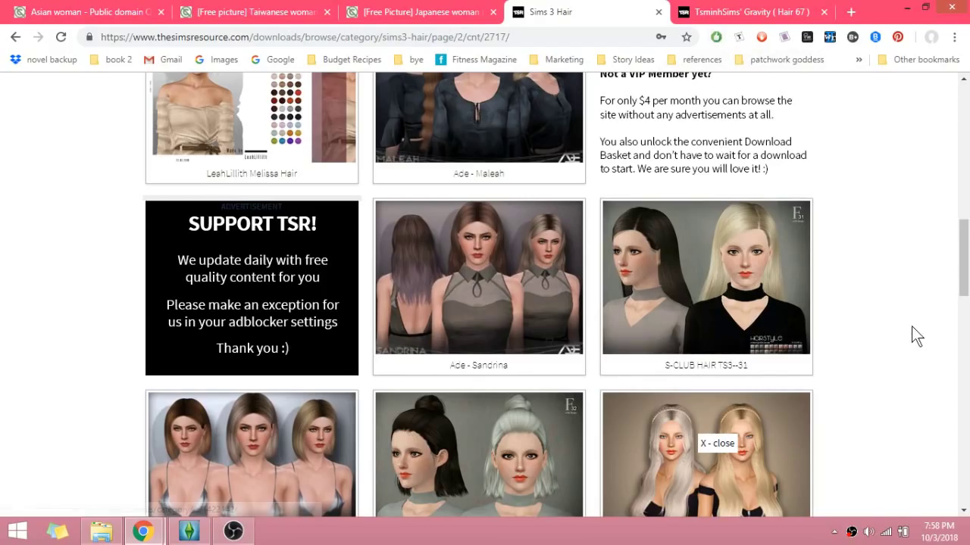
Step: Browse the Sims 3 hair downloads and close the page of the WINGS-OE0611 hairstyle
scroll(896, 325, down, 1)
scroll(893, 315, down, 3)
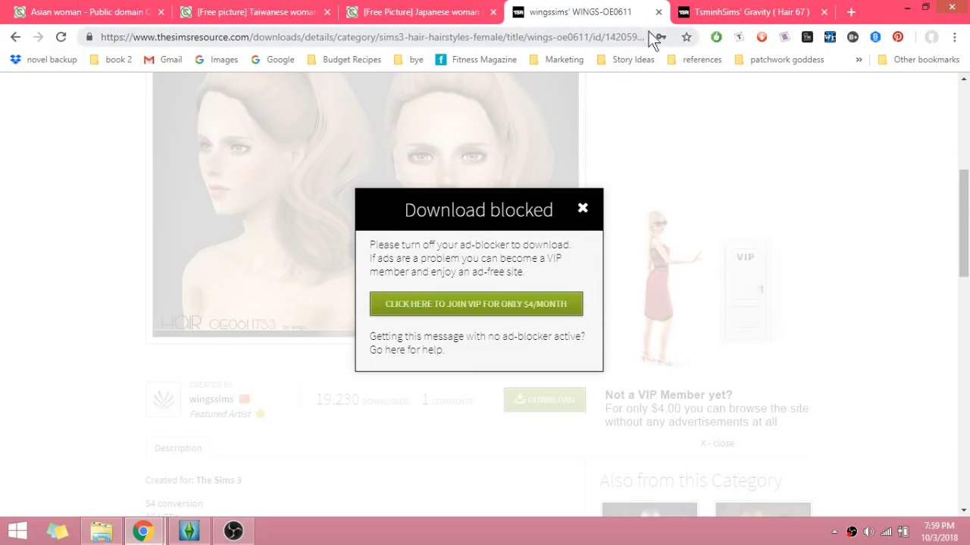
click(659, 13)
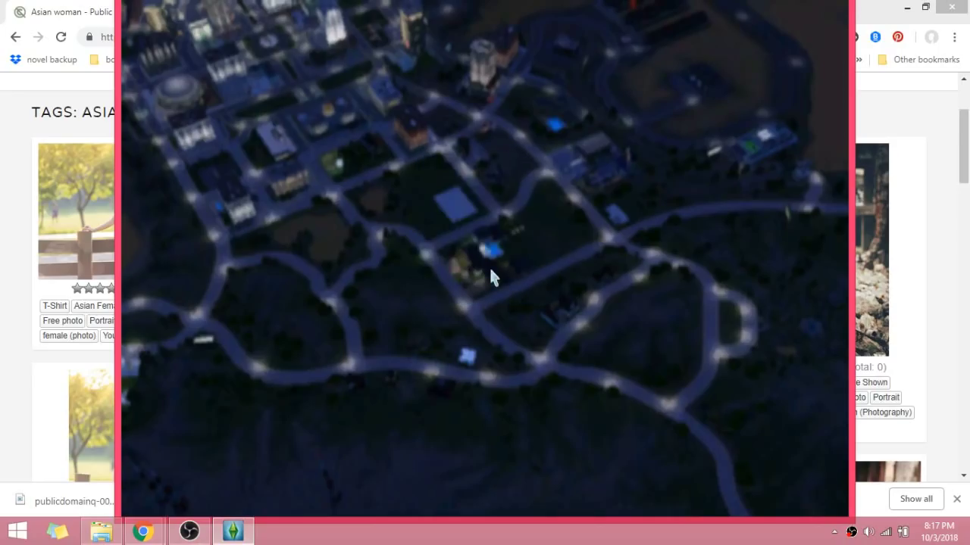
Step: Go from the town map to the home lot and switch to the red-haired Sim outside the brick store
click(469, 357)
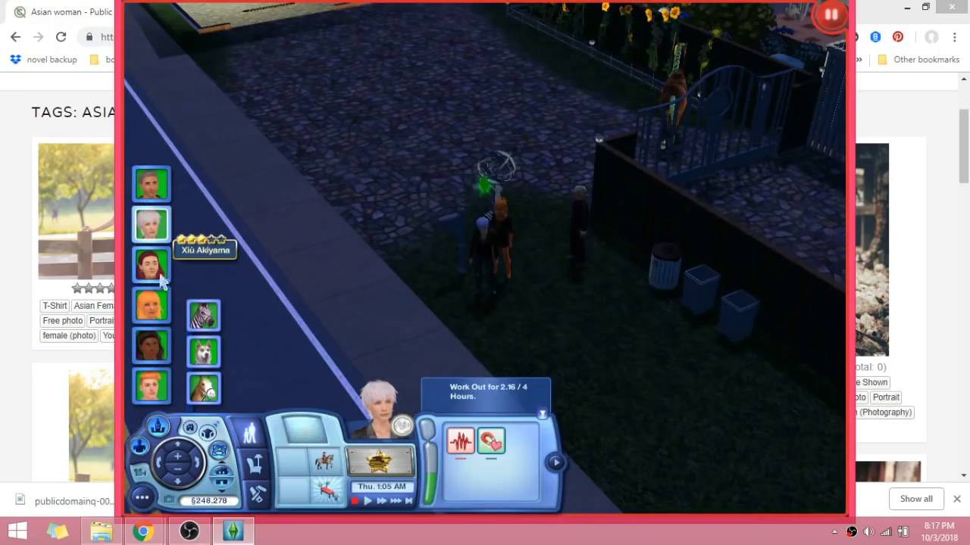
click(149, 271)
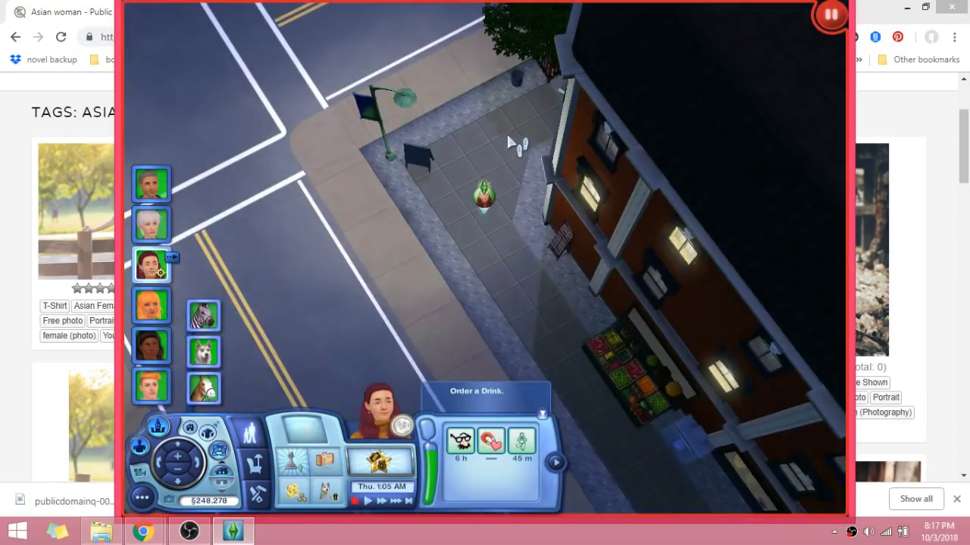
scroll(507, 144, up, 5)
drag(506, 162, 528, 477)
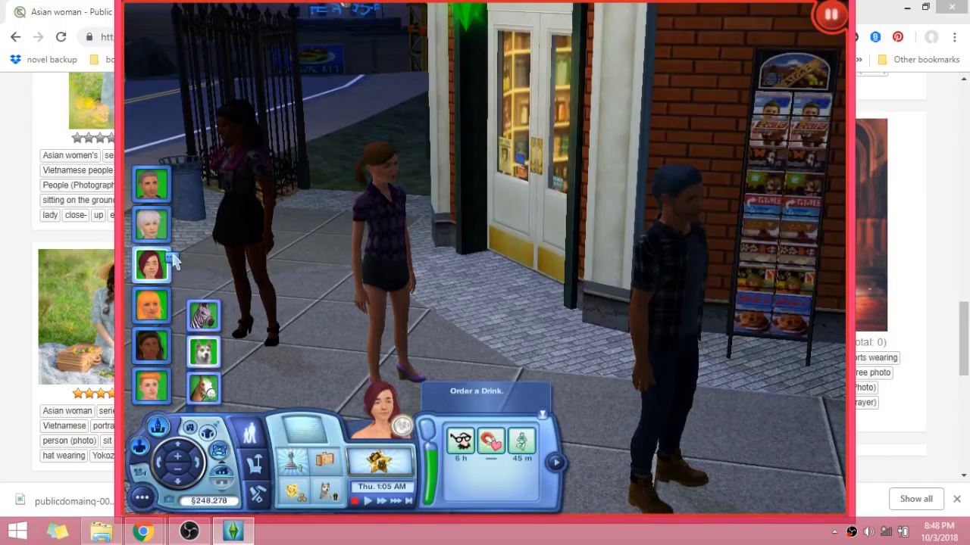
Step: Open the red-haired Sim's inventory and select the Bwan Speedster YL car
click(555, 464)
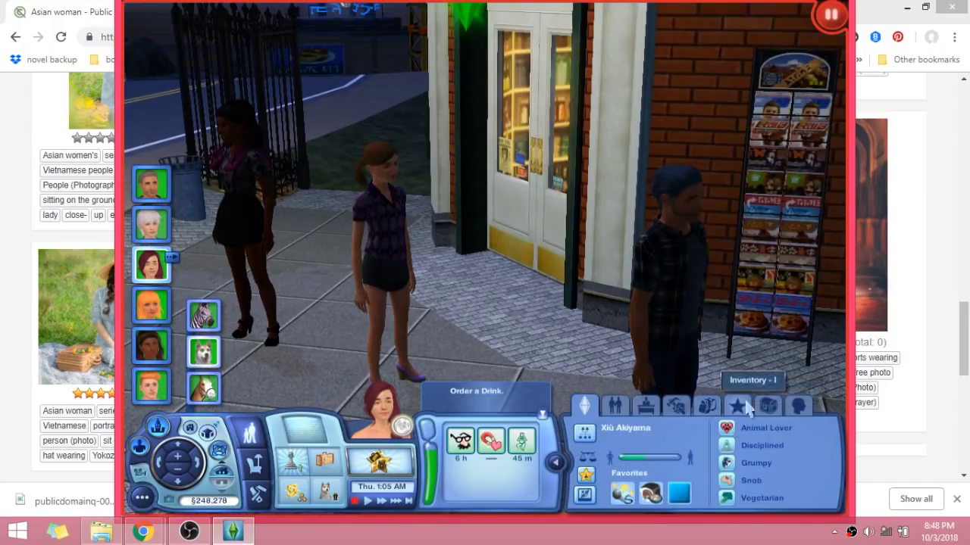
click(704, 403)
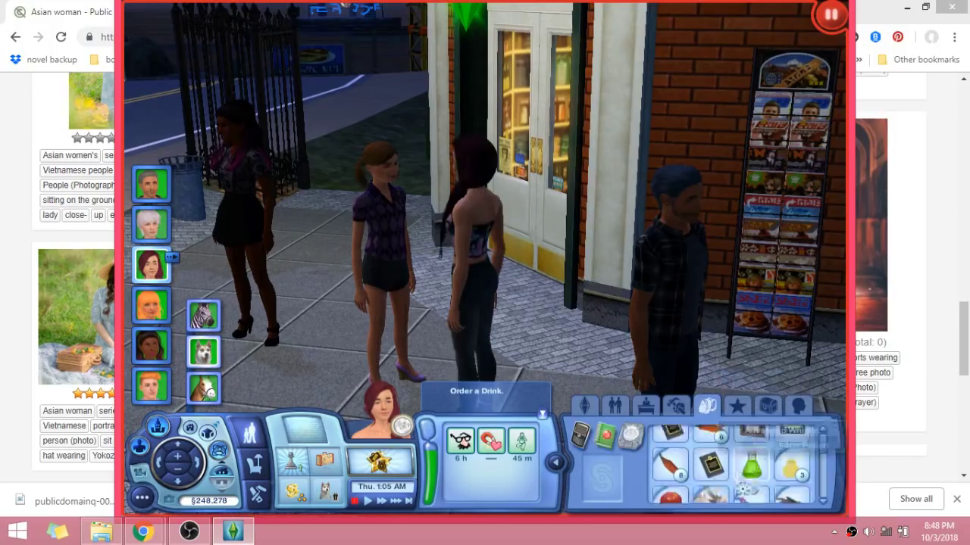
scroll(742, 487, down, 10)
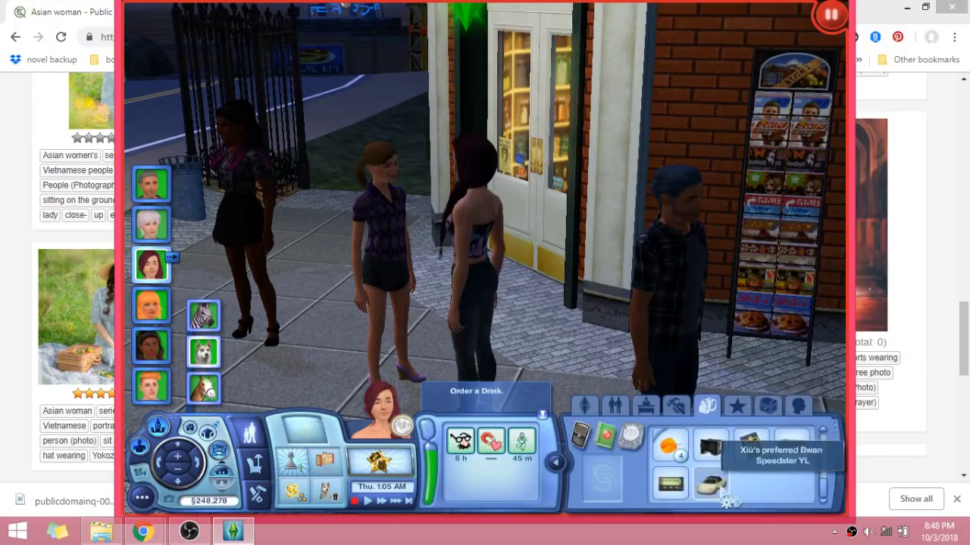
click(726, 485)
click(659, 367)
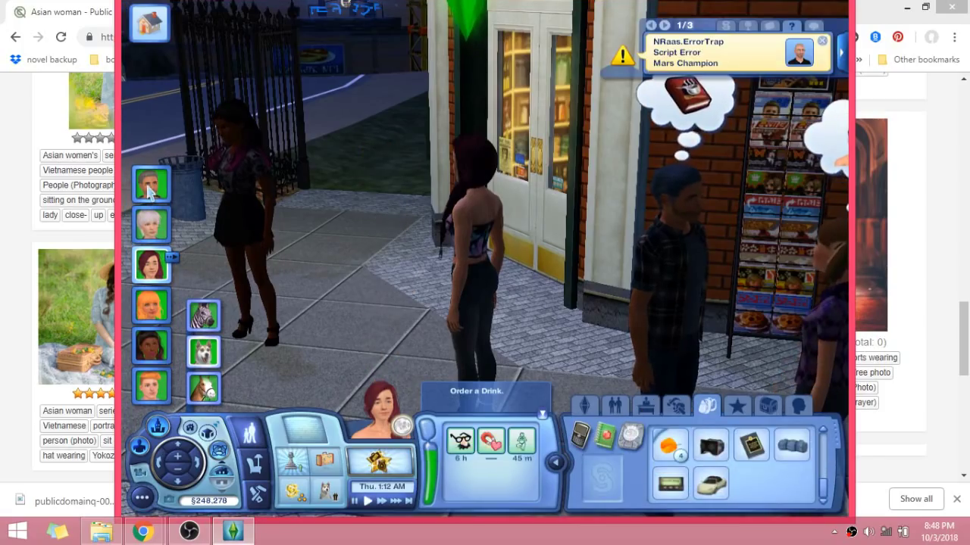
Step: Switch through the household Sims, reviewing the grey-haired Sim's career and the white-haired Sim's needs
click(149, 188)
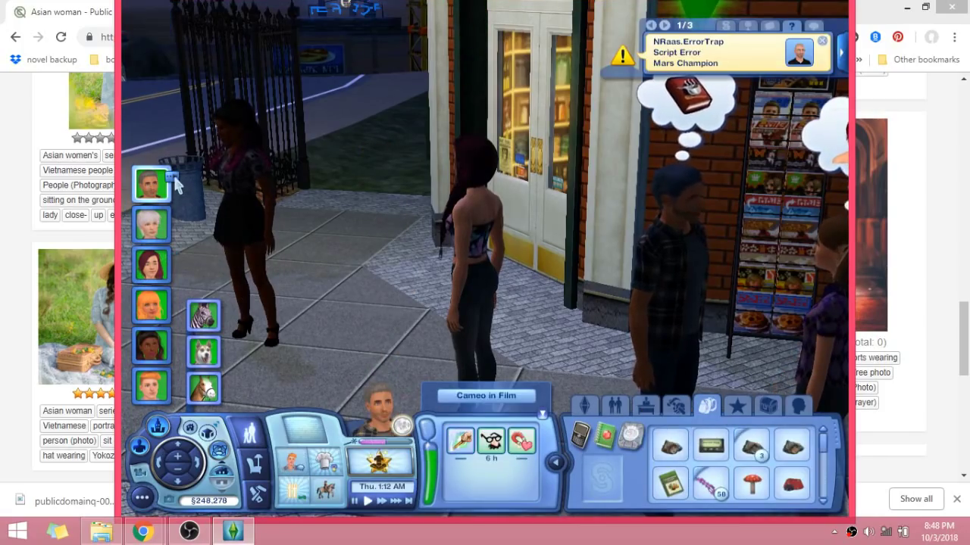
click(153, 348)
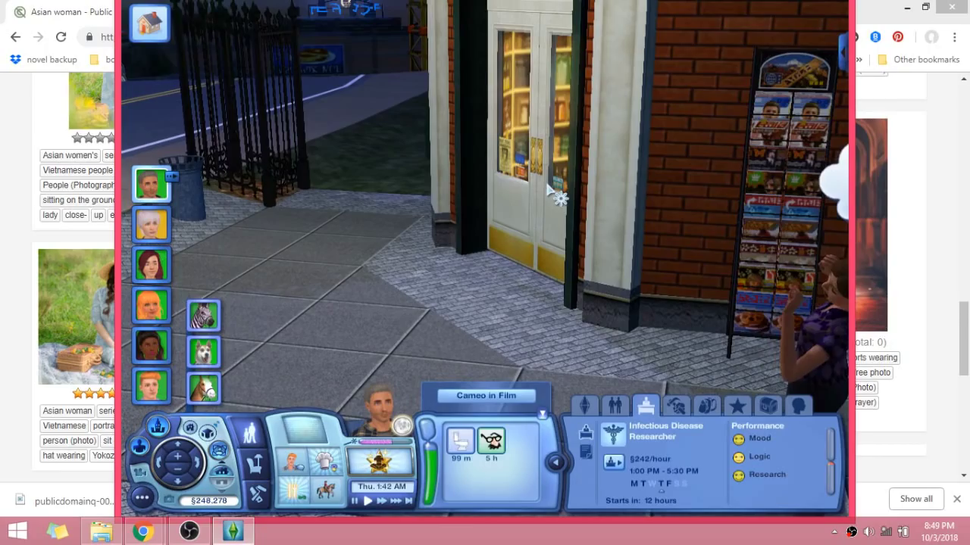
scroll(557, 339, down, 3)
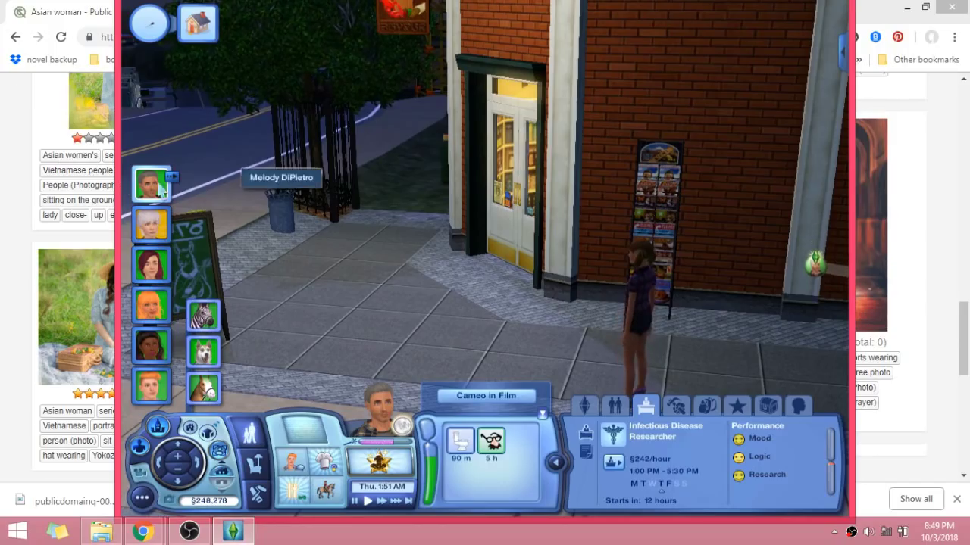
click(152, 224)
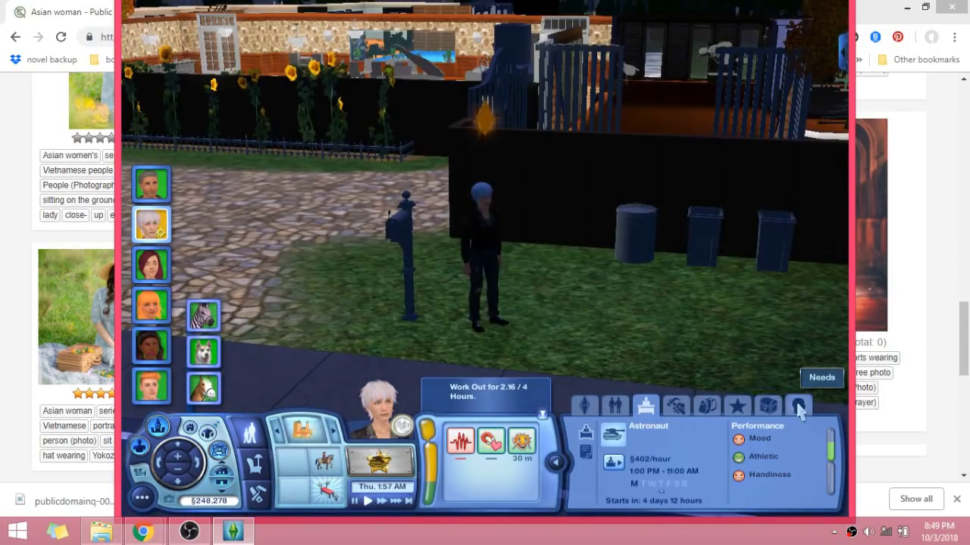
click(798, 406)
Step: Choose the white-haired Sim as the orange-haired Sim's shower WooHoo partner and cancel the red-haired Sim's queued toilet use
click(152, 311)
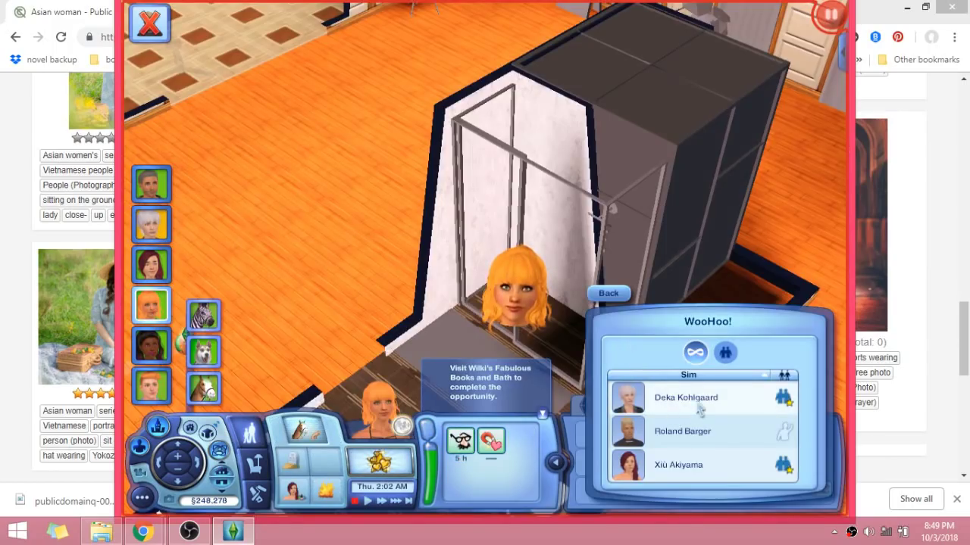
click(699, 407)
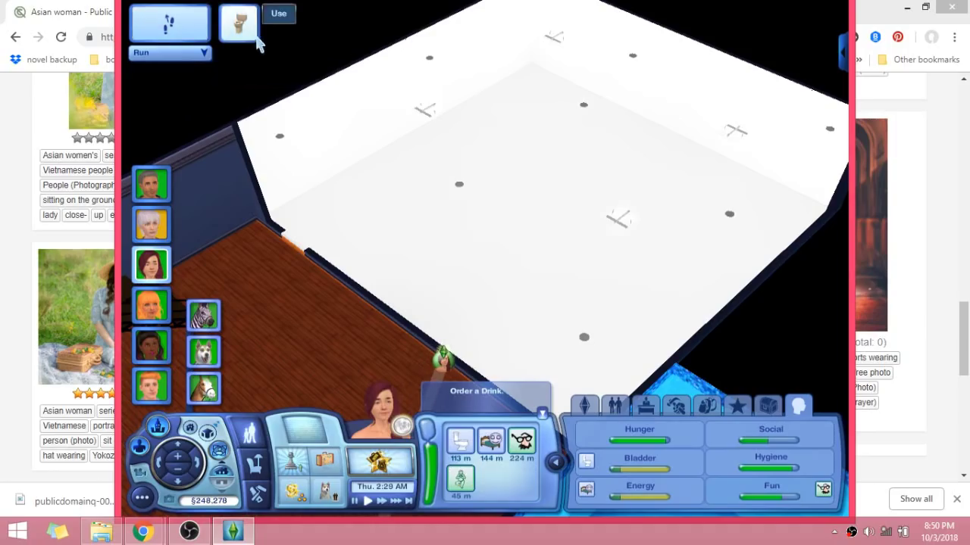
click(239, 24)
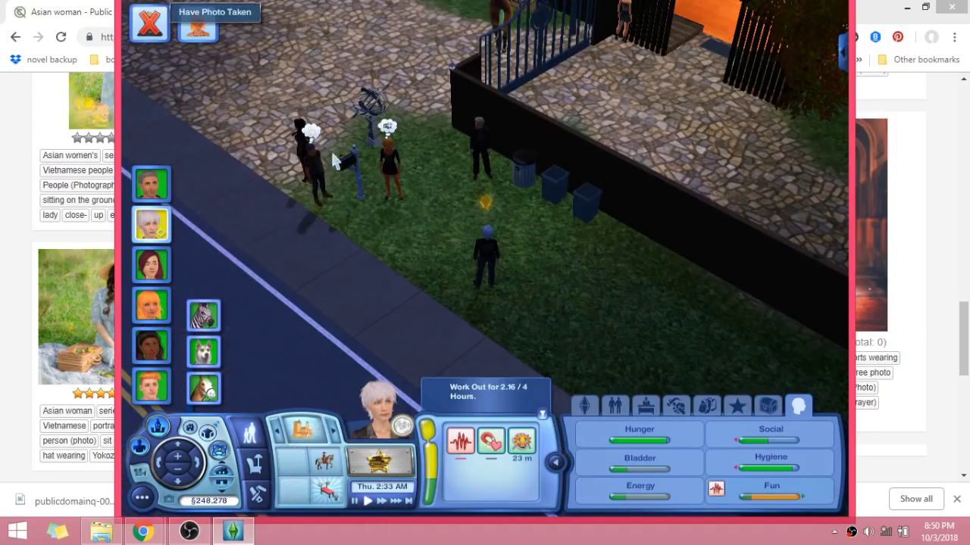
click(482, 142)
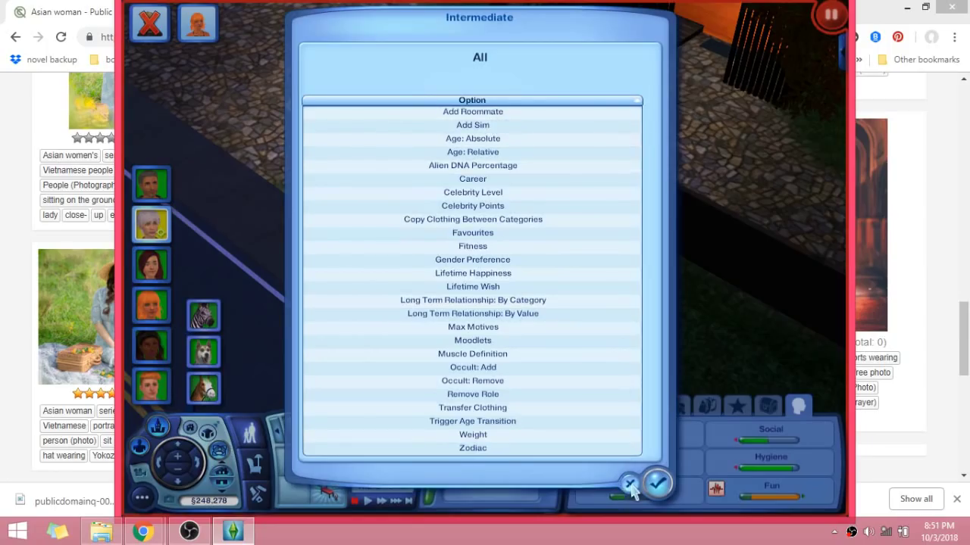
click(629, 485)
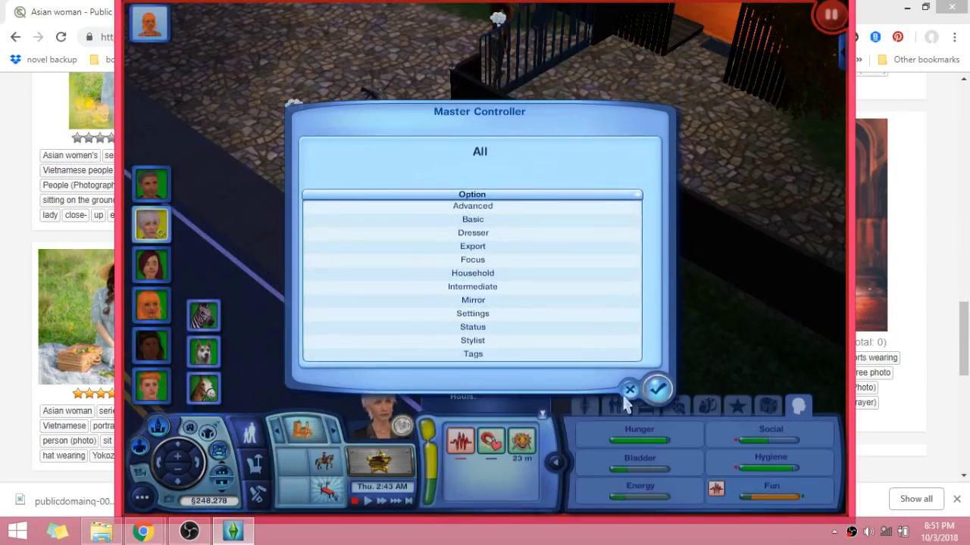
click(629, 390)
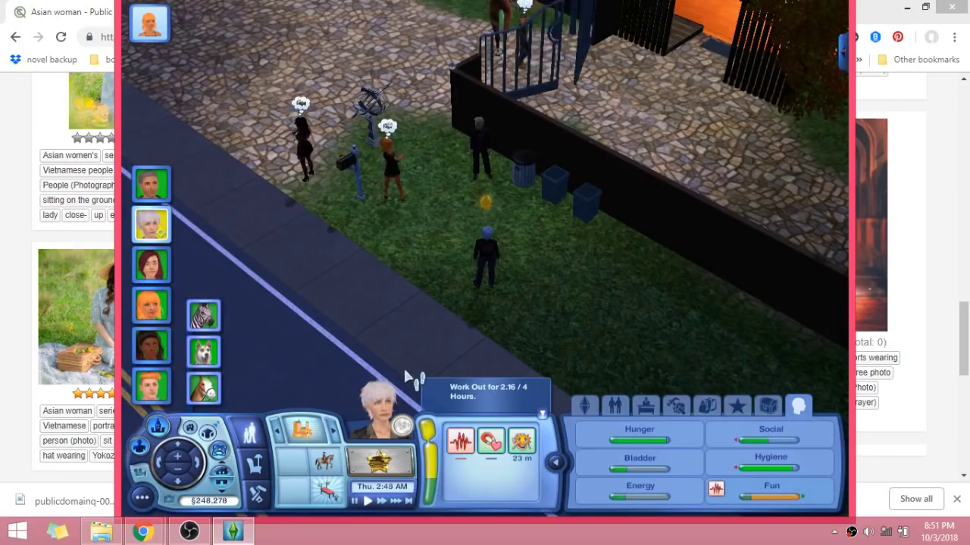
Step: Switch to the red-haired Sim, enable cheats with testingcheatsenabled true, and run resetsim with the stuck Sim's full name
click(151, 265)
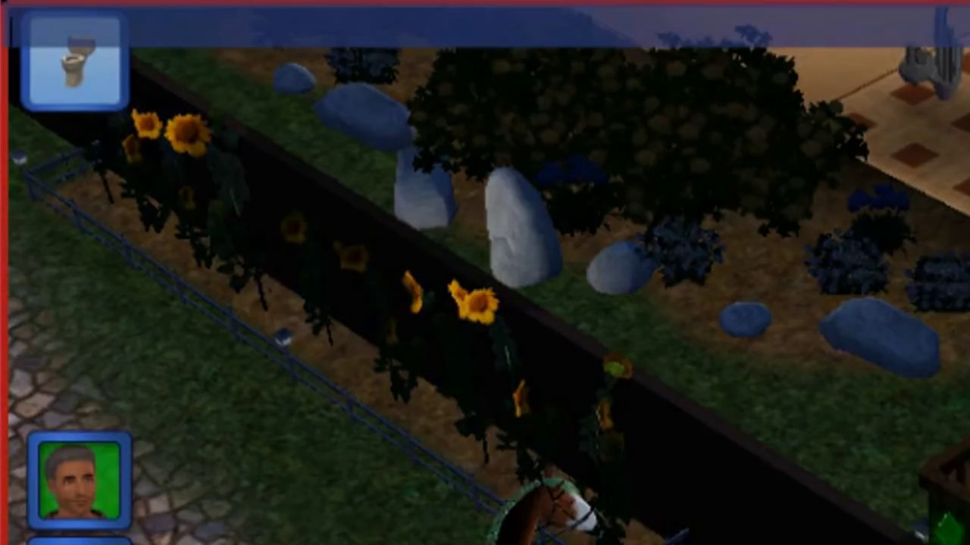
text(estingcheatsena)
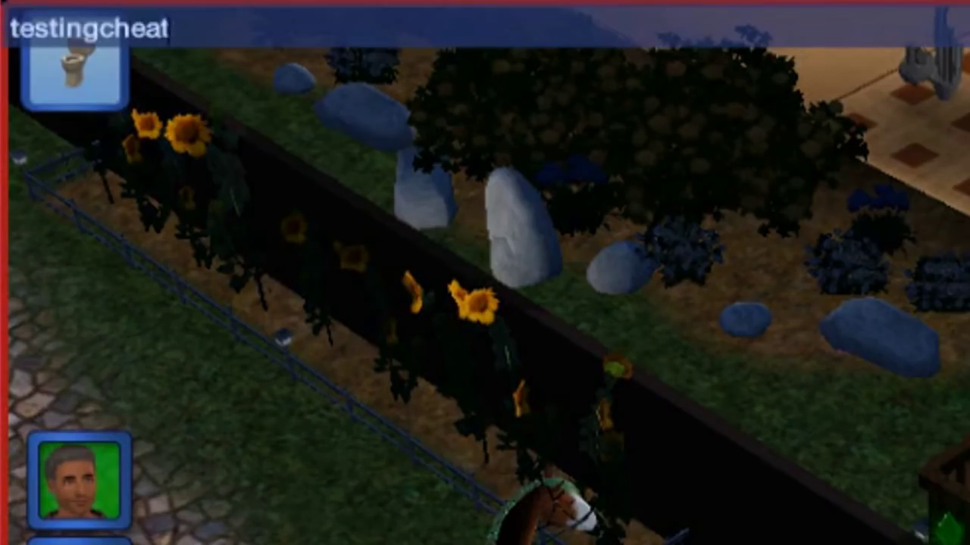
text(bled true)
key(Return)
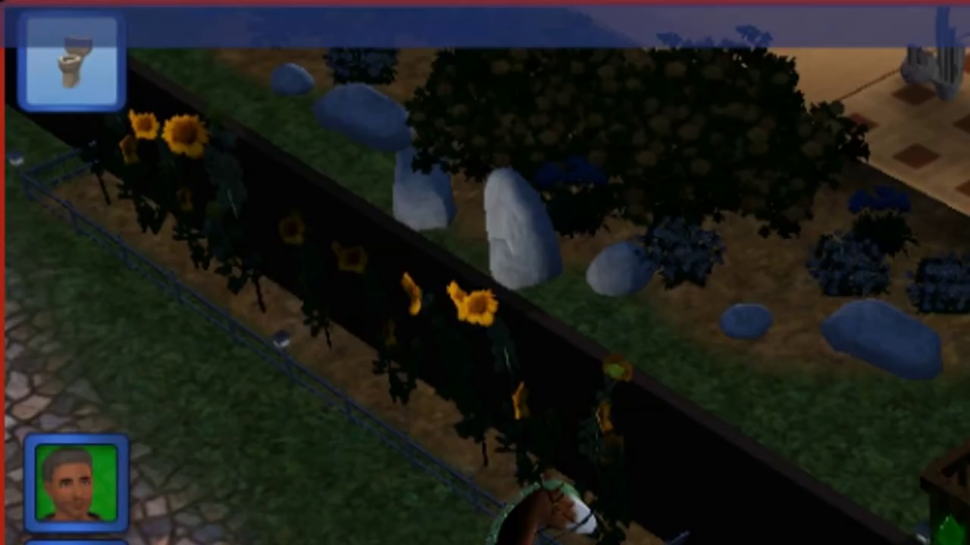
text(resetsim)
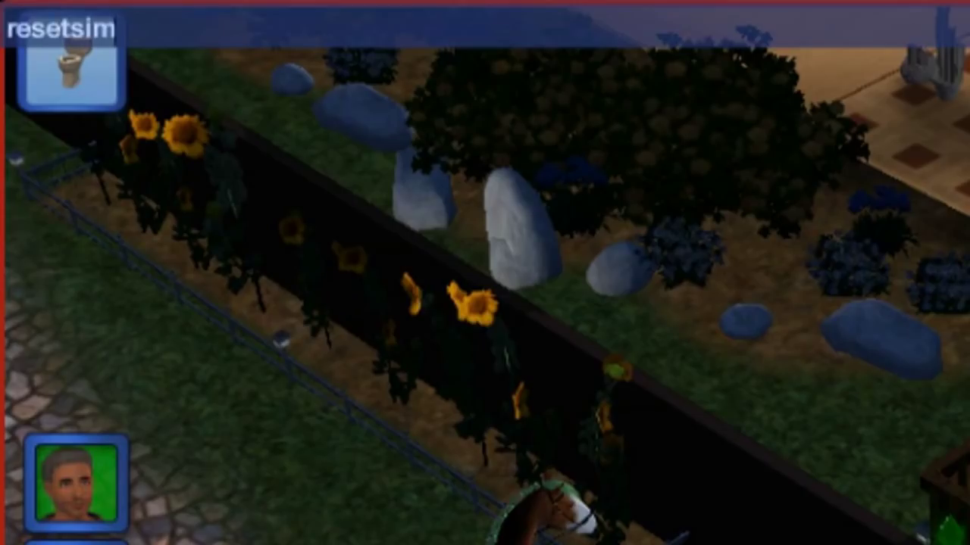
text( Ro)
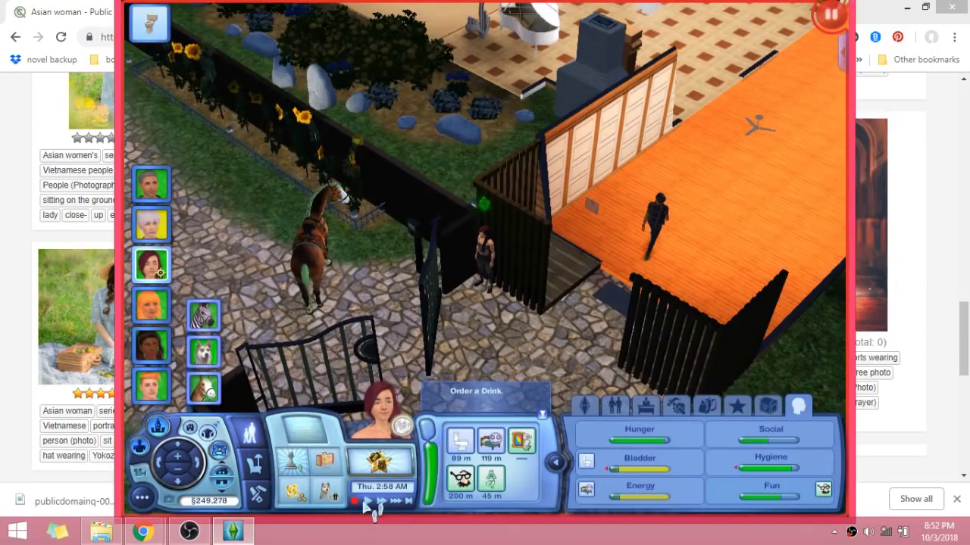
Step: Resume the game at normal speed and follow the red-haired Sim's toilet visit in the bathroom
click(367, 502)
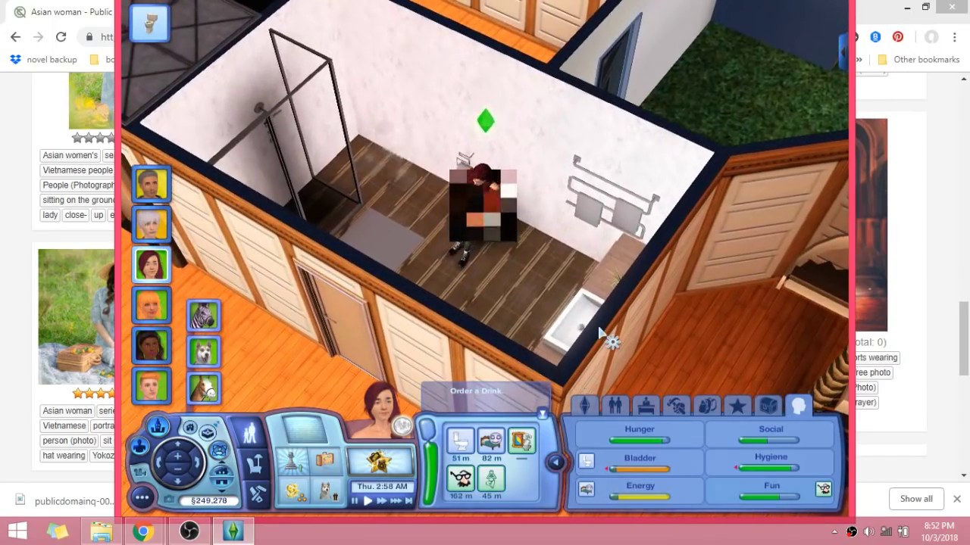
scroll(583, 242, up, 3)
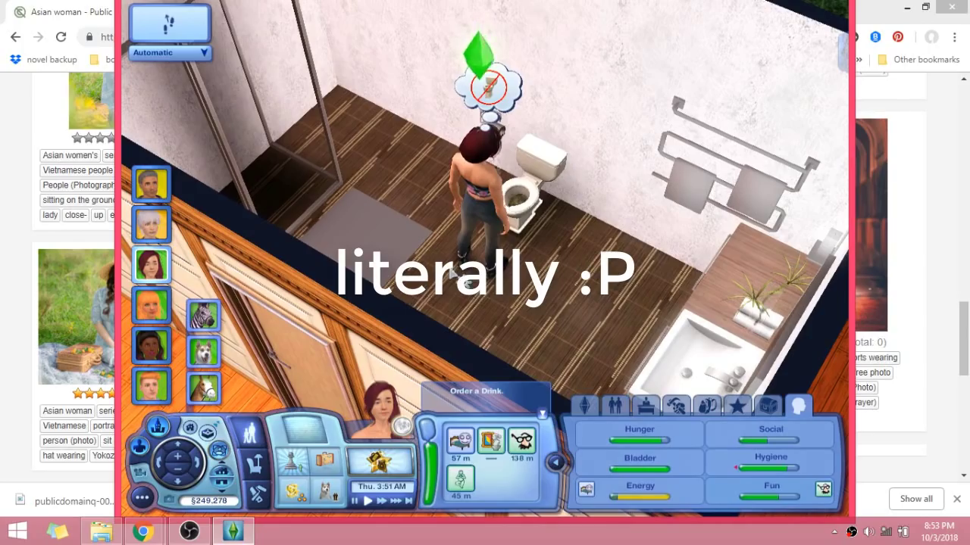
scroll(559, 179, down, 2)
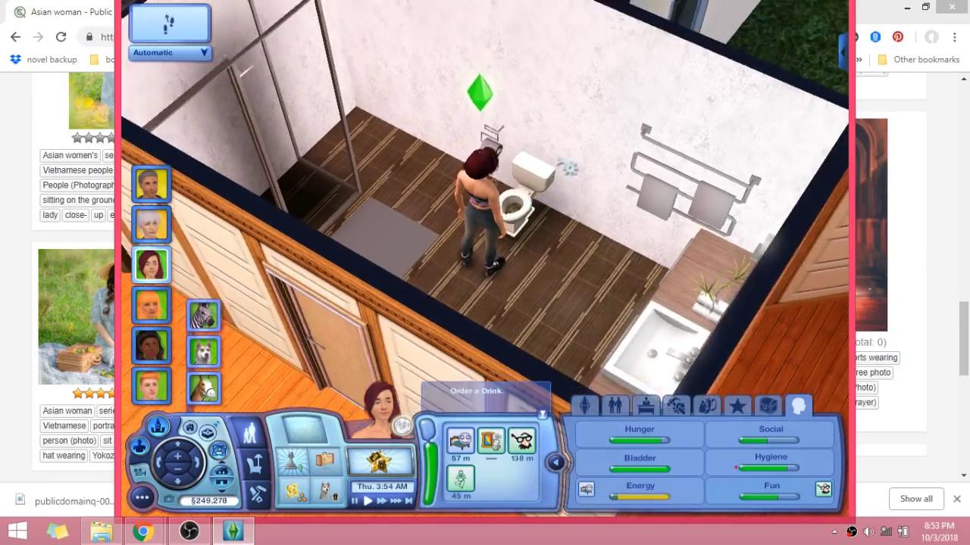
Step: Send the red-haired Sim to the white room beside the wood-floored room using Go Here
scroll(562, 162, down, 6)
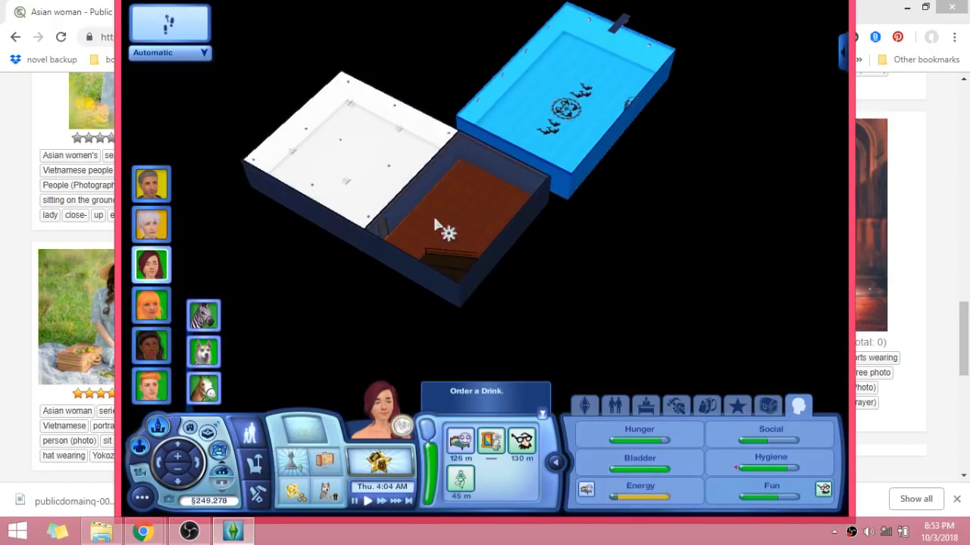
click(378, 184)
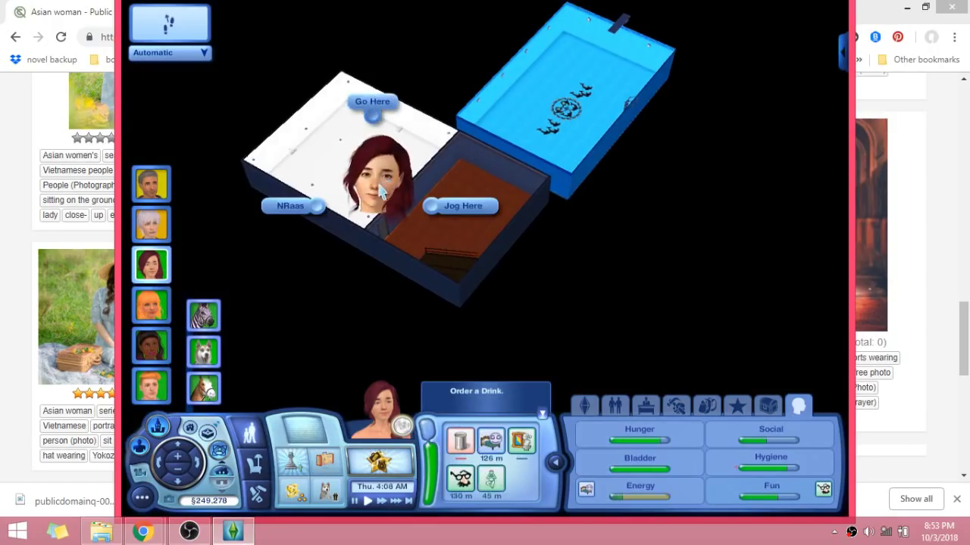
click(371, 106)
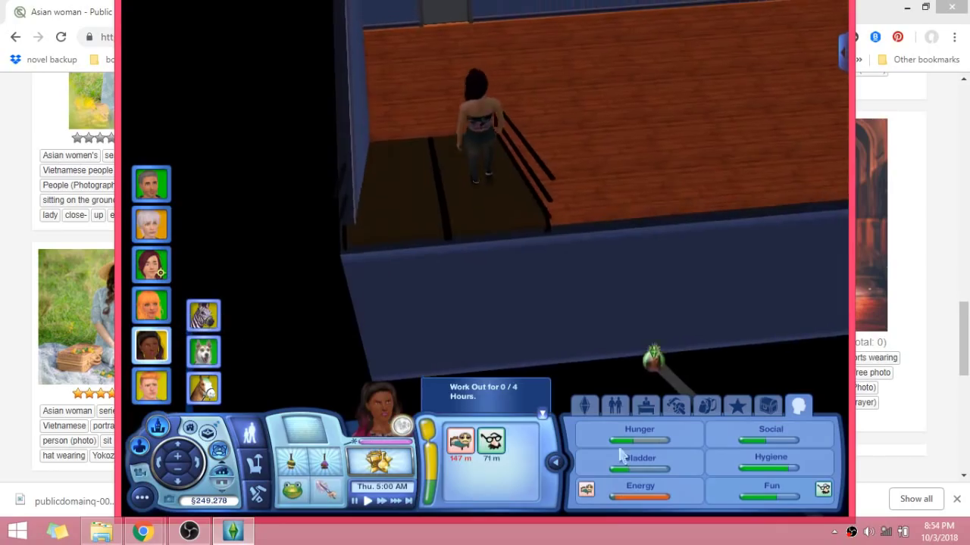
Step: Cancel the grey-haired Sim's current action and send him to bed to restore his energy
mouse_move(461, 442)
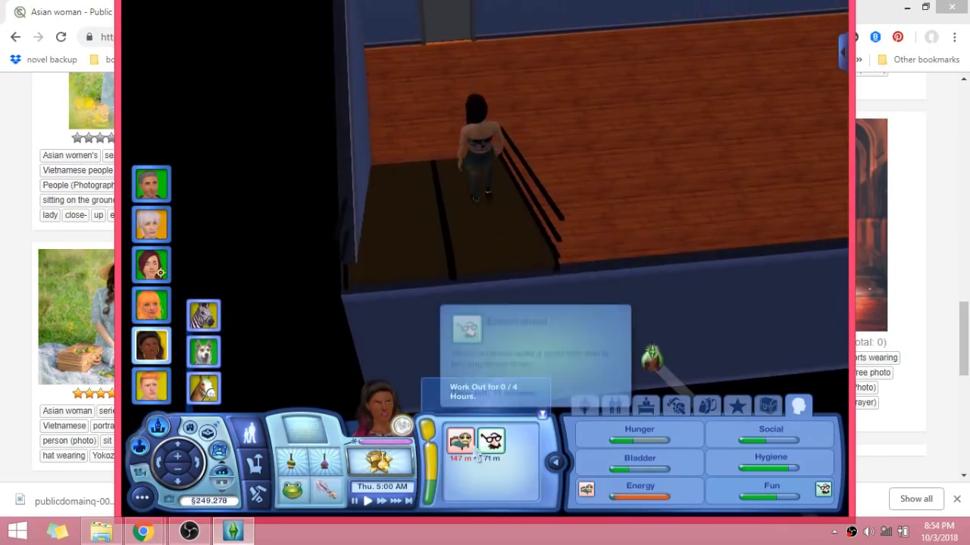
click(152, 184)
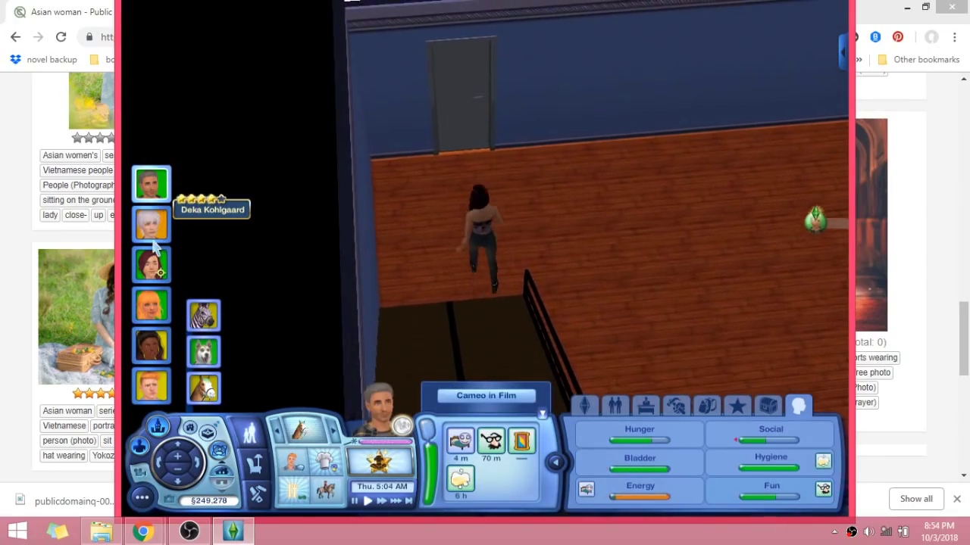
mouse_move(443, 413)
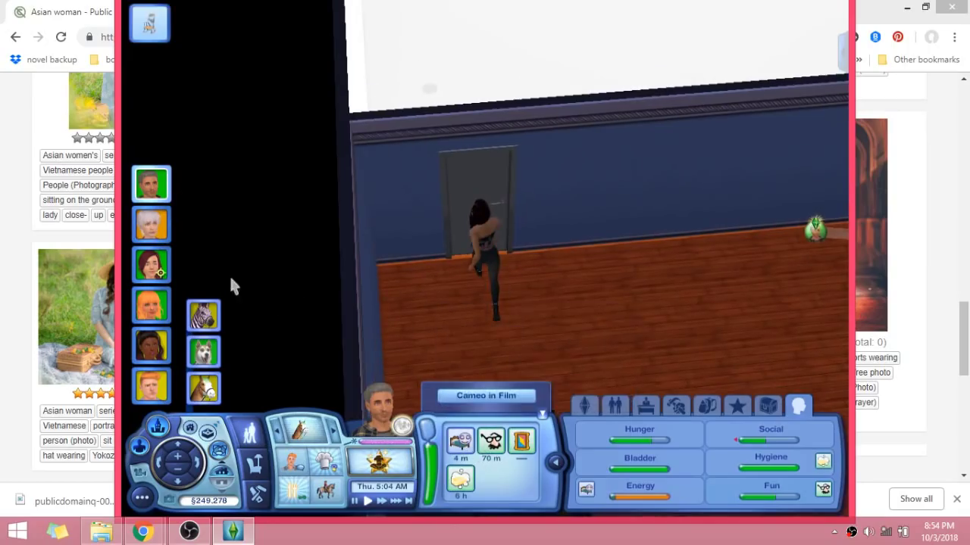
click(152, 41)
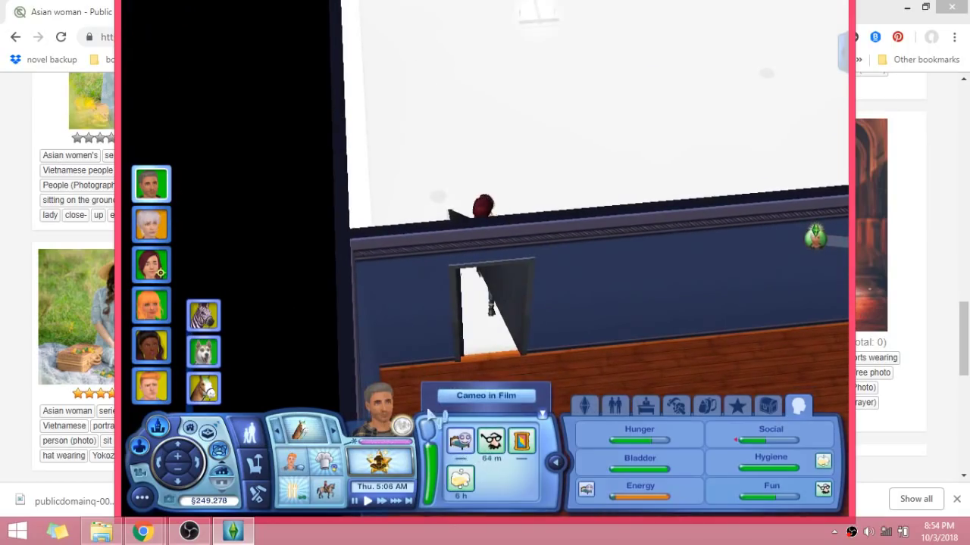
click(459, 441)
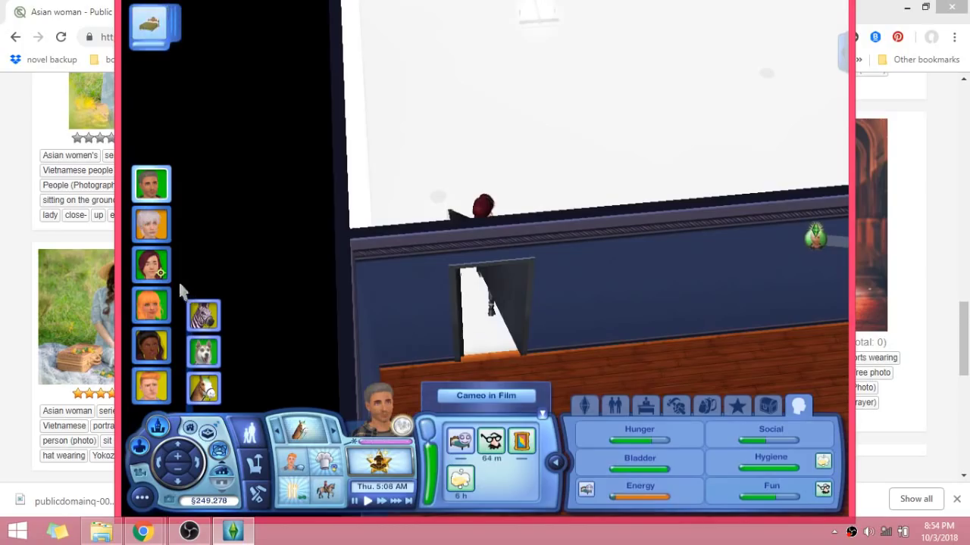
Step: Switch to the red-haired Sim, frame her face close up against the white room and capture an in-game screenshot
click(151, 269)
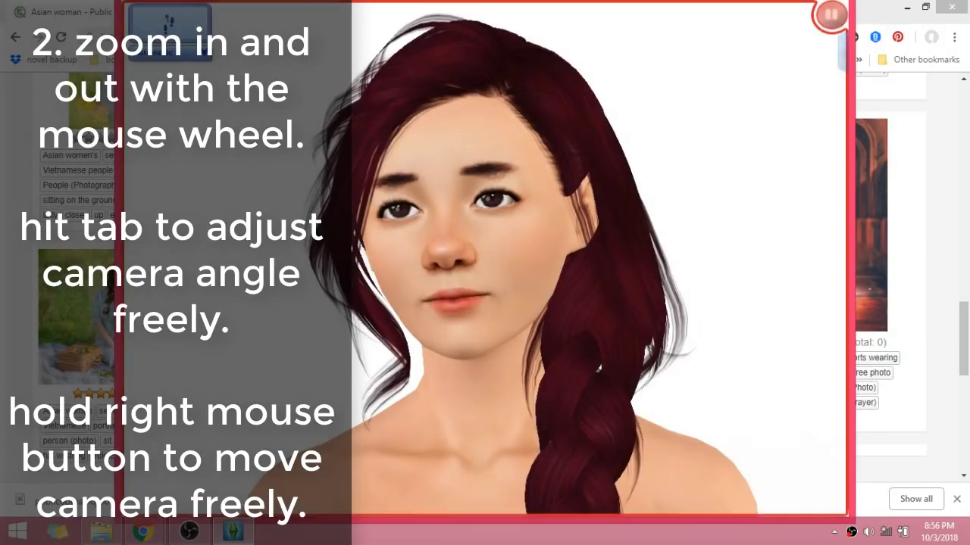
key(c)
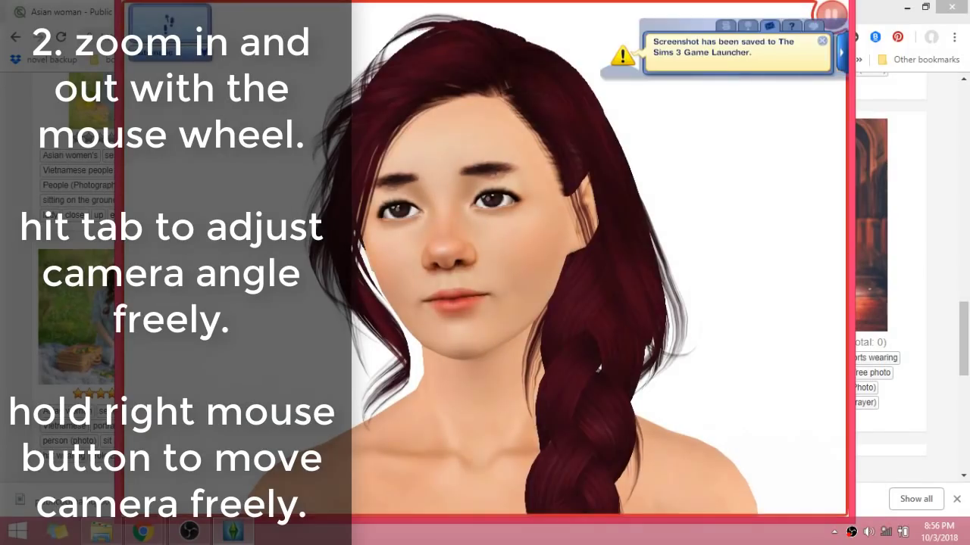
scroll(496, 61, down, 3)
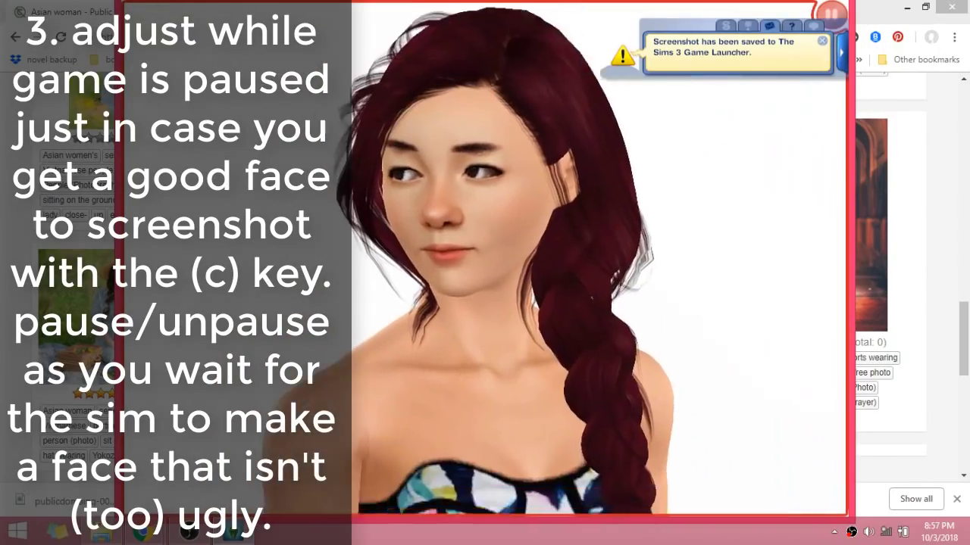
scroll(485, 260, up, 2)
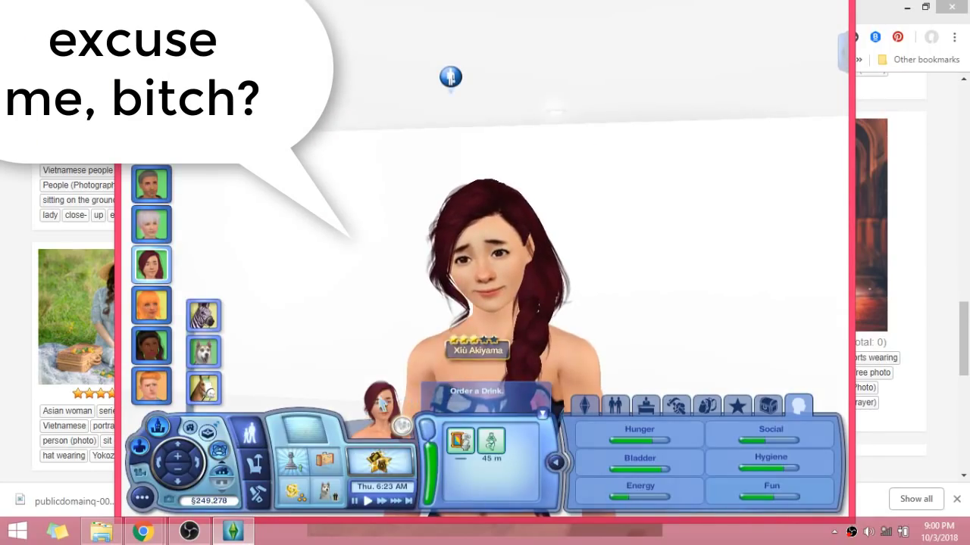
Step: Exit the game and play the Quickstart (for Krita 4.0) lesson of the Krita - Getting Started class on Skillshare
click(143, 498)
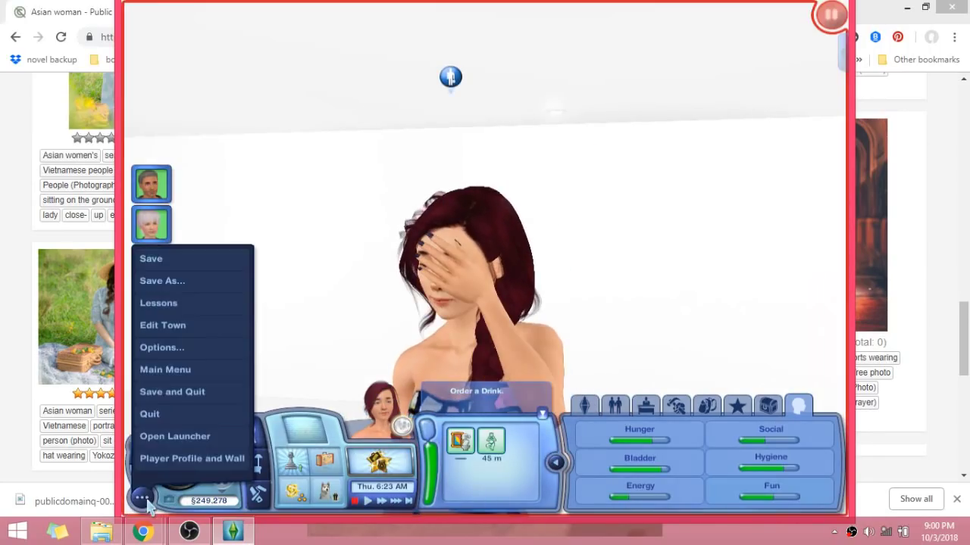
click(189, 407)
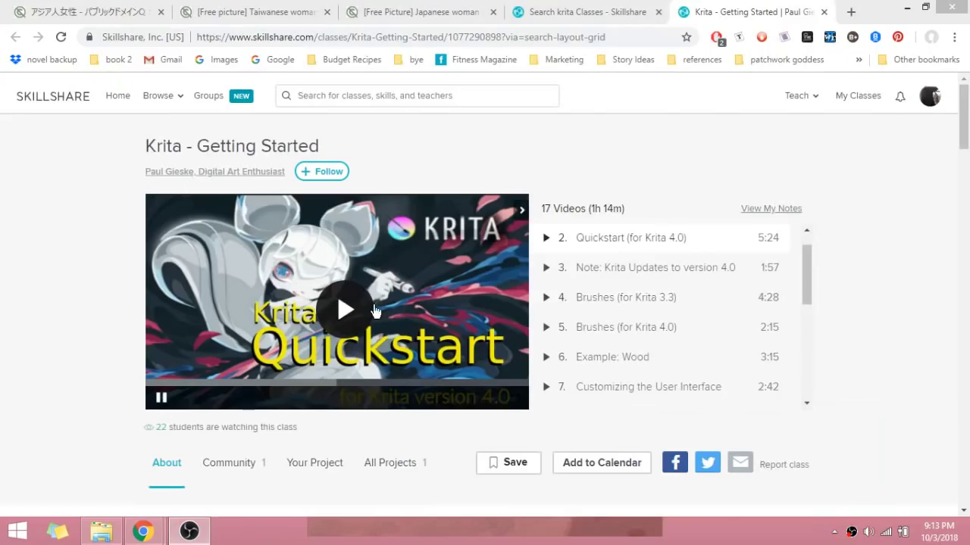
click(340, 372)
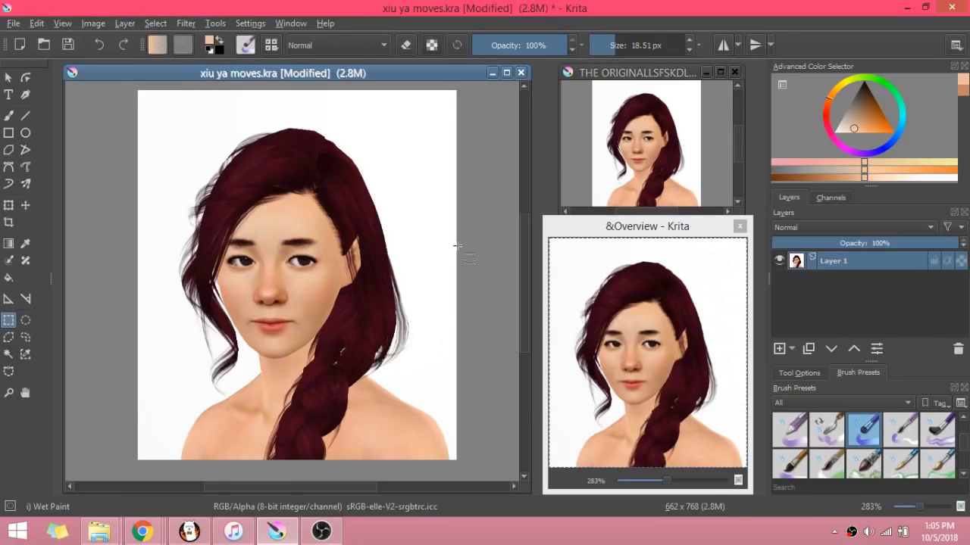
Step: In Krita, try pale skin-tone strokes between the right-hand brow and eye, lower the brush opacity to 49%, and undo the strokes
click(39, 22)
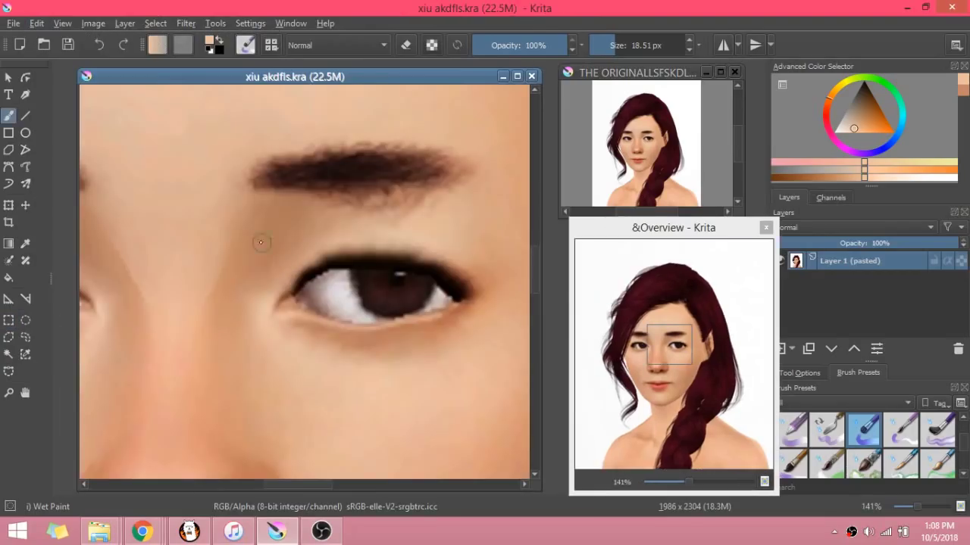
mouse_move(251, 231)
mouse_down()
mouse_move(460, 206)
mouse_move(302, 206)
mouse_move(428, 216)
mouse_up()
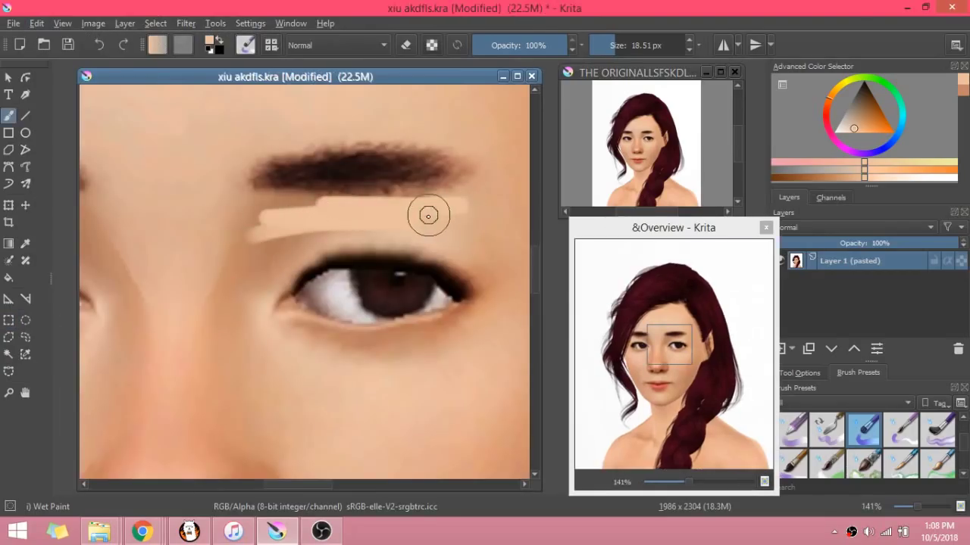
click(519, 47)
key(ctrl+z)
key(ctrl+z)
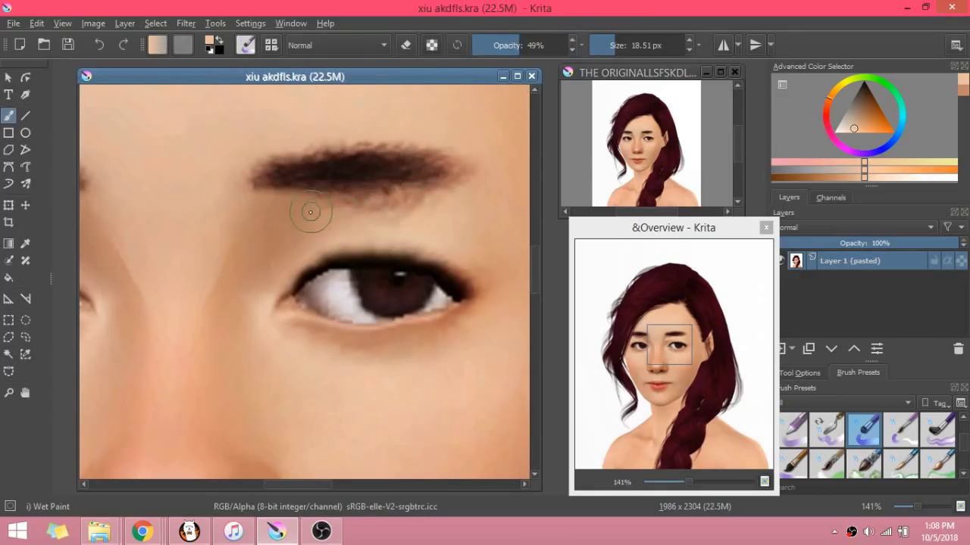
Step: Sample the tan skin tone below the right-hand eyebrow and paint over the stray hairs along its lower edge
right_click(309, 224)
click(452, 219)
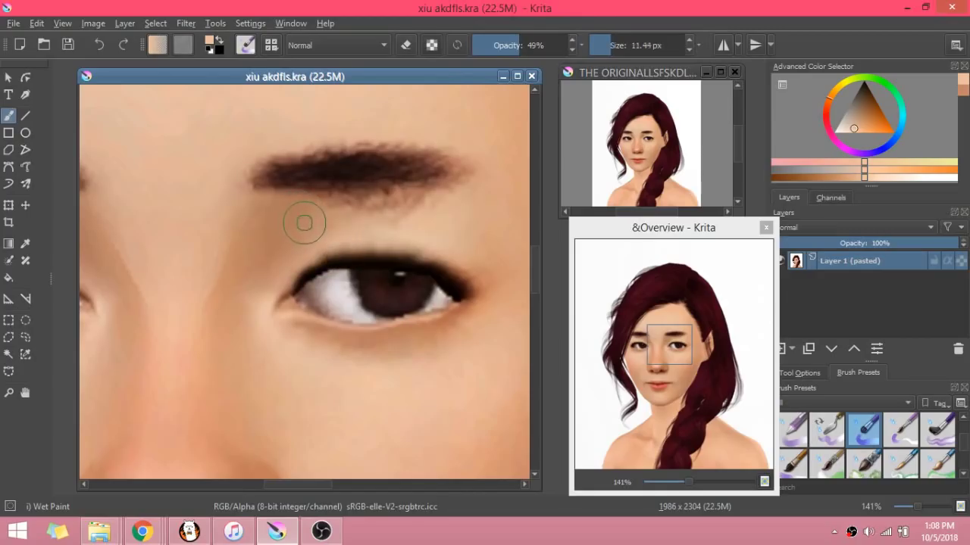
ctrl+click(303, 206)
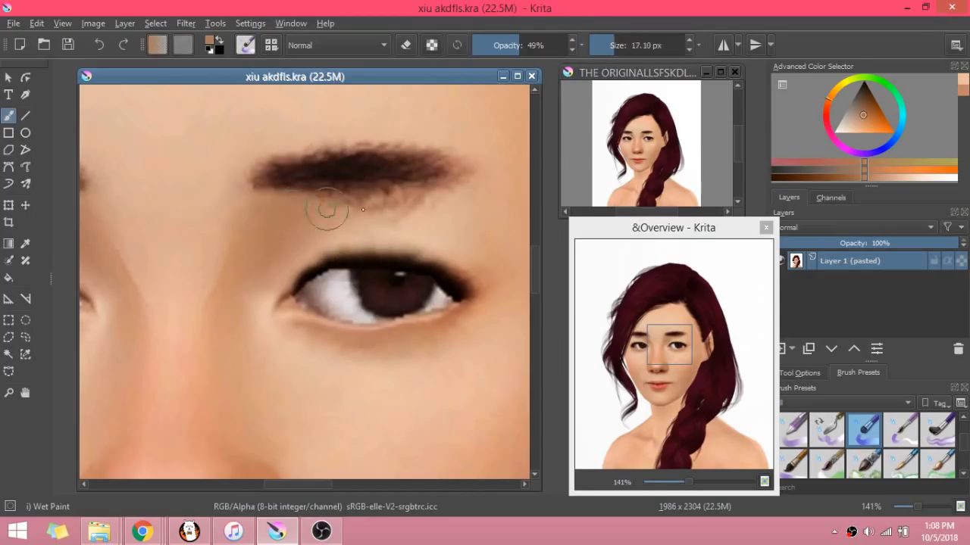
mouse_move(327, 210)
mouse_down()
mouse_move(401, 206)
mouse_move(300, 204)
mouse_move(341, 204)
mouse_up()
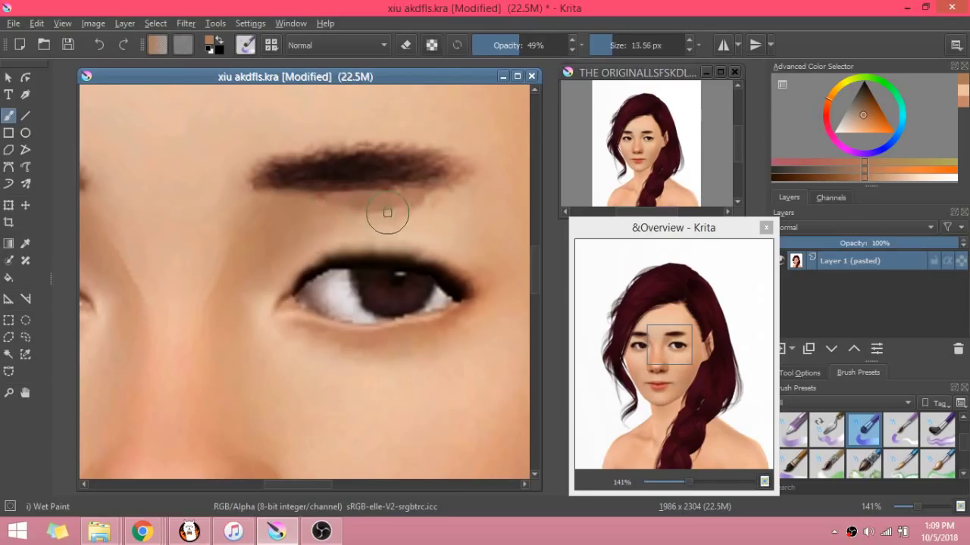
scroll(340, 227, up, 1)
key(bracketleft)
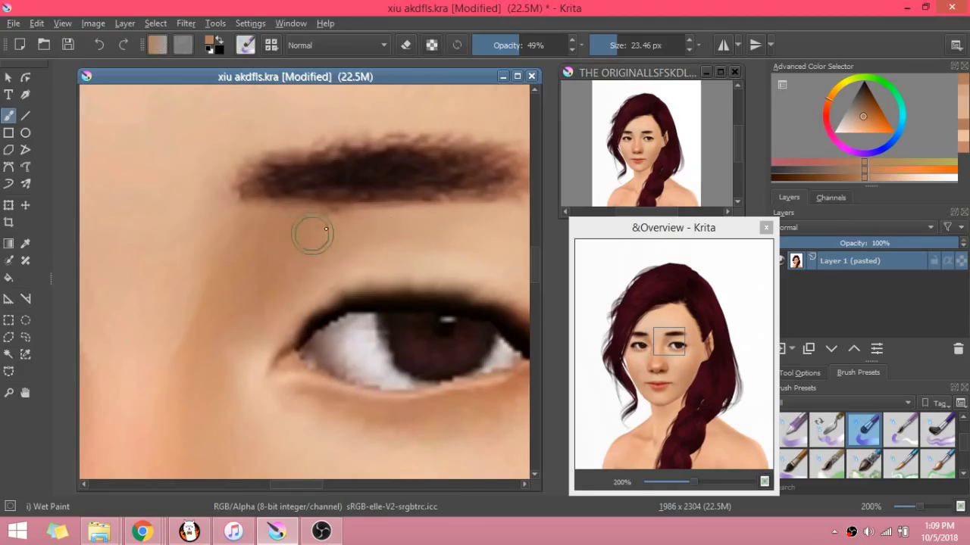
Step: Sample the shadow tone between the right-hand eyebrow and the inner corner of the eye for blending the eyelid
scroll(383, 258, up, 2)
scroll(388, 260, down, 4)
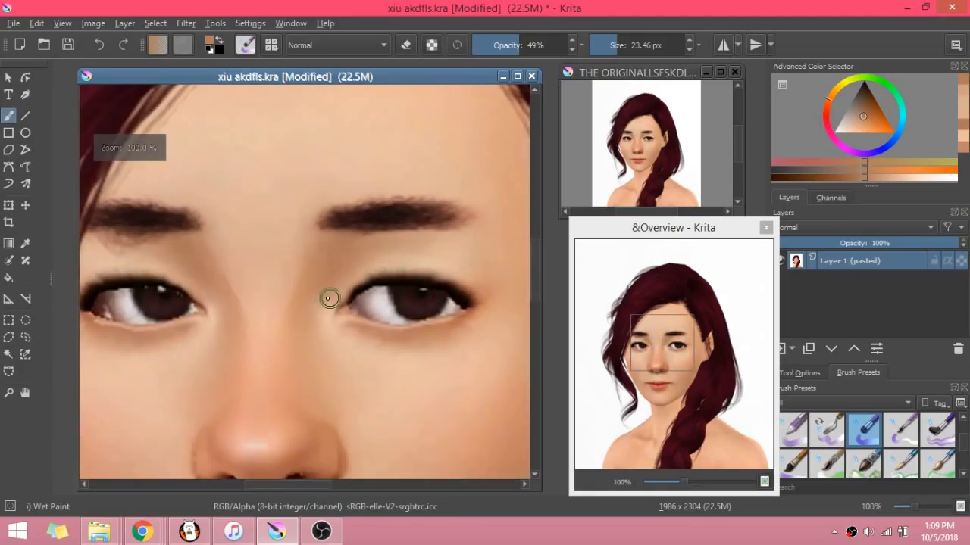
scroll(352, 281, down, 1)
scroll(476, 258, up, 3)
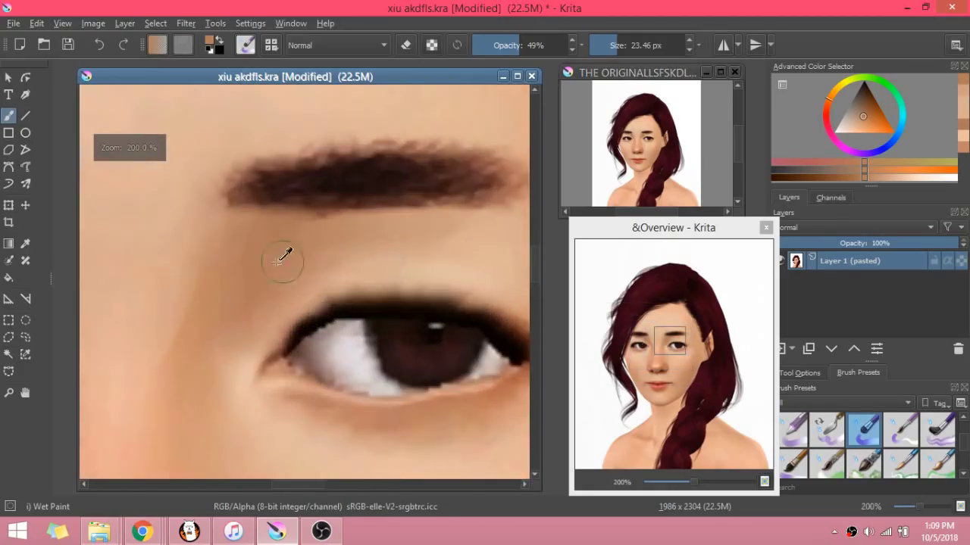
ctrl+click(272, 271)
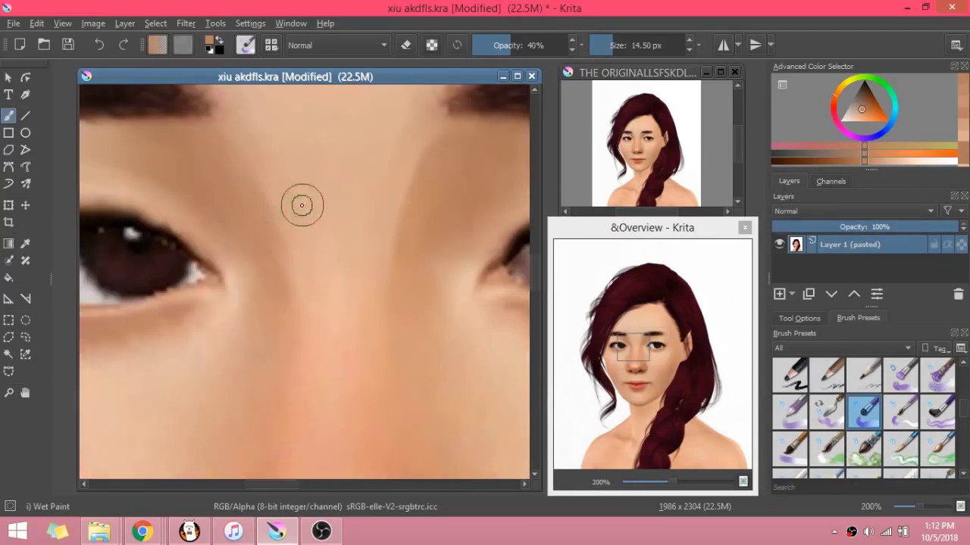
Step: Sample the shaded skin tone between the left-hand eye and the nose bridge
scroll(313, 215, down, 3)
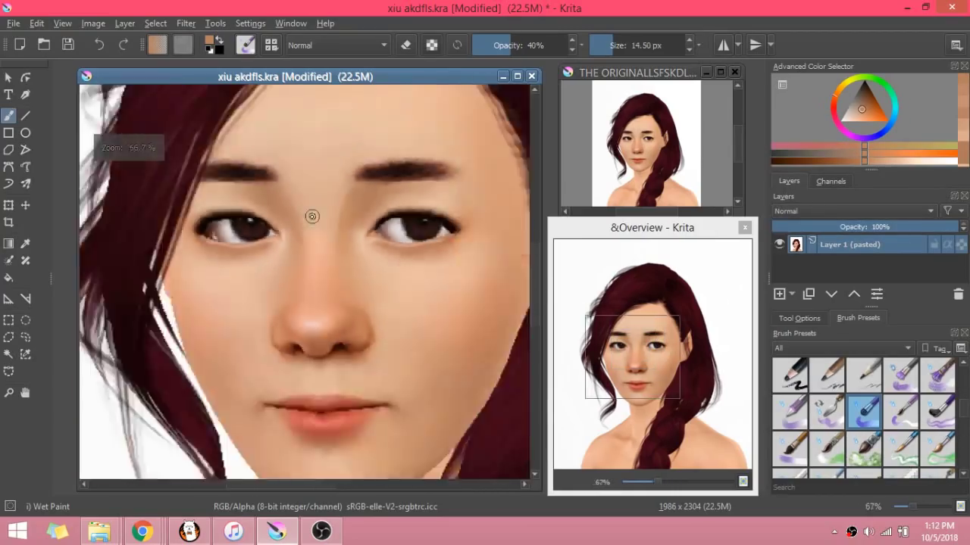
scroll(326, 218, up, 3)
scroll(281, 200, up, 2)
ctrl+click(234, 202)
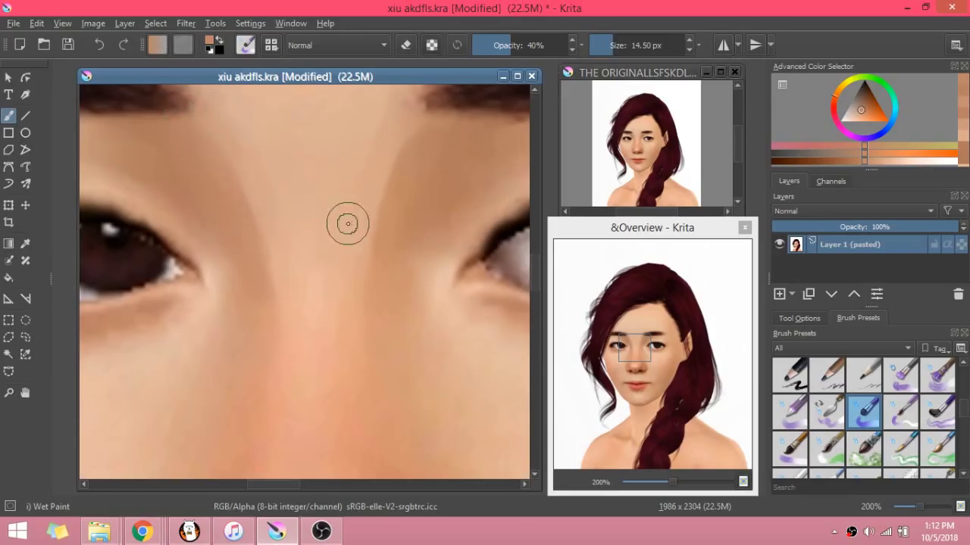
Step: Sample the light skin tone of the nose bridge and soften the shadow edge beside the left-hand eye
scroll(356, 227, down, 4)
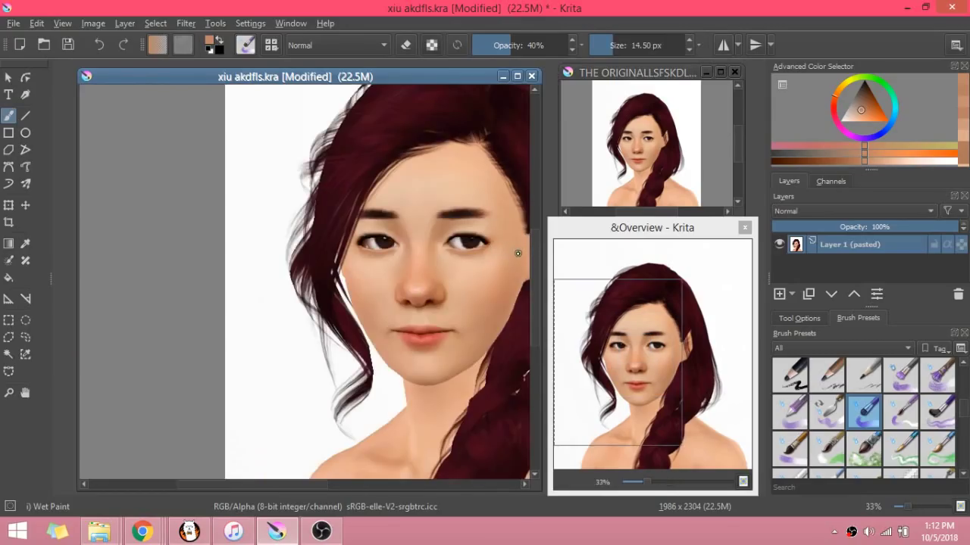
scroll(487, 254, down, 1)
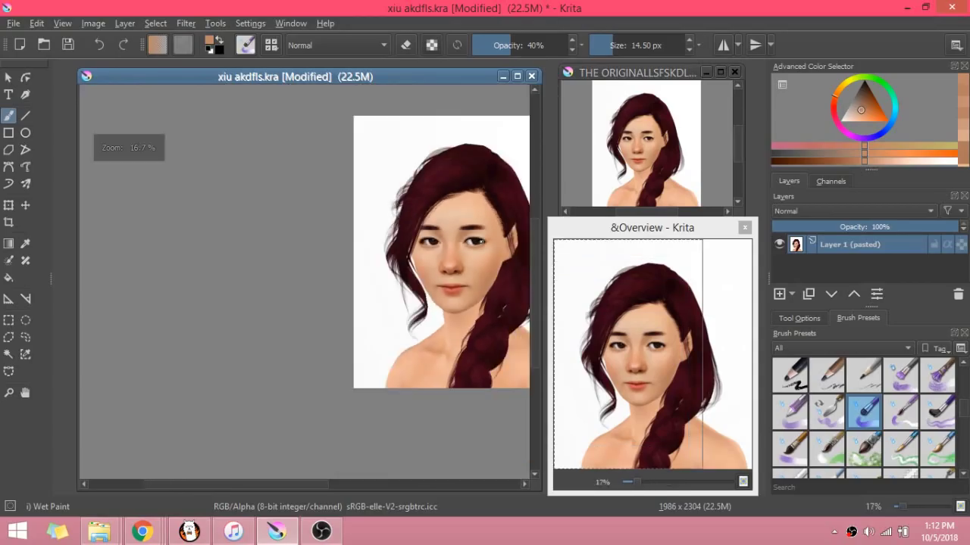
scroll(379, 266, up, 4)
scroll(349, 223, up, 2)
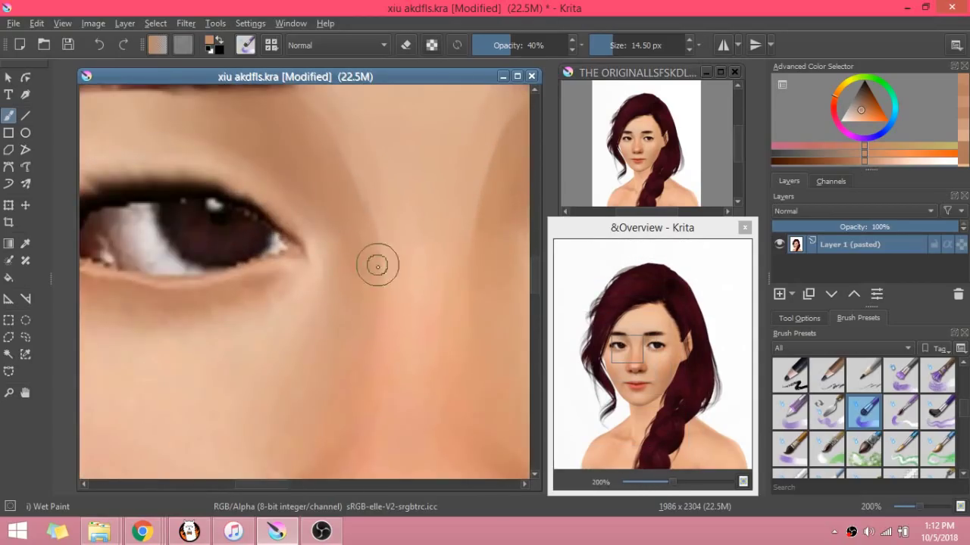
ctrl+click(379, 173)
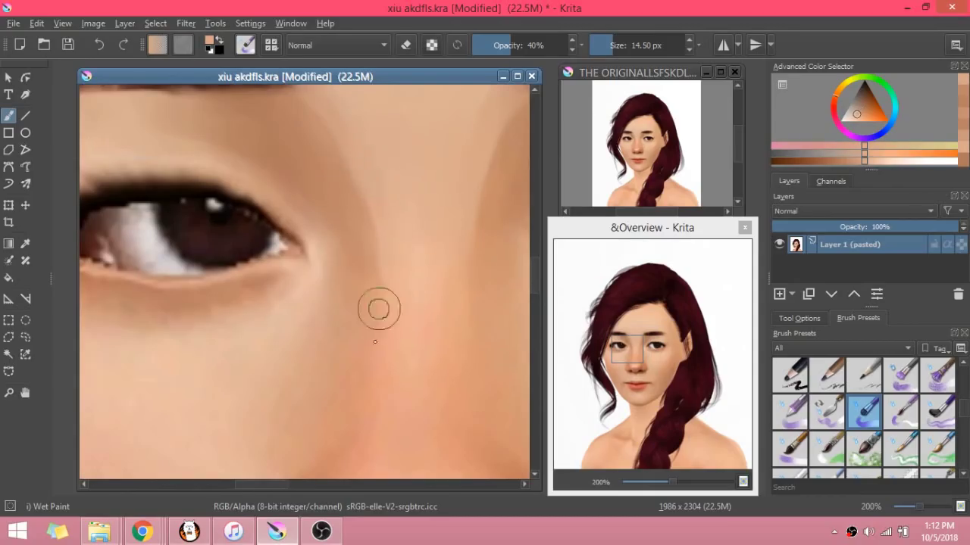
scroll(427, 206, up, 1)
scroll(370, 214, down, 1)
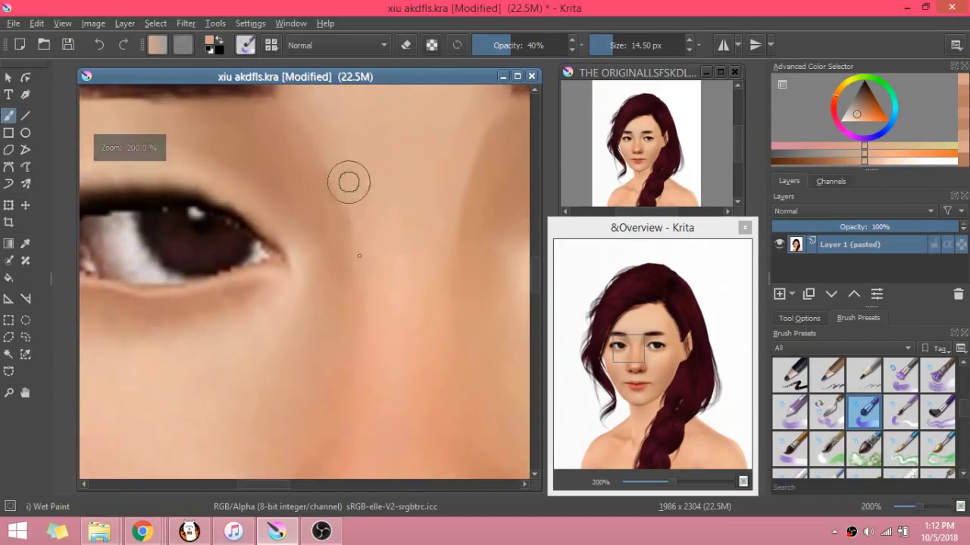
Step: Look through the brush presets and choose the Bristles-4 Glaze brush
scroll(411, 275, down, 3)
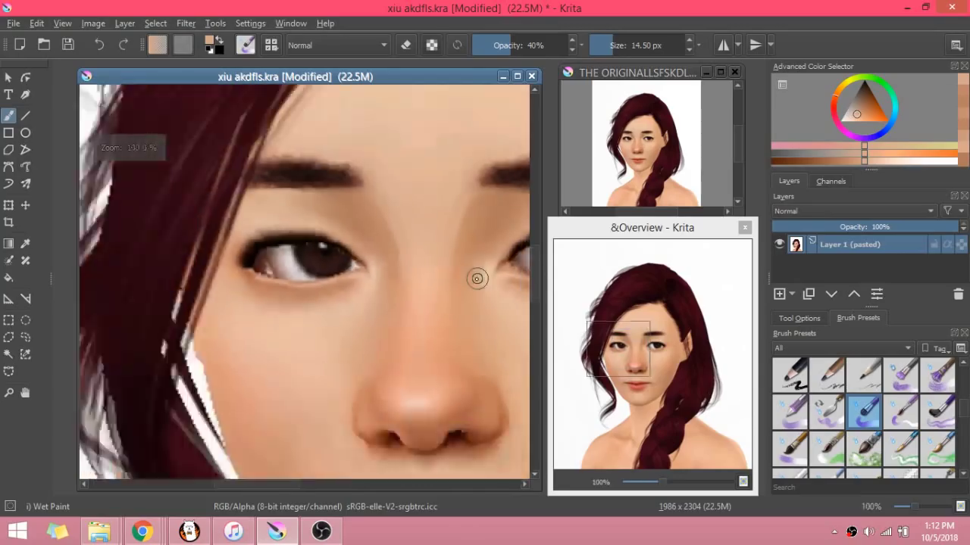
scroll(498, 278, up, 2)
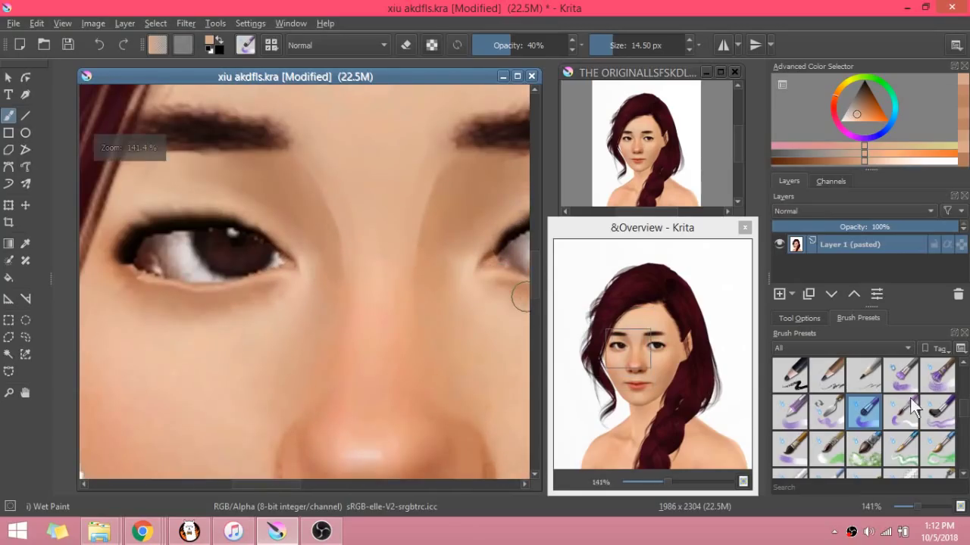
scroll(852, 428, down, 3)
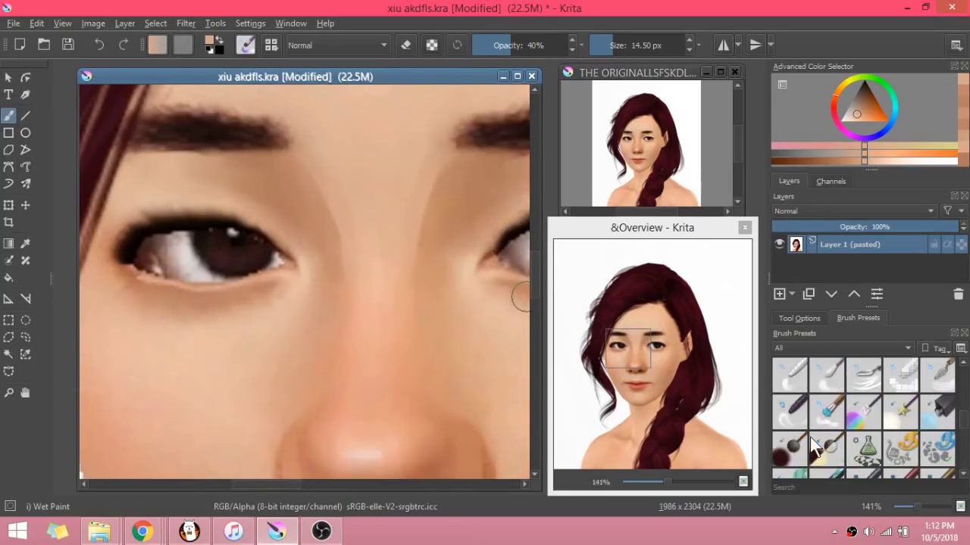
scroll(859, 425, up, 2)
click(937, 375)
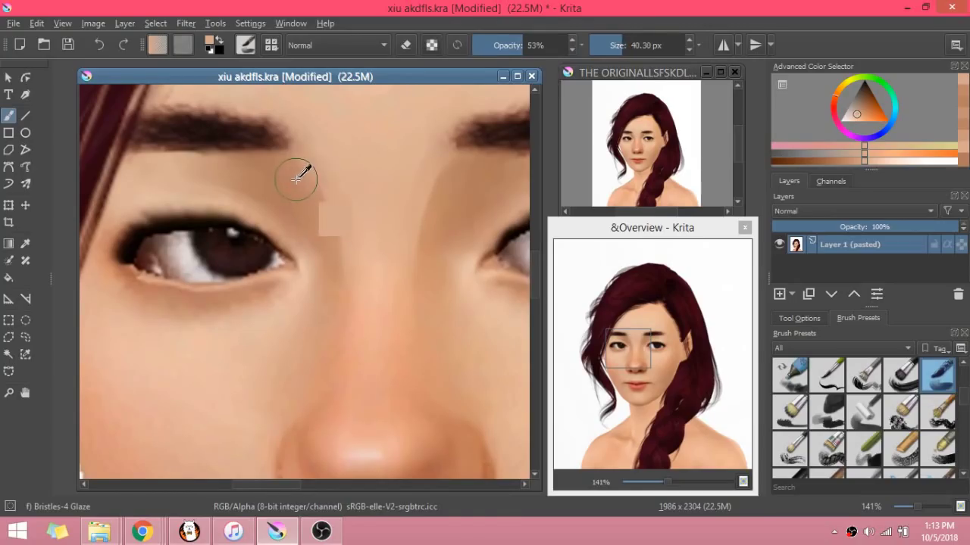
Step: Sample skin tones below the inner end of the left-hand eyebrow and paint over the shadow edge along the nose bridge
ctrl+click(309, 178)
mouse_move(297, 159)
mouse_down()
mouse_move(334, 225)
mouse_move(306, 177)
mouse_move(323, 272)
mouse_up()
ctrl+click(268, 173)
mouse_move(294, 172)
mouse_down()
mouse_move(317, 220)
mouse_move(283, 166)
mouse_up()
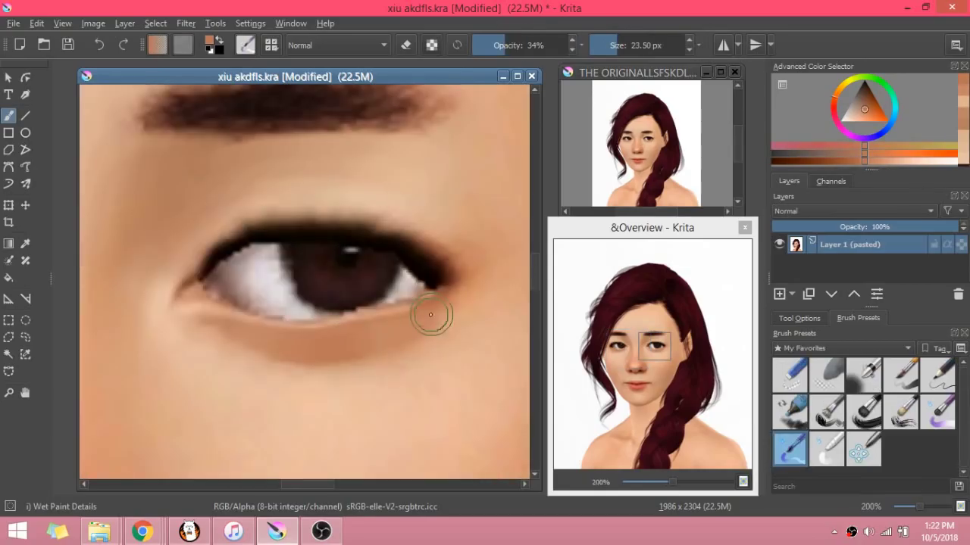
Step: Check the shading around both eyes and sample the light skin tone below the outer corner of the right-hand eye
scroll(431, 314, down, 3)
scroll(450, 377, up, 1)
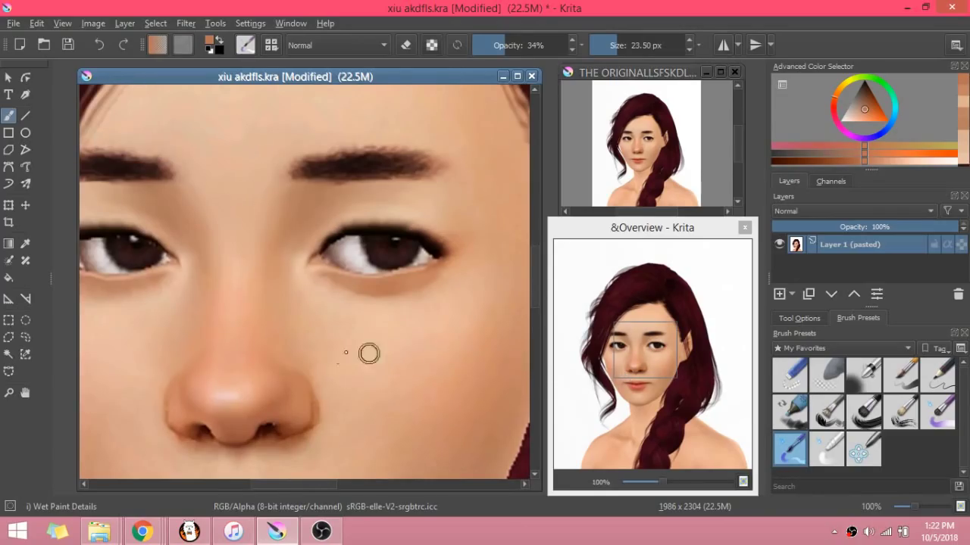
scroll(287, 356, up, 1)
scroll(192, 348, down, 3)
scroll(258, 320, up, 3)
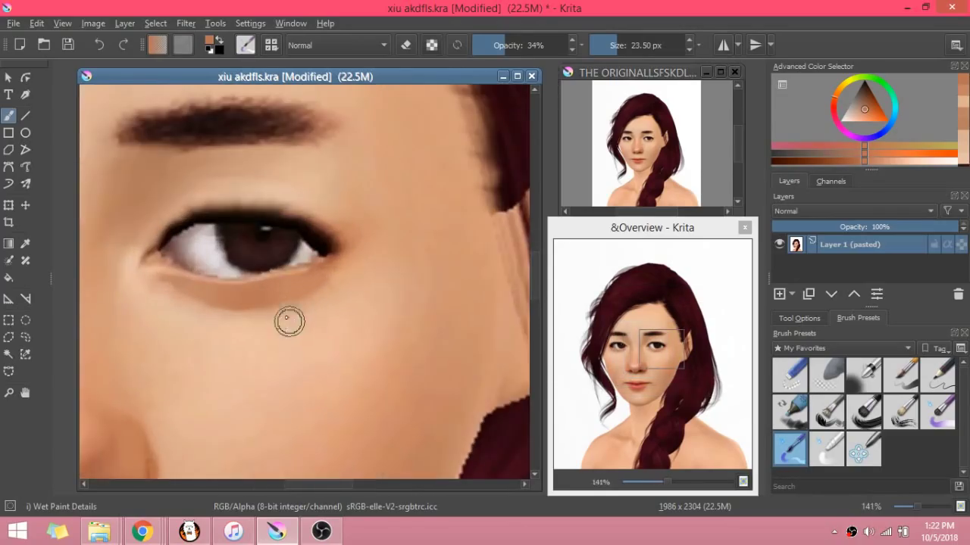
ctrl+click(352, 278)
Step: Sample the skin tone at the outer corner of the left-hand eye and paint it along the under-eye area
scroll(200, 322, down, 2)
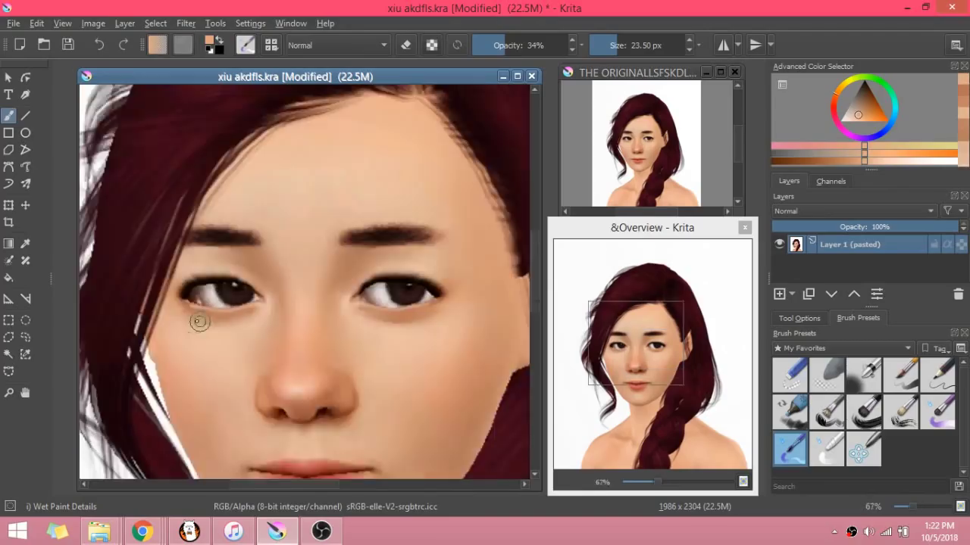
scroll(199, 322, up, 3)
ctrl+click(193, 297)
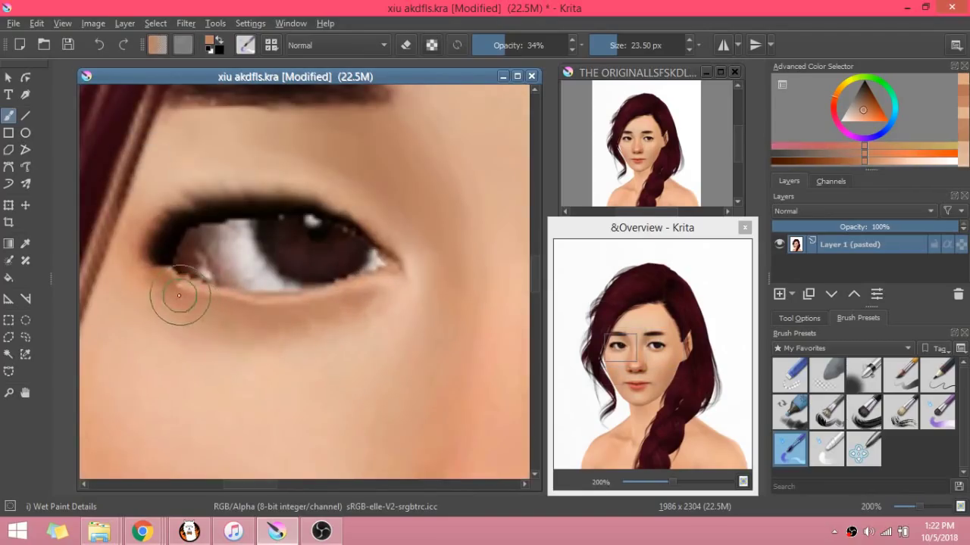
mouse_move(179, 296)
mouse_down()
mouse_move(198, 320)
mouse_move(183, 311)
mouse_move(320, 328)
mouse_move(217, 319)
mouse_move(265, 326)
mouse_move(327, 318)
mouse_up()
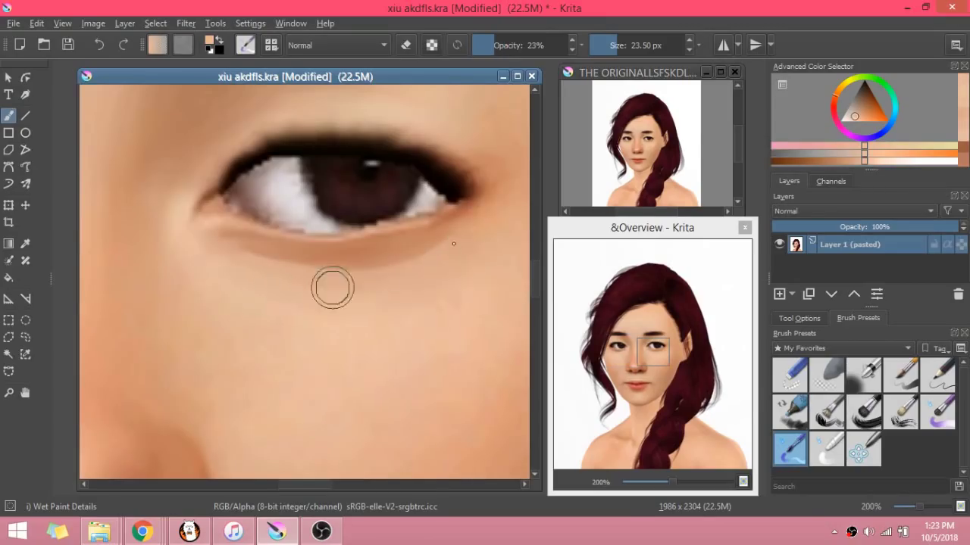
scroll(340, 305, down, 3)
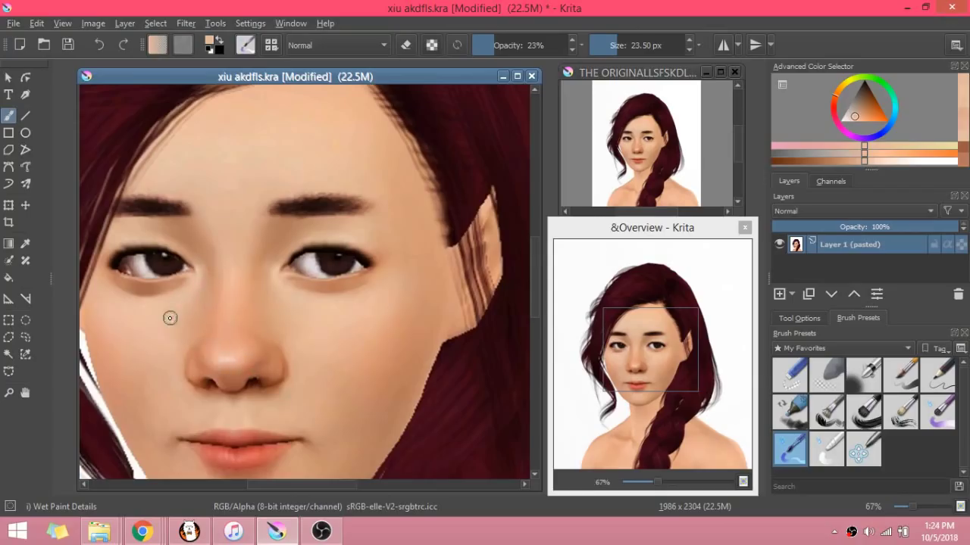
Step: Paste a copy of the original portrait as a new layer and place it beneath the painted layer
scroll(236, 338, down, 2)
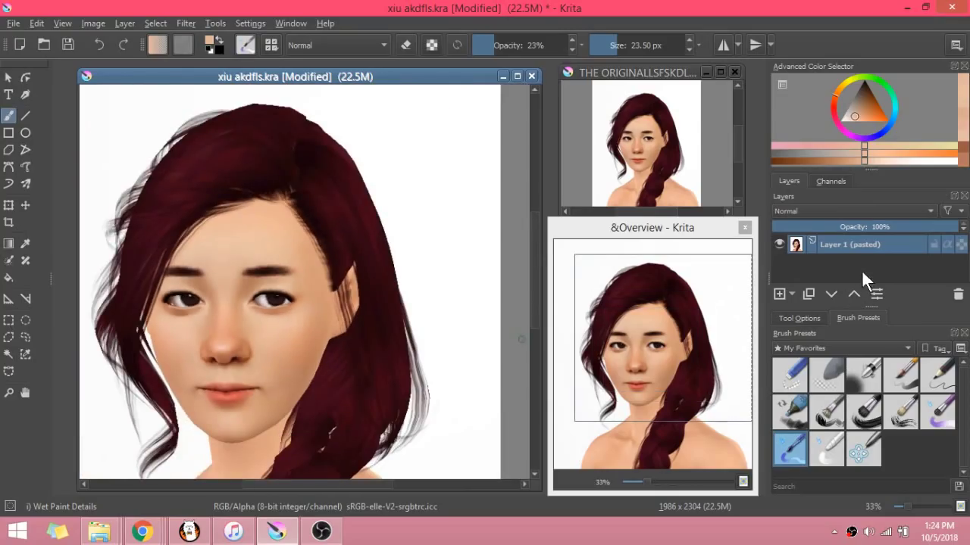
key(ctrl+v)
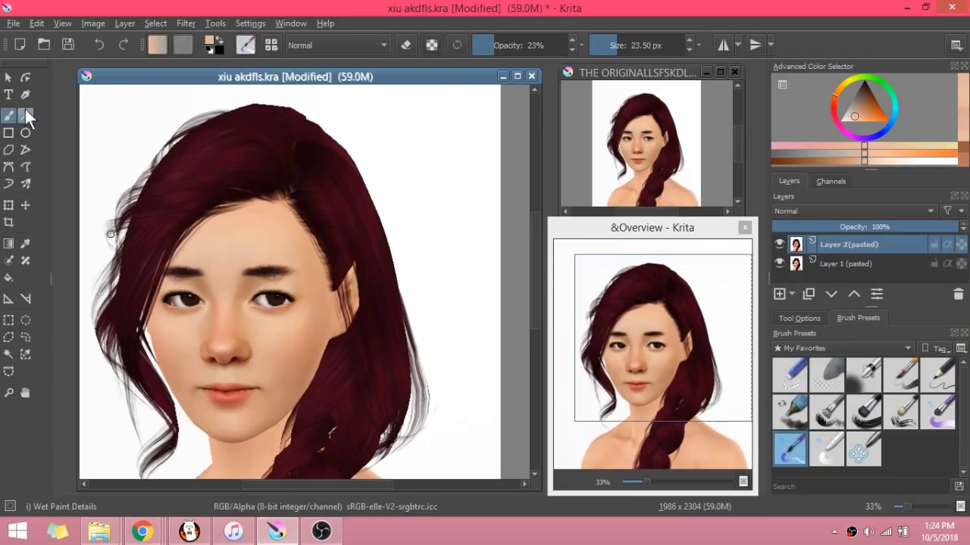
click(824, 379)
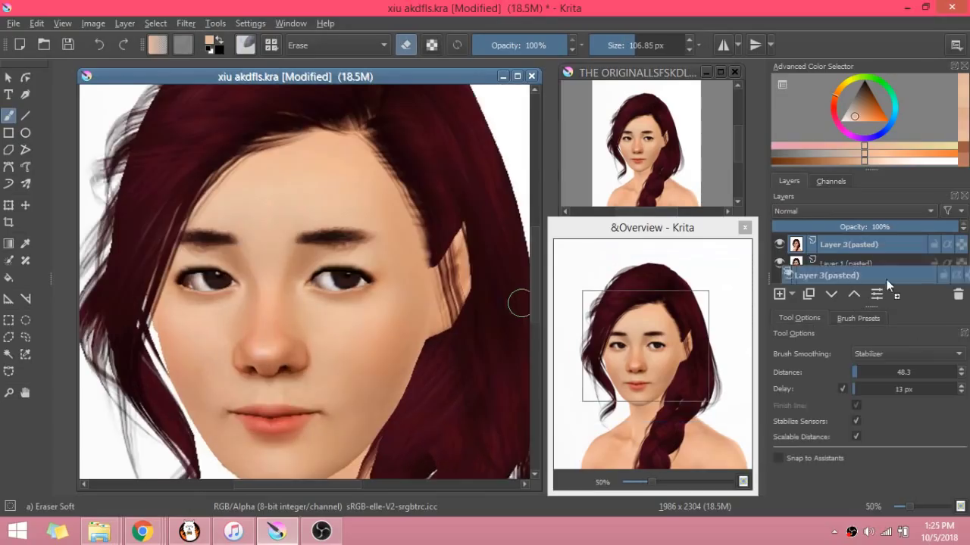
click(876, 272)
drag(876, 272, 861, 246)
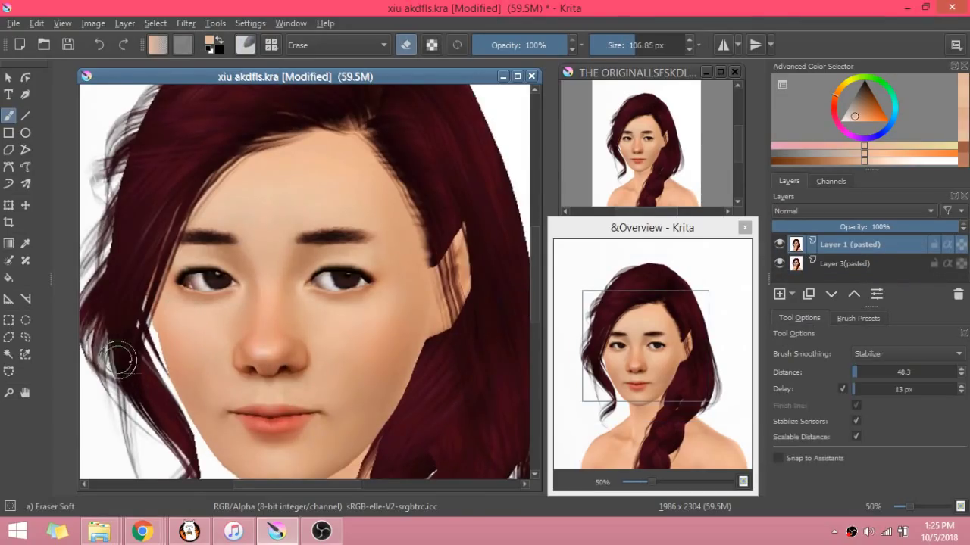
scroll(296, 321, up, 2)
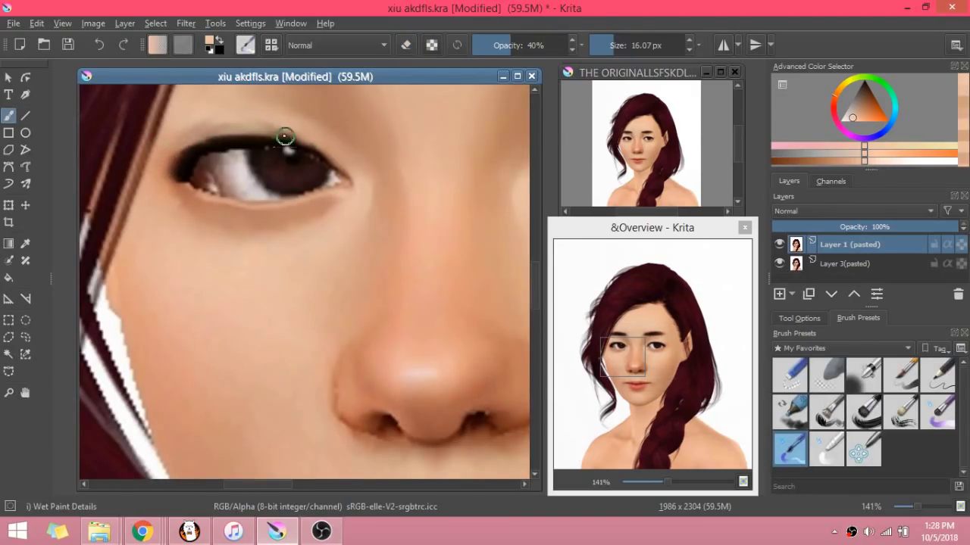
drag(256, 137, 183, 150)
key(ctrl+z)
key(ctrl+z)
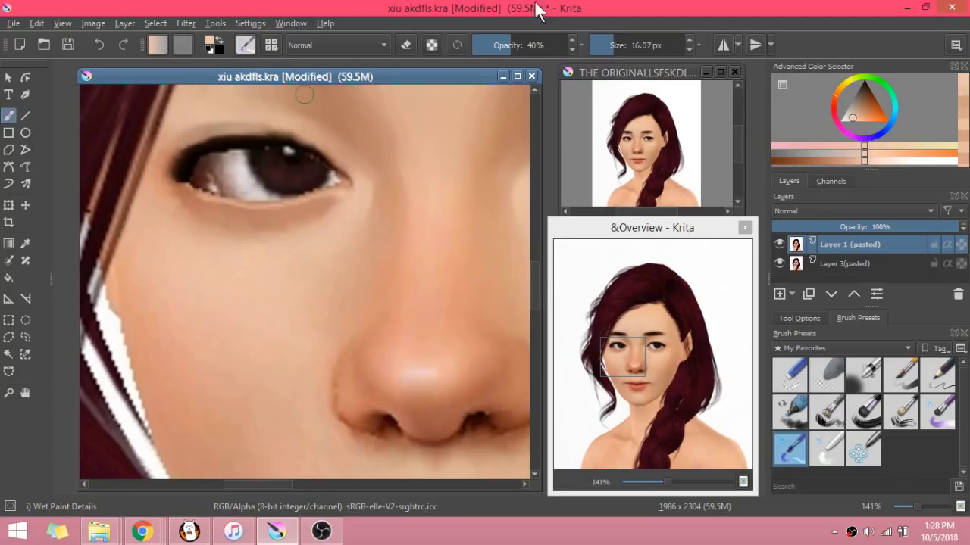
Step: Paint over the upper-lid crease of the left-hand eye with nearby sampled skin tone, using 100% brush opacity
drag(524, 46, 539, 46)
drag(173, 157, 294, 126)
drag(543, 46, 568, 46)
mouse_move(181, 150)
mouse_down()
mouse_move(219, 126)
mouse_move(262, 125)
mouse_up()
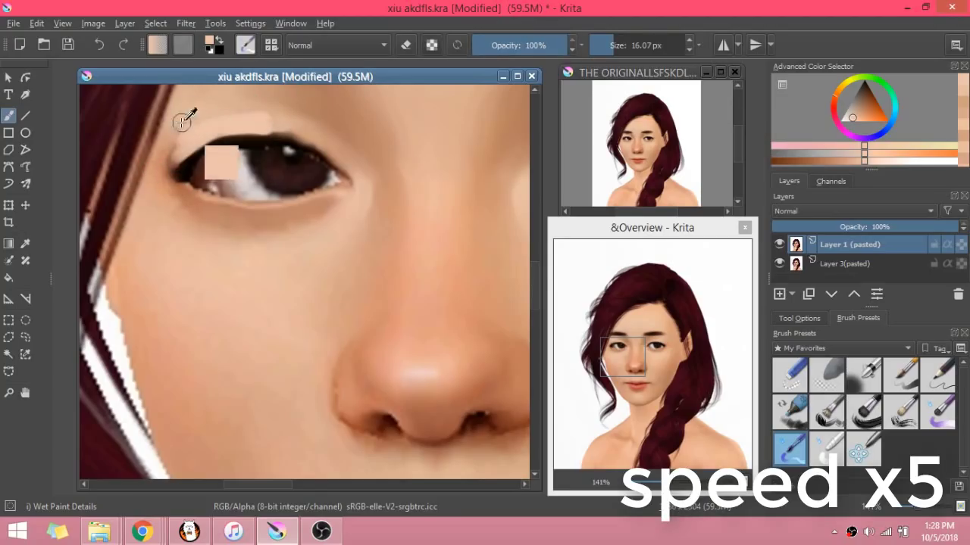
ctrl+click(181, 122)
mouse_move(169, 164)
mouse_down()
mouse_move(219, 129)
mouse_move(268, 124)
mouse_move(314, 138)
mouse_up()
Step: Paint over the upper-lid crease of the right-hand eye and sample a nearby skin tone
scroll(302, 146, down, 3)
scroll(449, 138, up, 2)
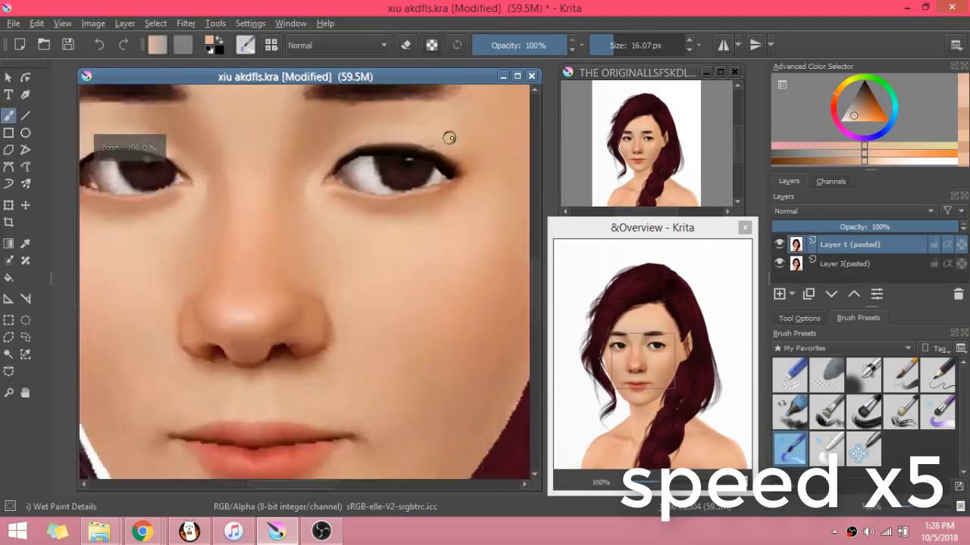
scroll(449, 138, up, 1)
mouse_move(284, 171)
mouse_down()
mouse_move(412, 147)
mouse_move(461, 184)
mouse_move(387, 154)
mouse_move(392, 217)
mouse_up()
scroll(191, 220, down, 1)
ctrl+click(465, 226)
Step: Blend the skin around the right-hand eye with sampled tones, using 39% brush opacity and a 25.64 px size
scroll(383, 154, up, 2)
click(509, 47)
ctrl+click(363, 168)
click(629, 47)
mouse_move(327, 195)
mouse_down()
mouse_move(381, 195)
mouse_move(344, 195)
mouse_move(394, 236)
mouse_move(374, 200)
mouse_up()
ctrl+click(425, 256)
scroll(374, 165, down, 3)
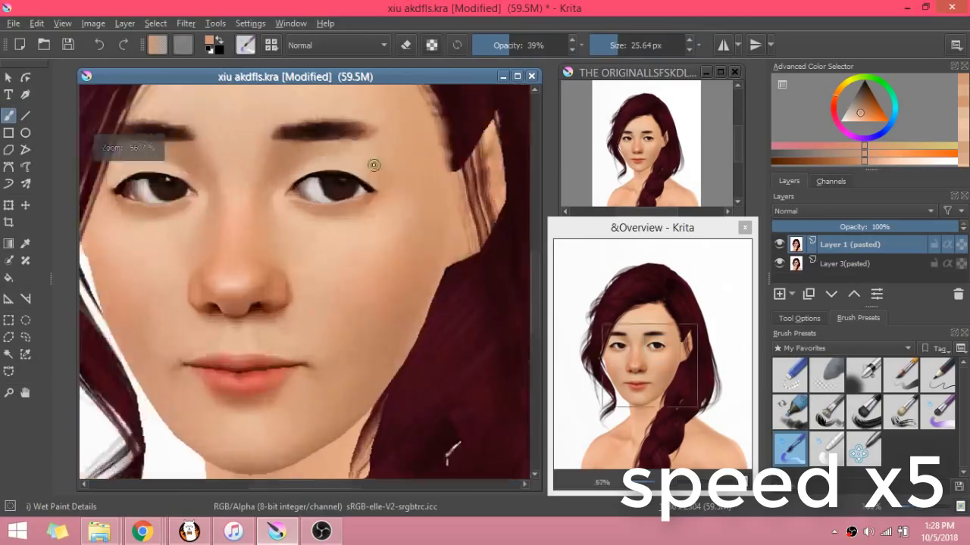
scroll(373, 165, up, 6)
scroll(477, 198, down, 7)
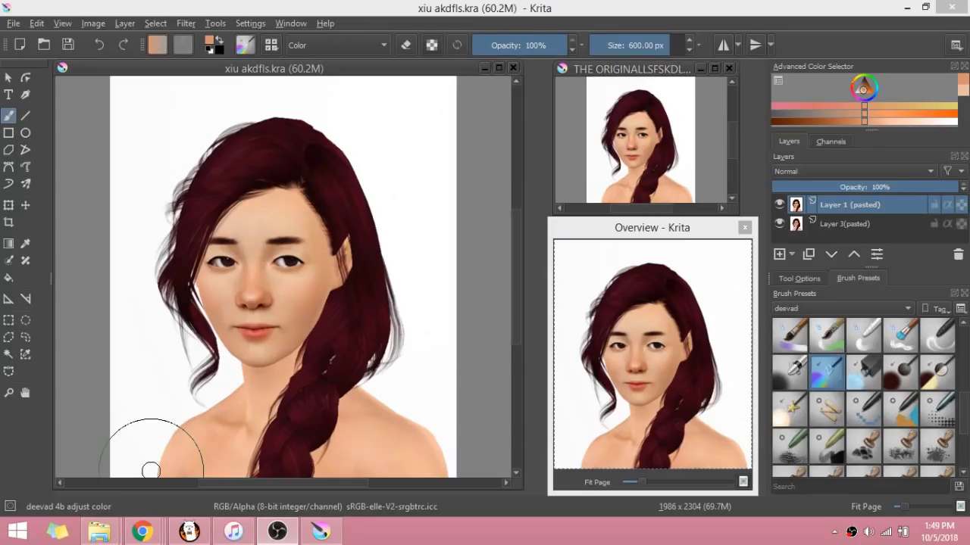
Step: Hide the painted layer, switch to FireAlpaca, extend the skin-colour patch (RGB 236, 208, 161) and select a rectangle inside it
click(779, 205)
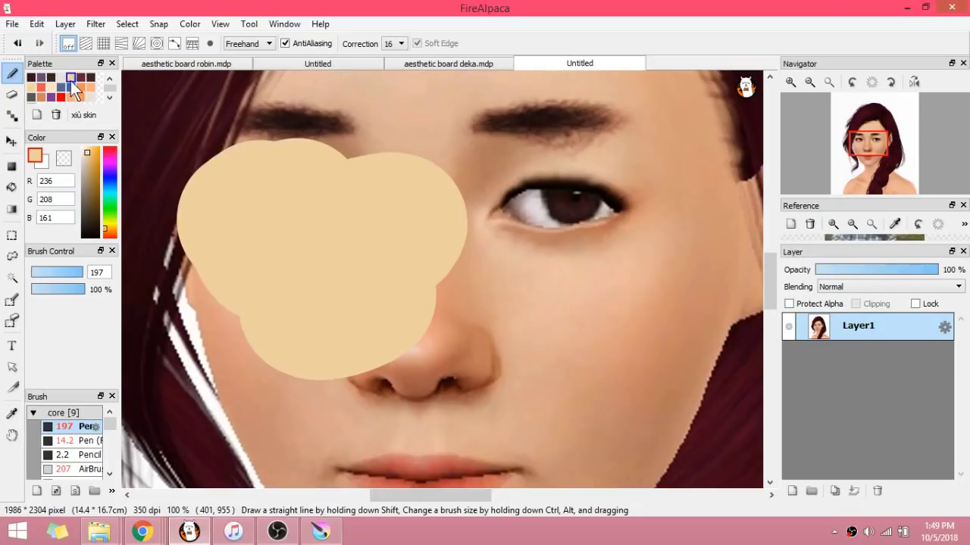
click(252, 295)
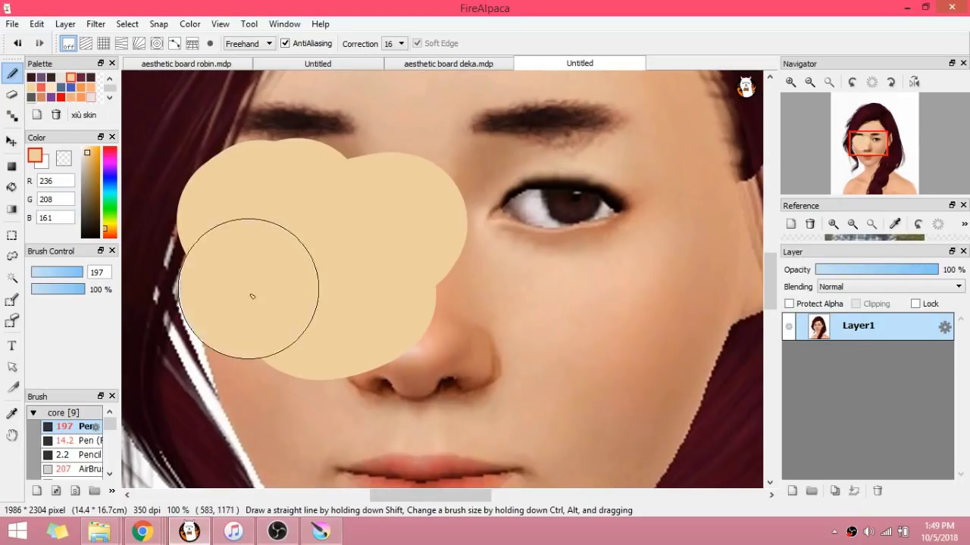
drag(251, 293, 396, 281)
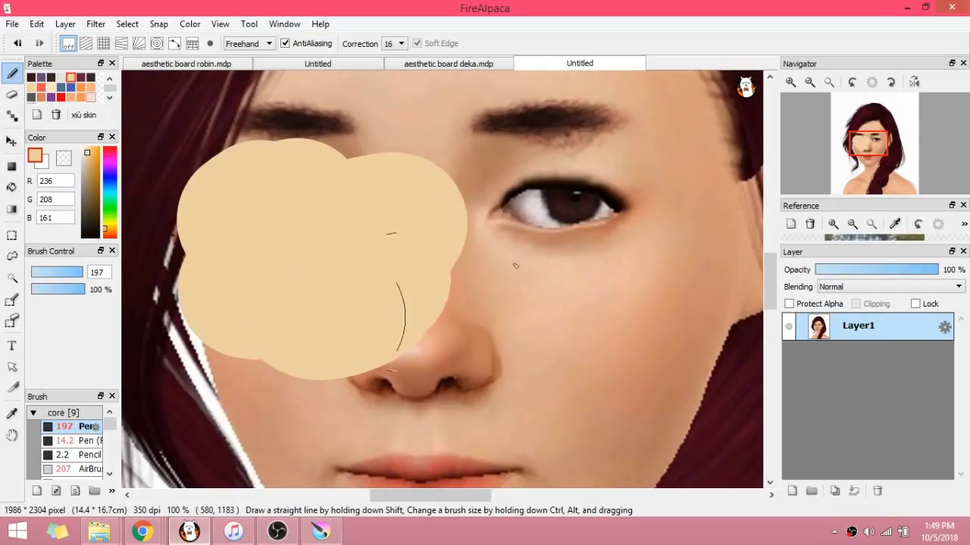
click(12, 237)
drag(265, 193, 437, 325)
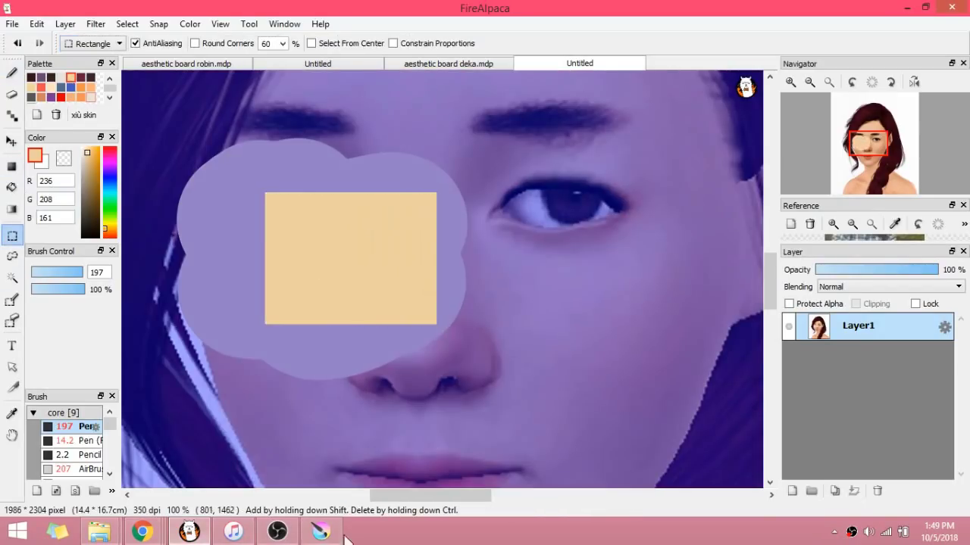
Step: Switch back to Krita, paste the skin-colour swatch as a new layer and move it beside the hair in the canvas's upper-right corner
click(321, 532)
key(ctrl+v)
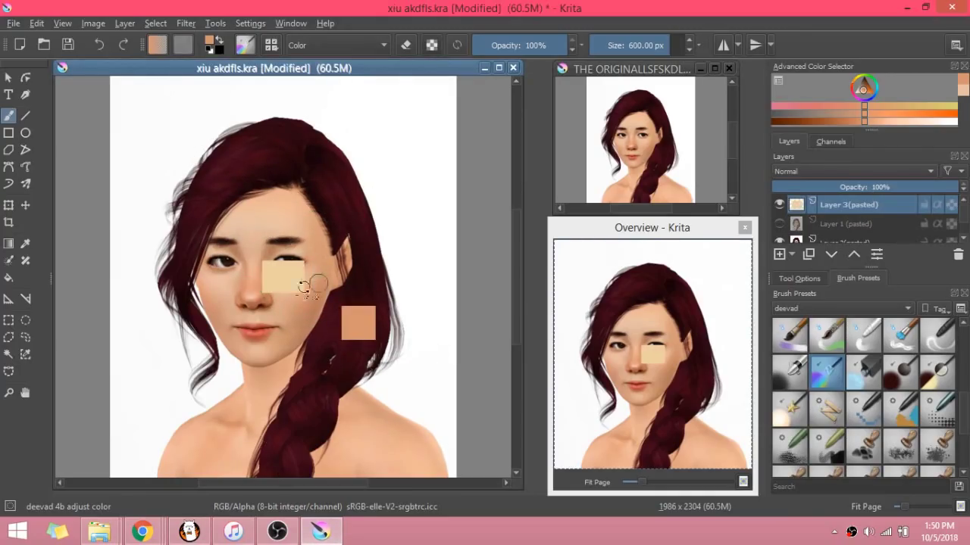
key(ctrl+t)
drag(296, 273, 421, 125)
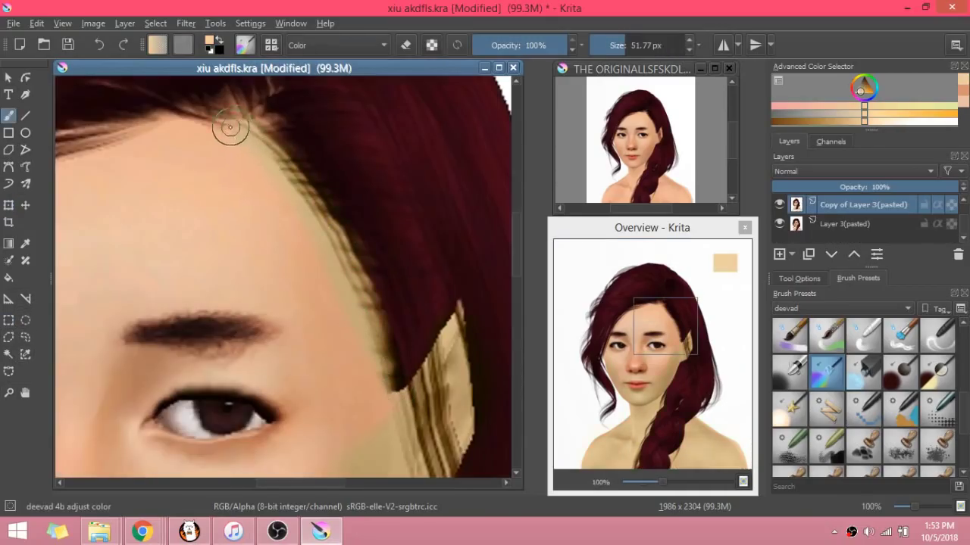
Step: Recolour the skin along the hairline with the swatch colour, using the deevad 4b adjust color brush at 51.77 px
scroll(231, 137, down, 2)
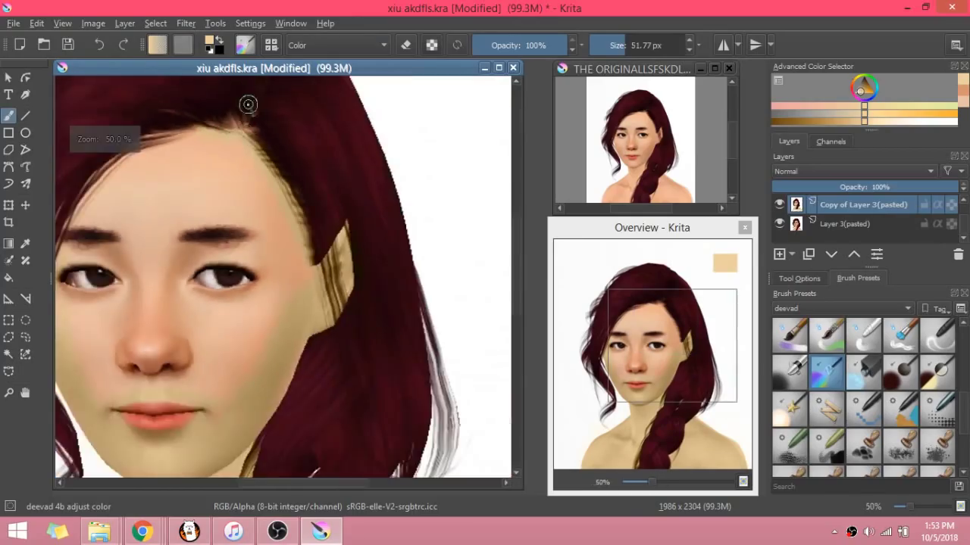
scroll(247, 104, up, 2)
drag(249, 106, 258, 163)
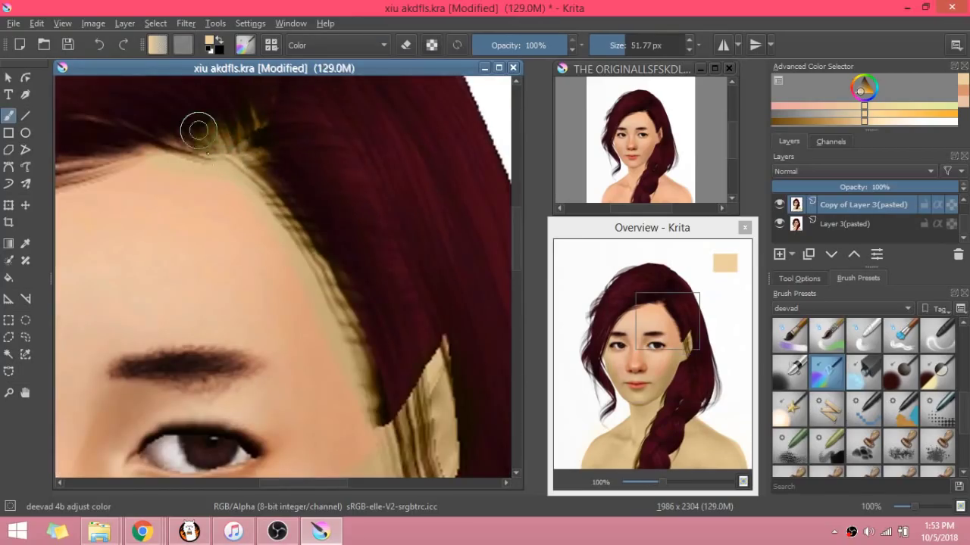
scroll(260, 208, down, 2)
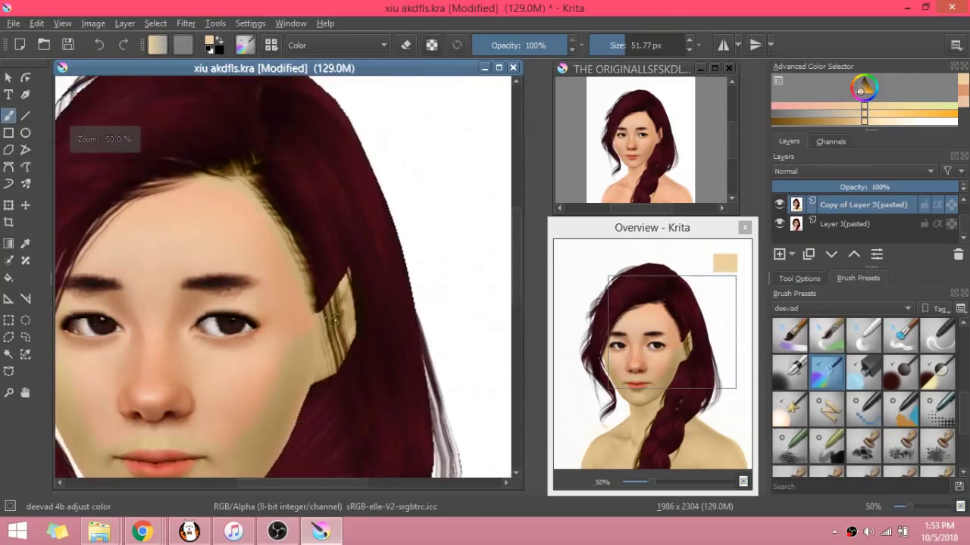
scroll(201, 296, up, 1)
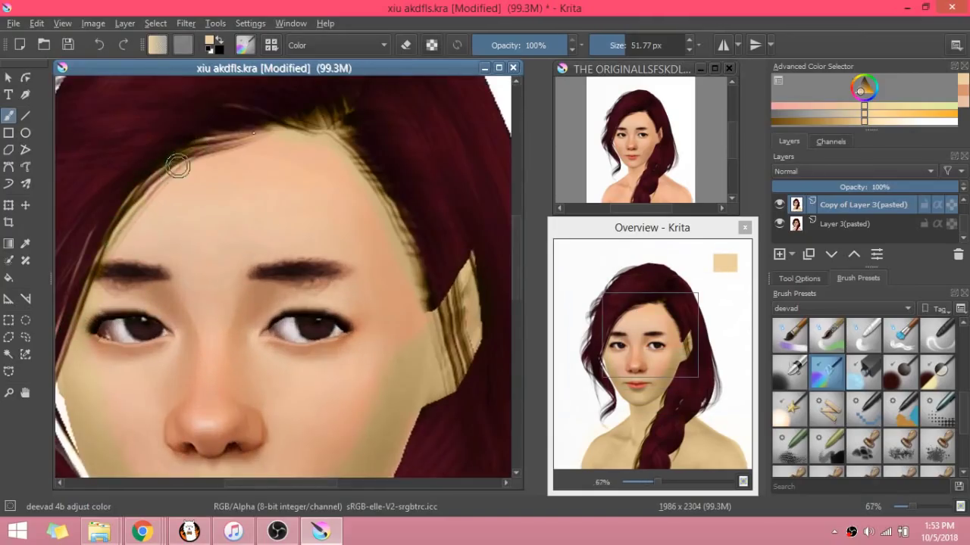
scroll(216, 179, down, 1)
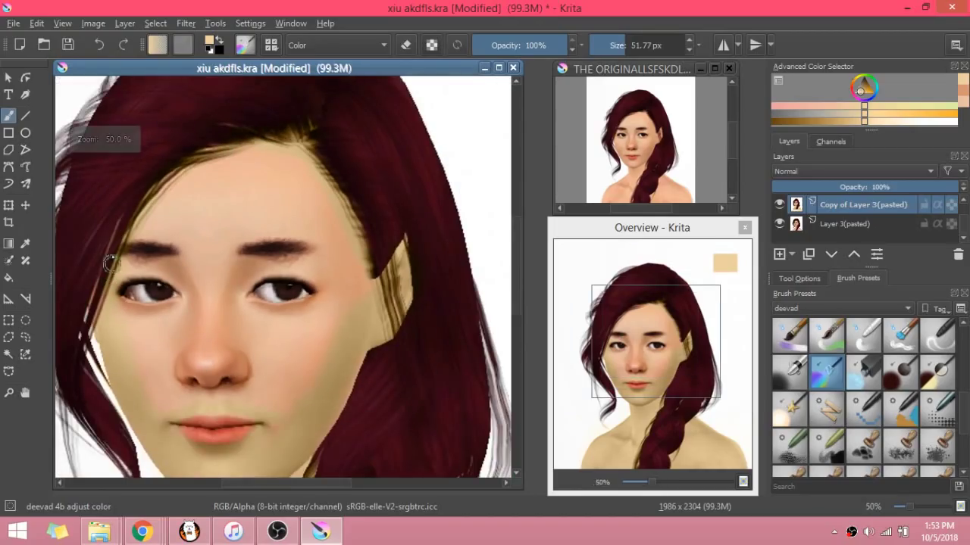
scroll(106, 342, down, 2)
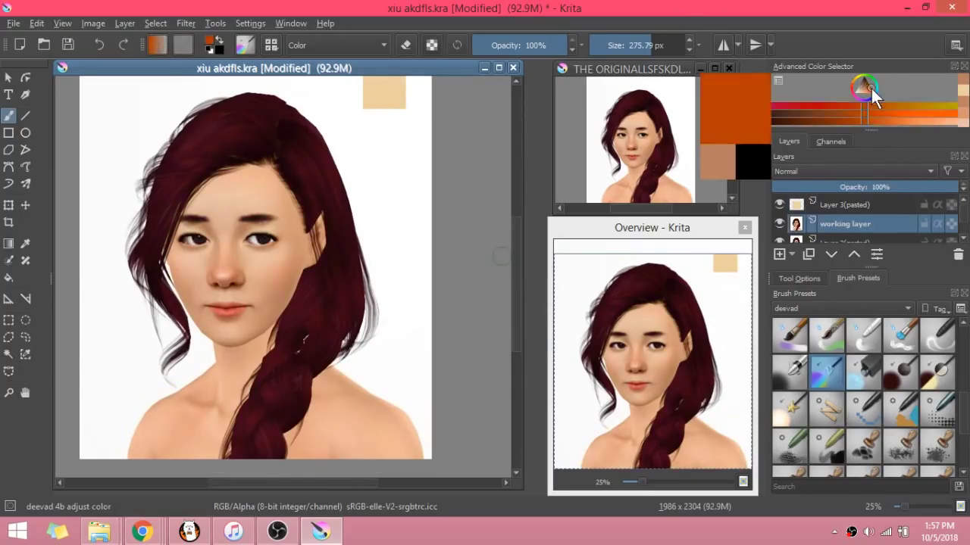
Step: Try purple tints over the face with the colour-adjusting brush at 13% opacity and 275.79 px
mouse_move(871, 89)
mouse_down()
mouse_move(863, 82)
mouse_move(859, 98)
mouse_up()
click(859, 99)
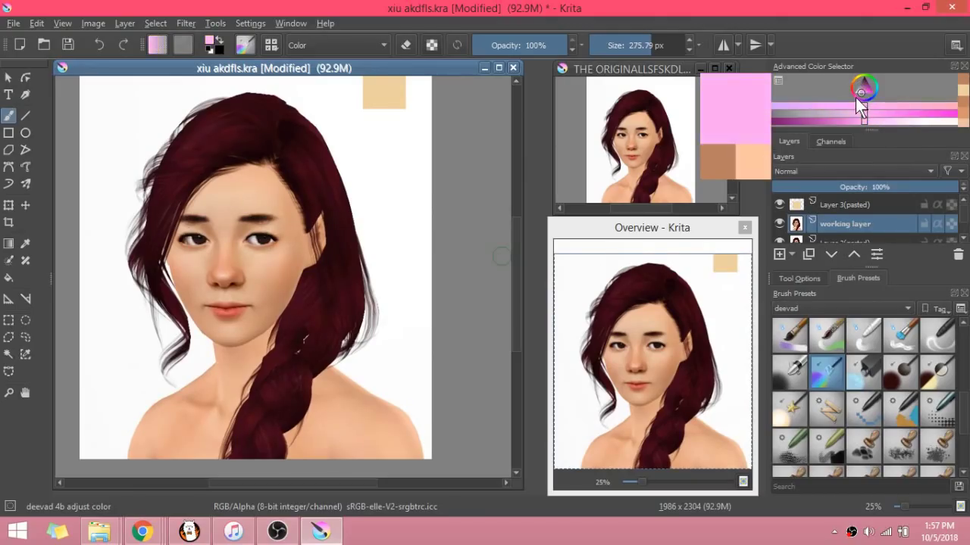
click(865, 88)
mouse_move(265, 246)
mouse_down()
mouse_move(262, 276)
mouse_move(273, 243)
mouse_move(280, 354)
mouse_up()
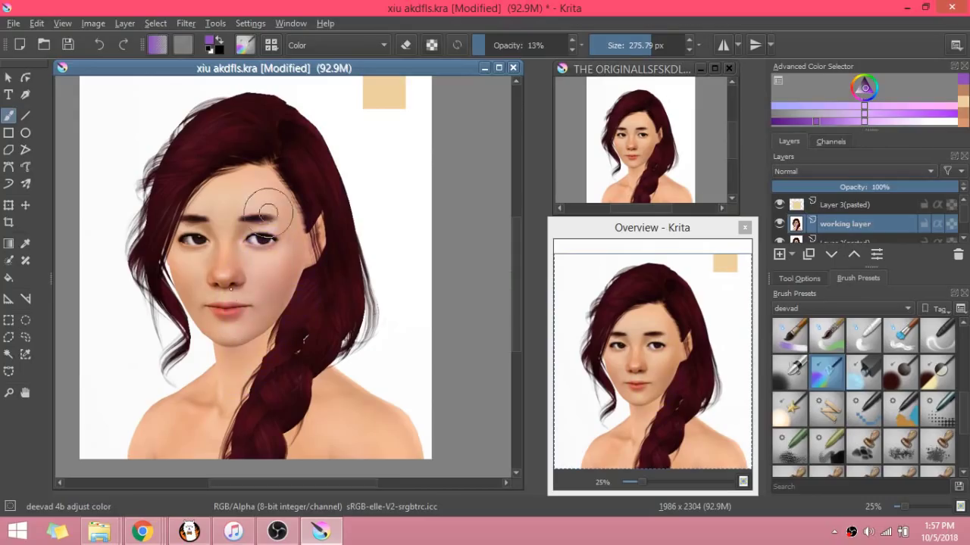
mouse_move(230, 337)
mouse_down()
mouse_move(216, 229)
mouse_move(230, 203)
mouse_up()
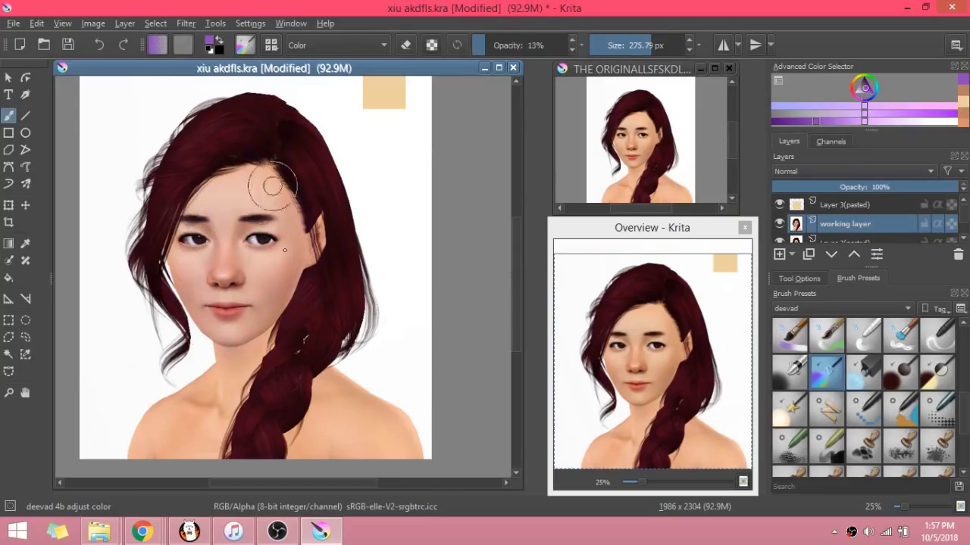
click(868, 87)
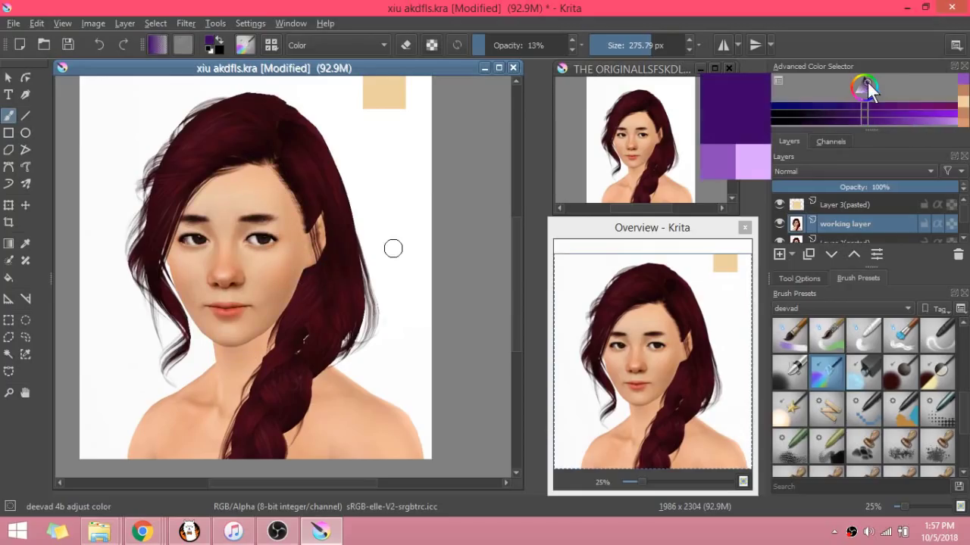
click(875, 80)
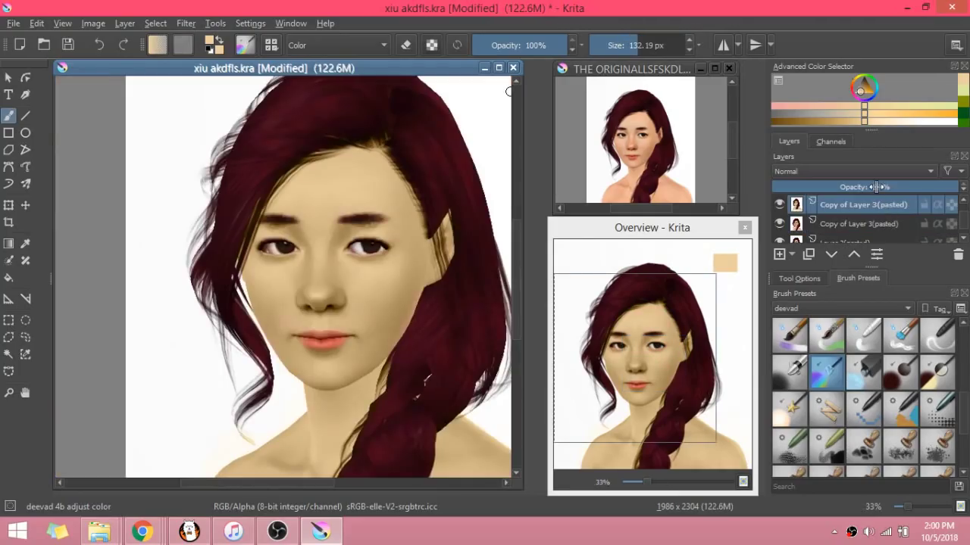
Step: Adjust the opacity of the recoloured top layer
drag(880, 188, 875, 188)
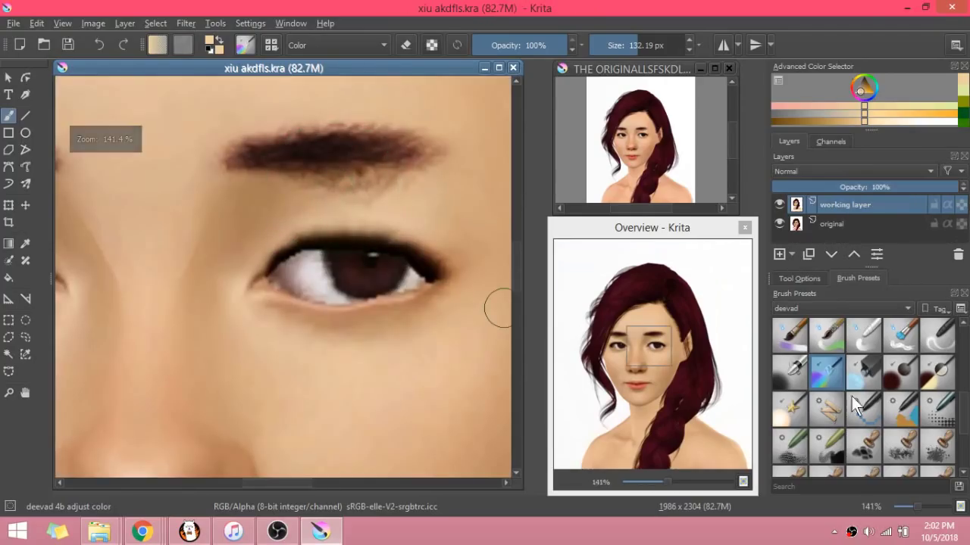
Step: Smooth the skin below the eyebrows with the deevad 2b used old brush at 28% opacity and 27.94 px
scroll(852, 375, up, 3)
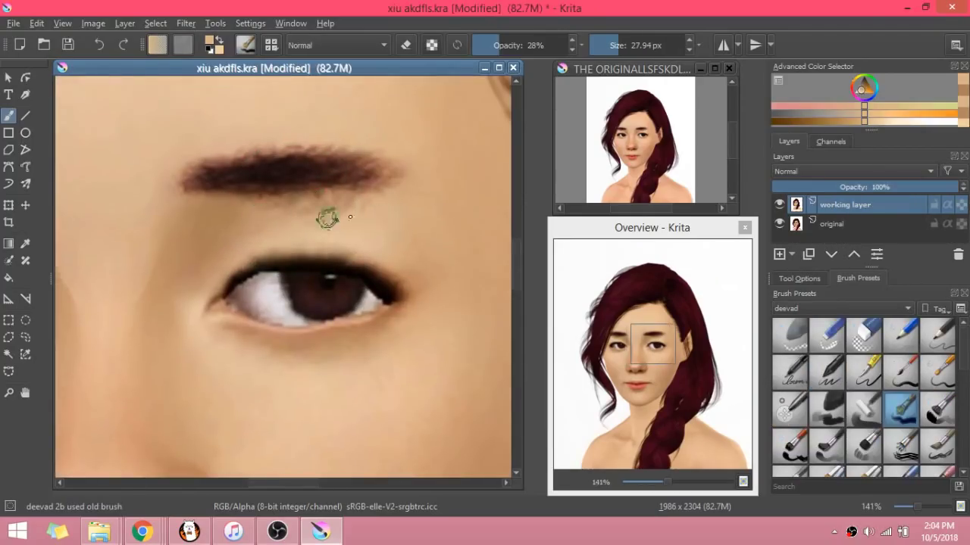
mouse_move(328, 219)
mouse_down()
mouse_move(277, 209)
mouse_move(387, 207)
mouse_move(315, 206)
mouse_move(338, 206)
mouse_move(353, 257)
mouse_move(409, 294)
mouse_move(326, 247)
mouse_up()
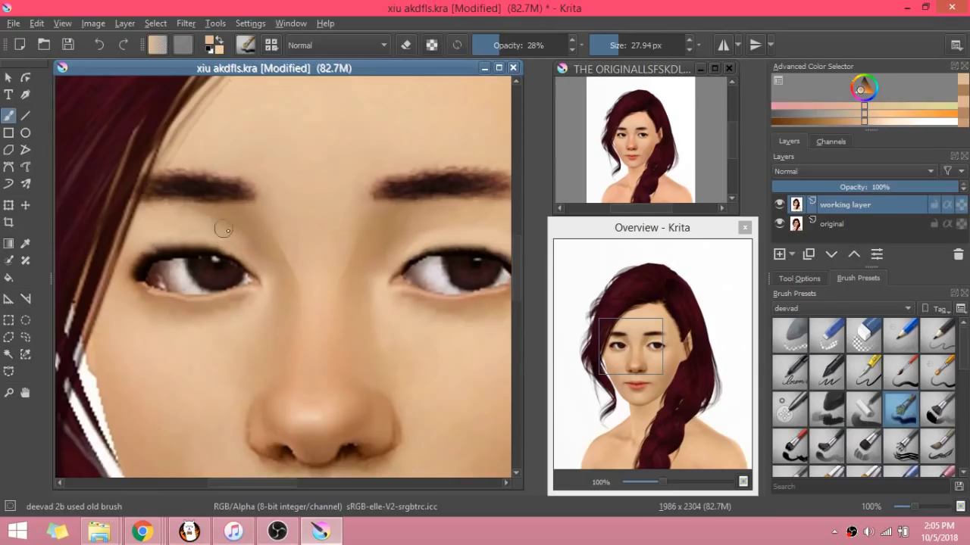
scroll(140, 254, up, 2)
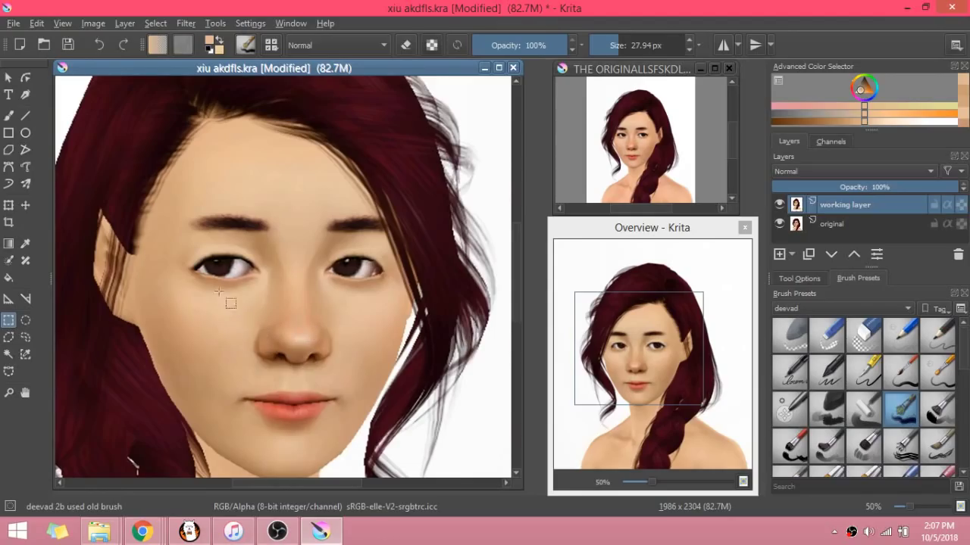
Step: Try painting sampled eye-white tones over the dark outer corner of the left-hand eye, and undo the strokes
scroll(262, 301, down, 1)
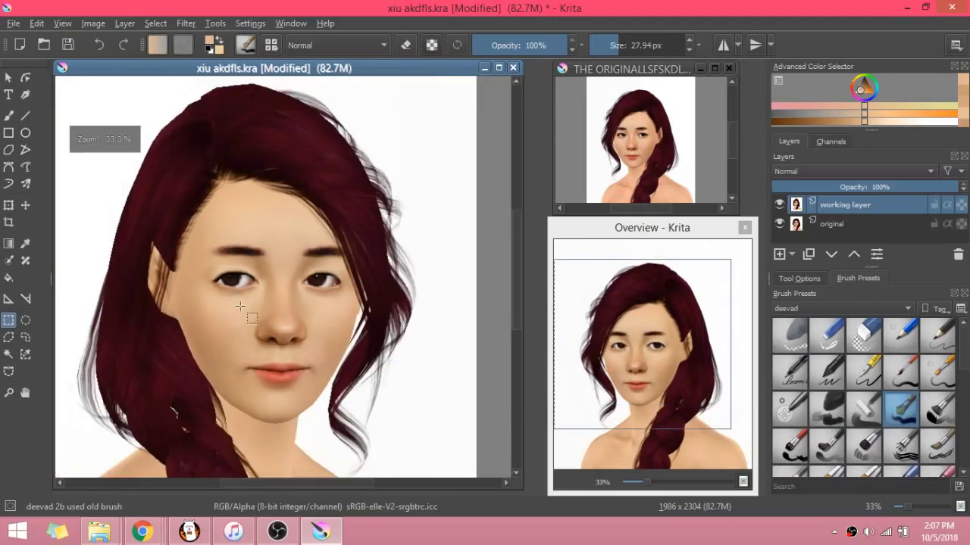
scroll(228, 297, up, 1)
scroll(231, 280, up, 2)
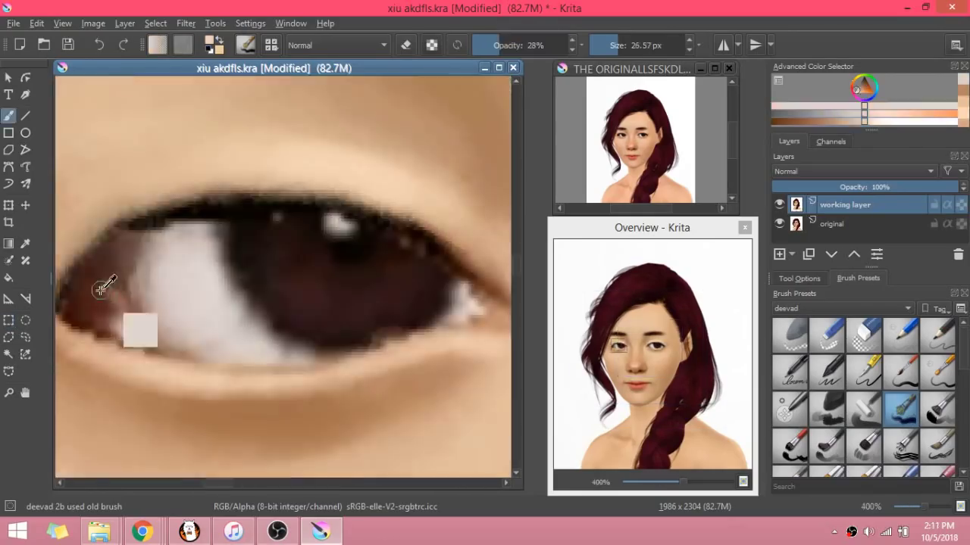
ctrl+click(156, 321)
ctrl+click(127, 330)
mouse_move(125, 329)
mouse_down()
mouse_move(132, 258)
mouse_move(121, 279)
mouse_move(133, 332)
mouse_move(118, 277)
mouse_move(134, 328)
mouse_move(97, 297)
mouse_up()
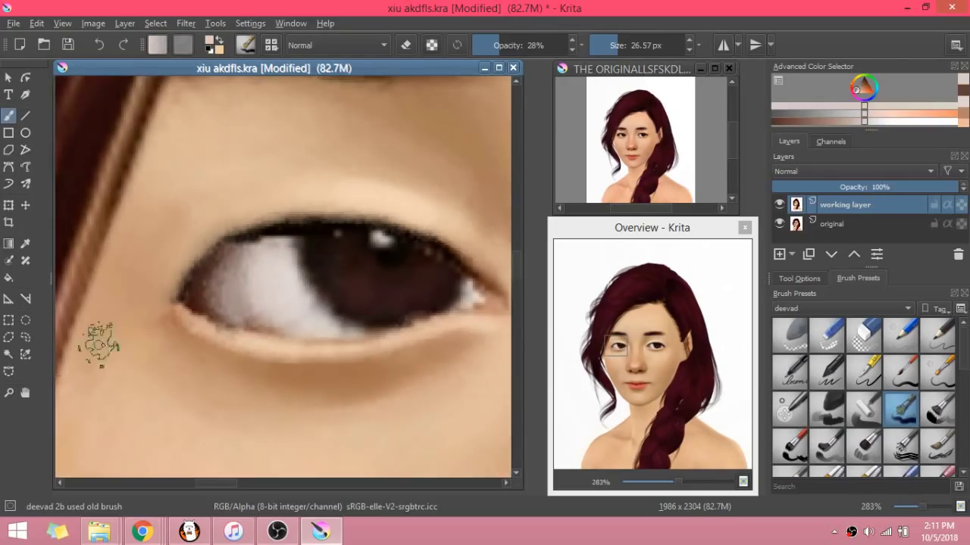
key(ctrl+z)
key(ctrl+z)
key(ctrl+z)
key(ctrl+z)
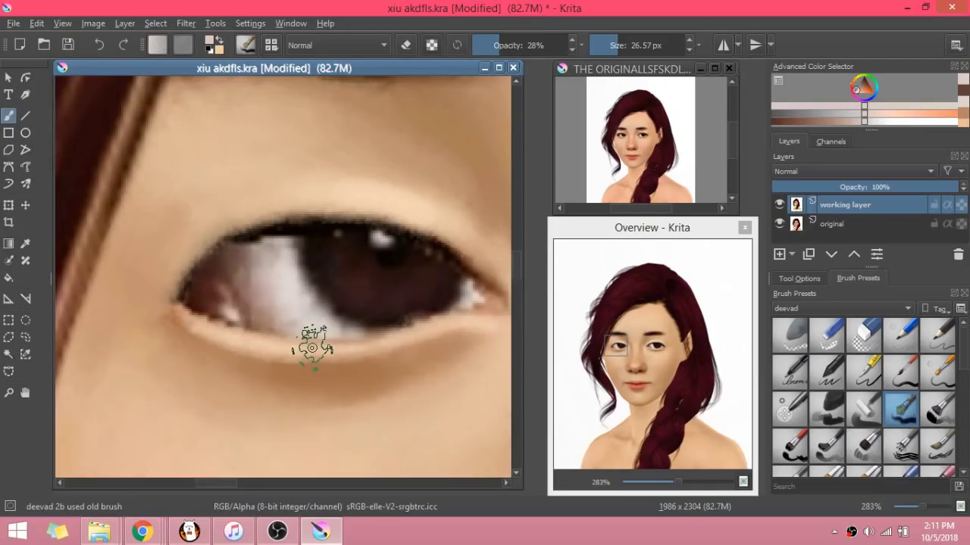
Step: Undo the last eye-white stroke and try sampling the dark reddish tones at the left-hand eye's outer corner
key(ctrl+z)
scroll(297, 356, down, 2)
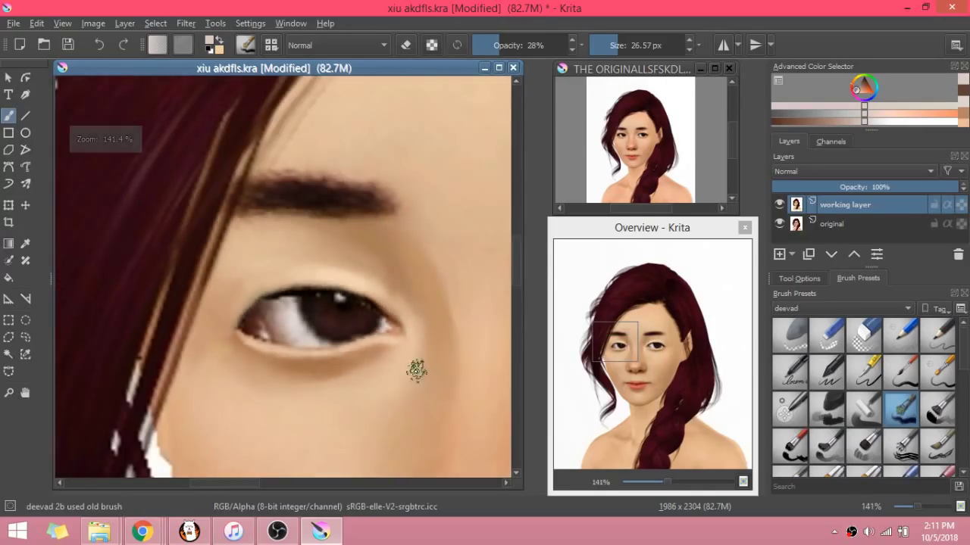
scroll(372, 368, up, 3)
scroll(156, 255, down, 3)
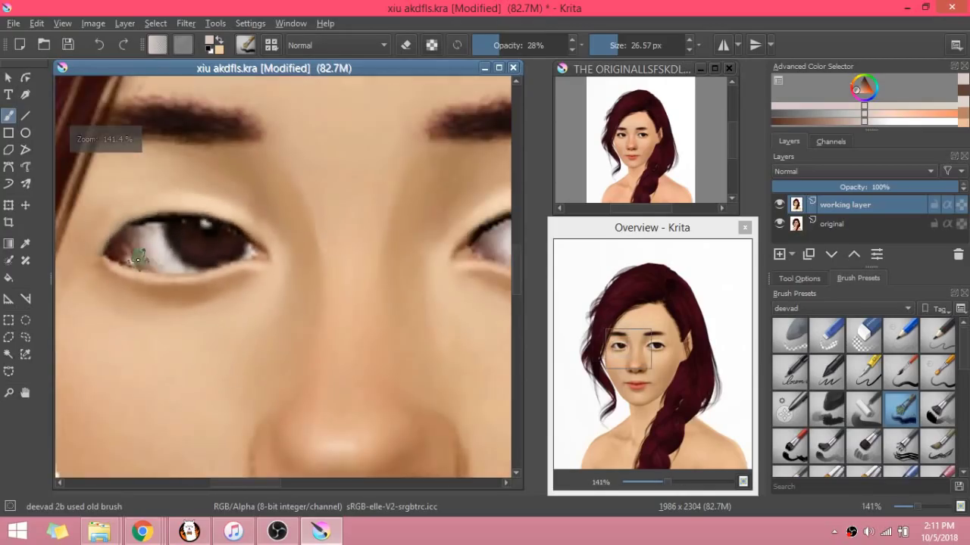
ctrl+click(115, 260)
key(ctrl+y)
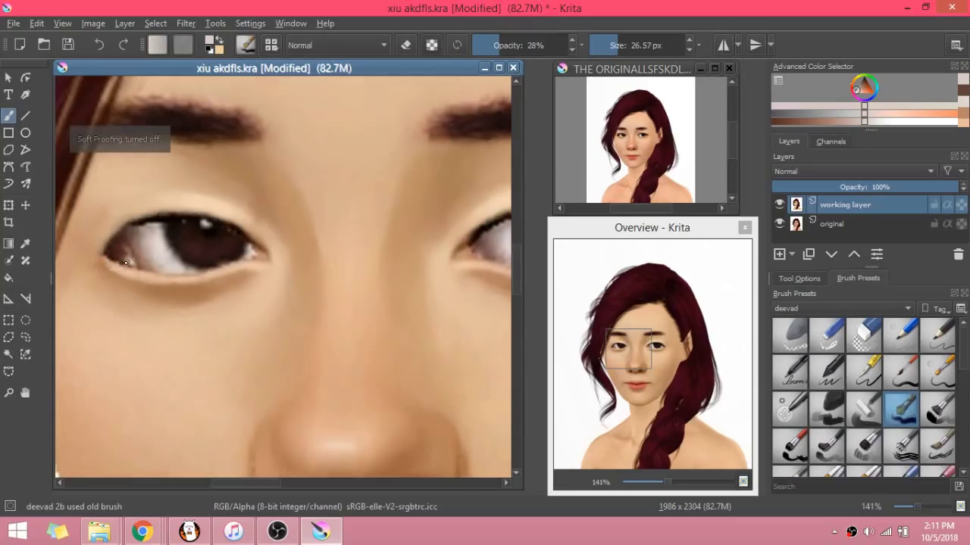
ctrl+click(126, 261)
key(ctrl+y)
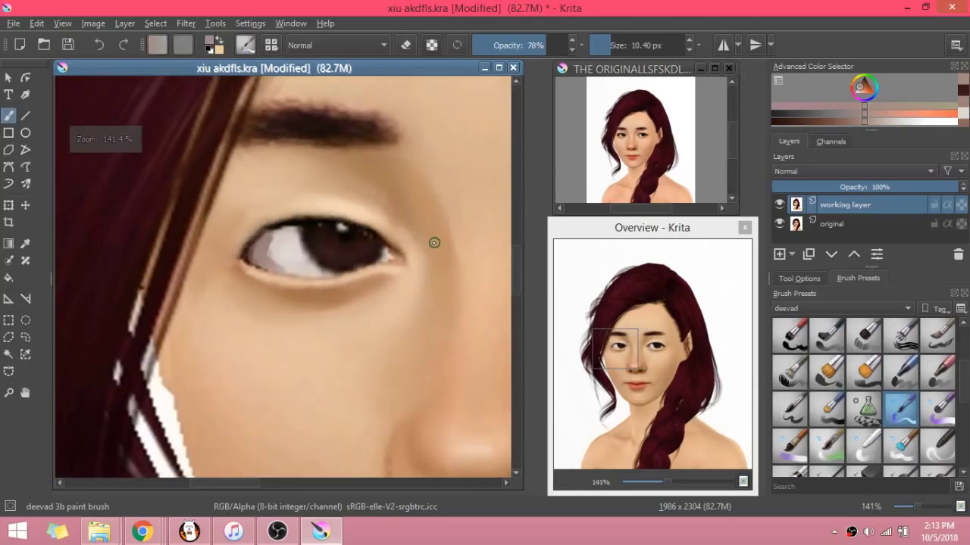
Step: Undo the last greyish shading stroke on the white of the left-hand eye
key(ctrl+z)
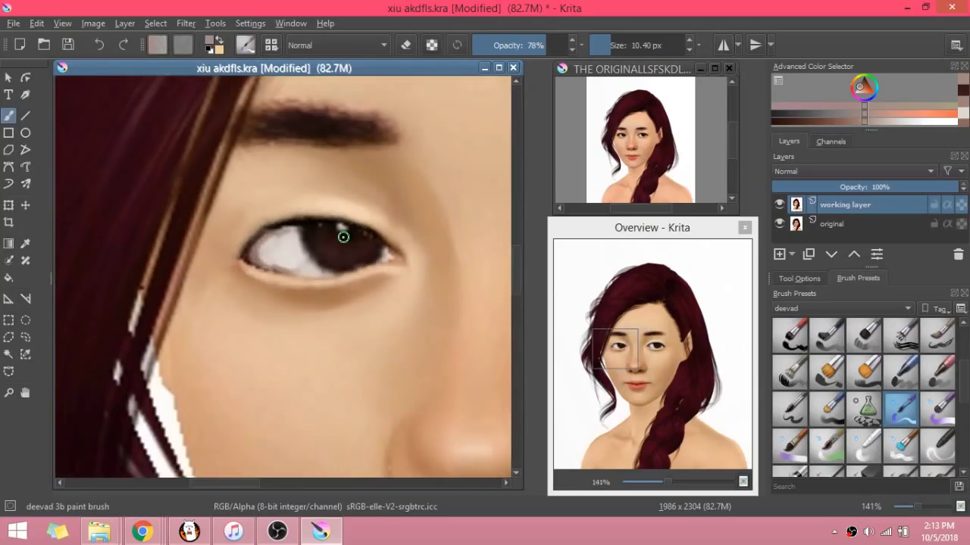
scroll(348, 238, down, 5)
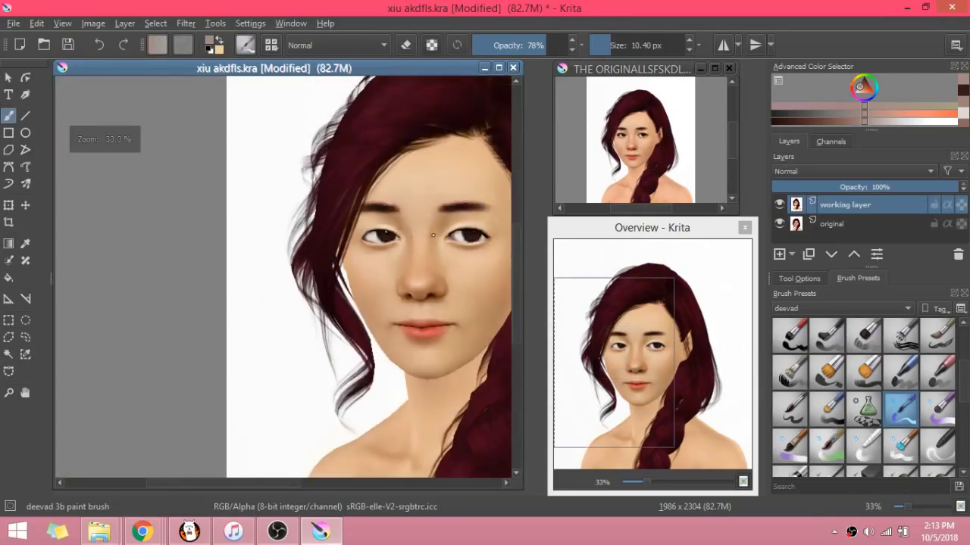
scroll(432, 235, up, 6)
scroll(478, 183, down, 3)
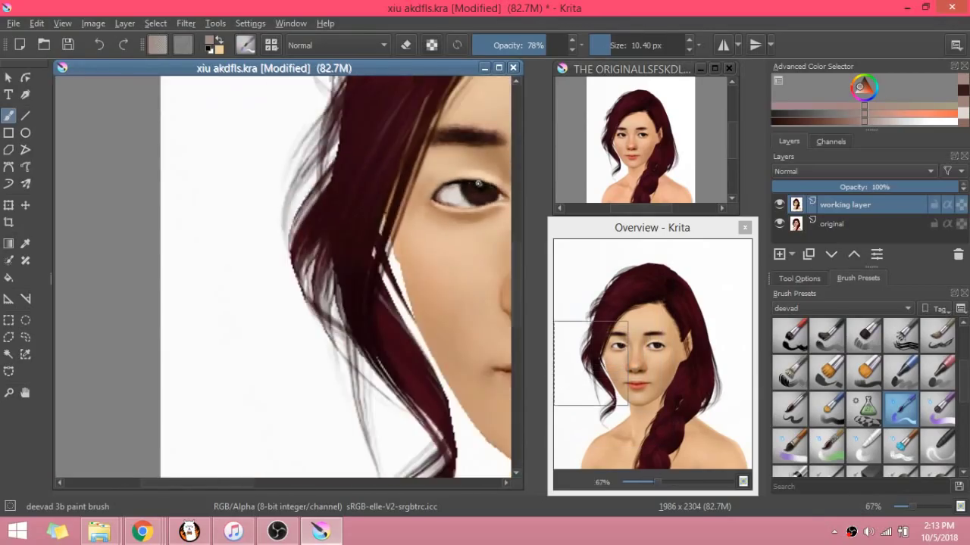
scroll(478, 183, up, 3)
click(847, 225)
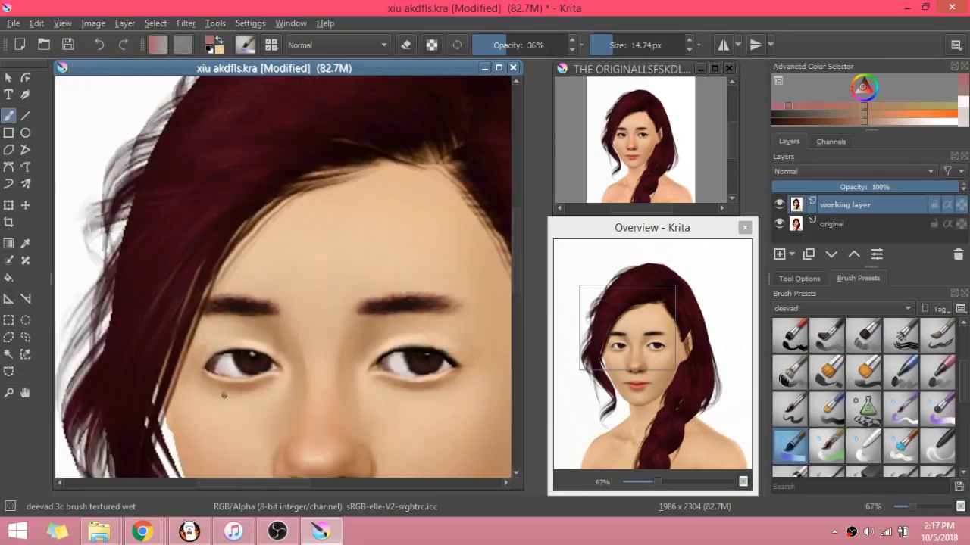
Step: Paint a sampled brownish grey over the left-hand eye's outer corner with the deevad 3b paint brush at 100% opacity and 15 px
scroll(318, 369, down, 2)
scroll(249, 412, up, 5)
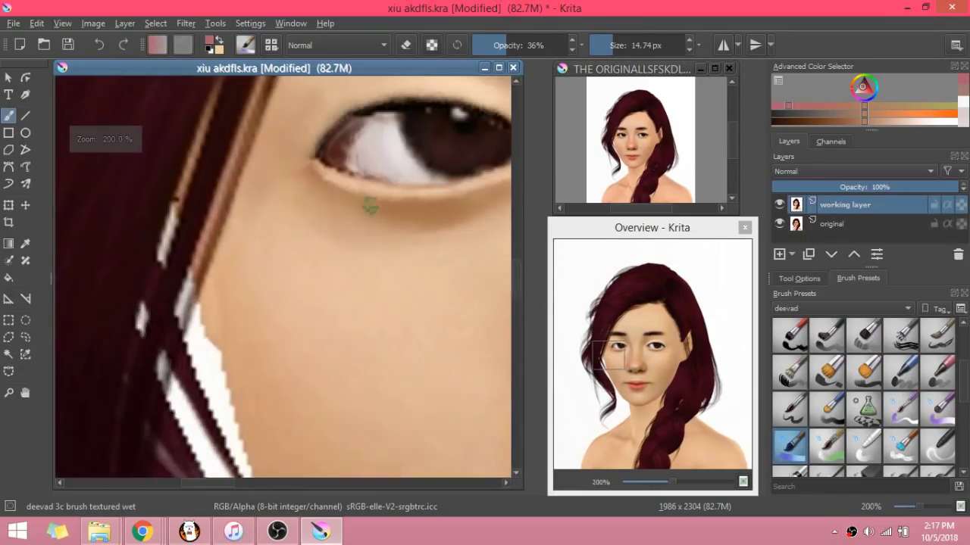
scroll(449, 123, up, 3)
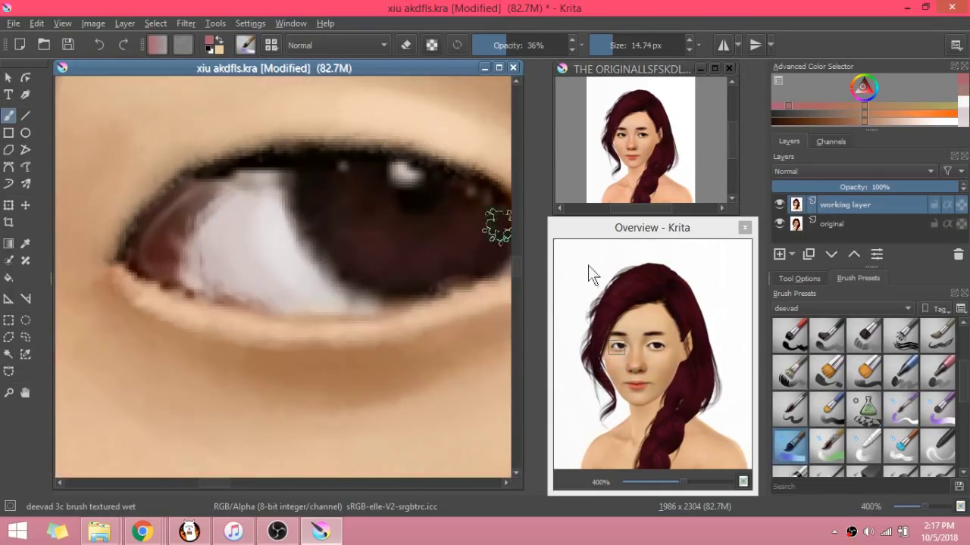
click(902, 411)
right_click(207, 242)
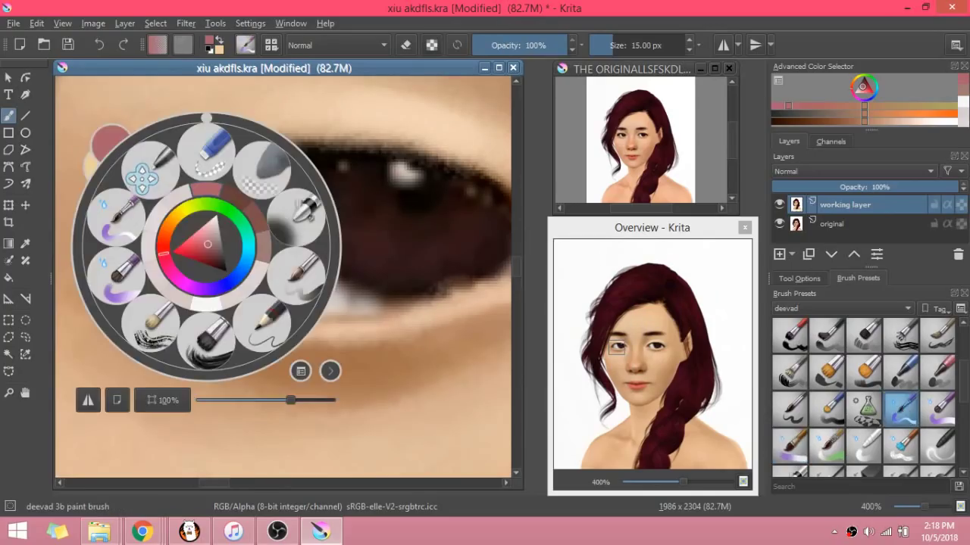
click(395, 214)
ctrl+click(163, 237)
ctrl+click(183, 223)
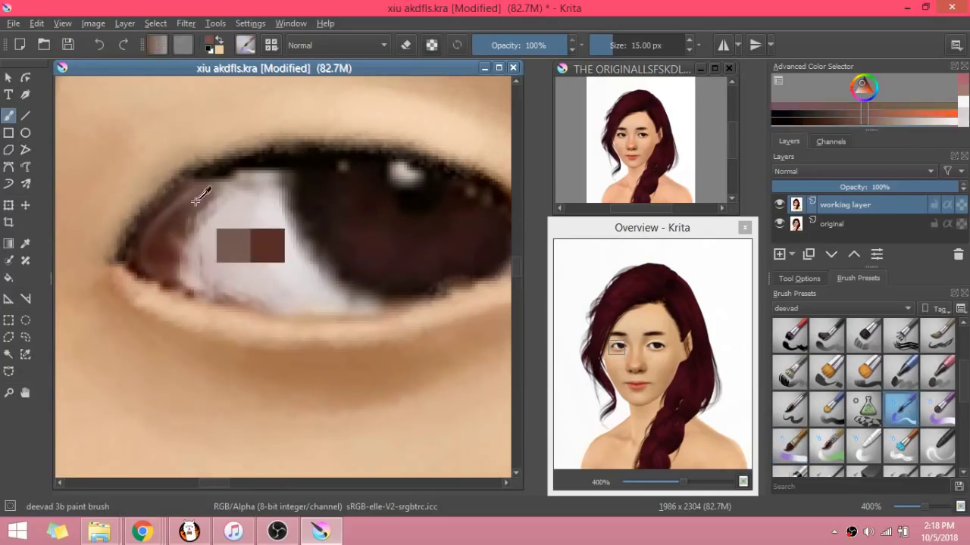
mouse_move(199, 193)
mouse_down()
mouse_move(201, 268)
mouse_move(204, 203)
mouse_up()
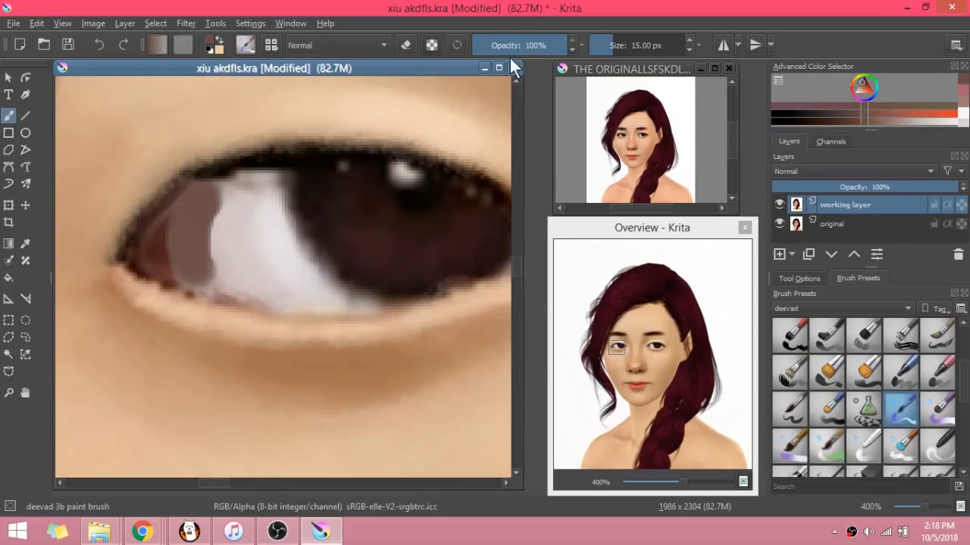
Step: Layer sampled reddish-brown and greyish tones between the outer corner and the white of the left-hand eye, adjusting the brush opacity
mouse_move(506, 44)
mouse_down()
mouse_move(493, 46)
mouse_move(509, 46)
mouse_up()
mouse_move(206, 265)
mouse_down()
mouse_move(212, 219)
mouse_move(265, 303)
mouse_up()
ctrl+click(171, 241)
mouse_move(198, 284)
mouse_down()
mouse_move(181, 232)
mouse_move(226, 204)
mouse_up()
click(564, 46)
ctrl+click(158, 250)
mouse_move(177, 235)
mouse_down()
mouse_move(171, 256)
mouse_move(173, 220)
mouse_up()
ctrl+click(200, 220)
Step: Blend sampled pale tones across the white of the left-hand eye with the brush at 36% opacity
drag(523, 46, 506, 45)
mouse_move(194, 275)
mouse_down()
mouse_move(204, 227)
mouse_move(235, 215)
mouse_move(255, 295)
mouse_move(235, 208)
mouse_up()
ctrl+click(235, 215)
ctrl+click(257, 254)
mouse_move(250, 250)
mouse_down()
mouse_move(262, 285)
mouse_move(197, 200)
mouse_up()
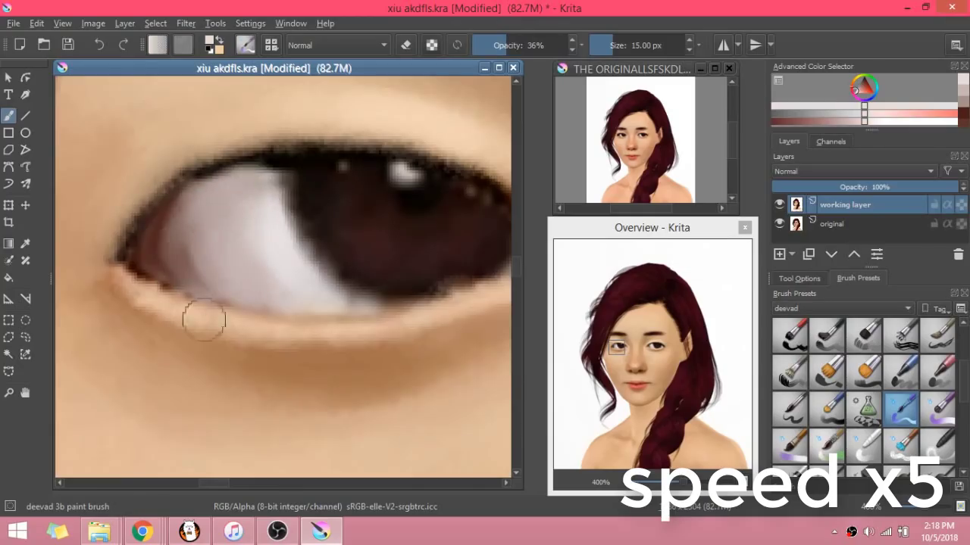
scroll(204, 320, down, 5)
scroll(325, 260, up, 5)
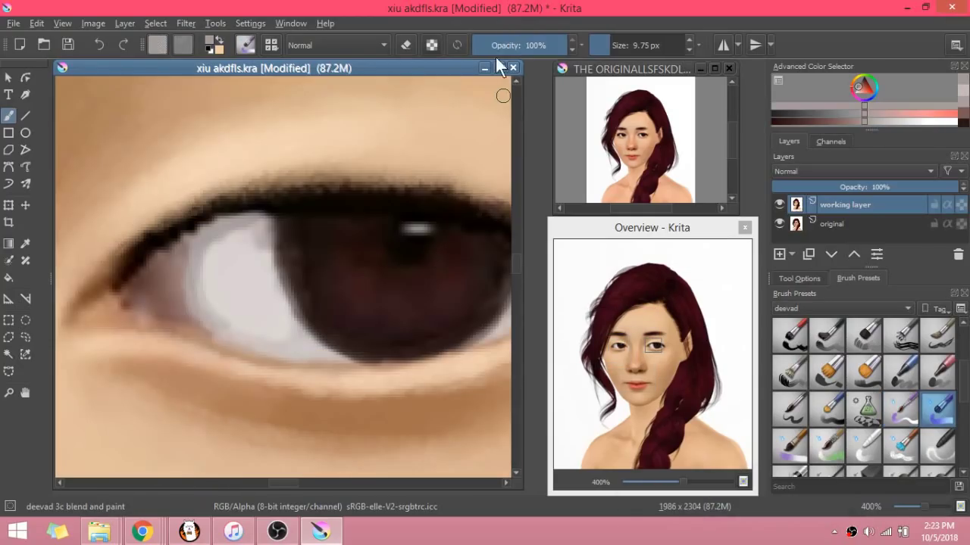
Step: Soften the shading on the right-hand eye's white with the deevad 3c blend and paint brush at 54% opacity and 9.75 px
click(517, 46)
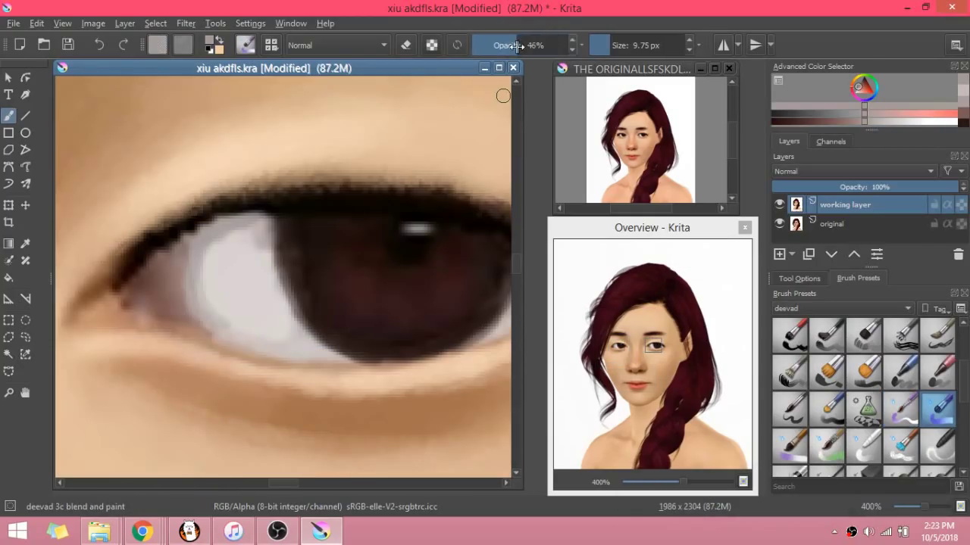
mouse_move(518, 46)
mouse_down()
mouse_move(485, 53)
mouse_move(513, 62)
mouse_up()
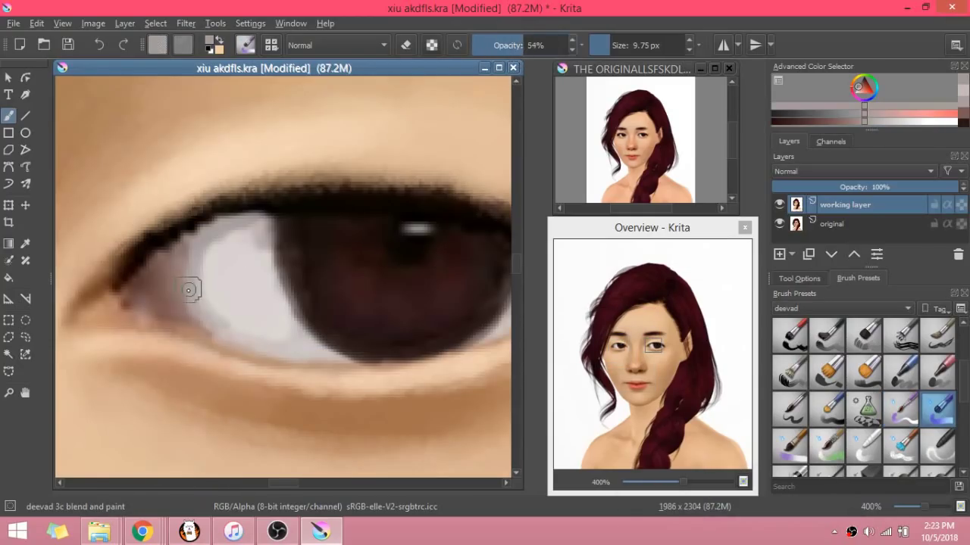
drag(188, 289, 217, 330)
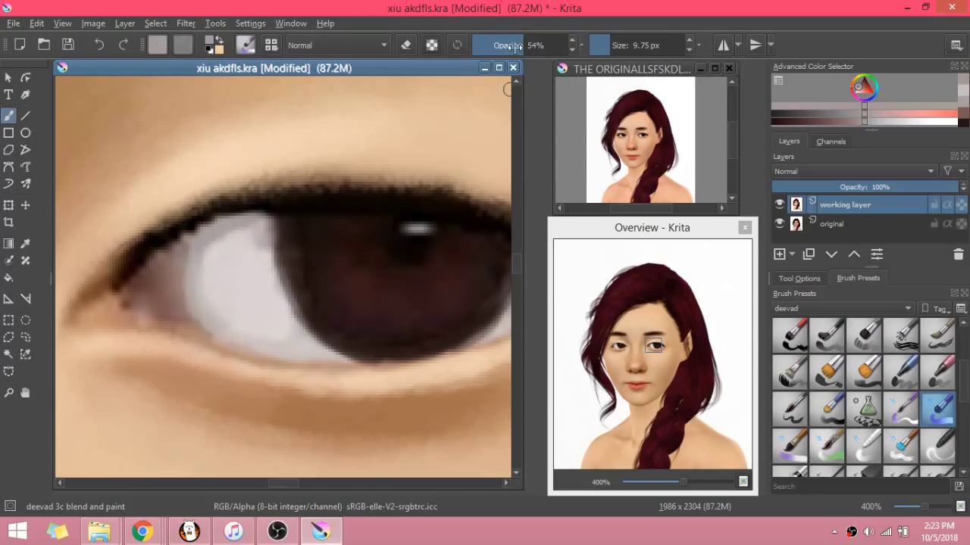
drag(515, 47, 575, 47)
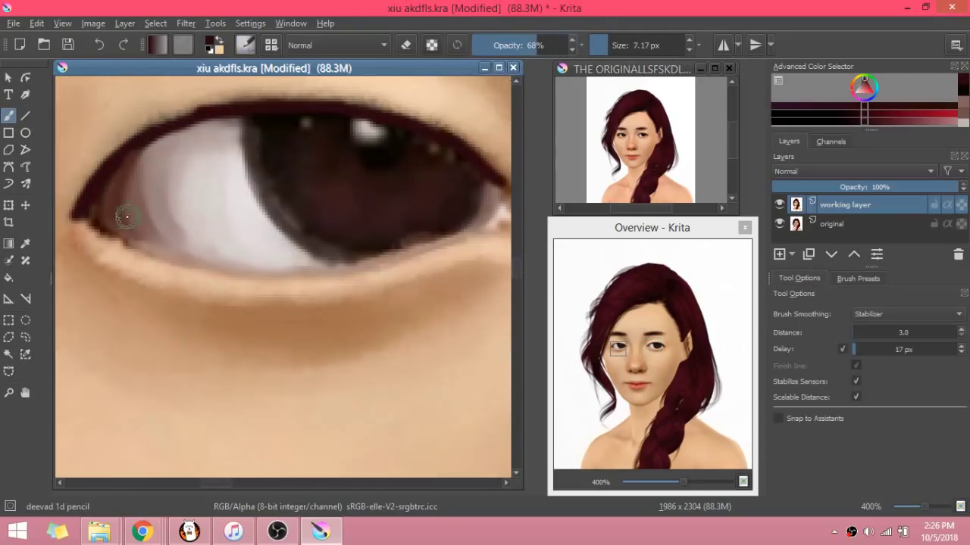
Step: Trace the left-hand eye's upper lash line in dark maroon with the deevad 1d pencil at 68% opacity and 7.17 px
mouse_move(71, 216)
mouse_down()
mouse_move(114, 166)
mouse_move(88, 188)
mouse_move(210, 114)
mouse_up()
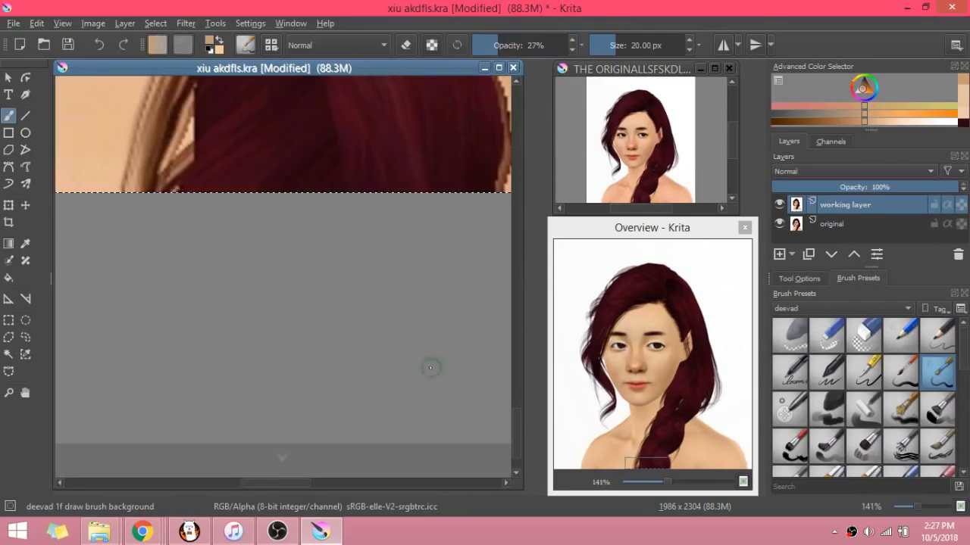
Step: Examine the braid, neck, mouth and eyes of the portrait both close up and as a whole
scroll(430, 368, up, 3)
scroll(361, 262, down, 12)
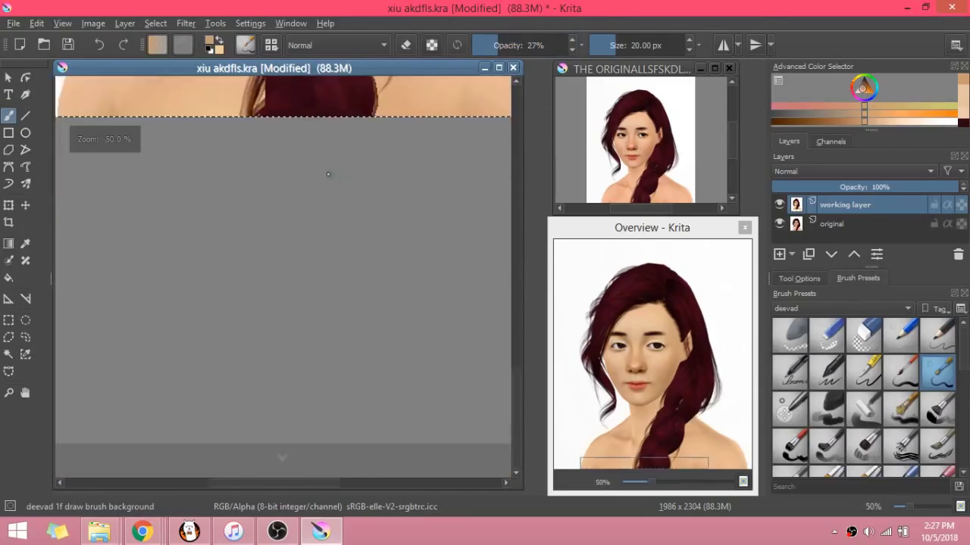
scroll(333, 99, up, 8)
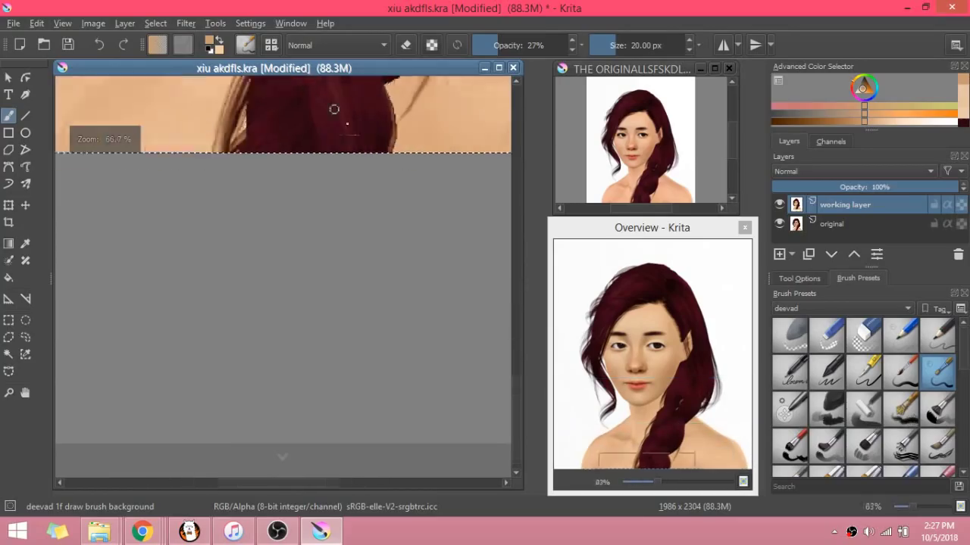
drag(515, 413, 494, 311)
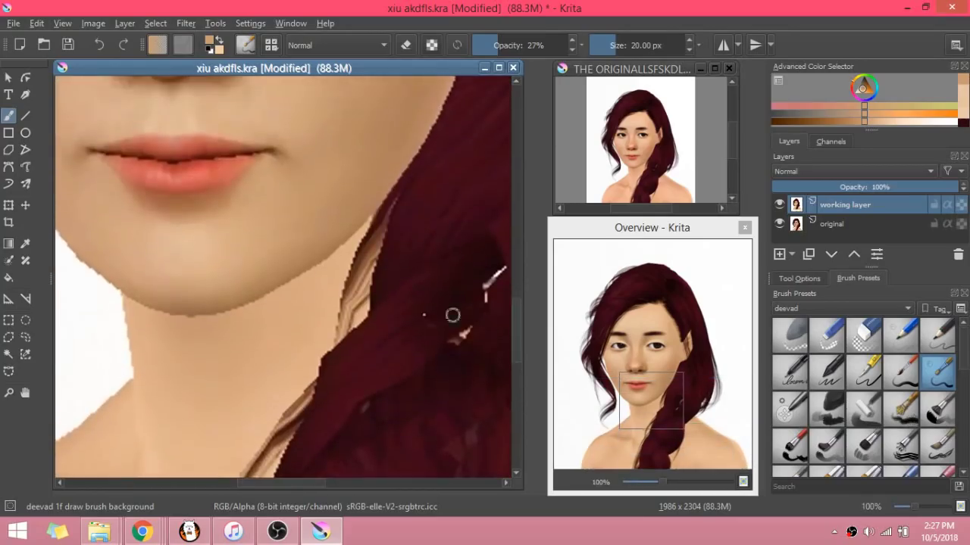
scroll(379, 303, up, 1)
scroll(374, 201, down, 7)
key(plus)
key(plus)
key(plus)
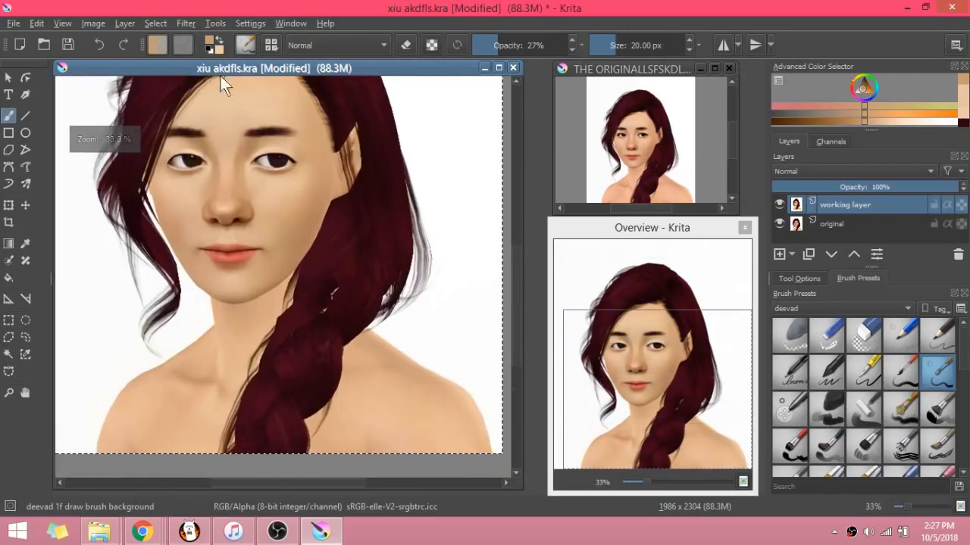
scroll(278, 146, up, 4)
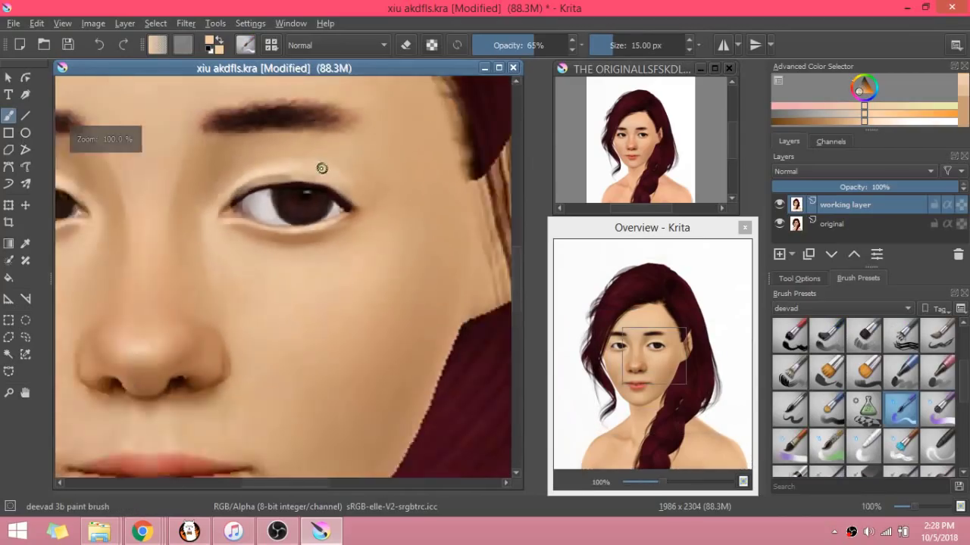
key(minus)
key(minus)
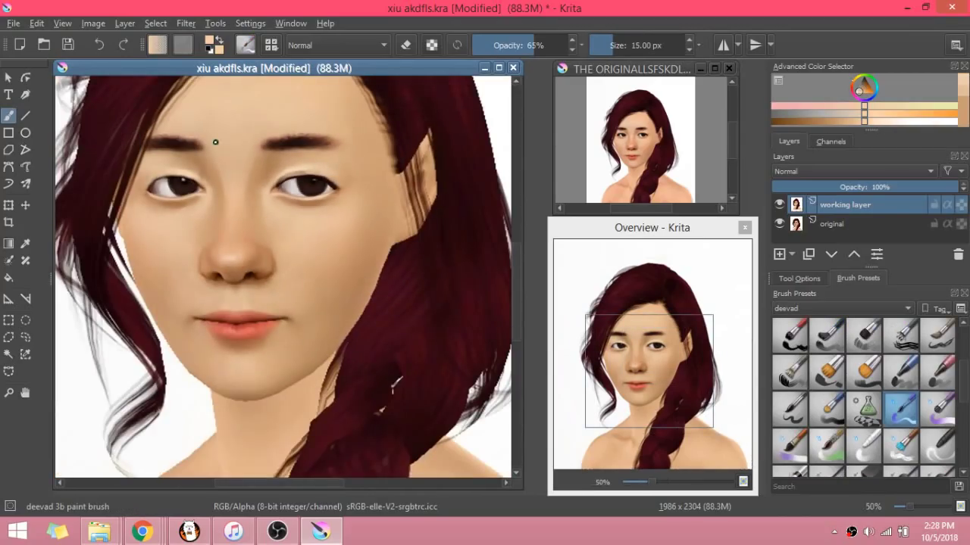
Step: Clean up the skin edge above the right-hand eye's upper lash line with a sampled skin tone at 84% opacity and 15 px
ctrl+click(353, 173)
scroll(305, 178, up, 6)
scroll(388, 182, down, 5)
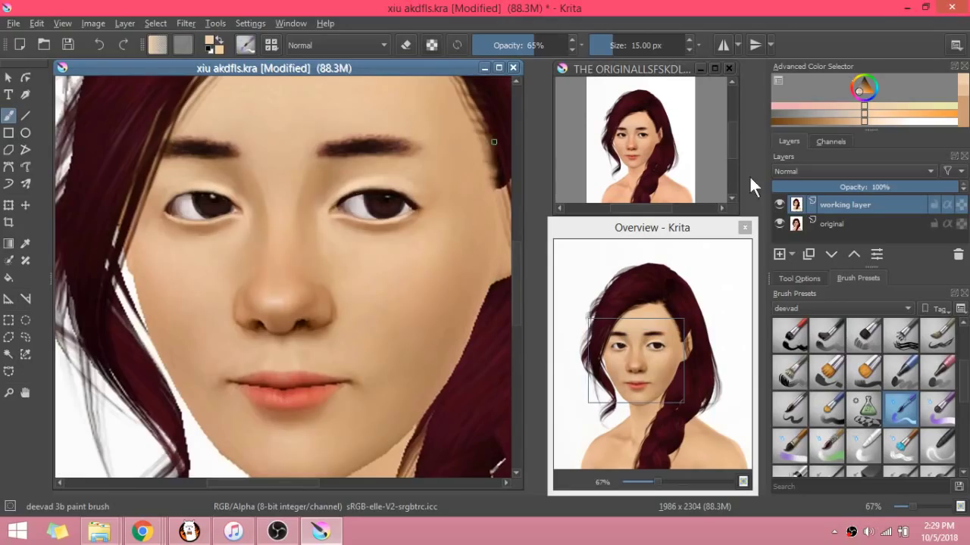
key(plus)
key(plus)
key(plus)
key(plus)
key(plus)
key(minus)
key(minus)
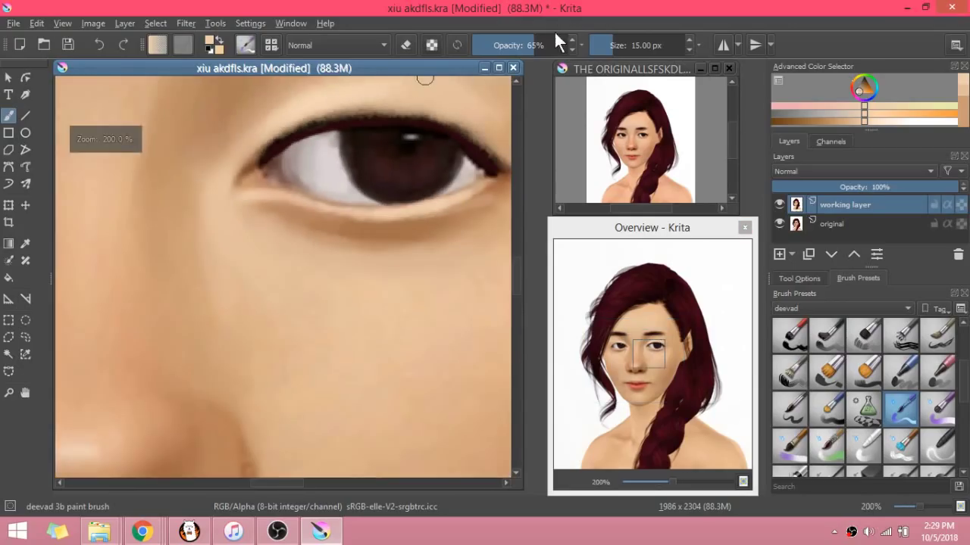
click(553, 39)
drag(518, 278, 516, 262)
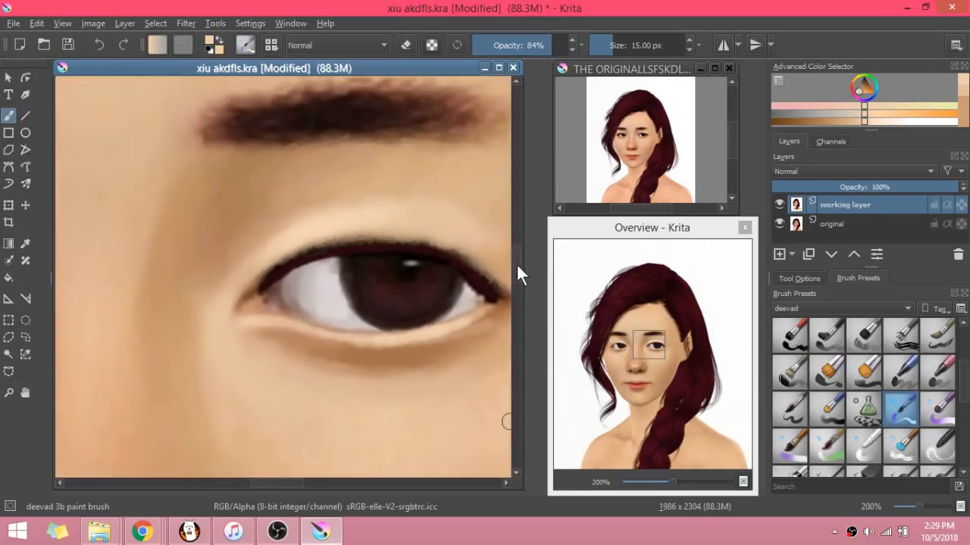
scroll(332, 242, up, 1)
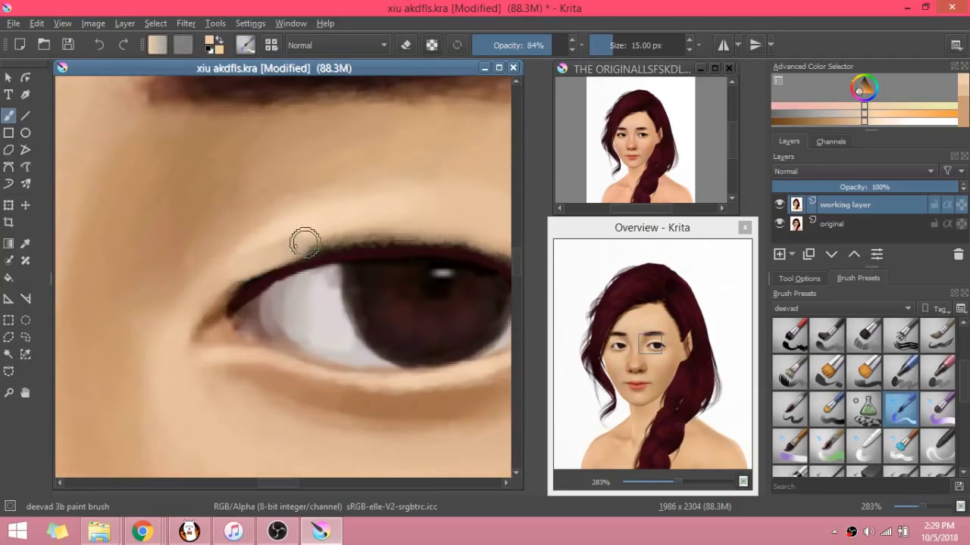
scroll(394, 225, down, 3)
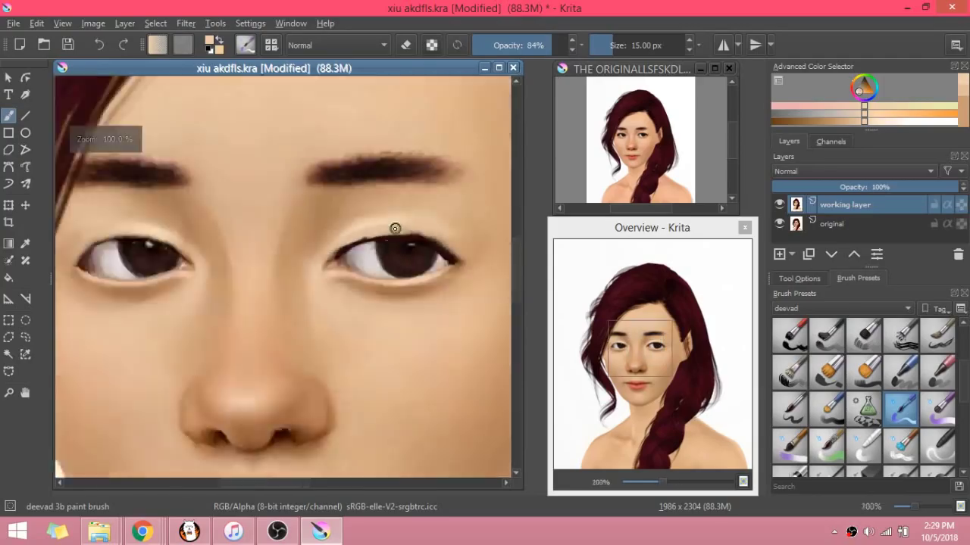
scroll(418, 226, up, 3)
ctrl+click(400, 229)
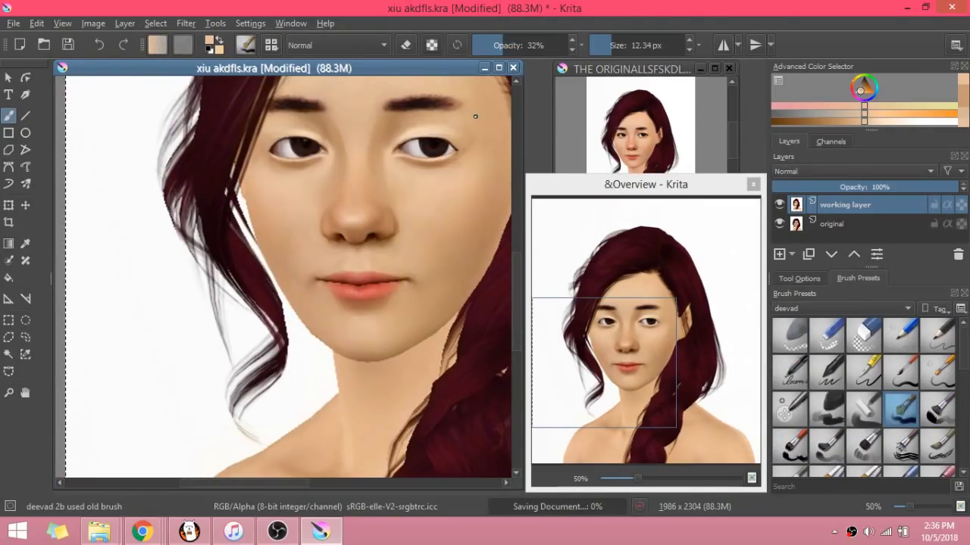
Step: Sample the dark iris colour from the left-hand eye
scroll(384, 197, up, 4)
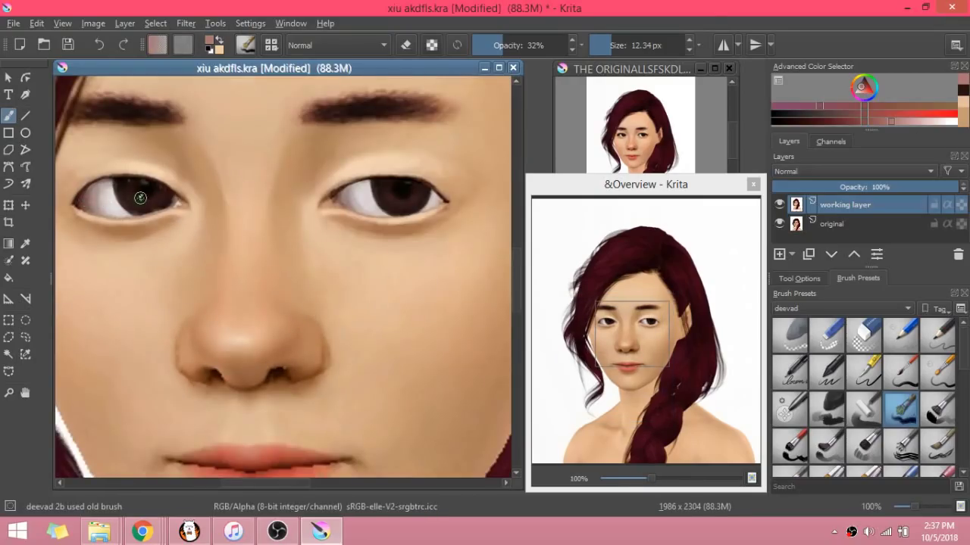
ctrl+click(148, 190)
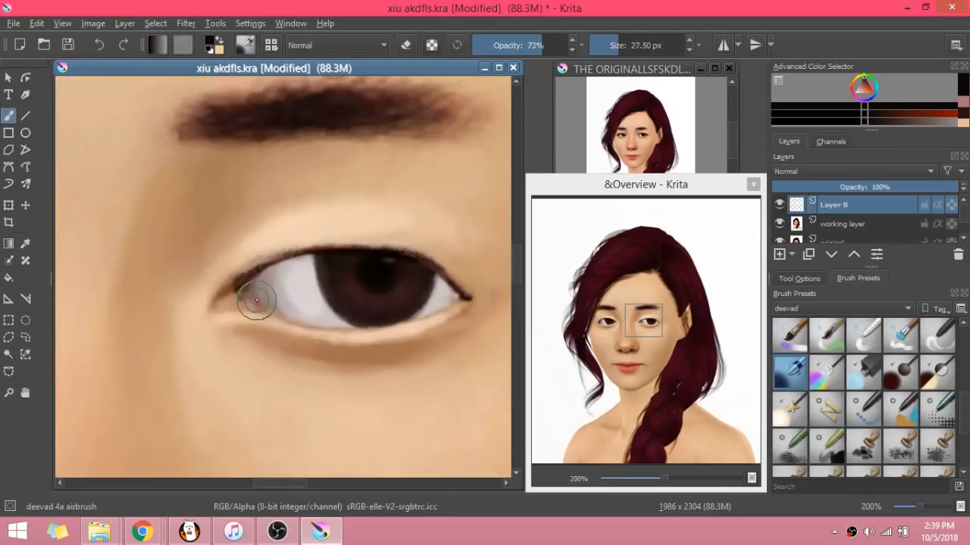
Step: Darken the right-hand eye's upper lash line in black on Layer 8 with the deevad 4a airbrush at 73% opacity
mouse_move(255, 296)
mouse_down()
mouse_move(273, 279)
mouse_move(381, 264)
mouse_move(450, 299)
mouse_up()
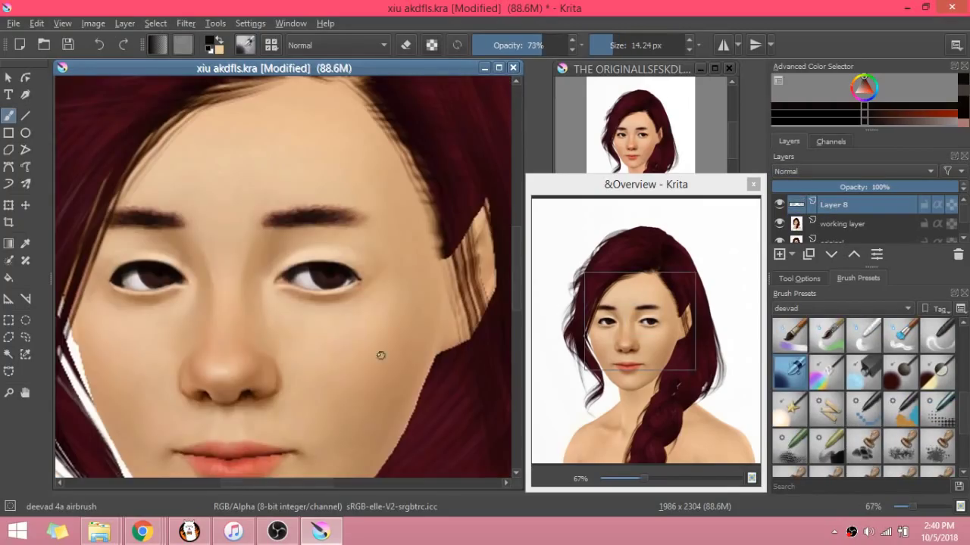
Step: Lower the opacity of Layer 8 to 29% to soften the darkened lash line
click(870, 189)
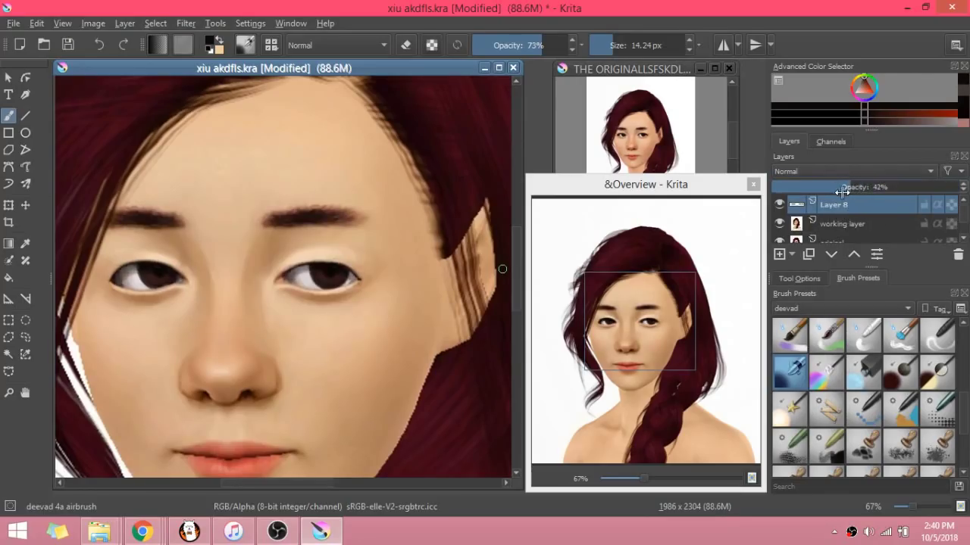
drag(842, 192, 831, 188)
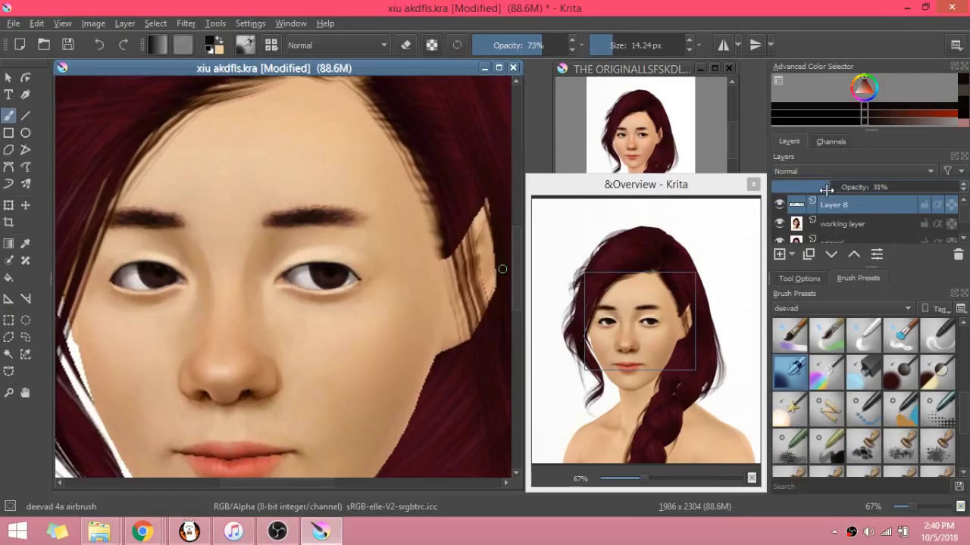
scroll(326, 377, down, 3)
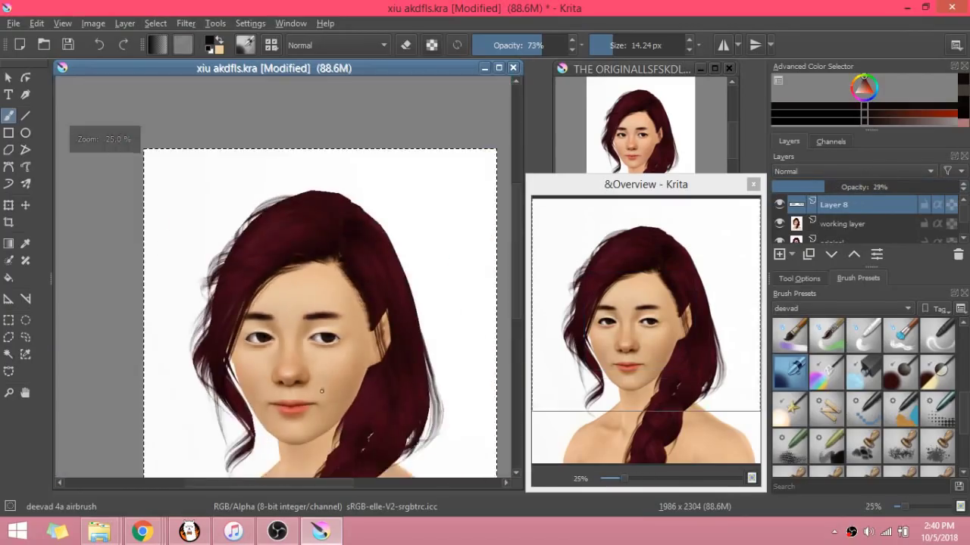
scroll(322, 393, up, 1)
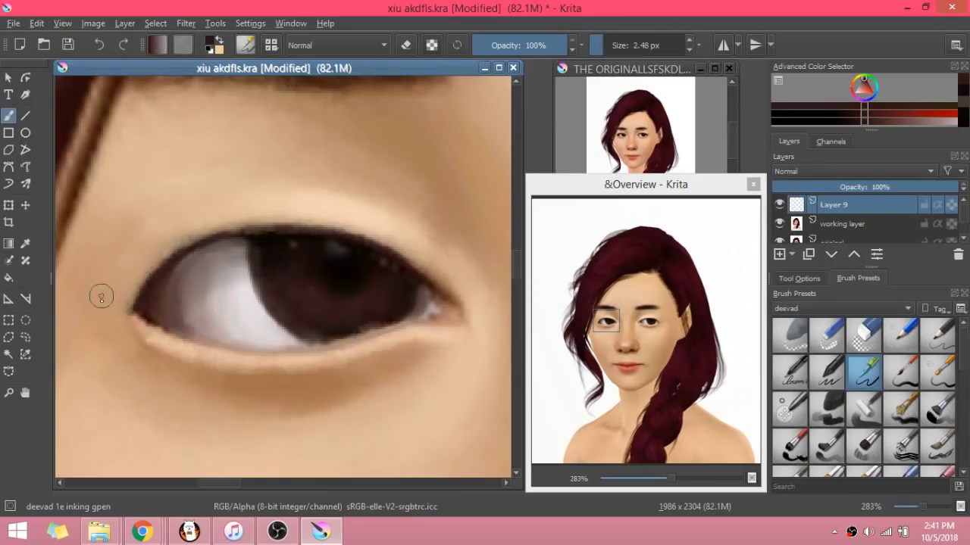
Step: Try drawing dark lashes at the left-hand eye's outer corner on Layer 9 with the deevad 1e inking gpen at 2.48 px
mouse_move(101, 296)
mouse_down()
mouse_move(137, 305)
mouse_move(140, 291)
mouse_up()
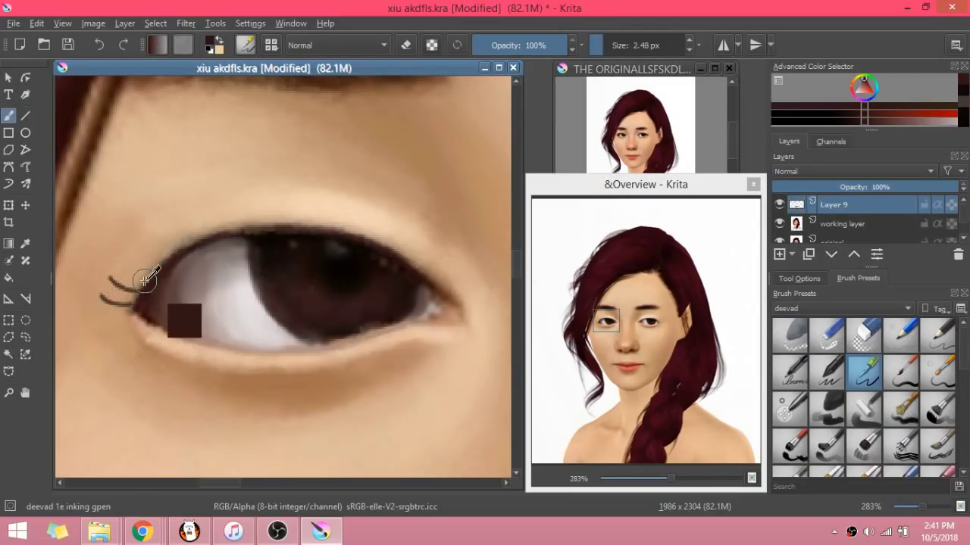
key(ctrl+z)
key(ctrl+z)
key(ctrl+z)
key(ctrl+z)
Step: Try out the deevad 2e fill brush at 32 px with a test stroke above the left-hand eye, and undo it
click(902, 334)
scroll(889, 409, down, 2)
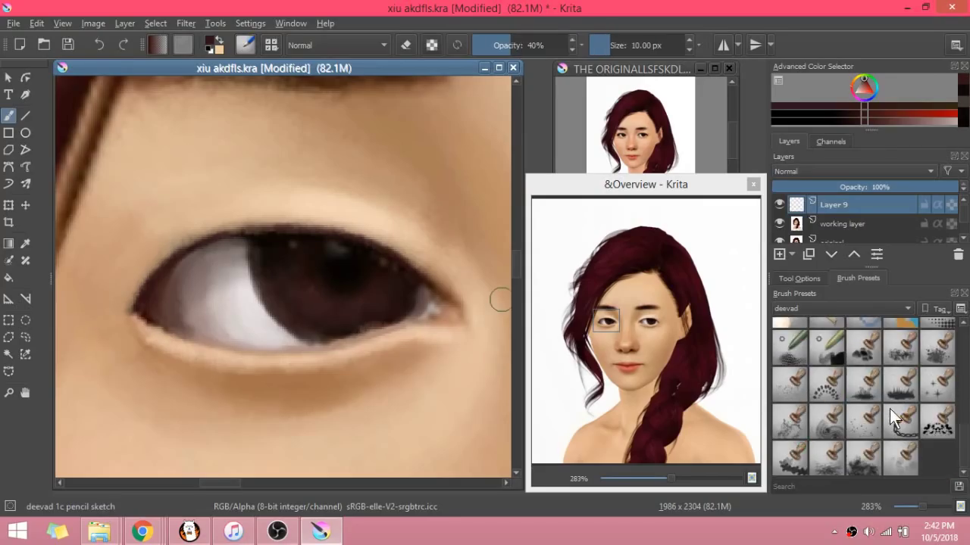
scroll(890, 426, down, 3)
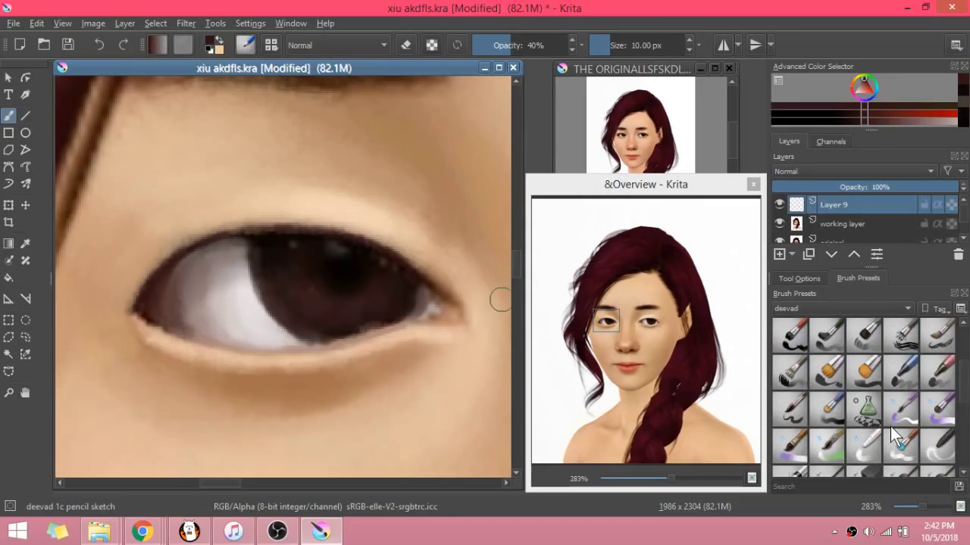
click(785, 396)
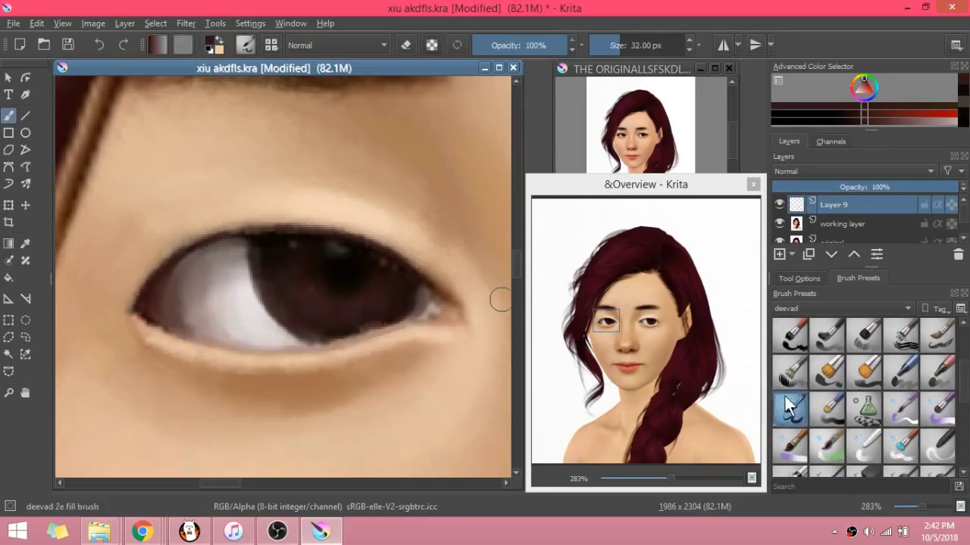
mouse_move(185, 174)
mouse_down()
mouse_move(295, 161)
mouse_move(456, 154)
mouse_up()
key(ctrl+z)
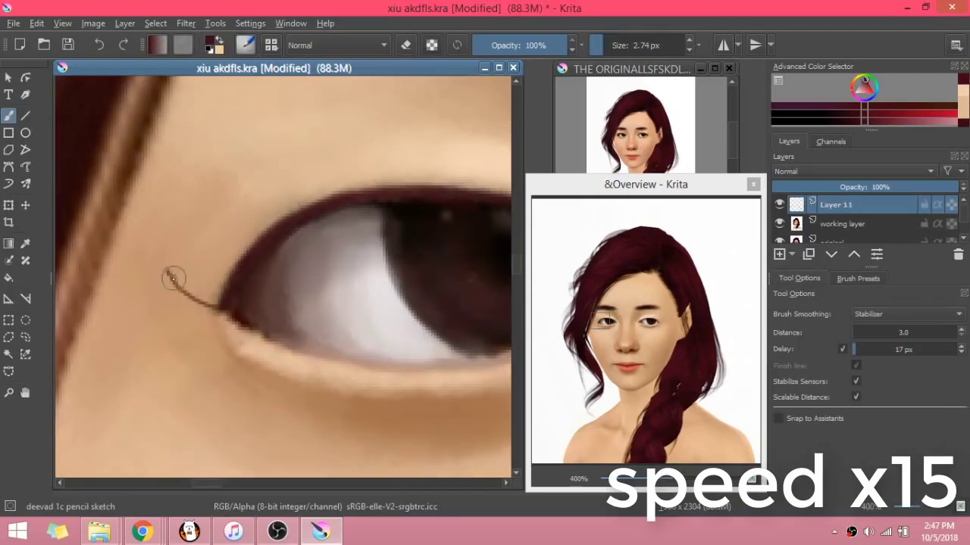
Step: Draw dark maroon lashes at the left-hand eye's outer corner on Layer 11 with the deevad 1c pencil sketch brush at 2.74 px
drag(172, 286, 242, 281)
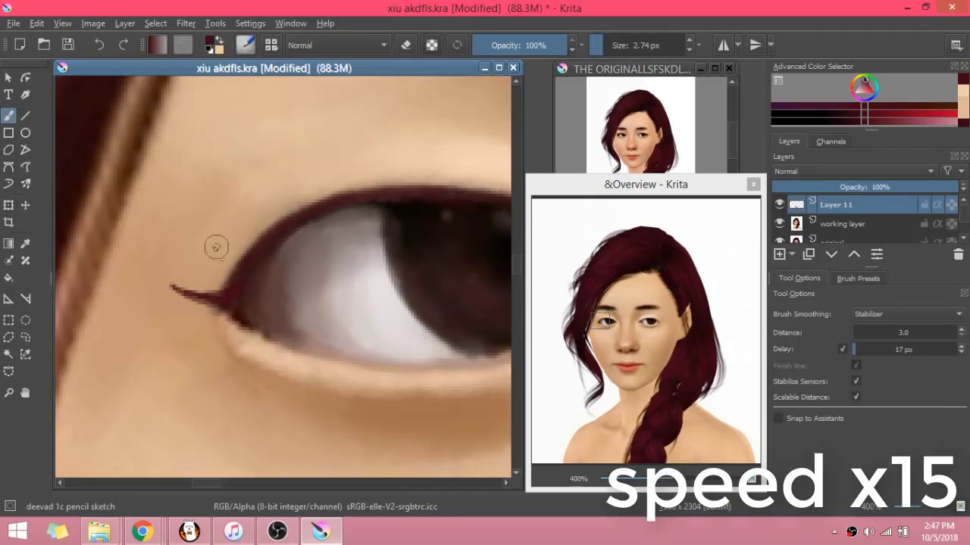
mouse_move(202, 255)
mouse_down()
mouse_move(243, 281)
mouse_move(250, 297)
mouse_move(236, 297)
mouse_move(268, 299)
mouse_up()
scroll(234, 279, down, 4)
scroll(234, 279, up, 5)
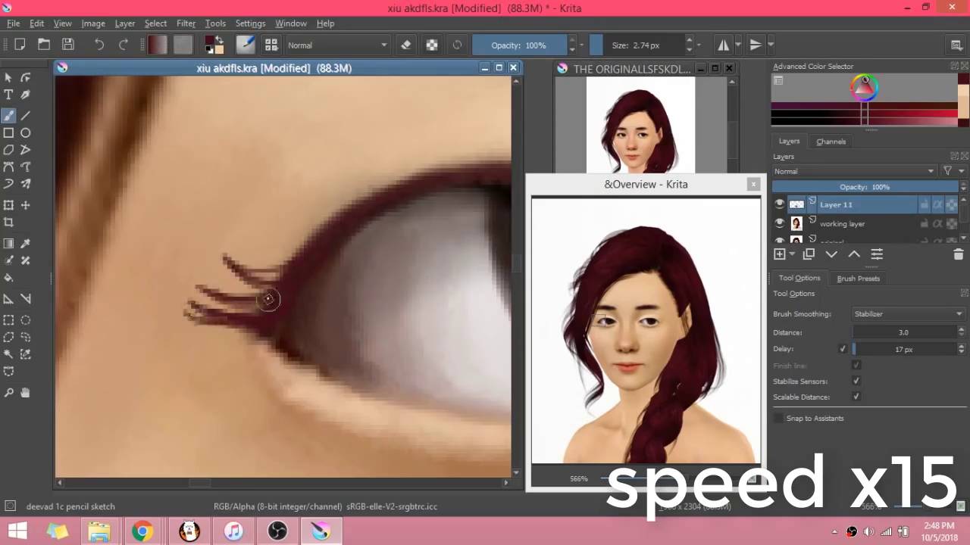
Step: Add short upright lashes along the left-hand eye's upper lid, thicken the lash line, and undo the last stroke
drag(303, 220, 314, 249)
drag(468, 236, 460, 267)
drag(364, 219, 368, 251)
scroll(338, 249, down, 3)
scroll(338, 249, up, 3)
drag(221, 271, 337, 209)
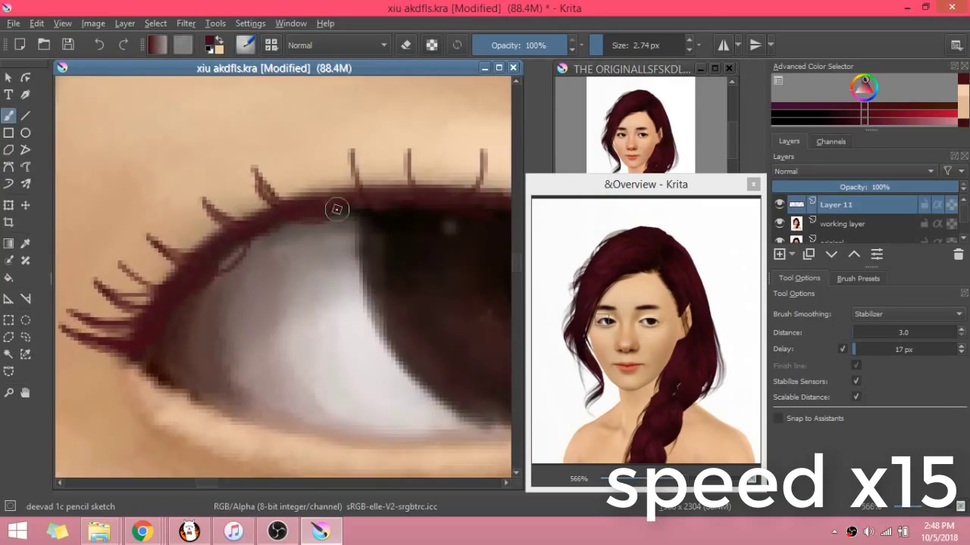
scroll(392, 162, down, 5)
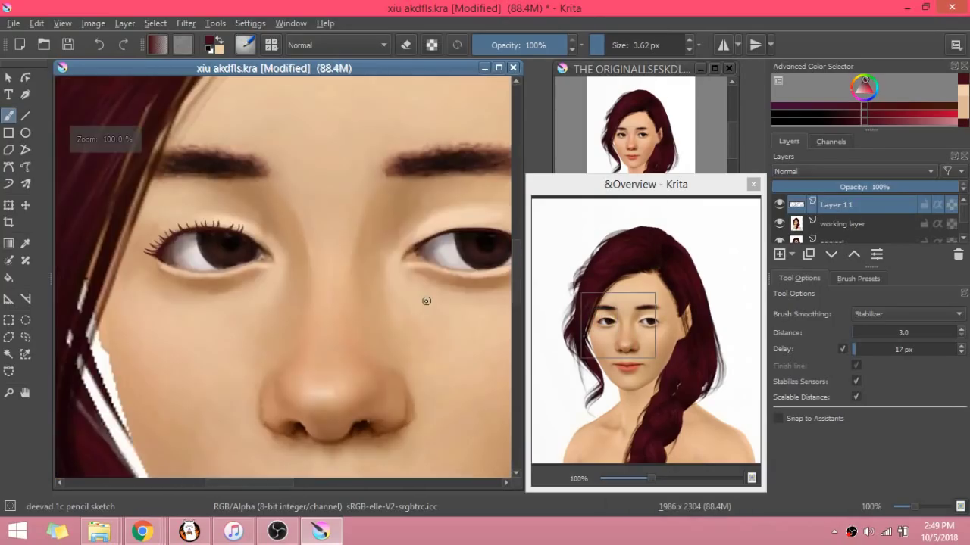
key(ctrl+z)
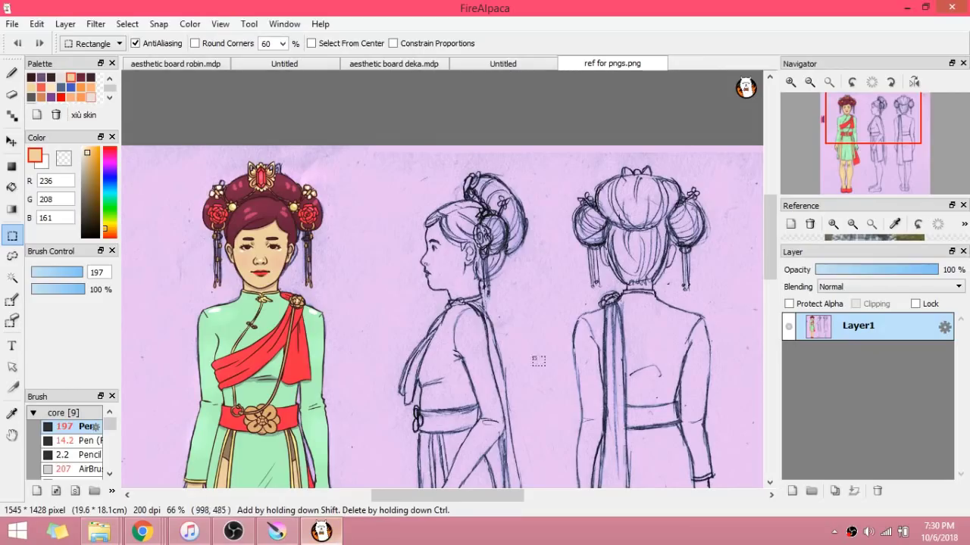
mouse_move(769, 238)
mouse_down()
mouse_move(768, 263)
mouse_move(767, 243)
mouse_up()
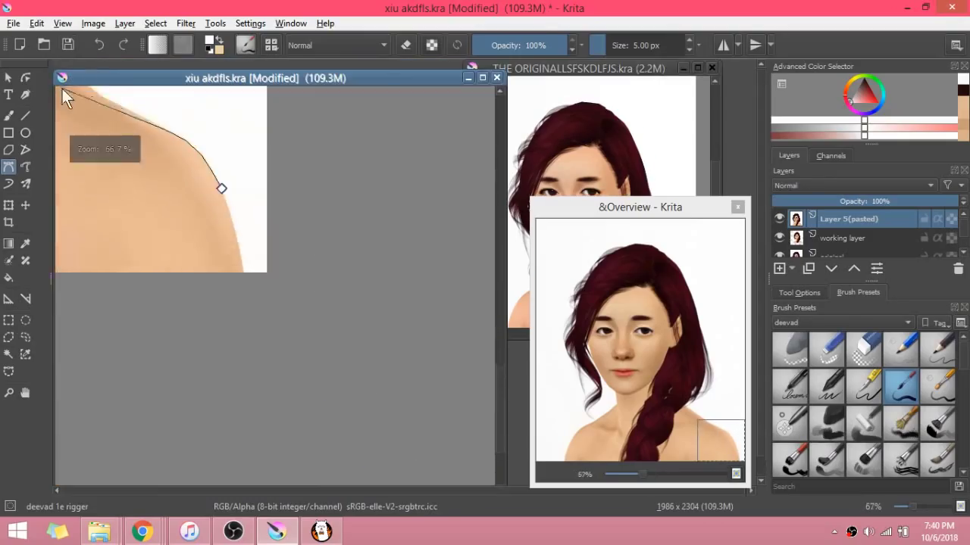
Step: Trace the right-hand shoulder's outer edge with a white Bezier curve on Layer 5(pasted) using the deevad 1e rigger at 5 px
scroll(100, 91, up, 3)
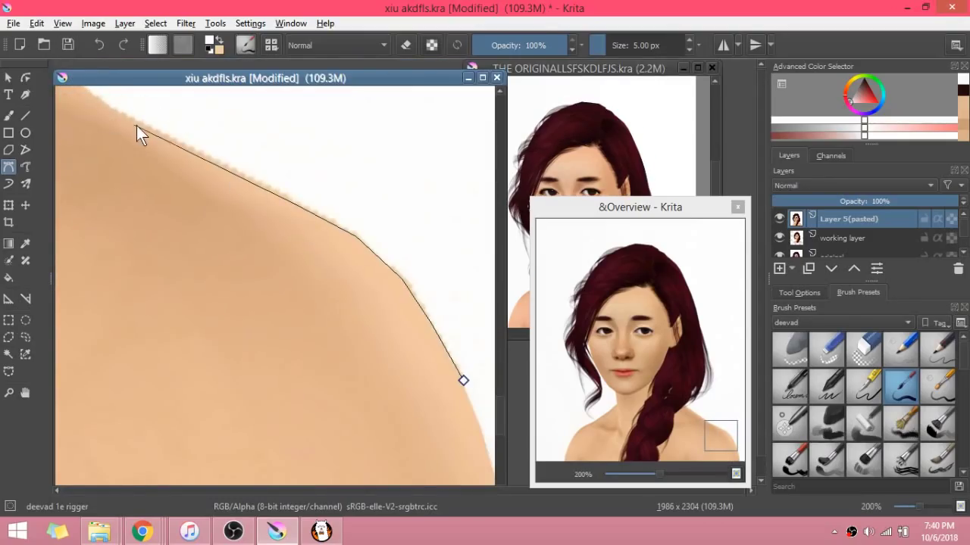
double_click(108, 110)
scroll(144, 127, down, 6)
scroll(87, 111, up, 5)
scroll(146, 179, down, 2)
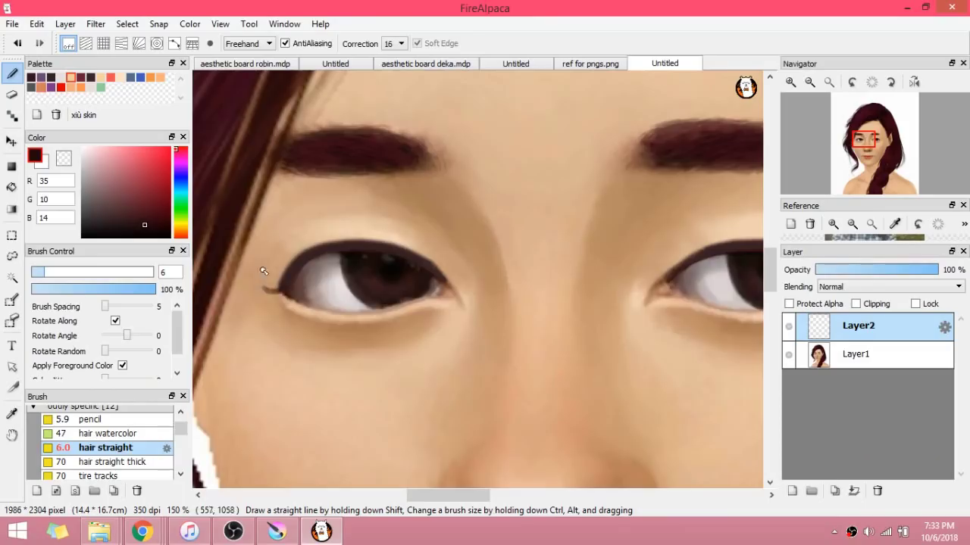
Step: In FireAlpaca, draw short dark lashes along the left-hand eye's upper lid on Layer2 with the size 6 hair straight brush
scroll(250, 258, up, 2)
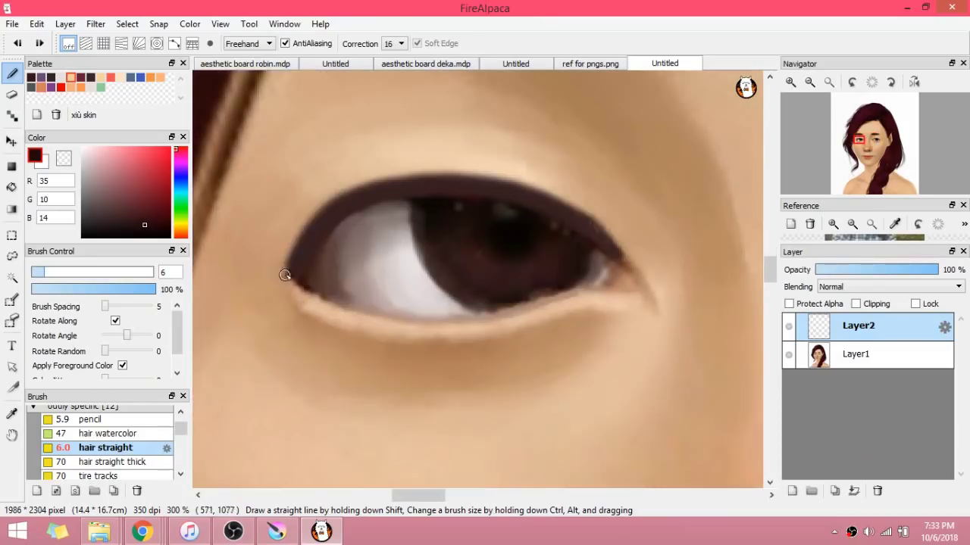
drag(247, 259, 292, 273)
drag(250, 224, 303, 247)
drag(287, 218, 311, 227)
drag(335, 197, 314, 183)
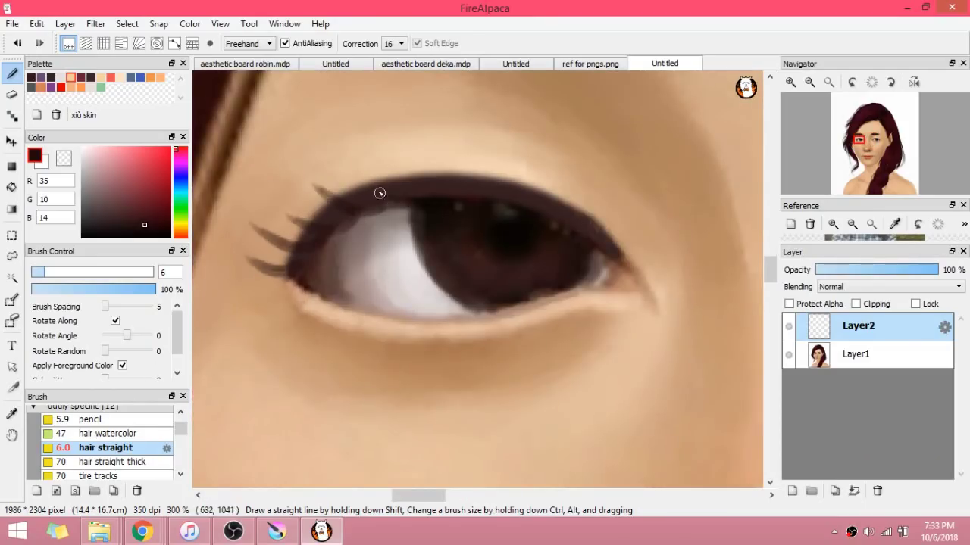
drag(376, 183, 358, 164)
drag(420, 181, 413, 165)
drag(507, 184, 501, 103)
key(ctrl+z)
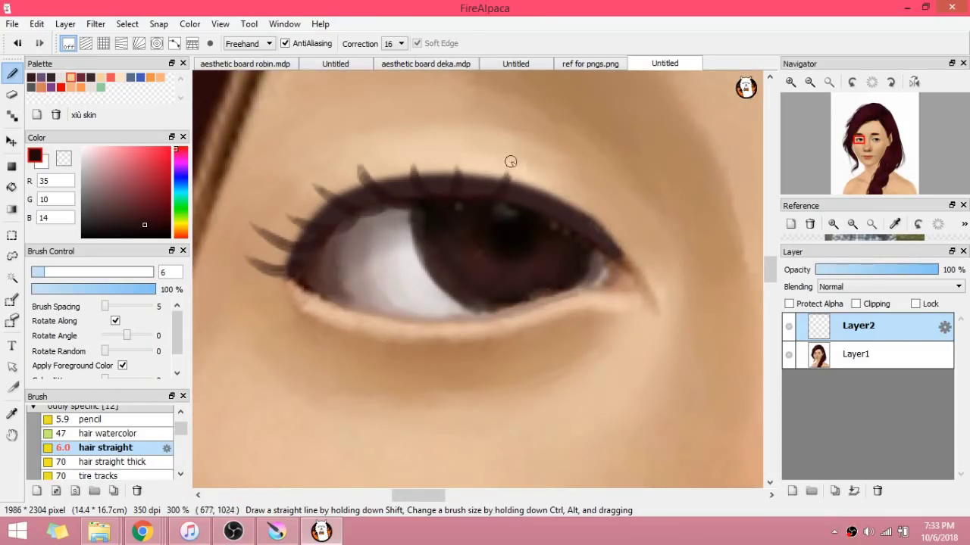
Step: Draw dark lashes flicking outward from the right-hand eye's outer corner with the size 6 hair straight brush
scroll(511, 162, down, 3)
scroll(479, 259, up, 4)
drag(480, 261, 394, 271)
mouse_move(496, 247)
mouse_down()
mouse_move(397, 224)
mouse_move(583, 201)
mouse_up()
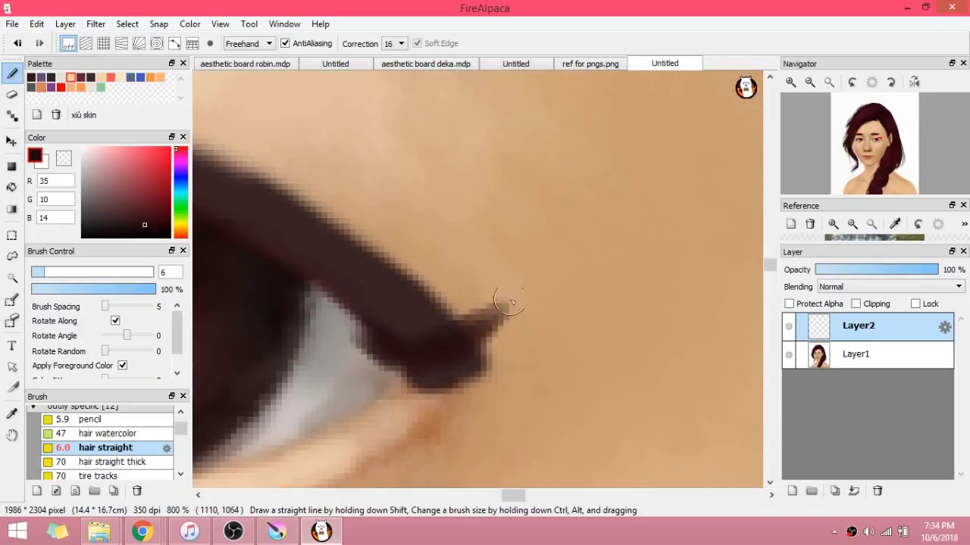
scroll(448, 205, up, 2)
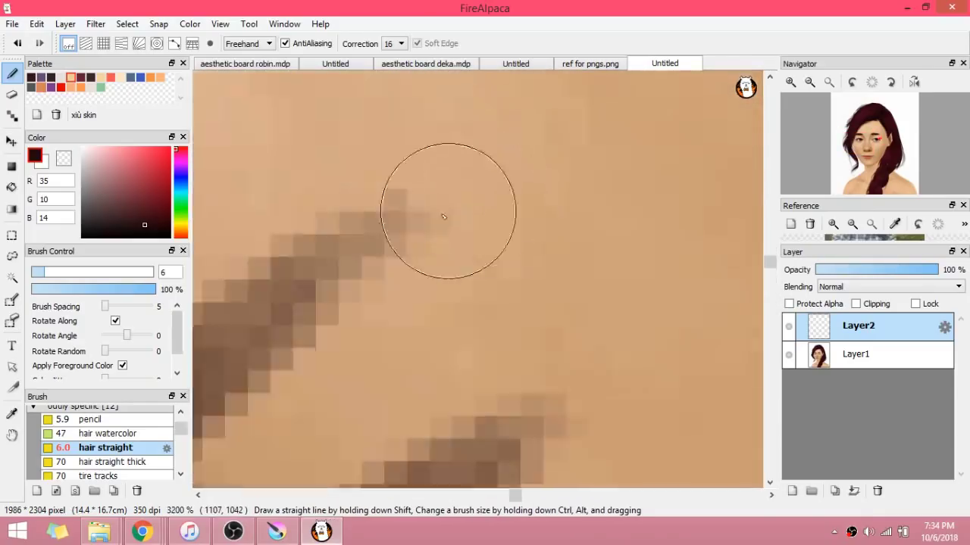
Step: Add short lashes along the inner half of the right-hand eye's upper lid
scroll(205, 240, down, 5)
scroll(205, 240, up, 1)
drag(206, 240, 310, 241)
mouse_move(392, 230)
mouse_down()
mouse_move(322, 219)
mouse_move(325, 205)
mouse_up()
drag(430, 226, 361, 186)
drag(415, 203, 402, 180)
mouse_move(440, 198)
mouse_down()
mouse_move(428, 173)
mouse_move(457, 163)
mouse_up()
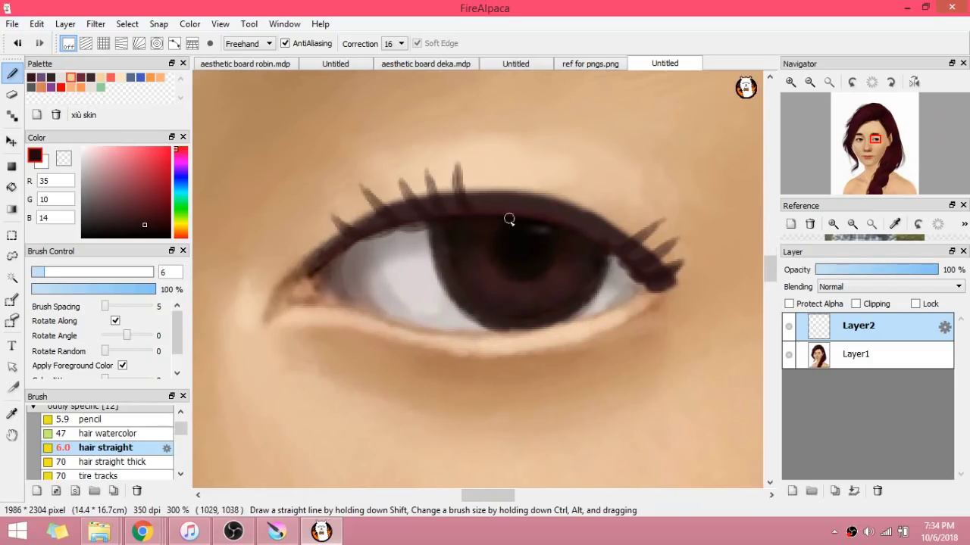
Step: Fill in longer lashes from the middle to the outer part of the right-hand eye's upper lid
drag(604, 223, 614, 188)
drag(547, 214, 557, 160)
drag(497, 209, 489, 168)
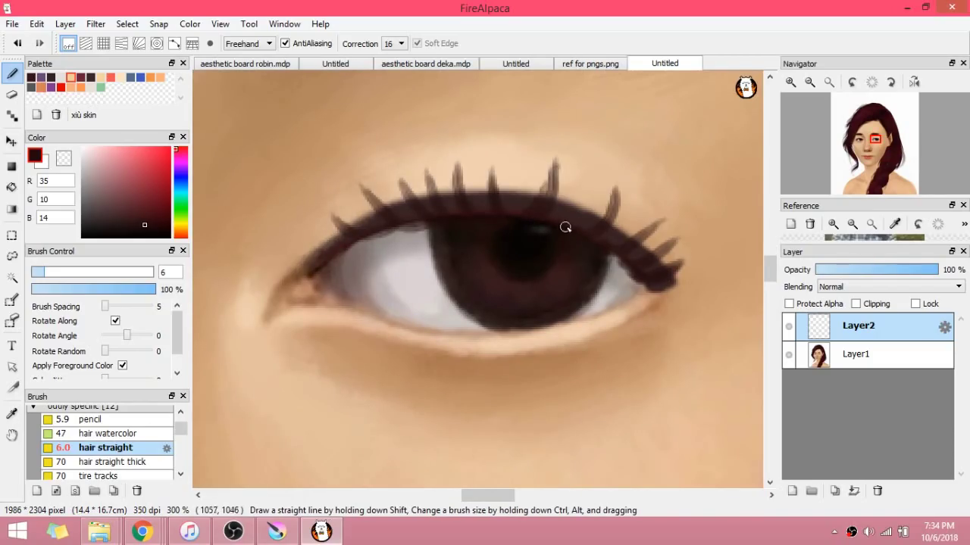
drag(577, 224, 587, 170)
scroll(641, 200, down, 5)
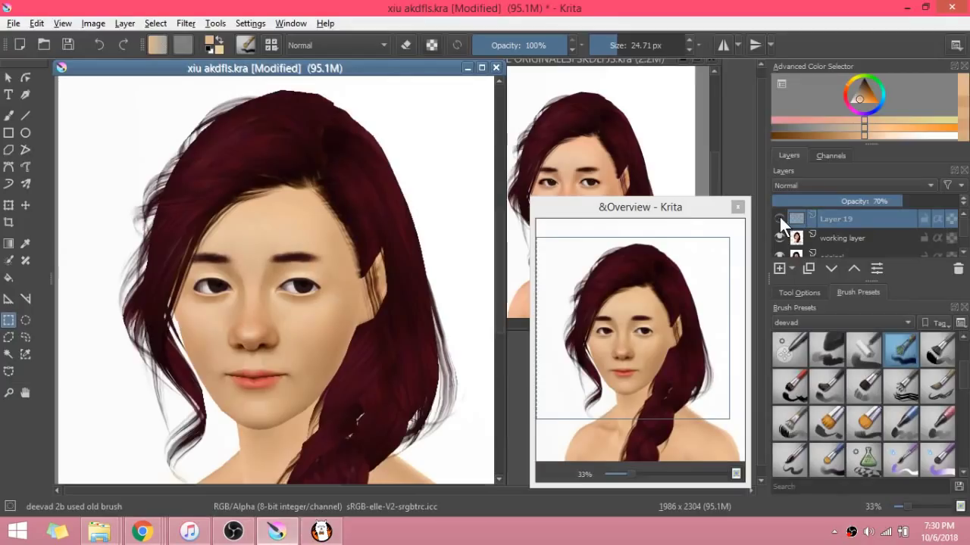
Step: Switch to Krita and toggle Layer 19's visibility to compare the portrait with and without it
click(779, 218)
click(780, 217)
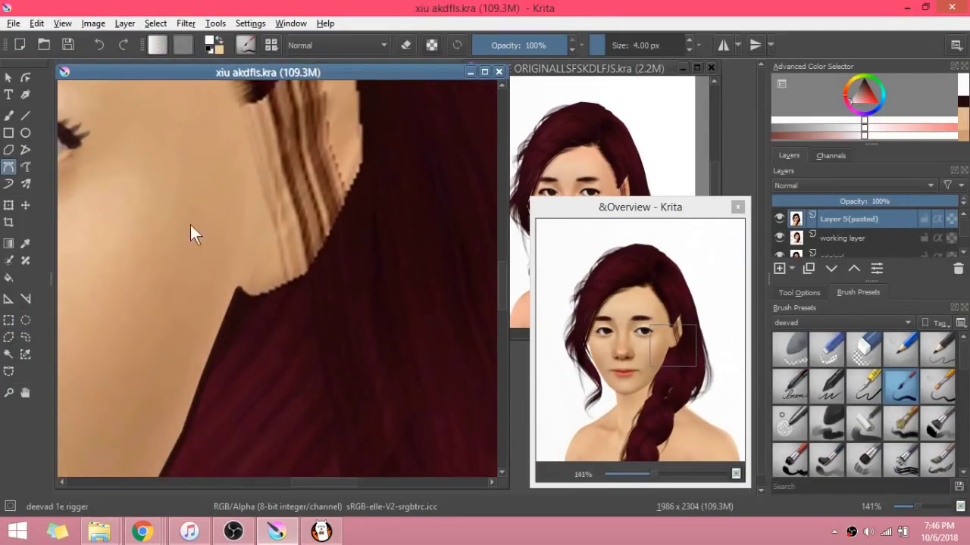
Step: Paint over the ear's jagged edge and hair strands in sampled skin tones with the deevad 2b used old brush at about 20 to 24 px
click(9, 117)
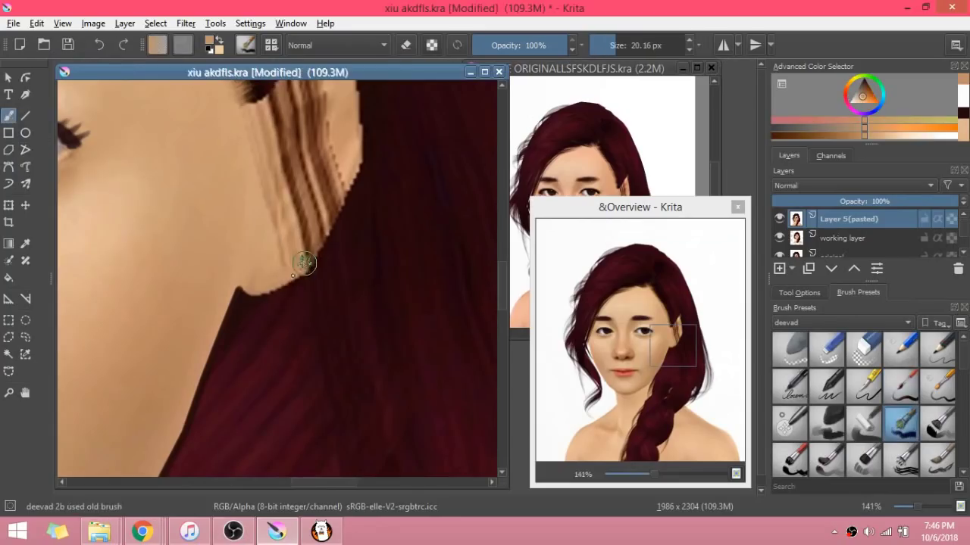
mouse_move(307, 262)
mouse_down()
mouse_move(253, 283)
mouse_move(293, 275)
mouse_move(280, 280)
mouse_up()
scroll(279, 280, up, 3)
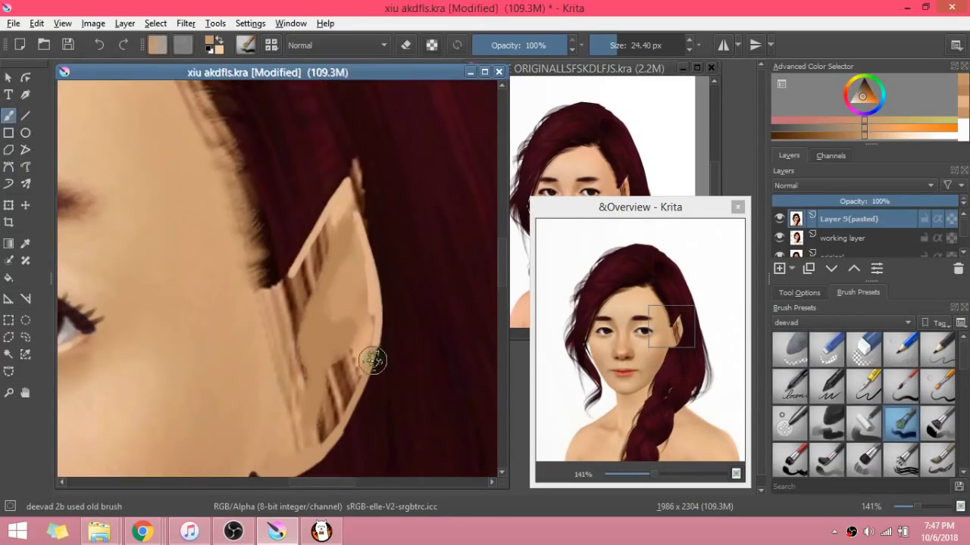
ctrl+click(364, 349)
mouse_move(364, 331)
mouse_down()
mouse_move(335, 415)
mouse_move(322, 430)
mouse_move(362, 333)
mouse_move(300, 452)
mouse_move(336, 399)
mouse_move(320, 435)
mouse_move(332, 379)
mouse_up()
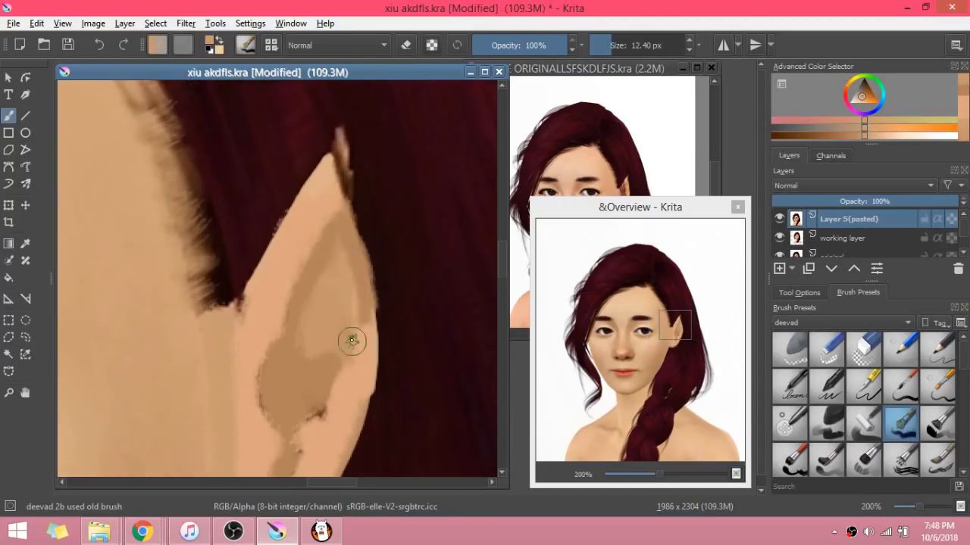
Step: Refine the ear's inner shading and clean up its pointed tip with the brush at 12.4 px
mouse_move(352, 341)
mouse_down()
mouse_move(361, 288)
mouse_move(347, 250)
mouse_move(355, 368)
mouse_up()
scroll(351, 236, down, 3)
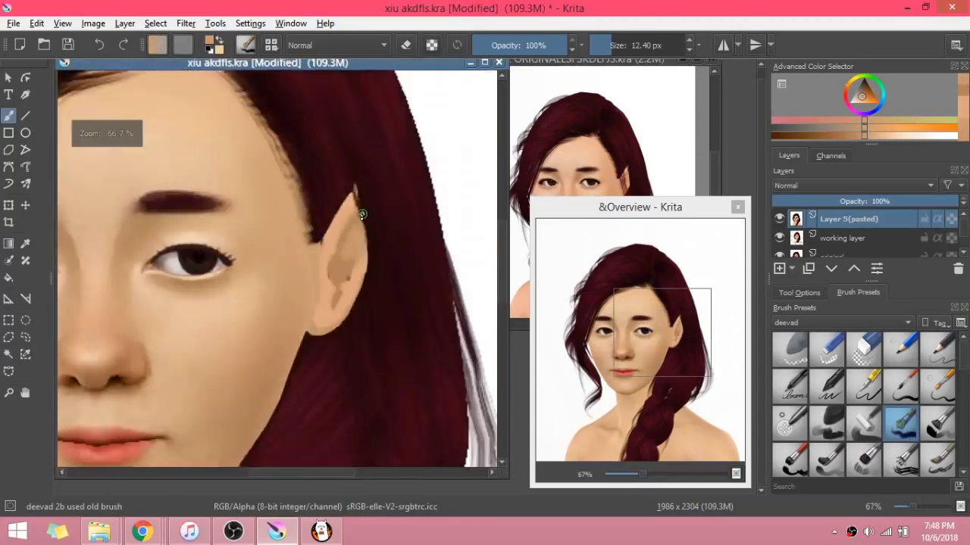
scroll(316, 326, up, 3)
drag(357, 234, 347, 199)
Step: Paint sampled dark hair strands over the ear with the deevad 2c hair brush at 58% opacity and 34.29 px
ctrl+click(392, 234)
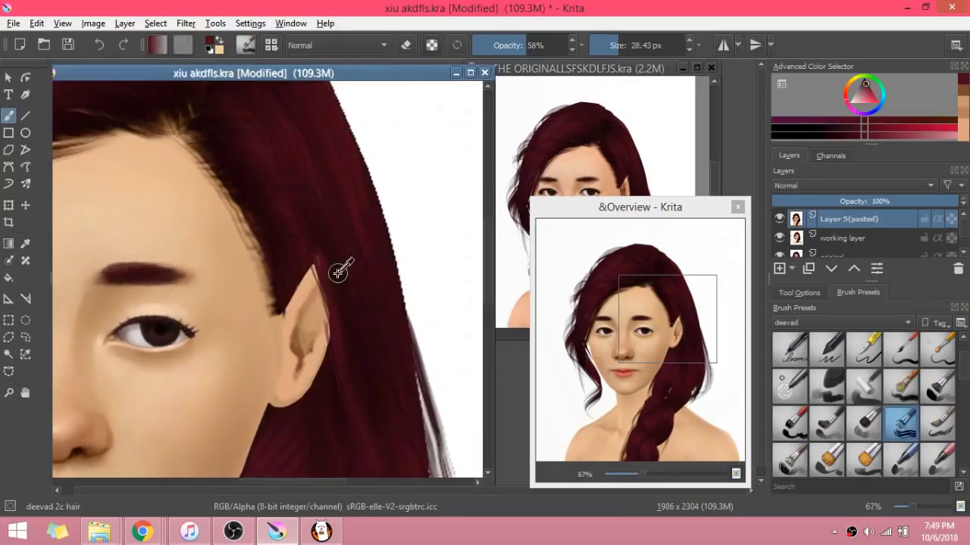
ctrl+click(338, 271)
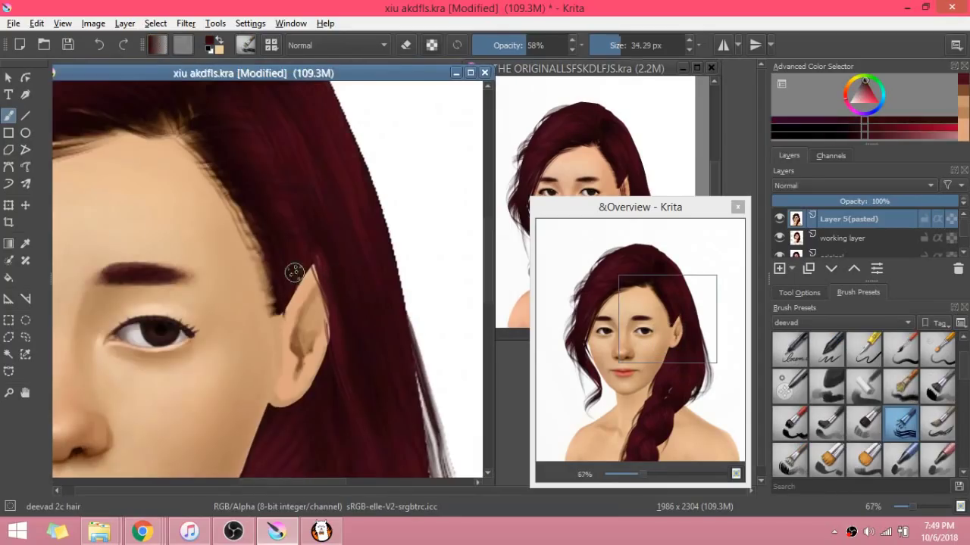
drag(303, 273, 324, 379)
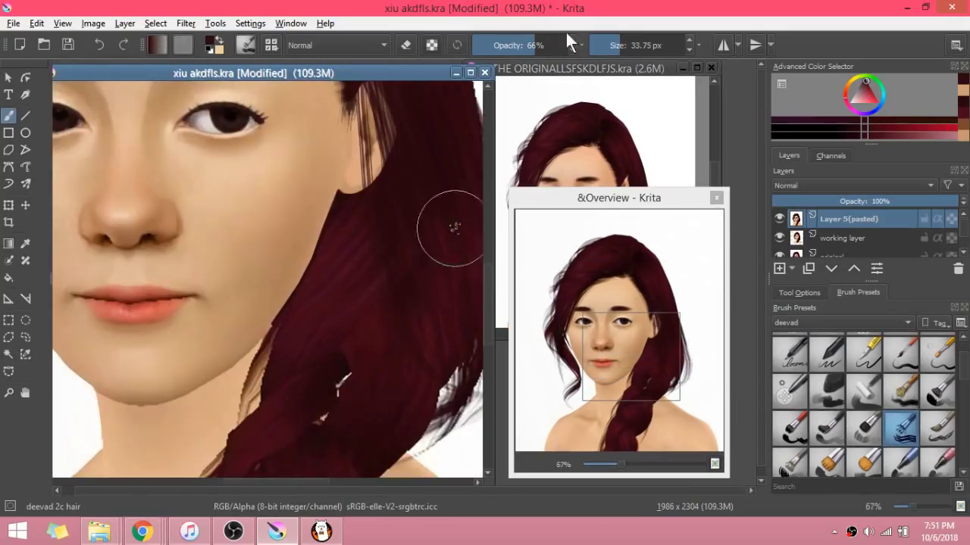
Step: Cover the light gaps in the upper braid with dark hair colour using the deevad 2c hair brush at 100% opacity and 33.75 px
drag(547, 50, 571, 50)
drag(349, 371, 339, 386)
scroll(353, 439, up, 2)
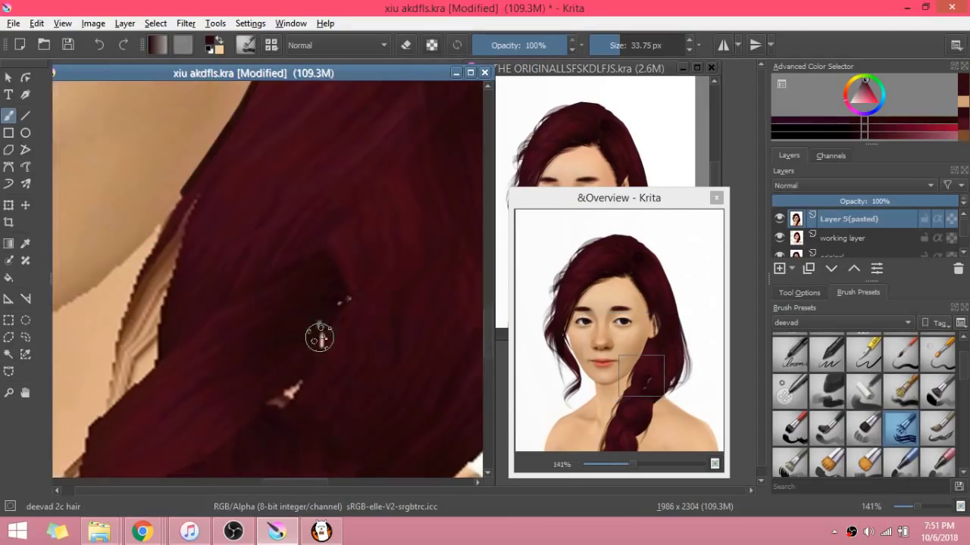
mouse_move(319, 337)
mouse_down()
mouse_move(359, 288)
mouse_move(333, 325)
mouse_move(310, 332)
mouse_move(326, 337)
mouse_move(298, 398)
mouse_move(262, 413)
mouse_up()
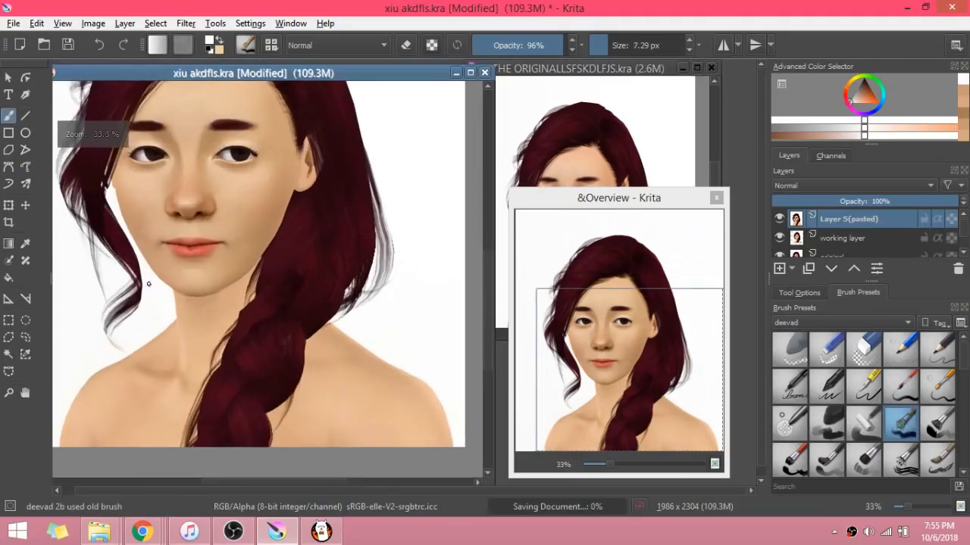
Step: Smooth the jagged line between the lips in sampled lip tones with the deevad 2b used old brush at 51% opacity and about 11 to 13 px
scroll(185, 251, up, 5)
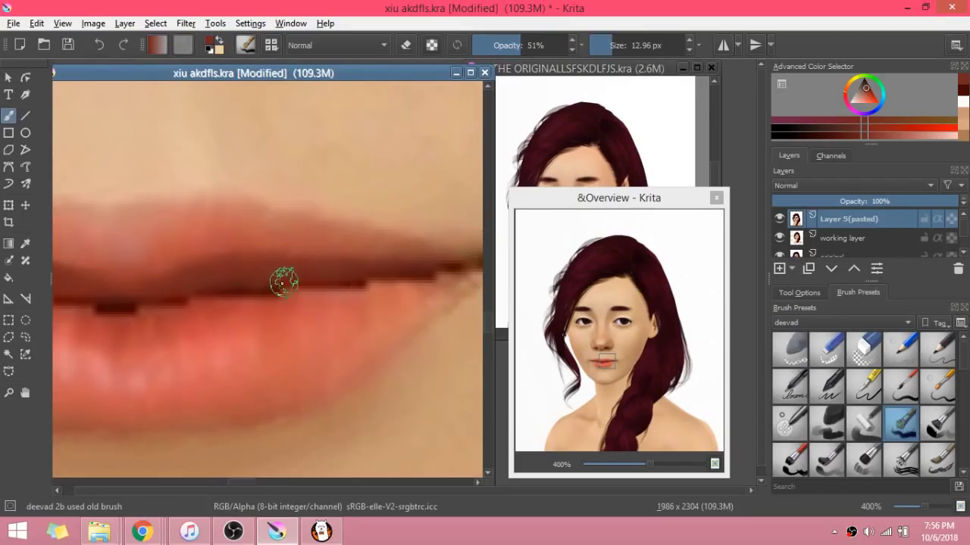
scroll(263, 268, down, 2)
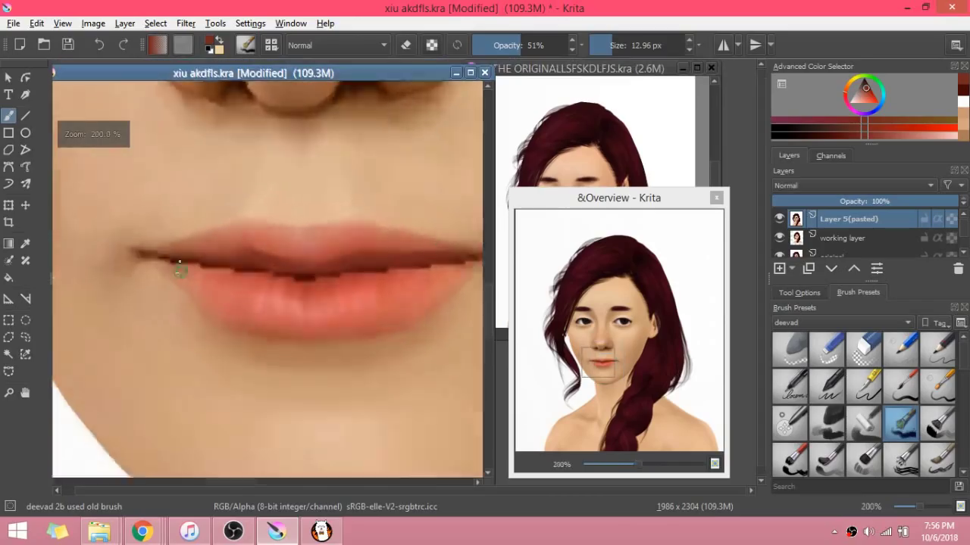
scroll(180, 268, up, 1)
scroll(444, 314, down, 2)
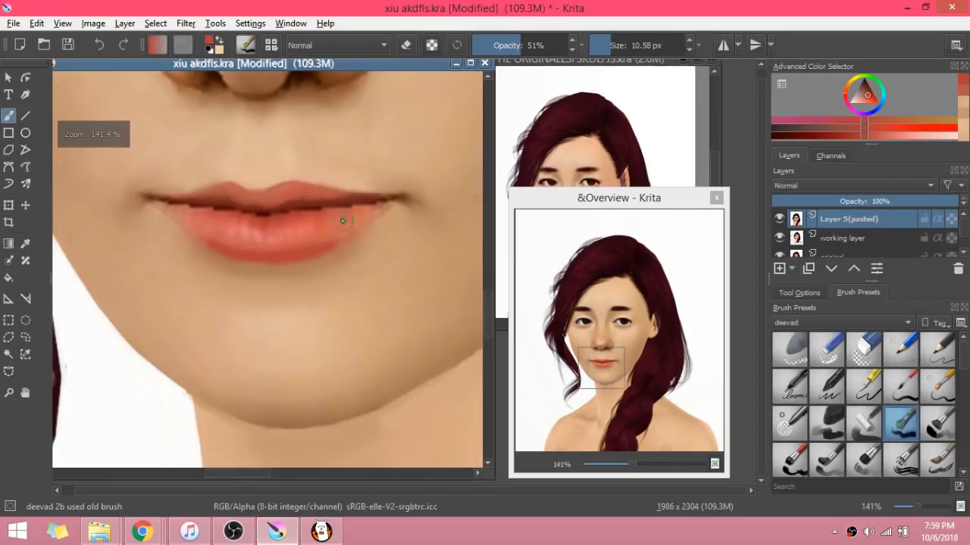
scroll(342, 221, up, 2)
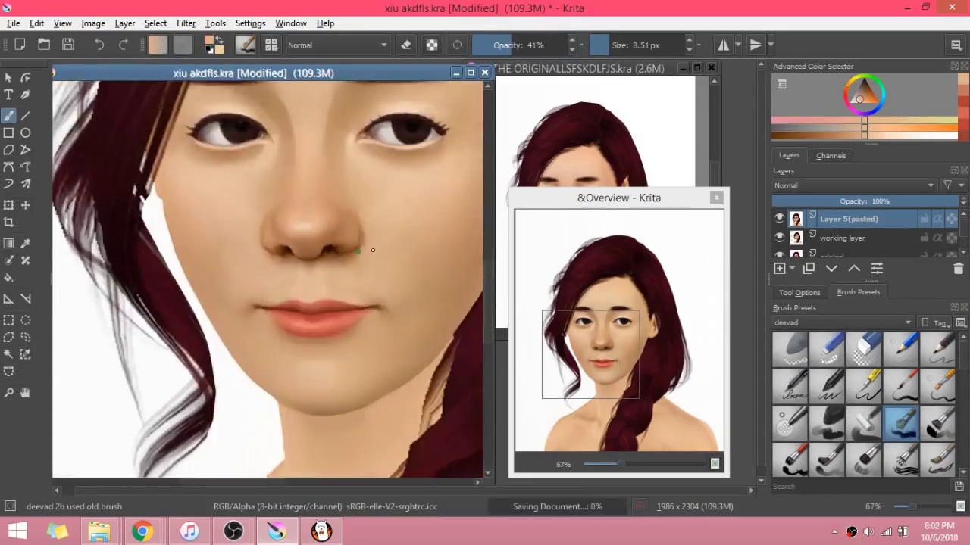
Step: Reshape the corner of the mouth with the deevad 2a deform brush at 100% opacity and 112 px
scroll(373, 250, up, 1)
scroll(356, 324, up, 1)
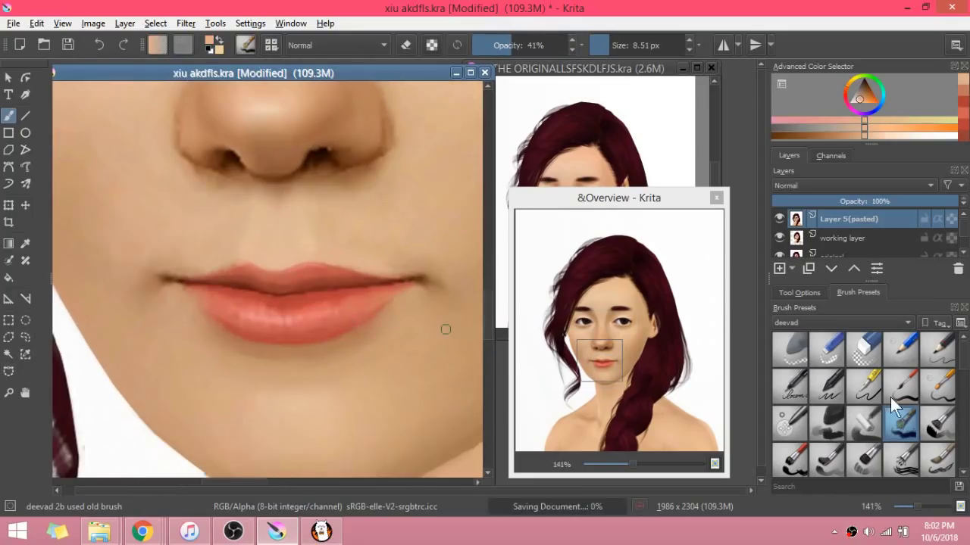
click(790, 423)
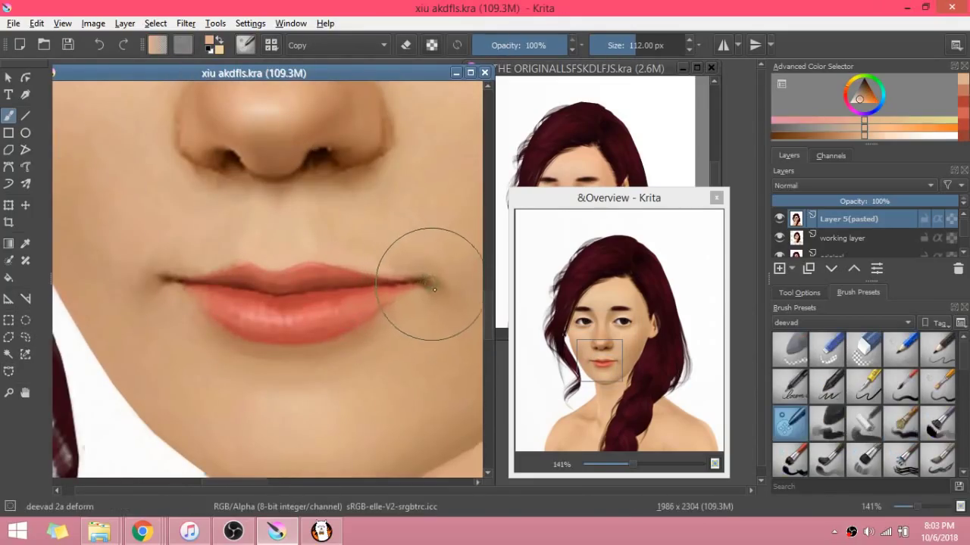
drag(434, 288, 409, 242)
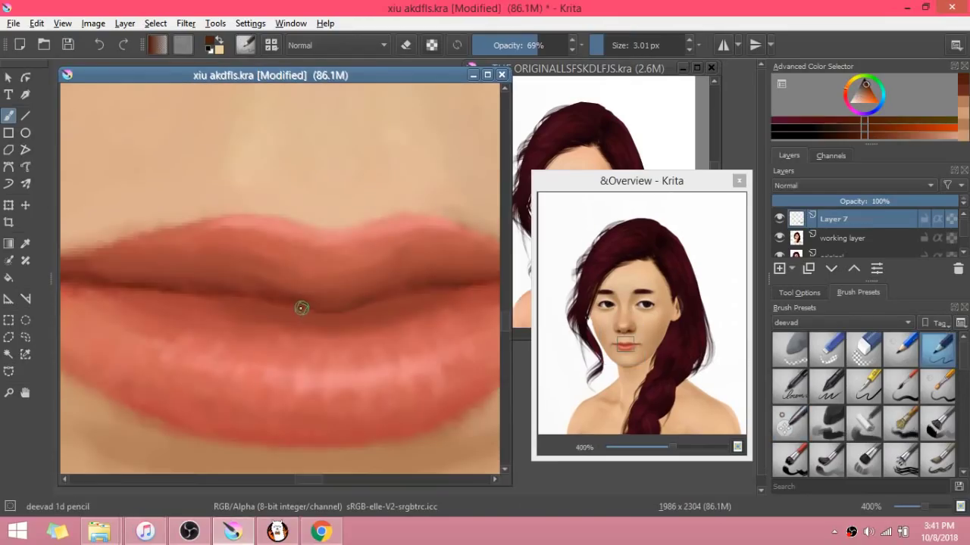
Step: Draw a thin dark brown line between the lips on Layer 7 with the deevad 1d pencil at 69% opacity and 3.01 px
drag(314, 309, 414, 285)
scroll(409, 295, down, 5)
scroll(424, 250, up, 1)
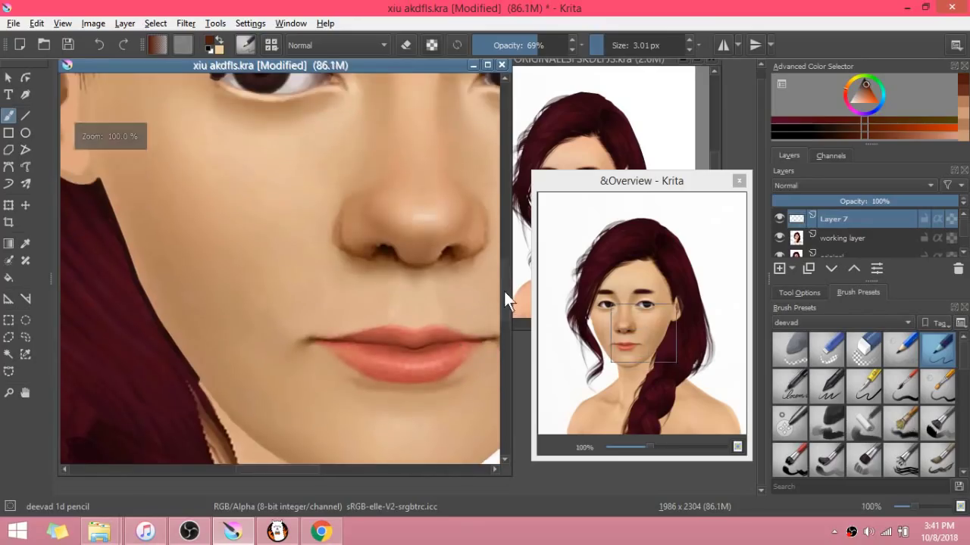
scroll(466, 381, up, 2)
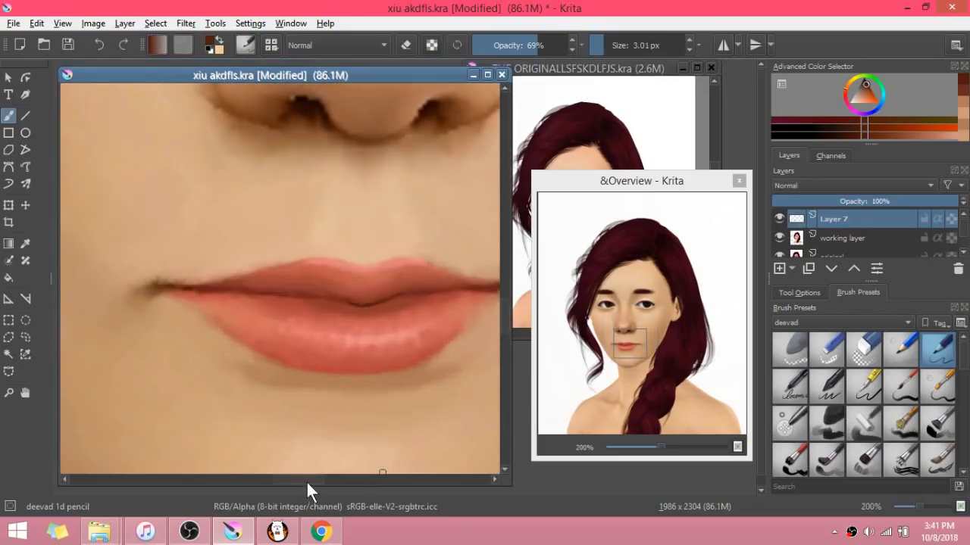
drag(306, 481, 323, 482)
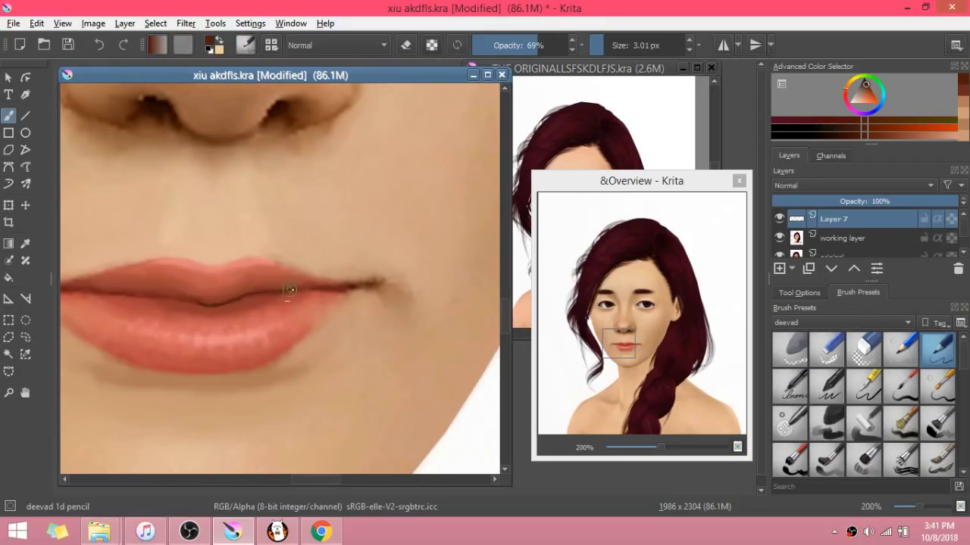
scroll(289, 290, up, 1)
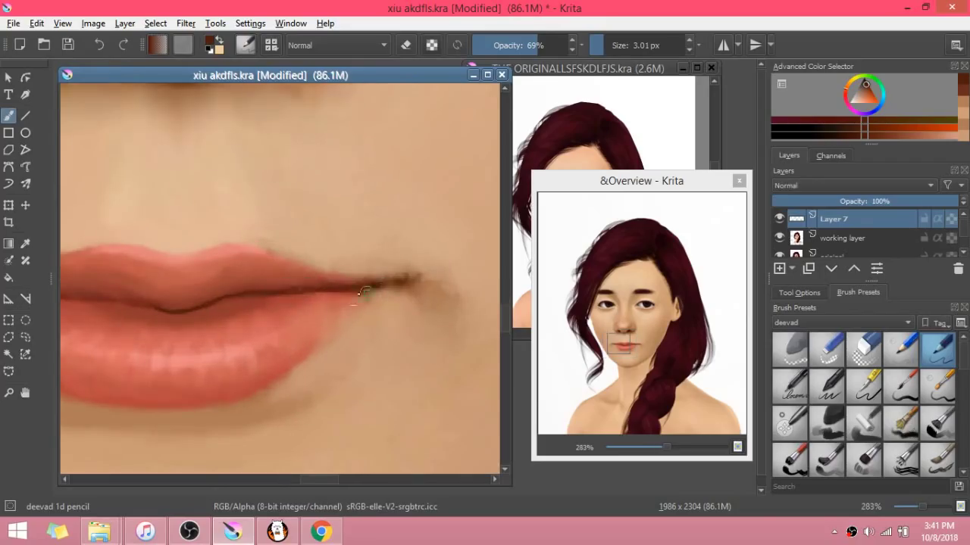
scroll(265, 304, down, 2)
scroll(98, 296, up, 2)
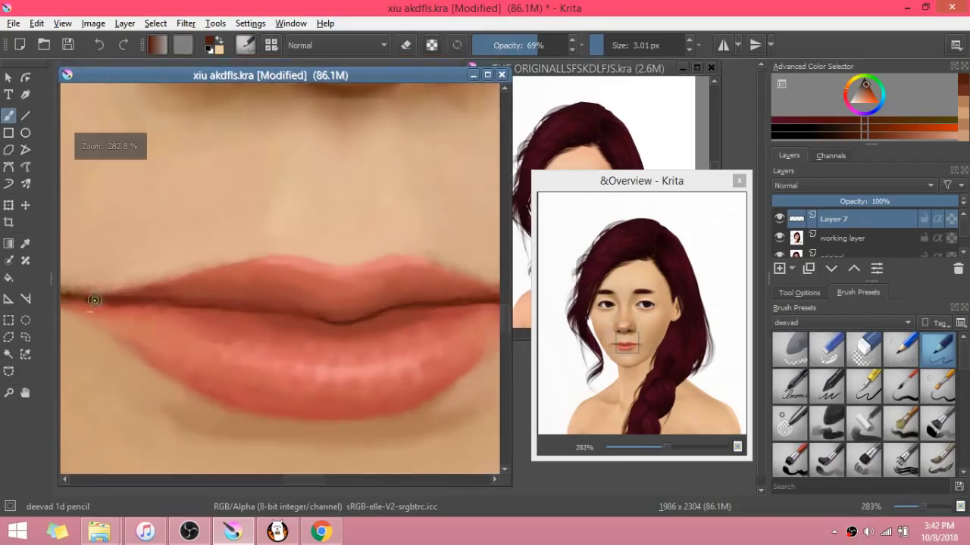
Step: Extend and darken the thin mouth line out to both corners with the same 3.01 px pencil
drag(95, 300, 246, 308)
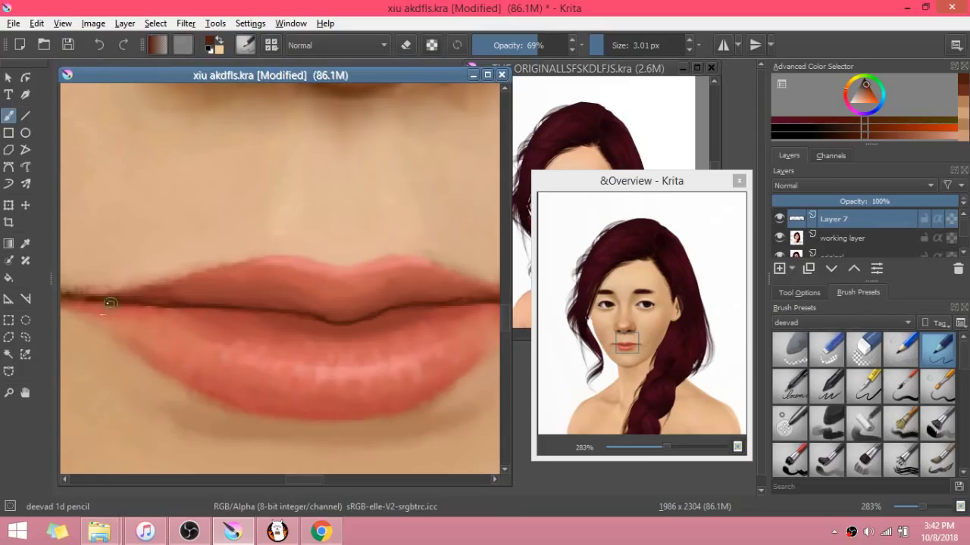
scroll(216, 312, down, 2)
scroll(97, 311, up, 4)
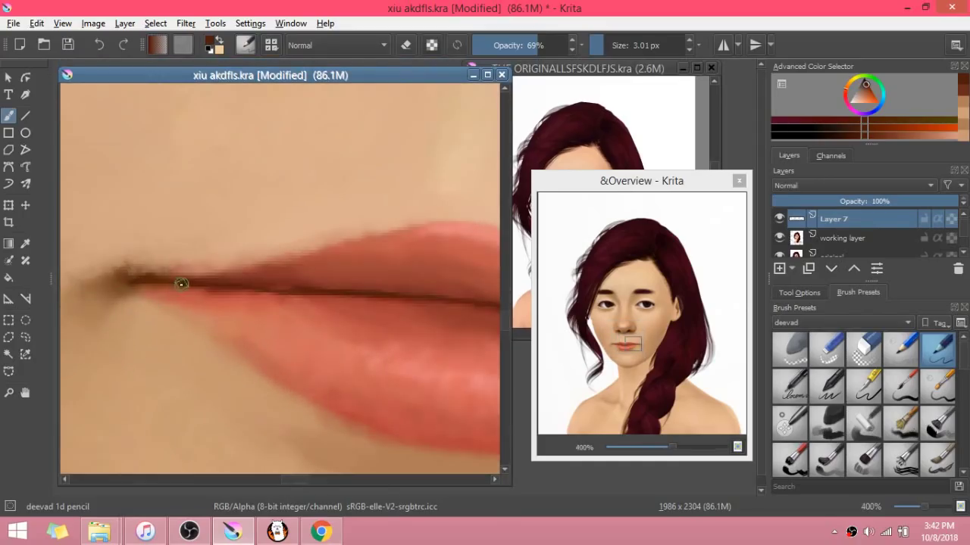
scroll(308, 294, down, 4)
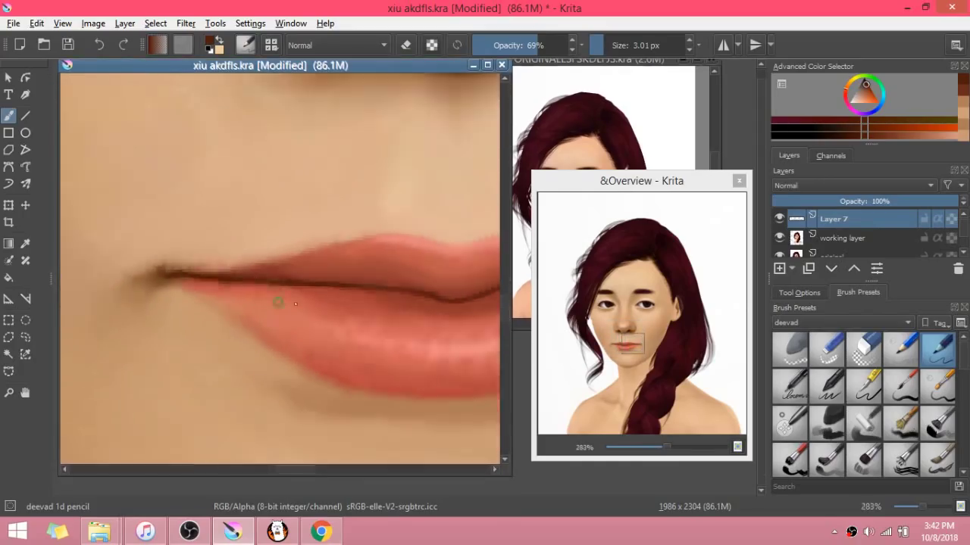
scroll(363, 291, up, 3)
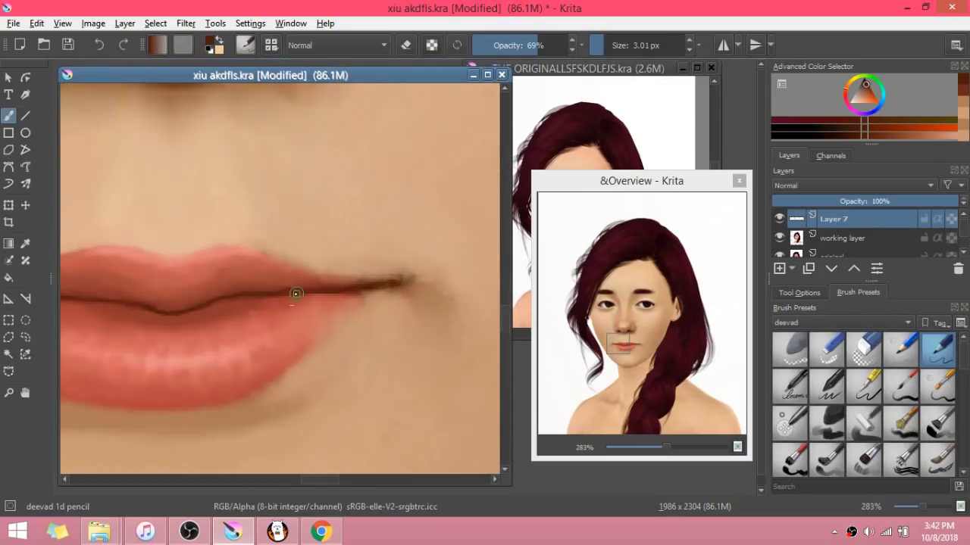
scroll(290, 282, up, 1)
scroll(303, 281, down, 3)
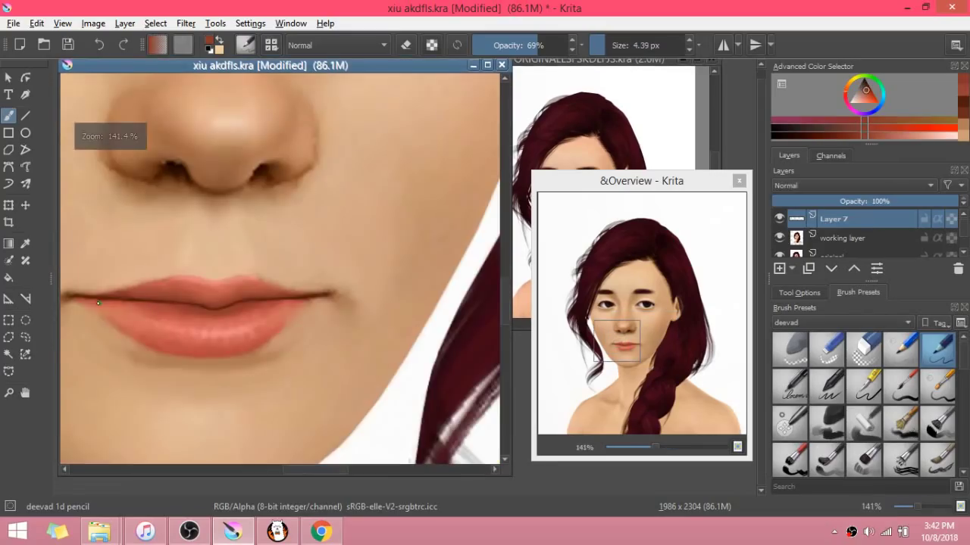
Step: Shade just below the mouth line in a sampled dark lip colour with the deevad 1d pencil at 4.39 px, redoing one stroke
scroll(100, 306, up, 2)
scroll(317, 322, up, 1)
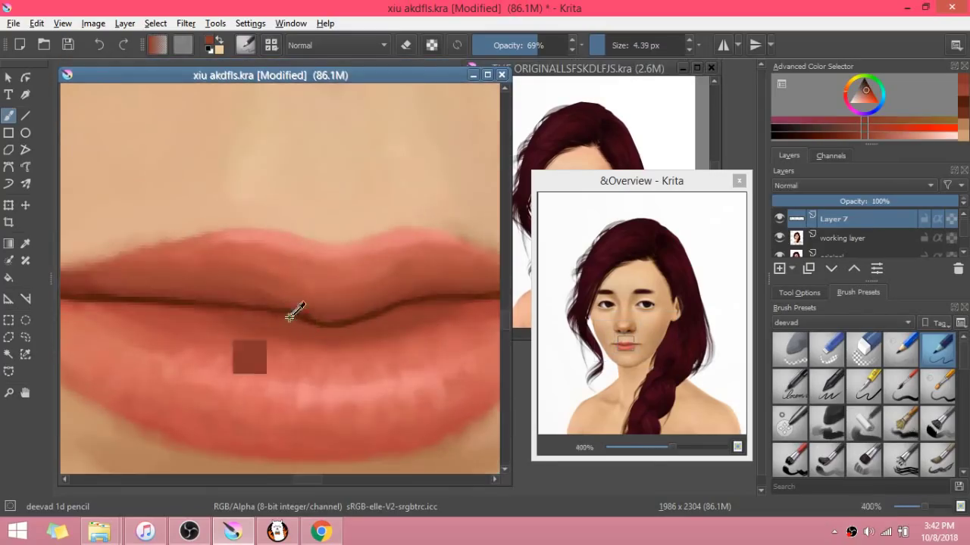
ctrl+click(282, 318)
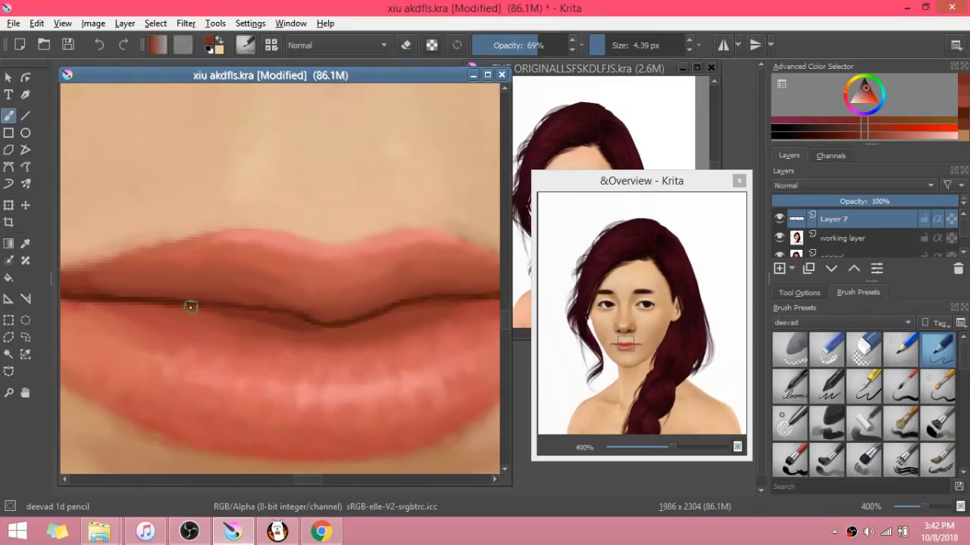
mouse_move(210, 313)
mouse_down()
mouse_move(305, 337)
mouse_move(278, 327)
mouse_move(393, 329)
mouse_up()
key(ctrl+z)
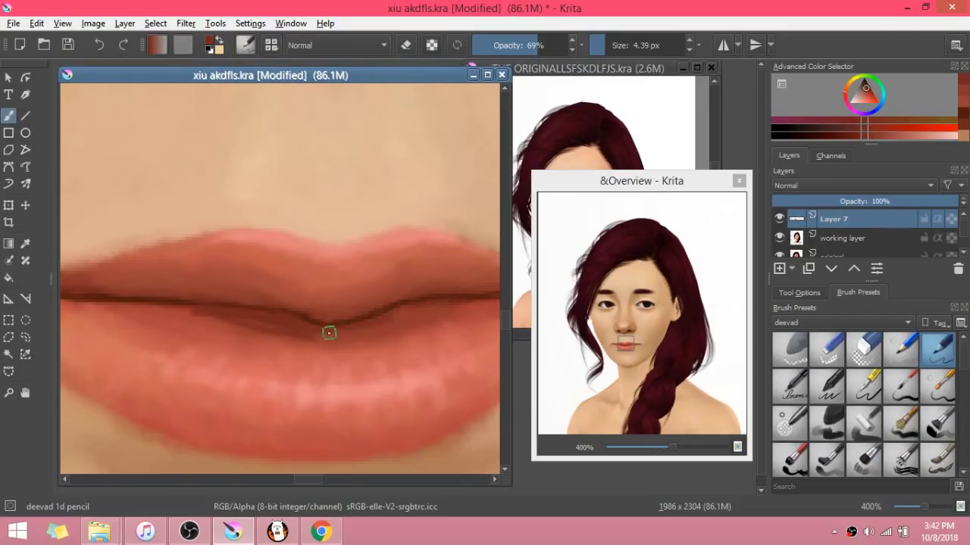
drag(329, 331, 453, 303)
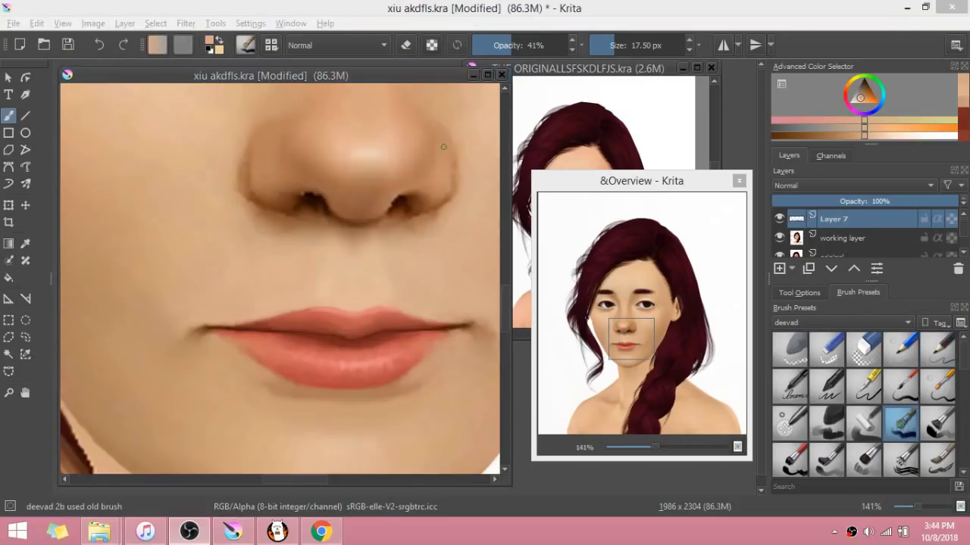
Step: Define the upper lip's outer edge in a sampled lip tone with the deevad 2b used old brush at 55% opacity and 8.25 px
click(291, 322)
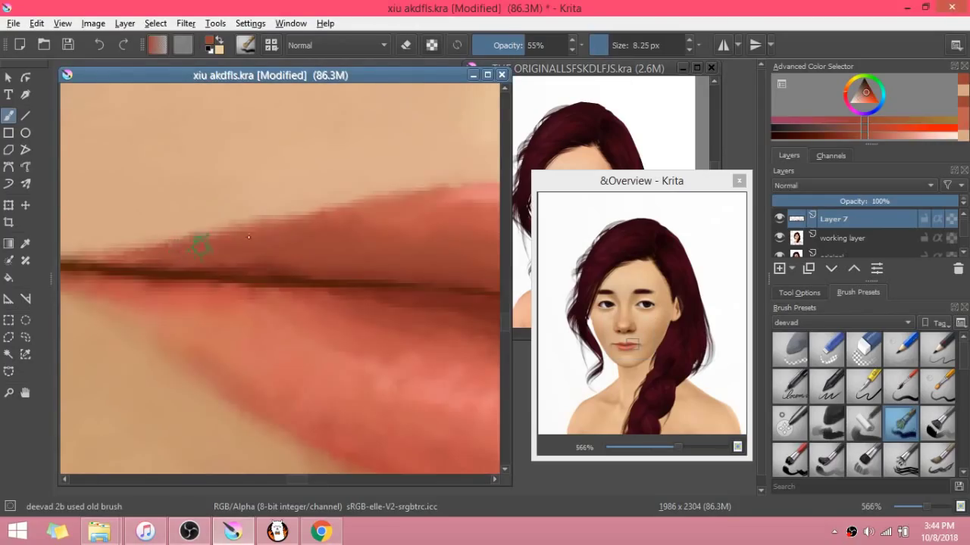
drag(354, 210, 445, 194)
drag(269, 221, 429, 199)
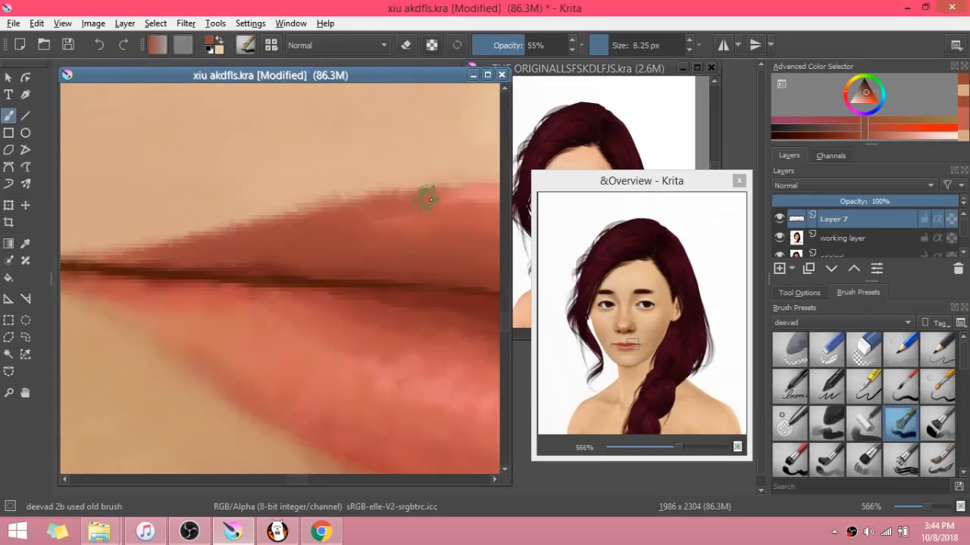
drag(154, 245, 353, 208)
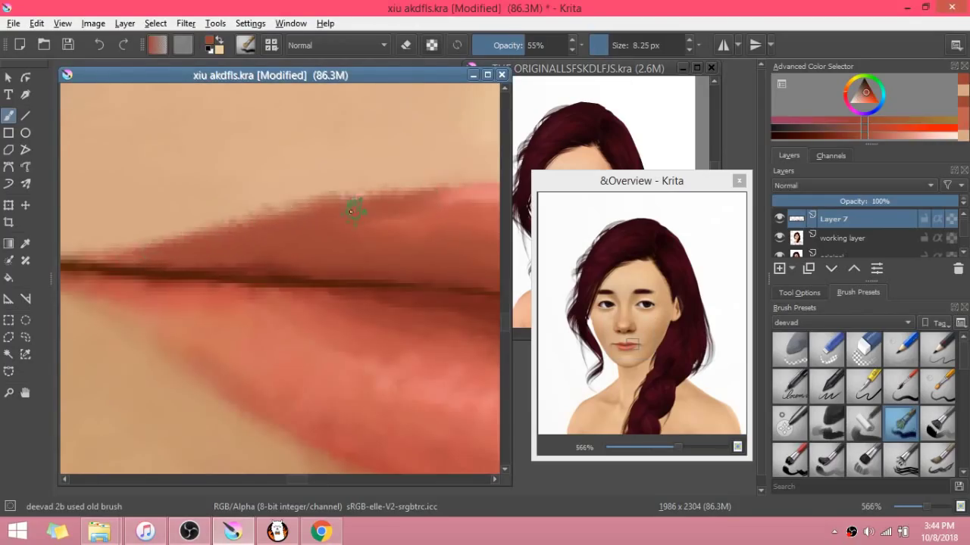
Step: Deepen the shading around the mouth line in dark red-brown with the deevad 2b used old brush at 55% opacity and 7.76 px
scroll(443, 176, up, 4)
scroll(310, 204, down, 4)
scroll(255, 268, down, 1)
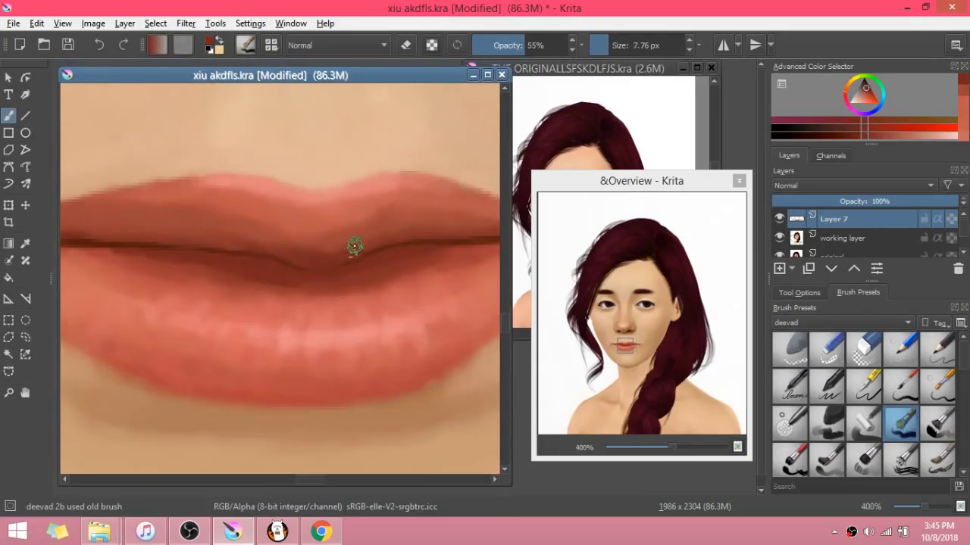
scroll(355, 246, down, 5)
scroll(403, 250, down, 2)
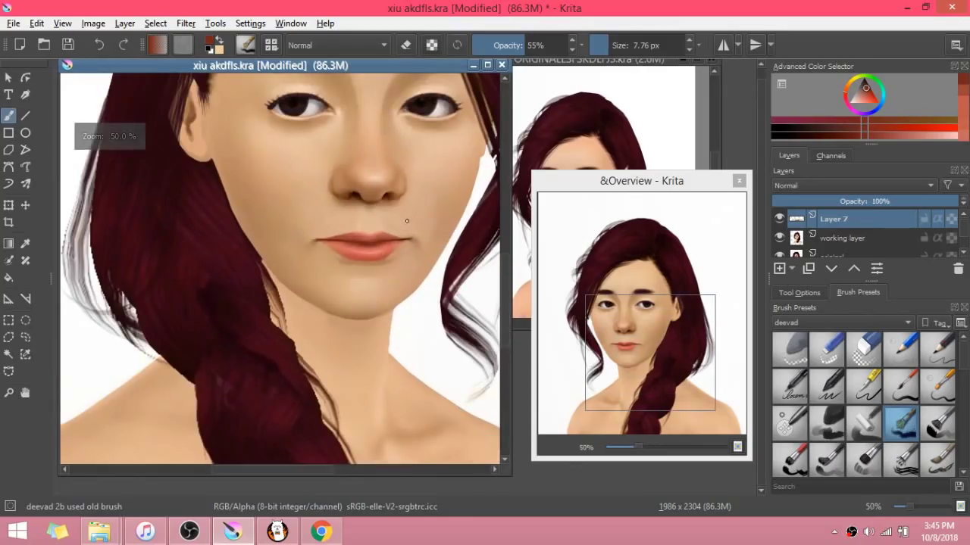
scroll(412, 209, up, 2)
scroll(342, 206, up, 7)
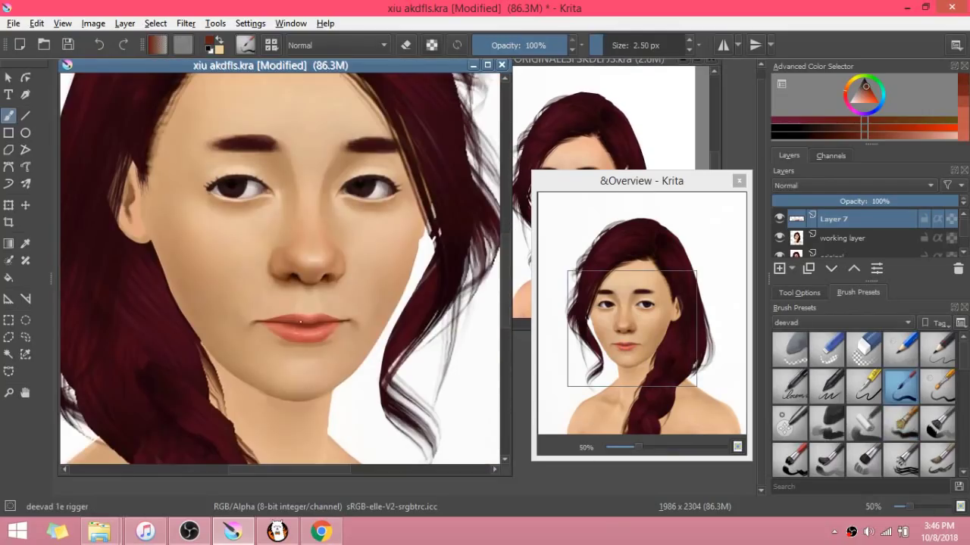
Step: Paint a sampled light skin tone over the cheek beside the nose with the deevad 2b used old brush at 57% opacity and 132.81 px
ctrl+click(227, 218)
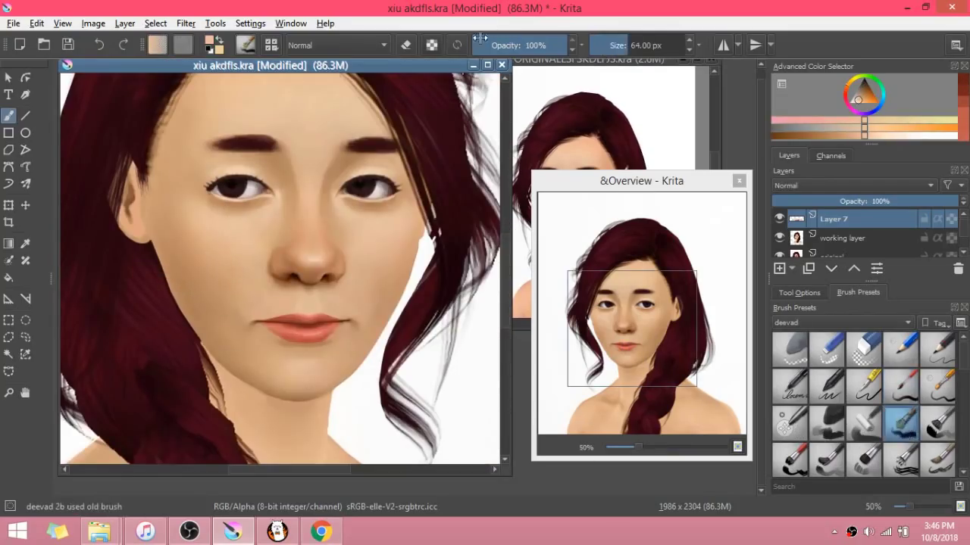
click(518, 45)
drag(218, 268, 252, 267)
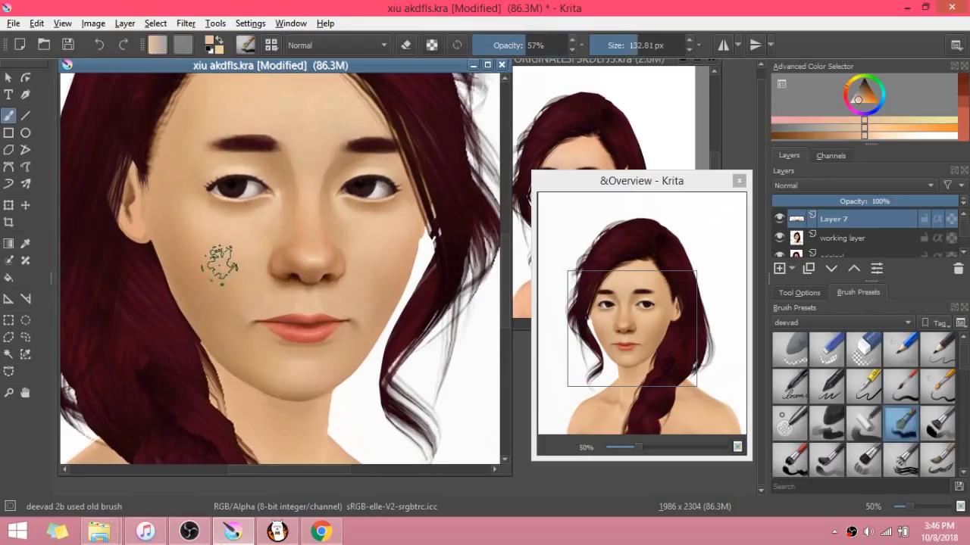
mouse_move(203, 227)
mouse_down()
mouse_move(255, 229)
mouse_move(204, 244)
mouse_up()
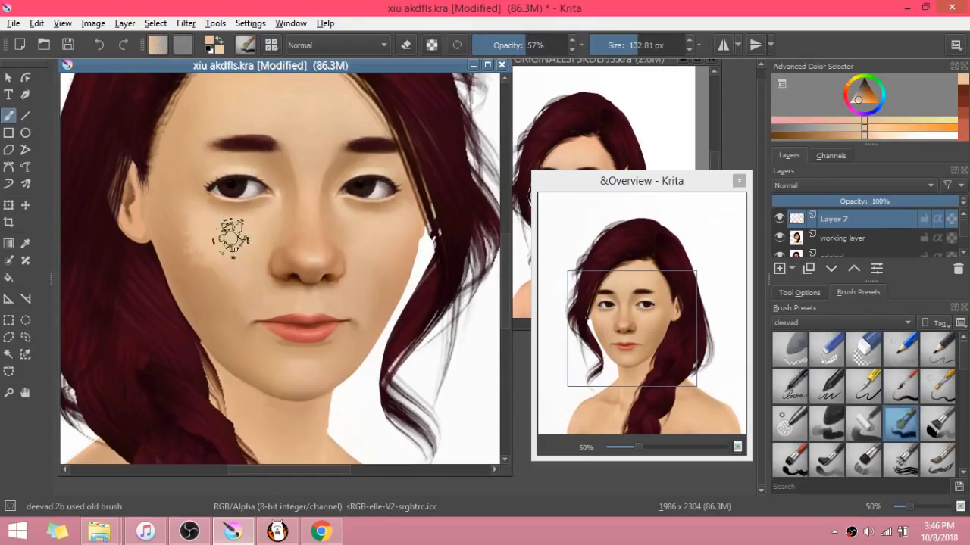
Step: Blend the cheek and under-eye skin in sampled tones at 46% opacity, reducing the brush from 132.81 to 80.10 px
click(515, 43)
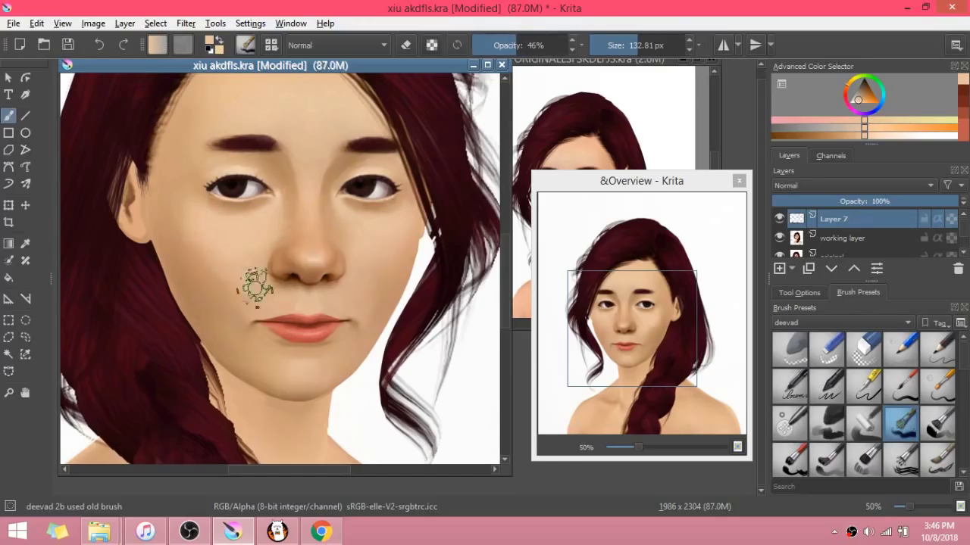
mouse_move(208, 239)
mouse_down()
mouse_move(193, 249)
mouse_move(220, 234)
mouse_move(211, 234)
mouse_up()
scroll(206, 215, up, 2)
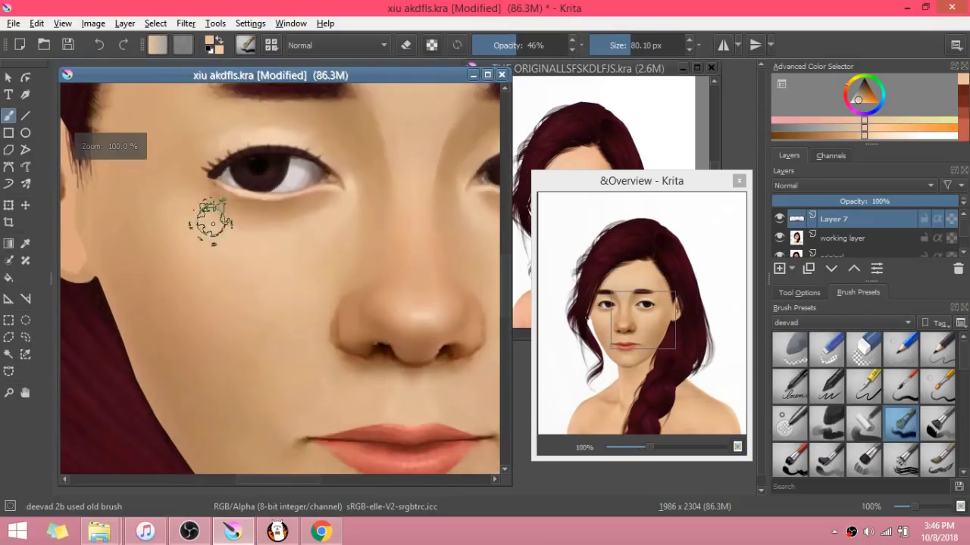
ctrl+click(240, 256)
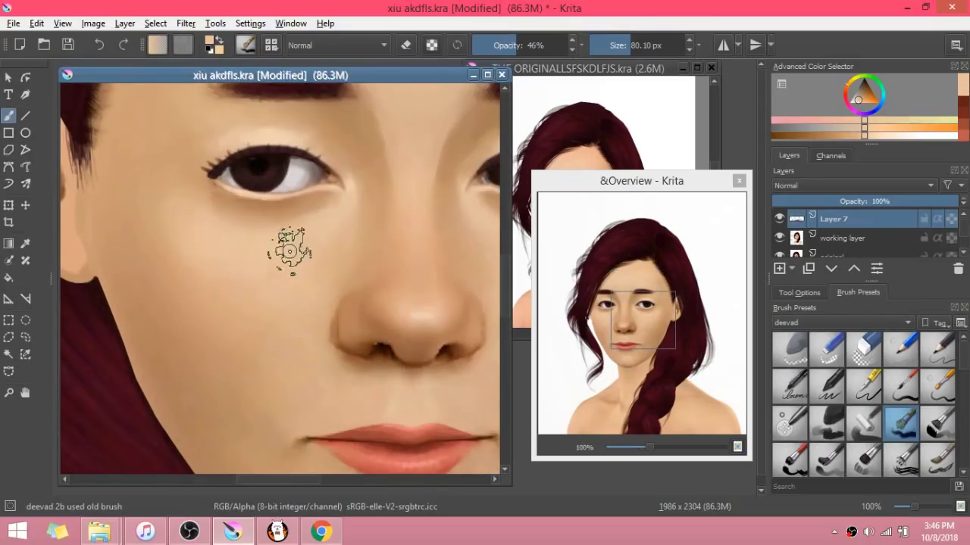
scroll(260, 266, down, 1)
Step: Shade the outer cheek below the ear in a sampled darker skin tone at 46% opacity and 80.10 px
ctrl+click(154, 243)
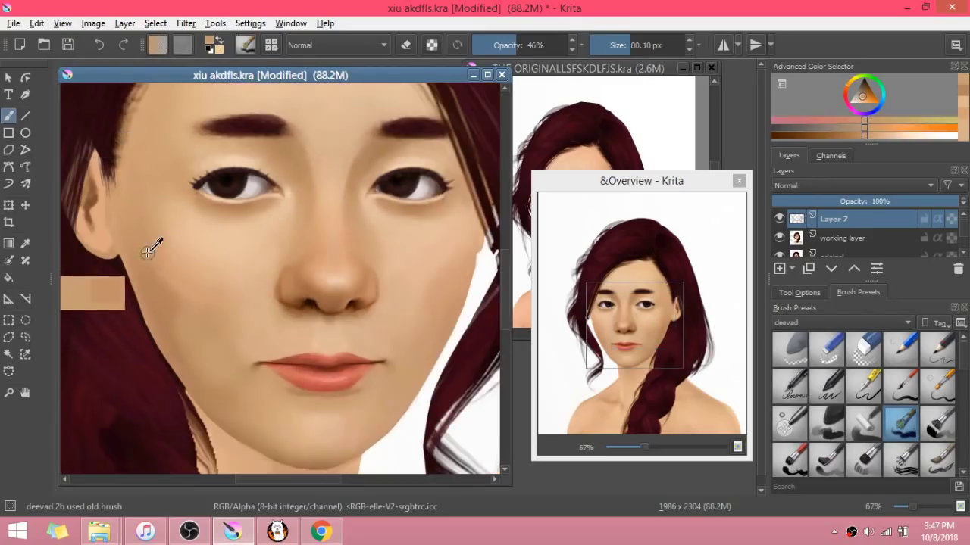
drag(155, 249, 204, 319)
drag(180, 280, 209, 324)
drag(208, 324, 246, 302)
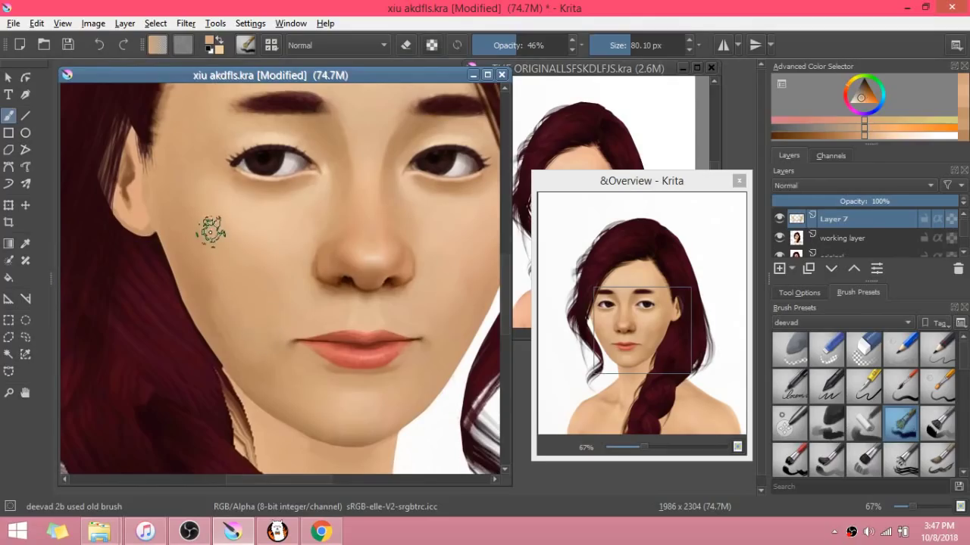
Step: Smooth the nostril wing and the adjoining side of the nose tip in sampled skin tones at 30% opacity and 18.32 px
scroll(323, 305, down, 3)
scroll(425, 286, up, 2)
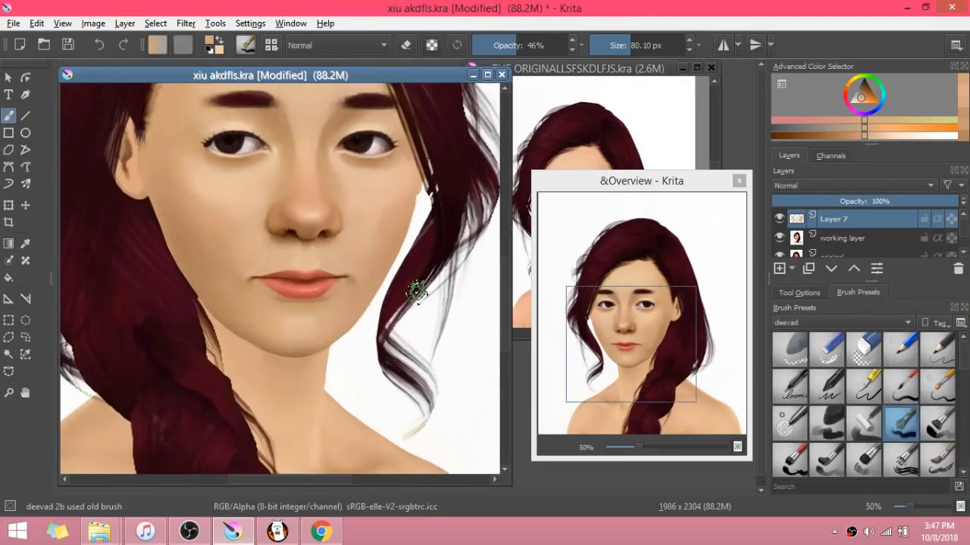
scroll(402, 296, down, 2)
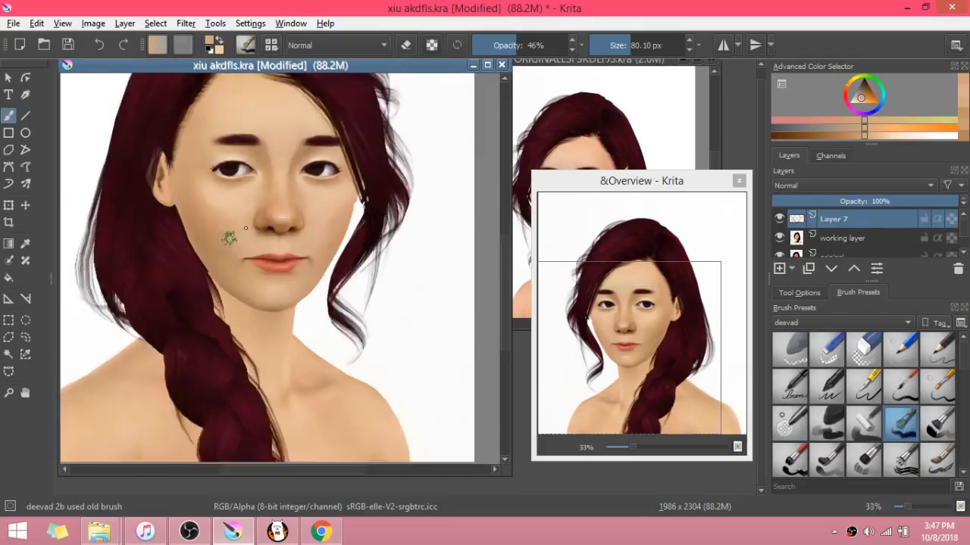
scroll(265, 255, up, 2)
scroll(264, 255, up, 3)
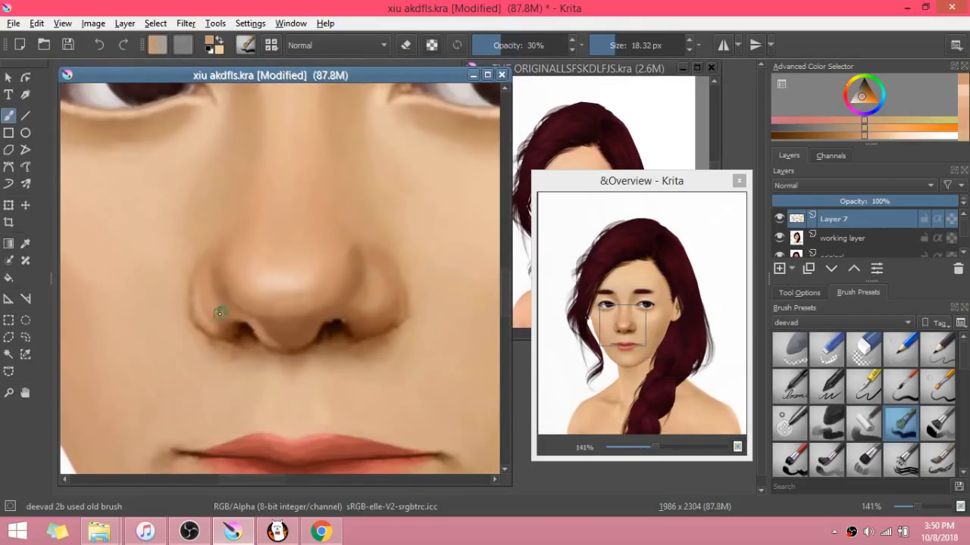
drag(202, 287, 214, 307)
ctrl+click(225, 285)
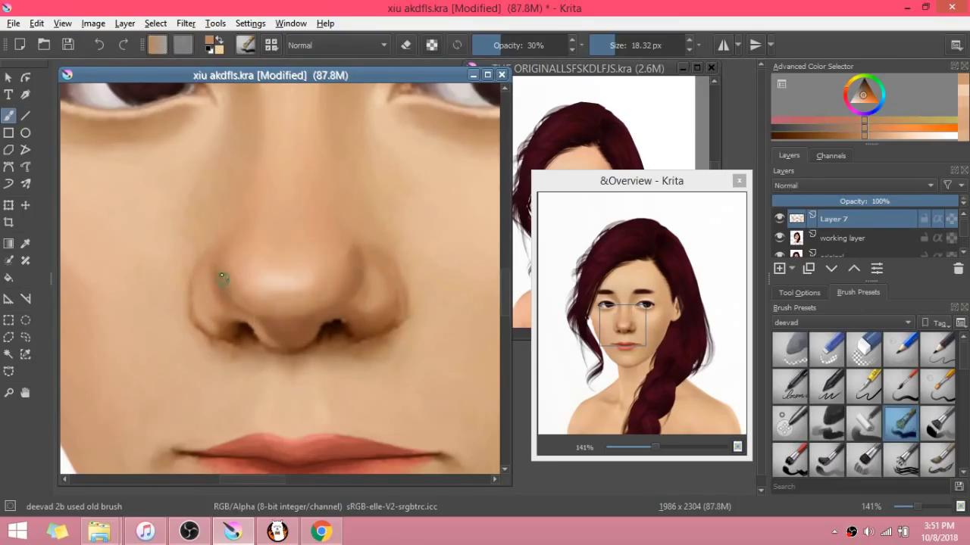
drag(219, 271, 234, 295)
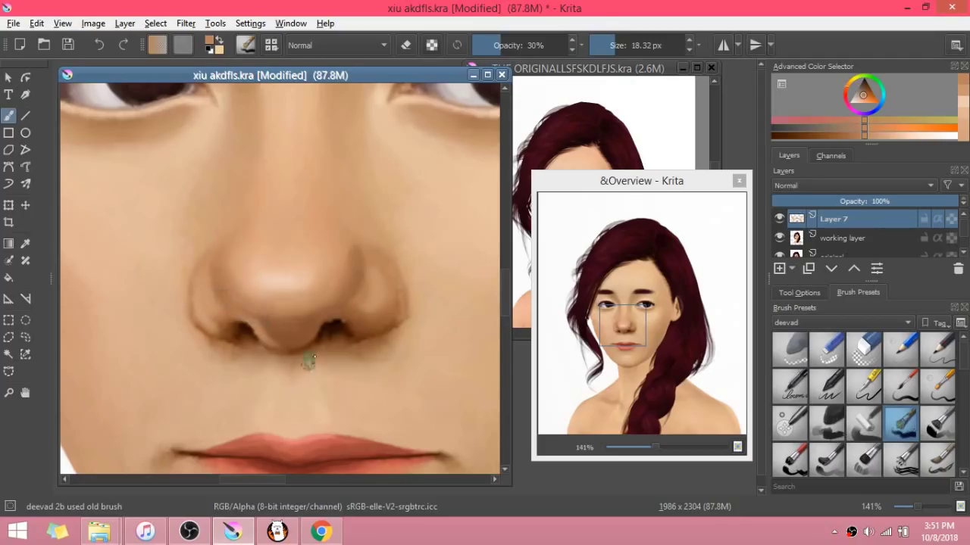
Step: Blend the far side of the nose tip and the creases around both nostril wings in sampled tones at 30% opacity and 18.32 px
ctrl+click(352, 307)
ctrl+click(343, 283)
drag(347, 254, 347, 248)
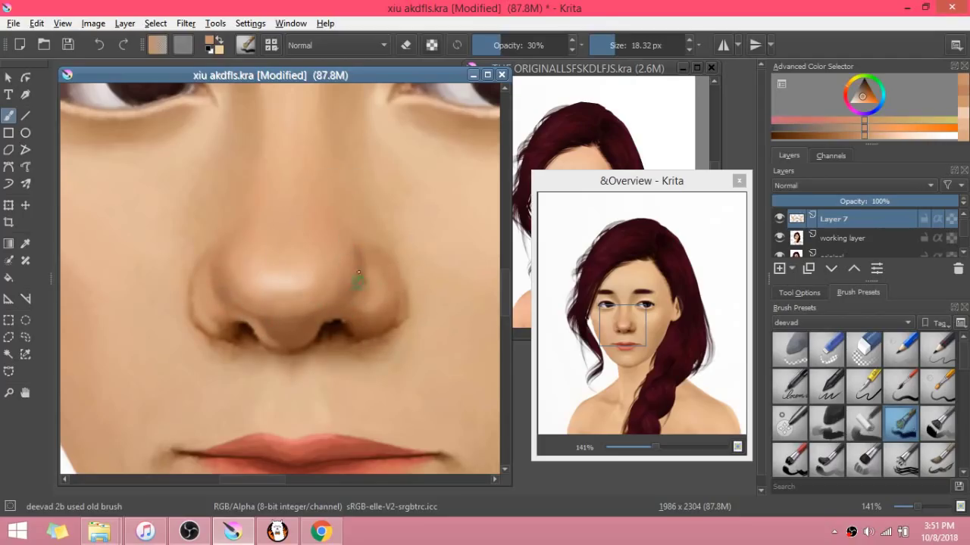
ctrl+click(358, 273)
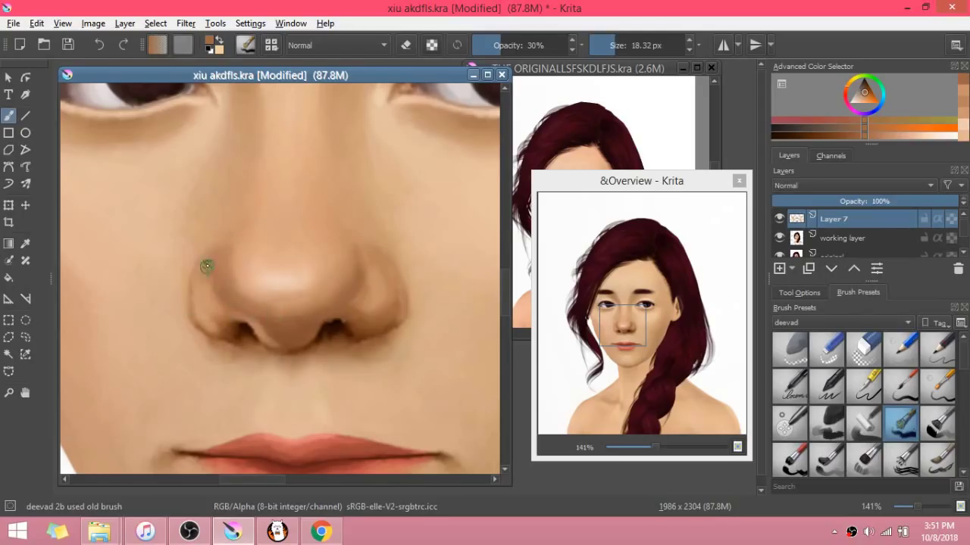
ctrl+click(218, 312)
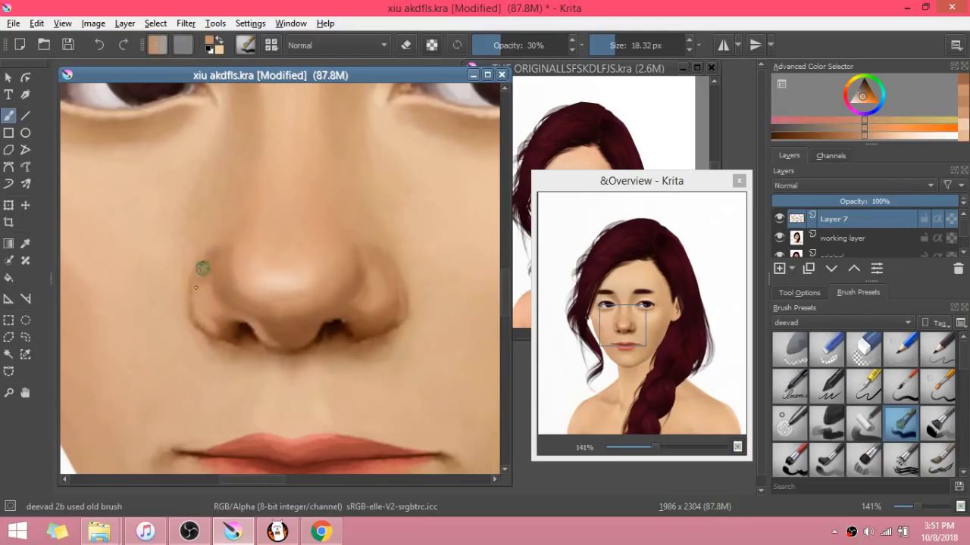
Step: Define the nostril wing's lower edge and darken the nostril in sampled browns with the brush at 6.32 px and 30% opacity
scroll(210, 346, up, 3)
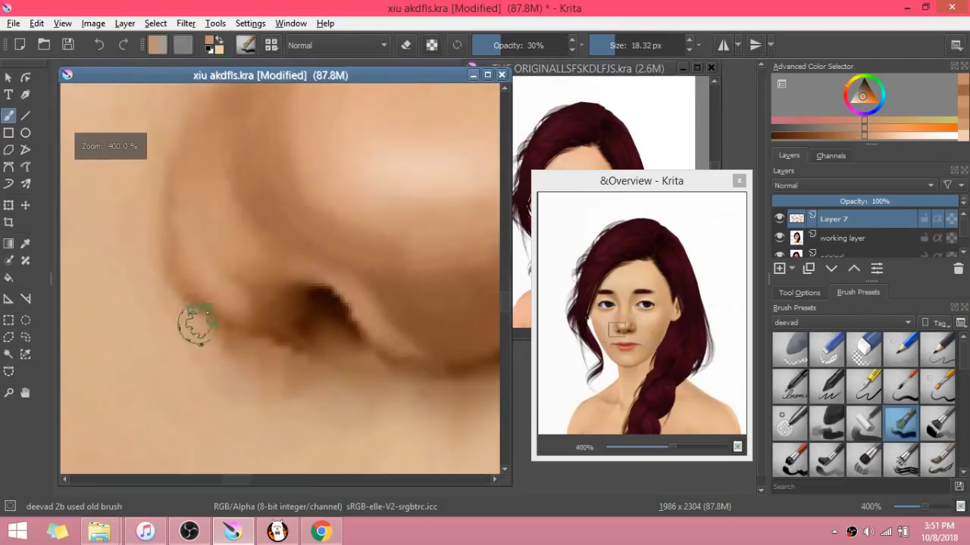
ctrl+click(212, 304)
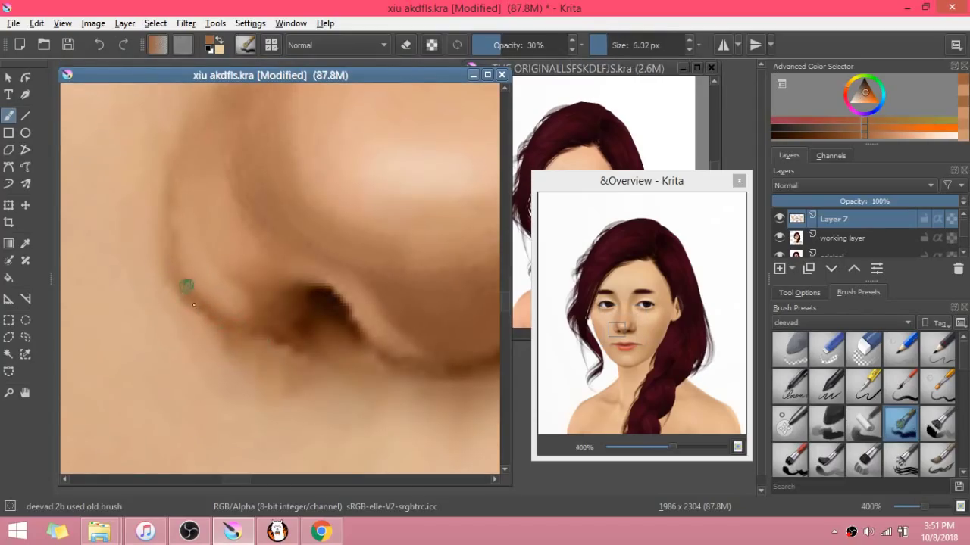
ctrl+click(337, 304)
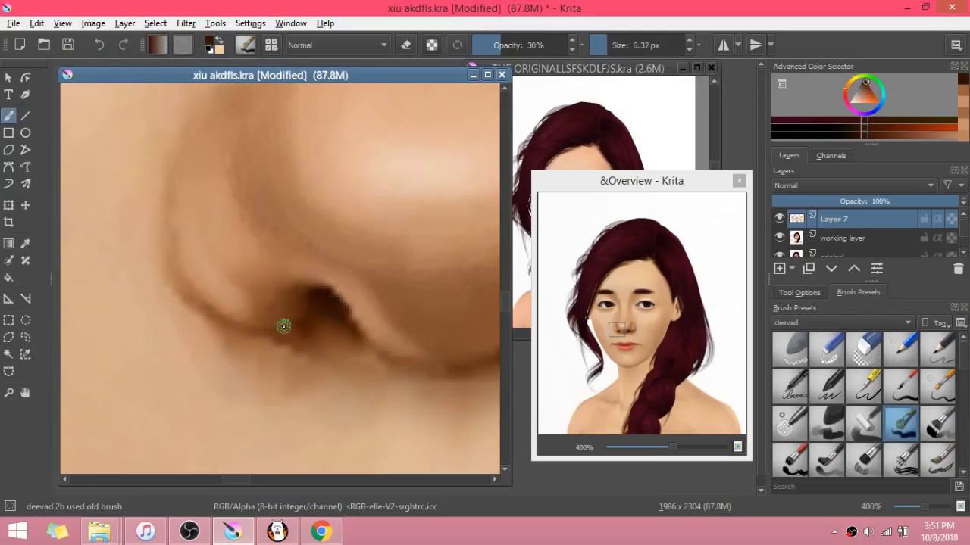
ctrl+click(288, 311)
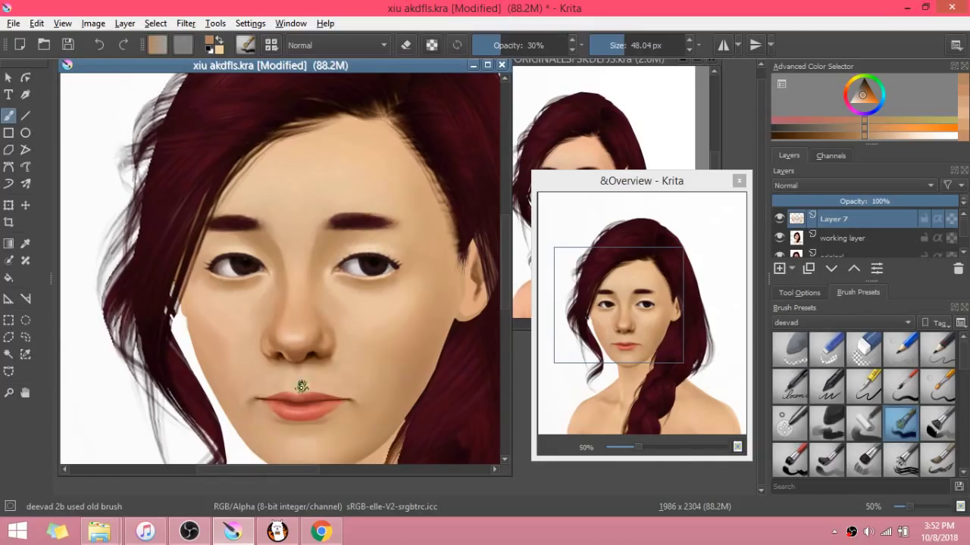
Step: Blend the sides and bridge of the nose in sampled skin tones at 30% opacity, using brush sizes of 24.00 and 31.07 px
scroll(302, 386, up, 3)
scroll(217, 255, up, 2)
key(bracketleft)
key(bracketleft)
key(bracketleft)
key(bracketleft)
key(bracketleft)
key(bracketleft)
key(bracketleft)
ctrl+click(155, 274)
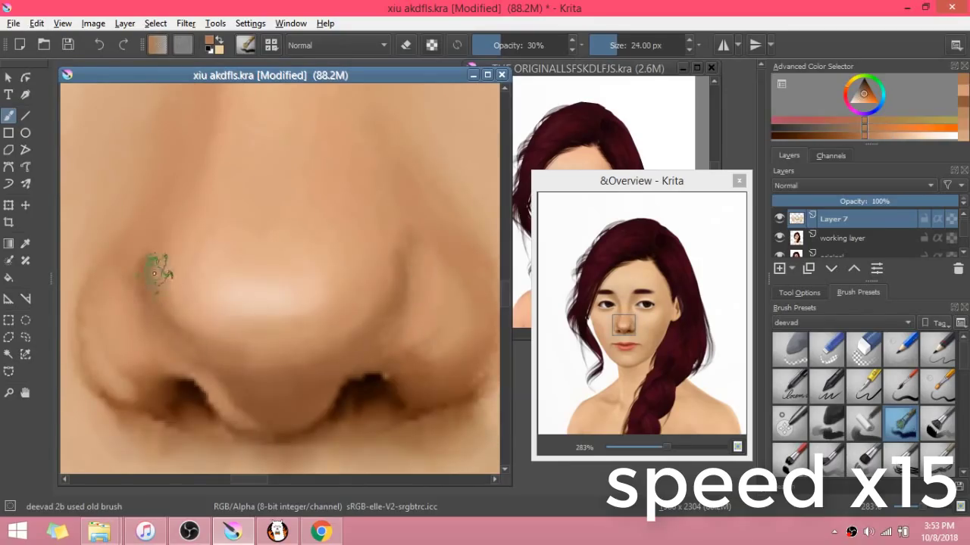
drag(391, 227, 386, 291)
drag(389, 180, 392, 219)
key(bracketright)
mouse_move(252, 133)
mouse_down()
mouse_move(210, 219)
mouse_move(243, 125)
mouse_up()
Step: Paint sampled skin tones over the glossy highlight on the nose tip at 30% opacity and 31.07 px
scroll(210, 199, down, 1)
scroll(228, 212, down, 1)
ctrl+click(234, 220)
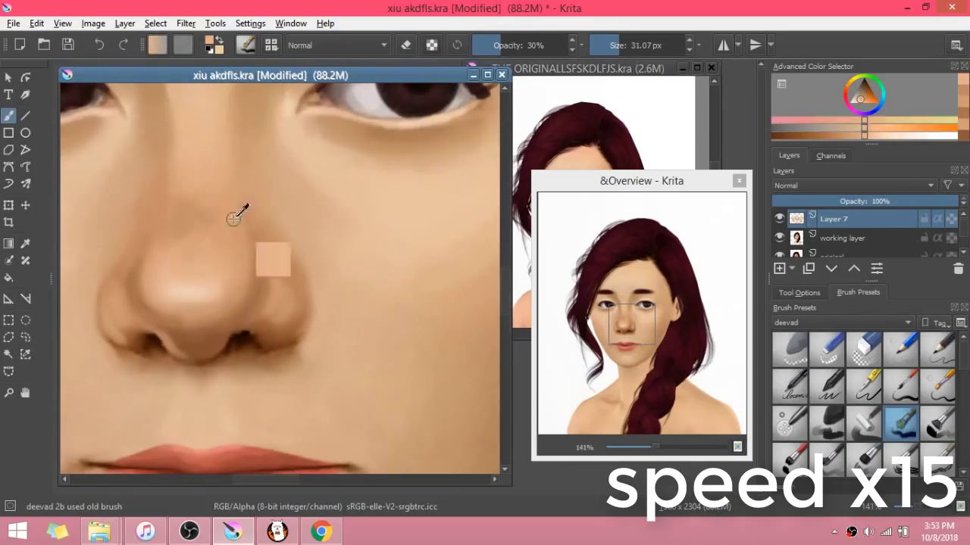
ctrl+click(383, 351)
mouse_move(205, 289)
mouse_down()
mouse_move(157, 280)
mouse_move(219, 348)
mouse_up()
drag(162, 269, 206, 301)
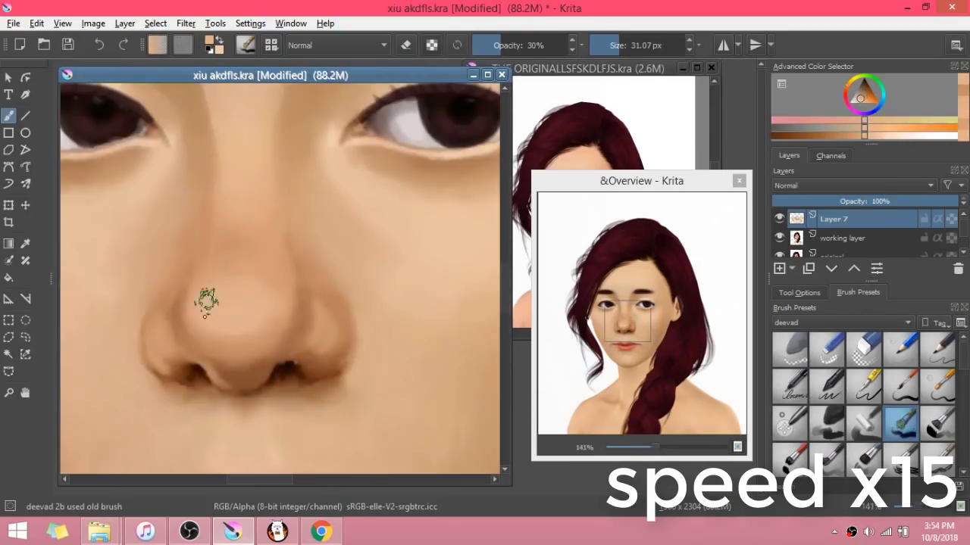
drag(221, 259, 266, 297)
ctrl+click(277, 308)
scroll(376, 364, down, 3)
drag(386, 359, 380, 359)
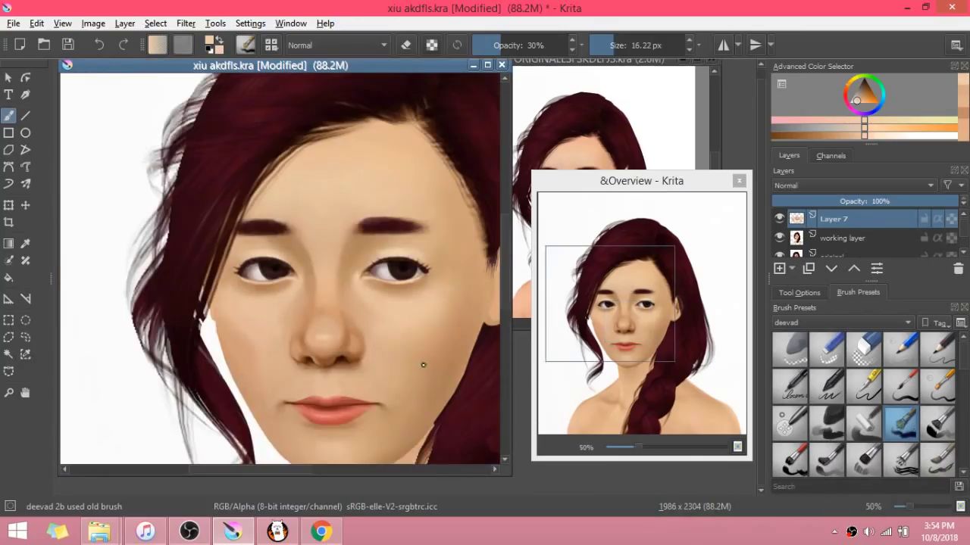
scroll(423, 365, down, 1)
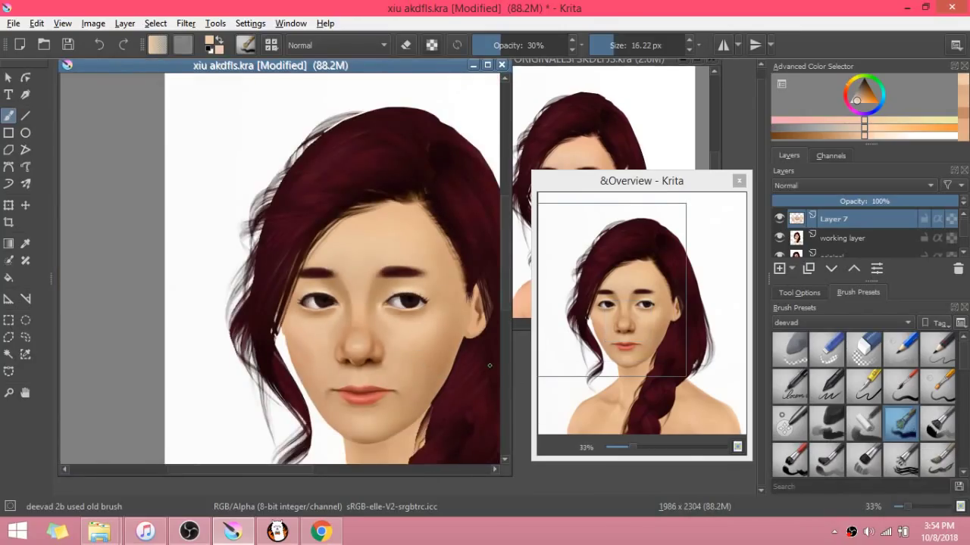
Step: Smooth the forehead at 30% opacity and 90.68 px, and paint skin over stray hairline strands at 78% opacity and 52.68 px
key(alt+Tab)
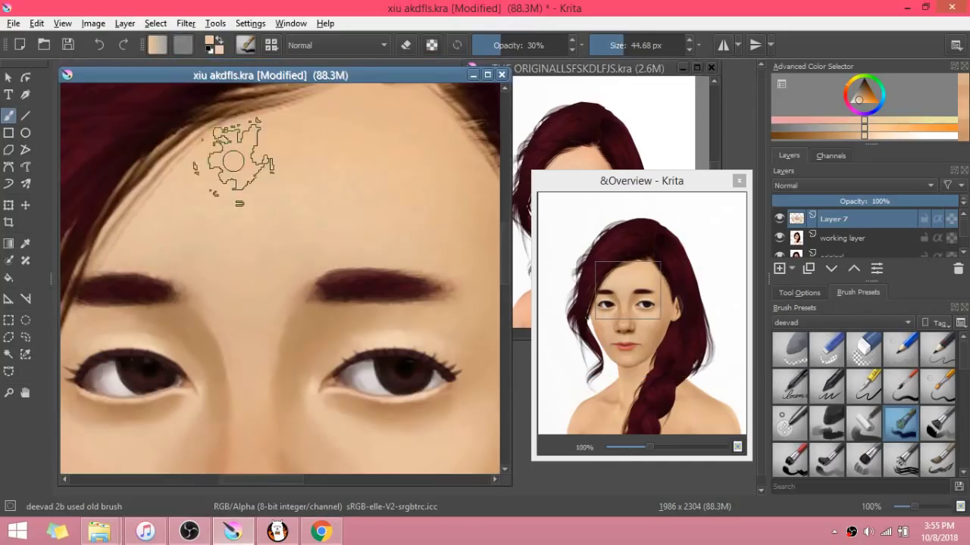
mouse_move(233, 159)
shift+mouse_down()
mouse_move(258, 169)
mouse_move(224, 164)
shift+mouse_up()
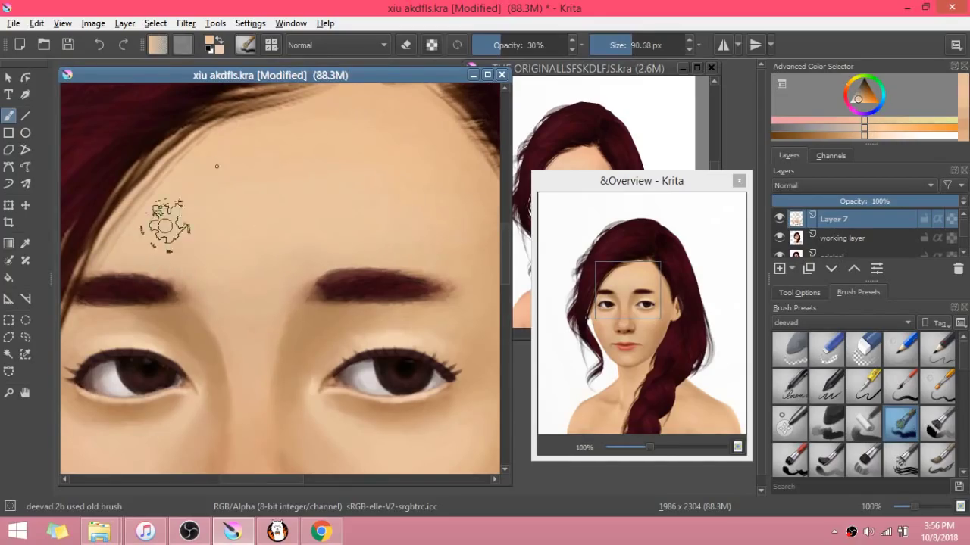
key(minus)
key(minus)
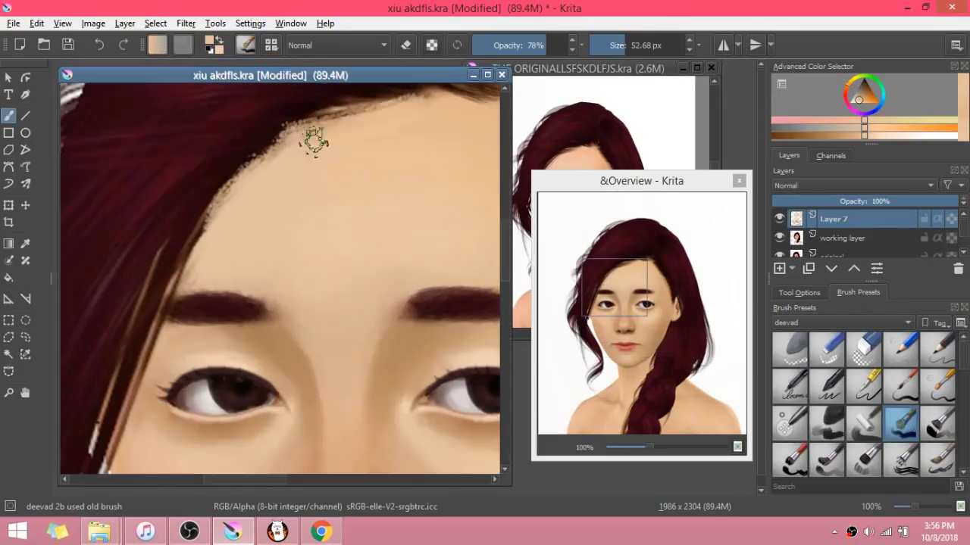
Step: Paint skin tone along the forehead hairline and temple on Layer 7, using a 52.68 px brush at 78% and 46% opacity
mouse_move(314, 144)
mouse_down()
mouse_move(404, 111)
mouse_move(313, 128)
mouse_up()
scroll(428, 131, down, 3)
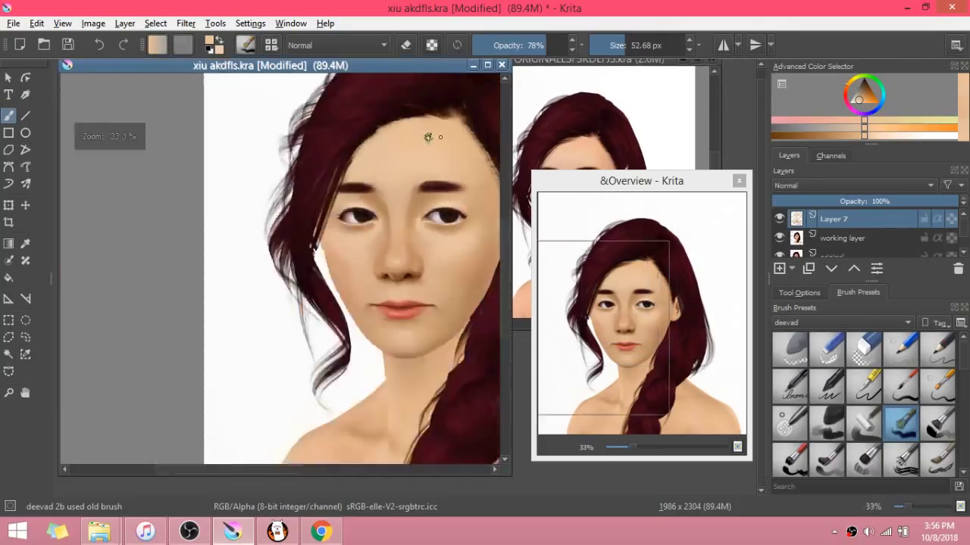
key(plus)
key(plus)
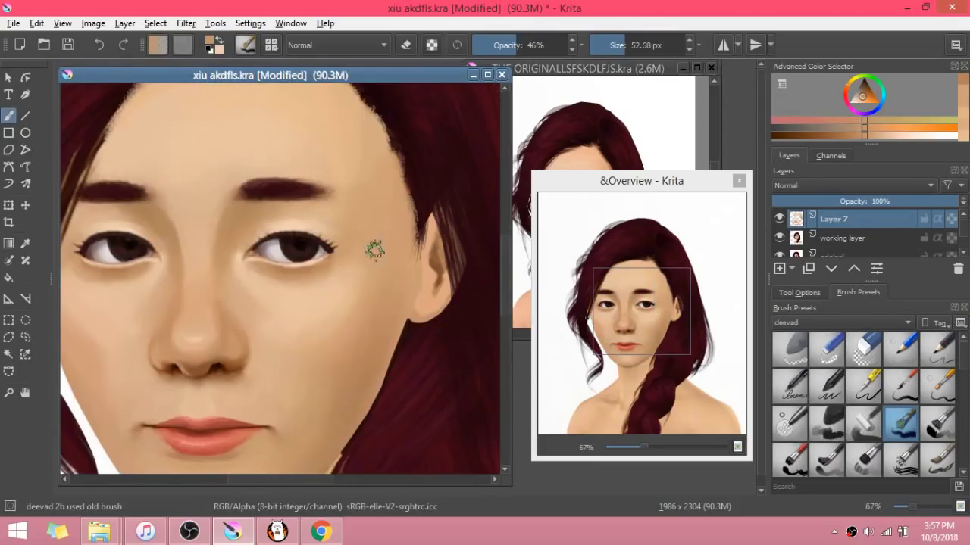
key(minus)
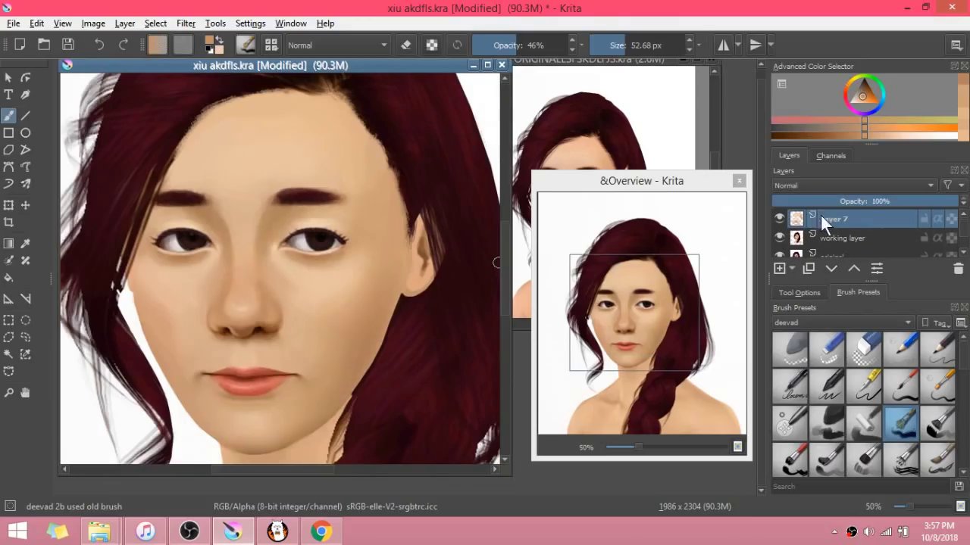
Step: Toggle Layer 7's visibility to compare the face with and without the new skin painting
click(779, 219)
click(779, 220)
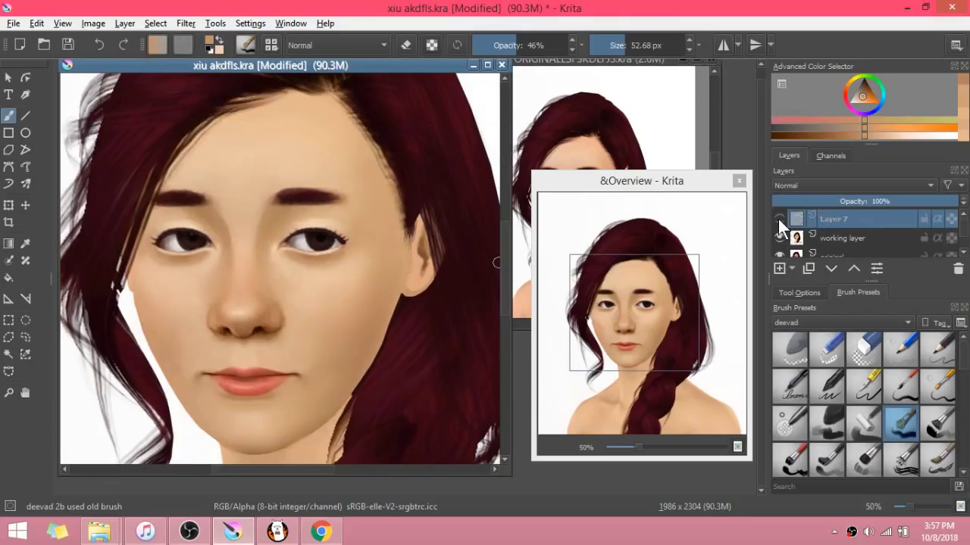
click(779, 219)
click(779, 219)
click(779, 219)
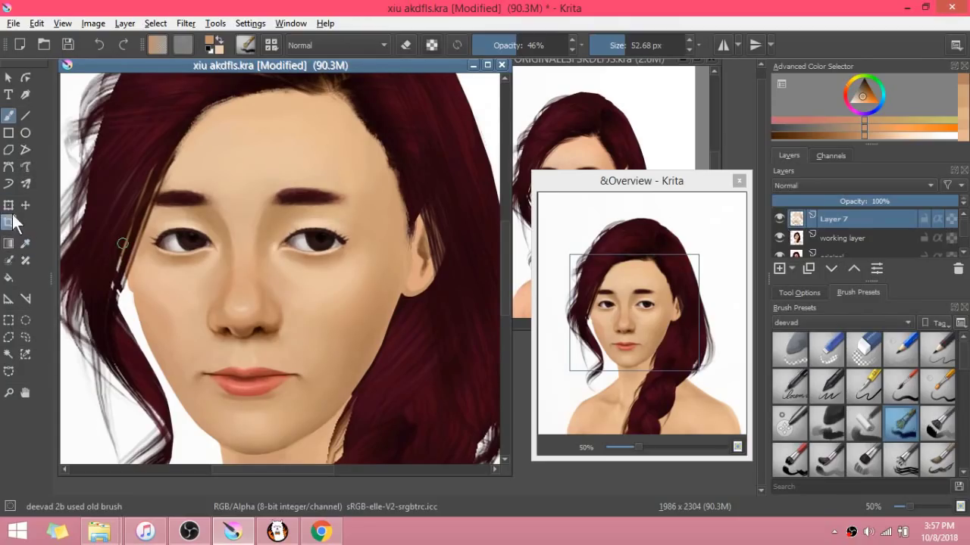
click(25, 337)
drag(241, 266, 244, 267)
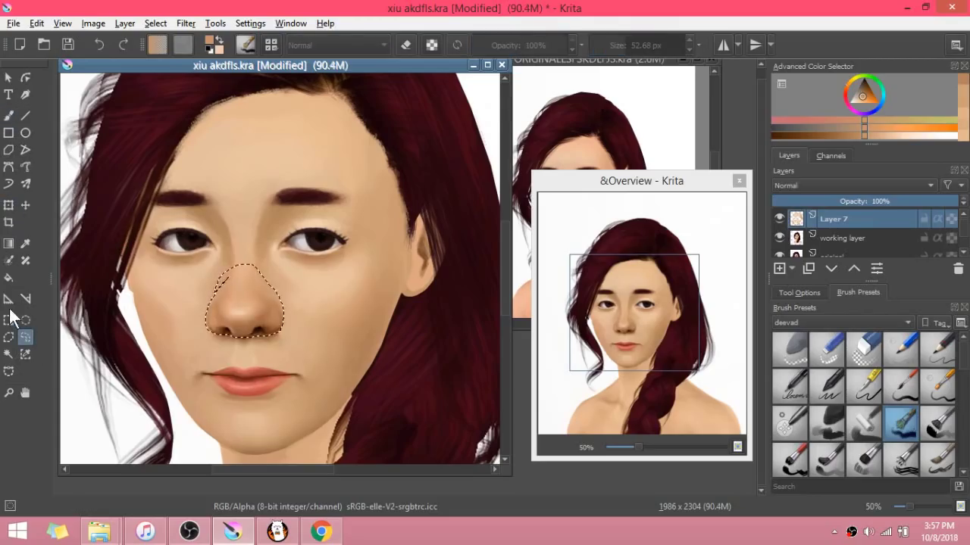
click(9, 319)
click(299, 288)
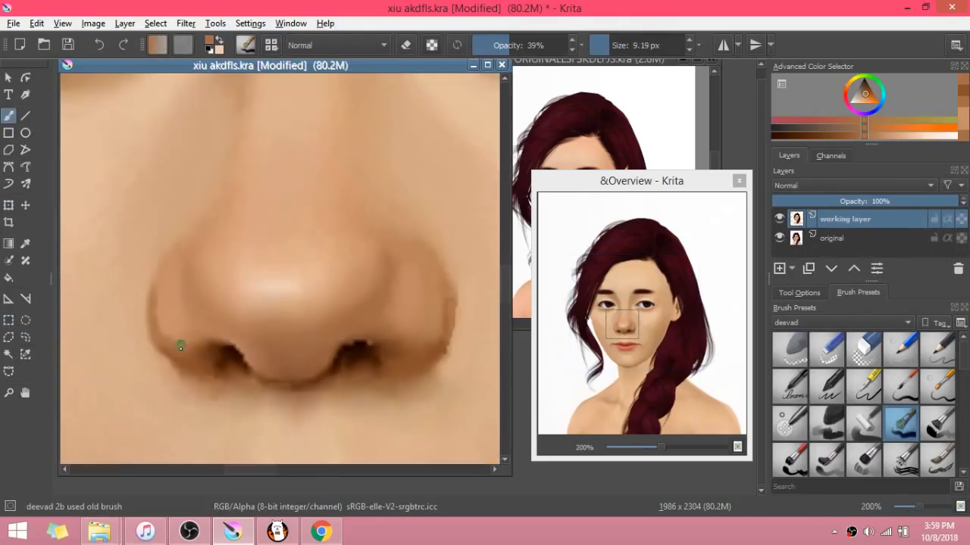
Step: Darken the nostril on the ear side with sampled dark brown, using a 9.19 px brush at 39% opacity
scroll(167, 313, down, 1)
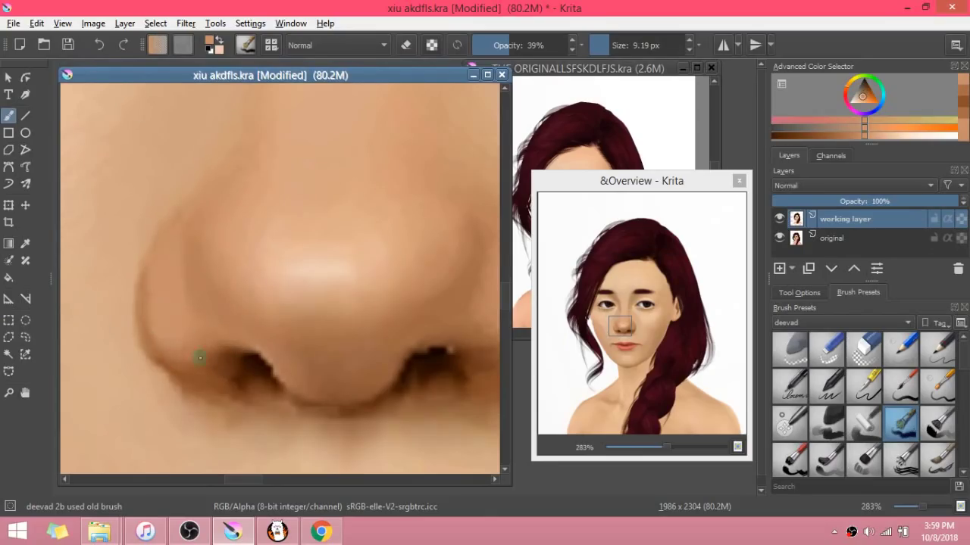
key(1)
scroll(339, 356, up, 3)
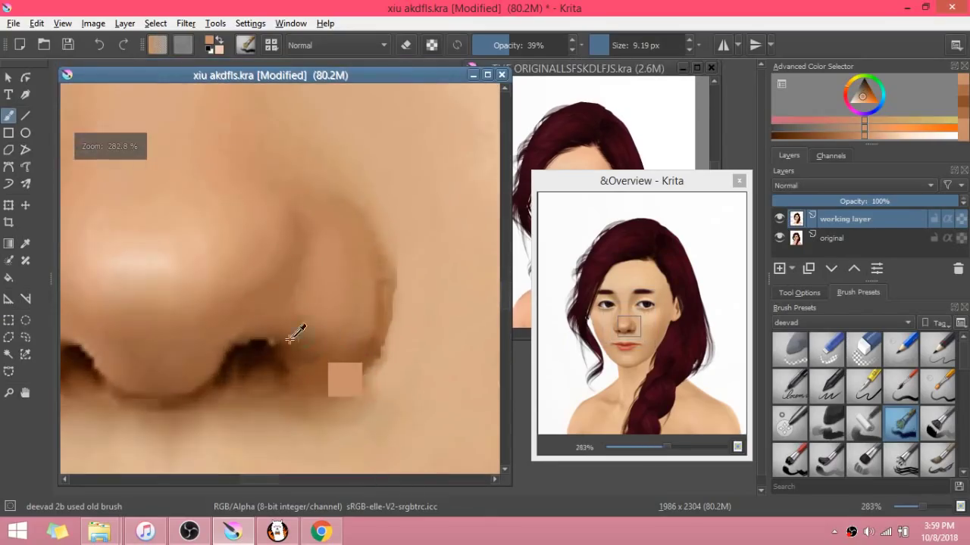
ctrl+click(293, 342)
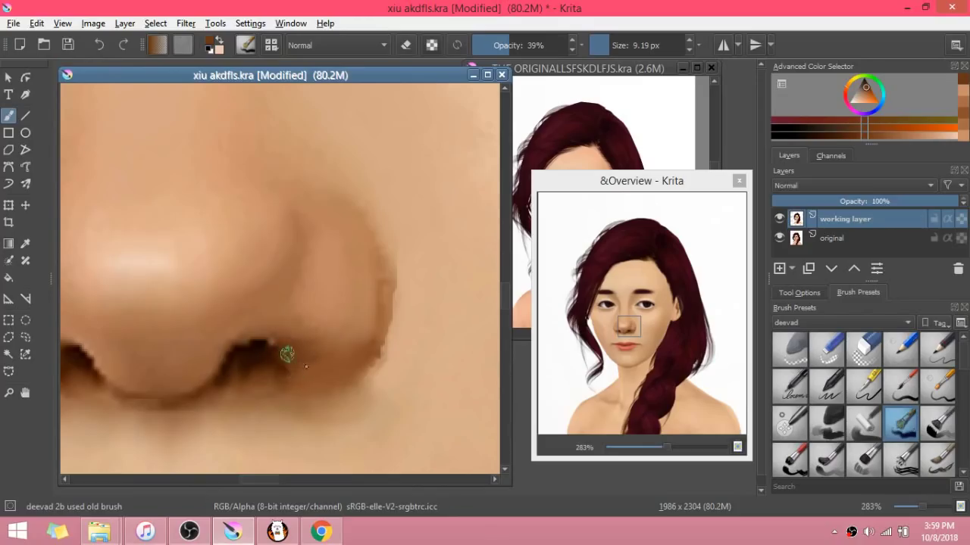
drag(303, 346, 297, 360)
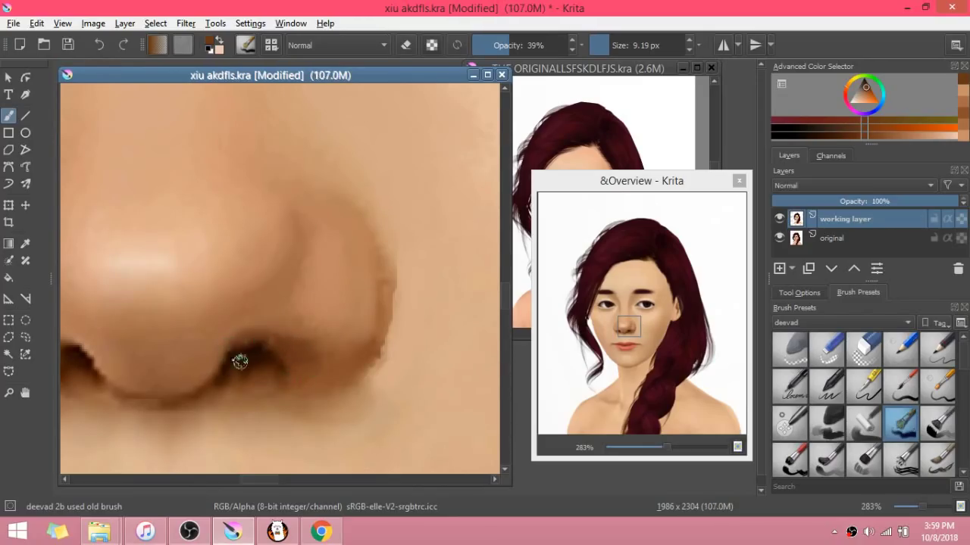
Step: Blend the nostril edges and the underside of the nose with sampled brown, using a 13.44 px brush at 39% opacity
scroll(240, 362, down, 1)
scroll(106, 366, up, 1)
ctrl+click(336, 364)
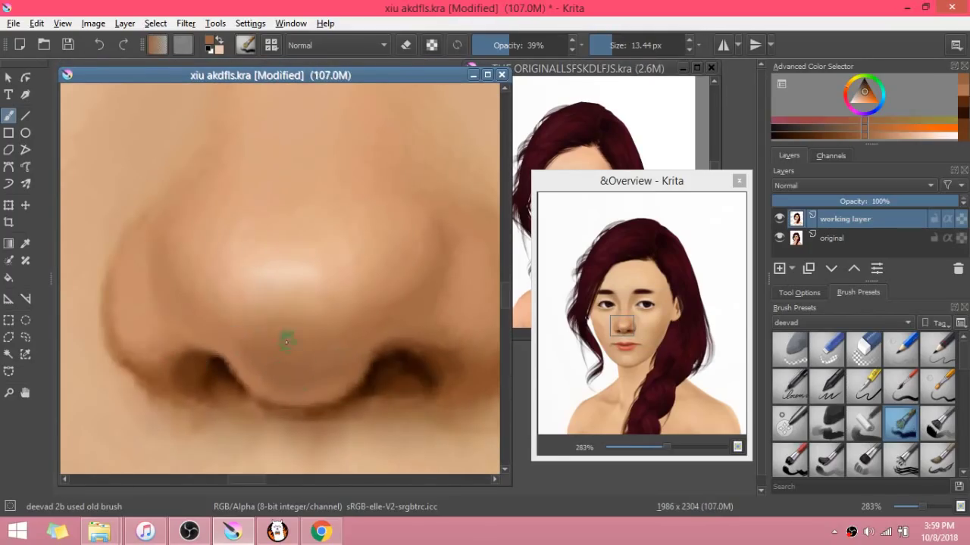
key(1)
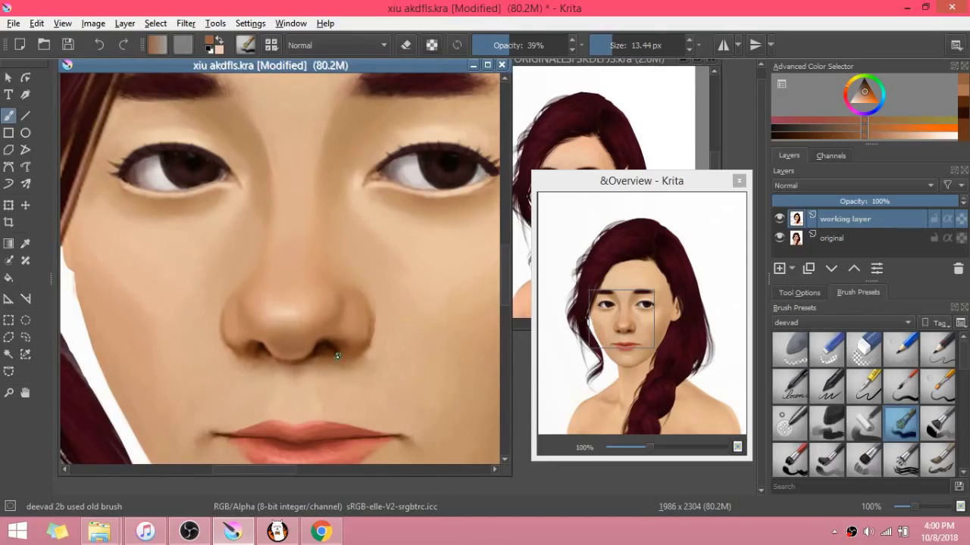
Step: Blend sampled skin tones over the nose bridge and tip at 39% opacity, and save the document
ctrl+click(258, 257)
scroll(228, 266, up, 1)
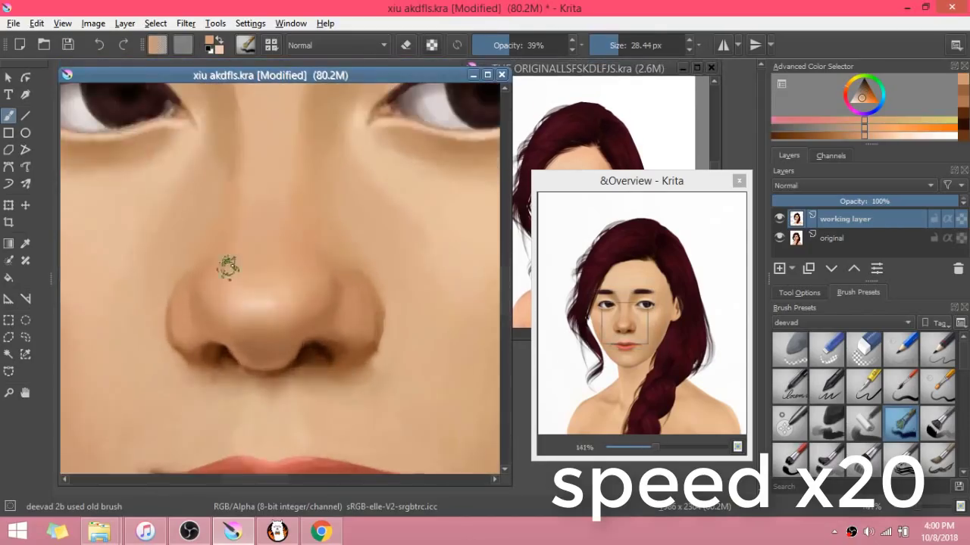
scroll(197, 278, up, 2)
scroll(303, 253, down, 1)
ctrl+click(303, 253)
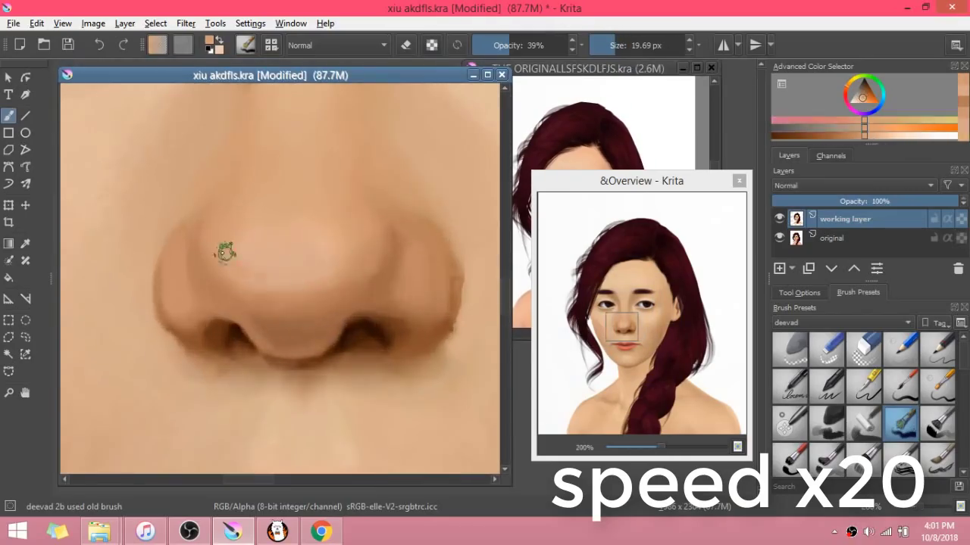
key(ctrl+s)
Step: Paint a light highlight on the ear-side nostril wing with a 19.69 px brush at 23% opacity
scroll(243, 394, down, 3)
scroll(230, 403, up, 3)
drag(396, 373, 402, 394)
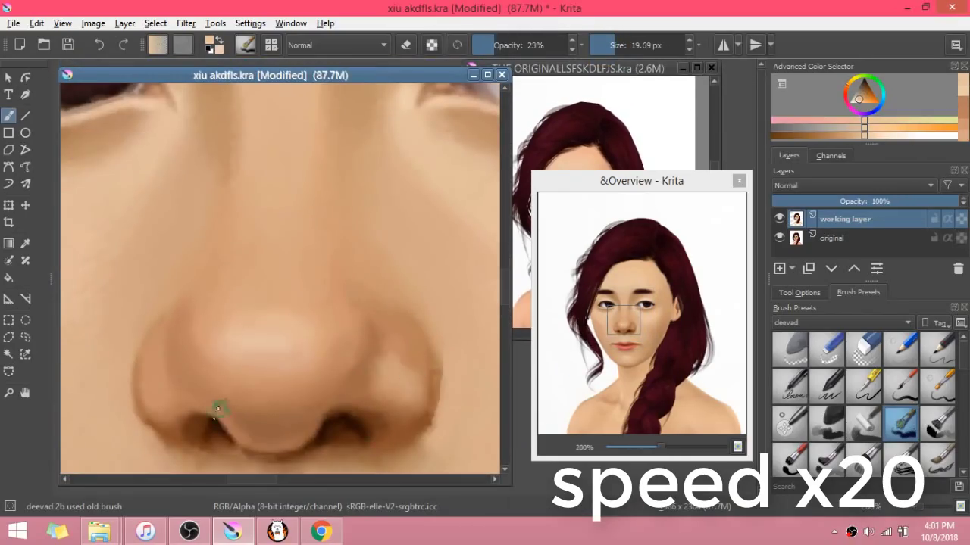
Step: Add a highlight to the opposite nostril wing and blend both wings with sampled skin tones at 23% opacity
ctrl+click(392, 361)
scroll(379, 382, up, 1)
ctrl+click(296, 333)
scroll(363, 325, down, 2)
scroll(205, 326, up, 2)
scroll(271, 311, down, 1)
ctrl+click(322, 326)
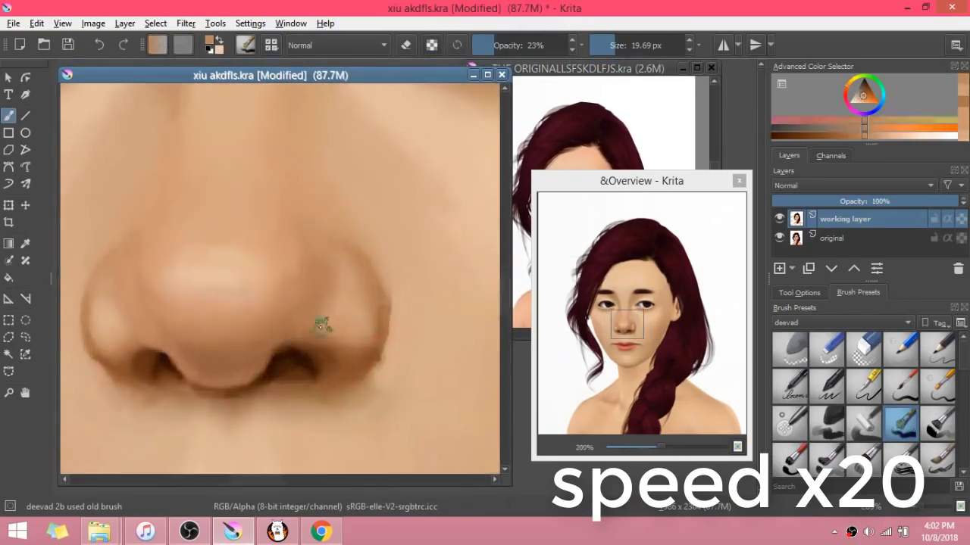
Step: Smooth the jagged outer edge of the ear-side nostril wing with sampled skin tones, using a 14.35 px brush at 63% opacity
scroll(310, 360, up, 3)
scroll(399, 275, down, 3)
scroll(196, 325, up, 1)
scroll(169, 341, down, 2)
scroll(379, 348, up, 3)
ctrl+click(390, 154)
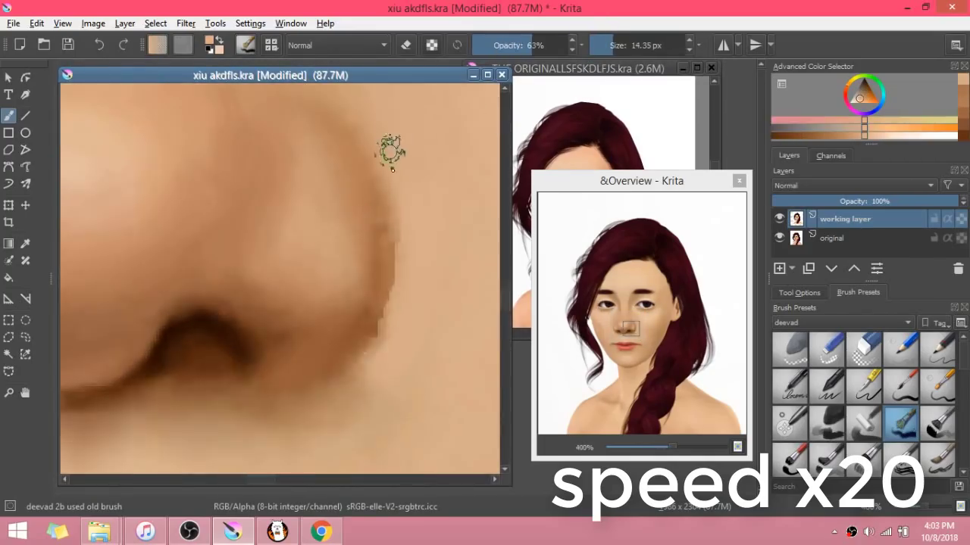
scroll(408, 309, down, 3)
ctrl+click(422, 156)
ctrl+click(405, 304)
drag(403, 338, 405, 357)
scroll(454, 341, down, 4)
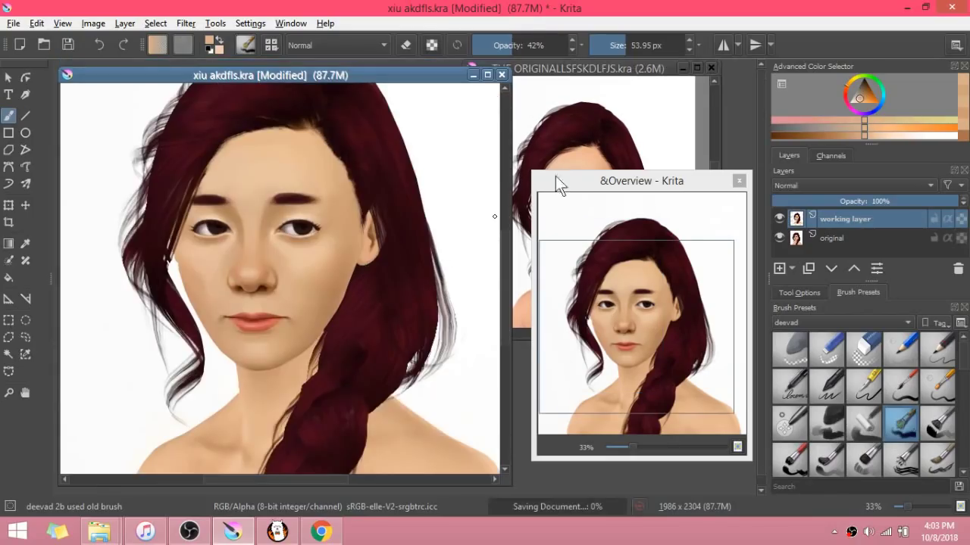
Step: Reposition the floating Overview window beside the canvas and enlarge it to show a bigger preview
drag(621, 174, 737, 170)
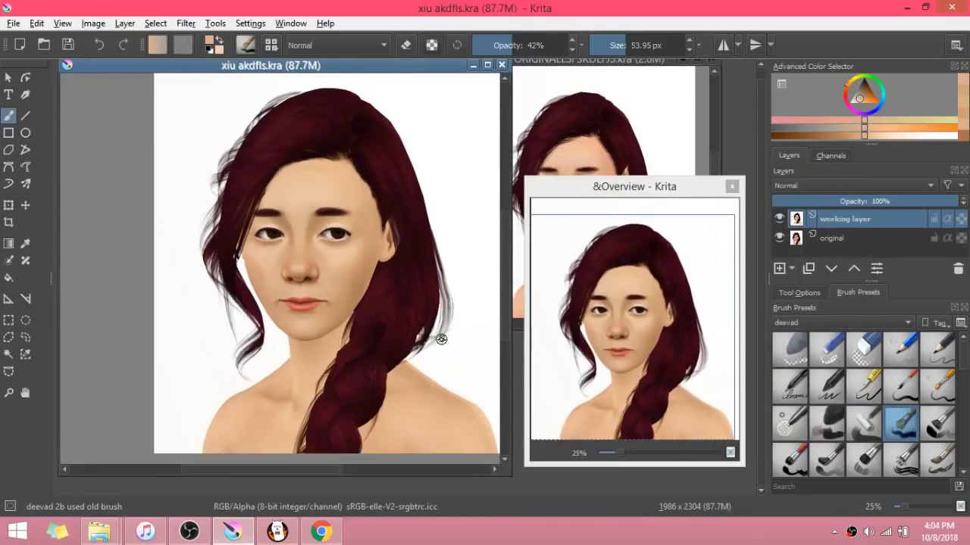
drag(656, 193, 718, 60)
drag(498, 66, 572, 218)
drag(72, 332, 787, 522)
drag(791, 193, 600, 163)
Step: Toggle the working layer's visibility repeatedly to compare the repainted portrait with the original layer
click(780, 234)
click(781, 233)
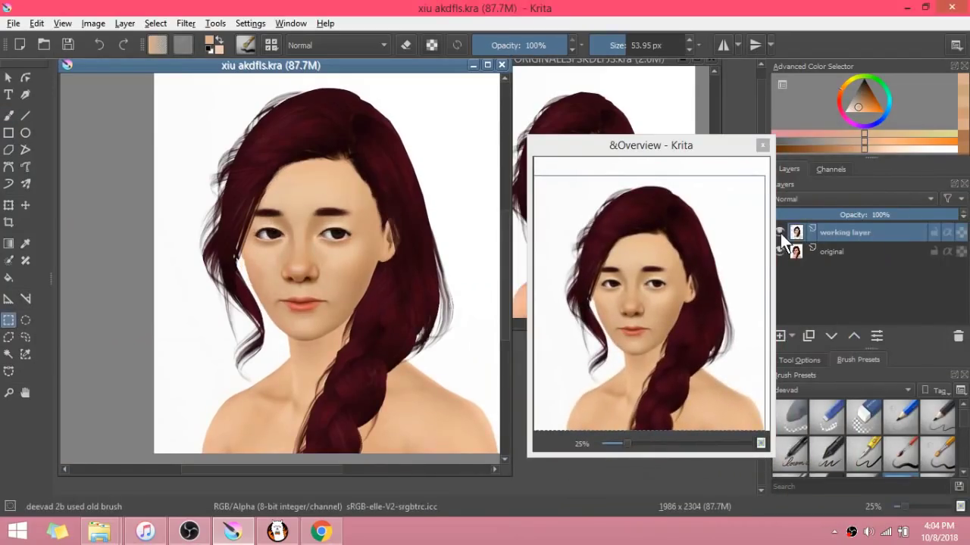
click(780, 233)
click(780, 234)
click(780, 233)
click(781, 233)
click(780, 233)
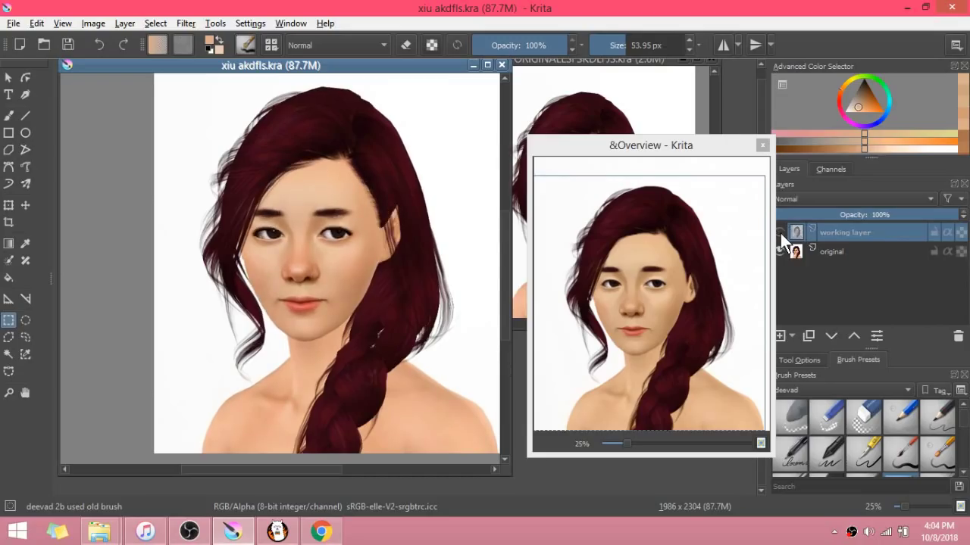
click(781, 233)
click(781, 234)
click(781, 233)
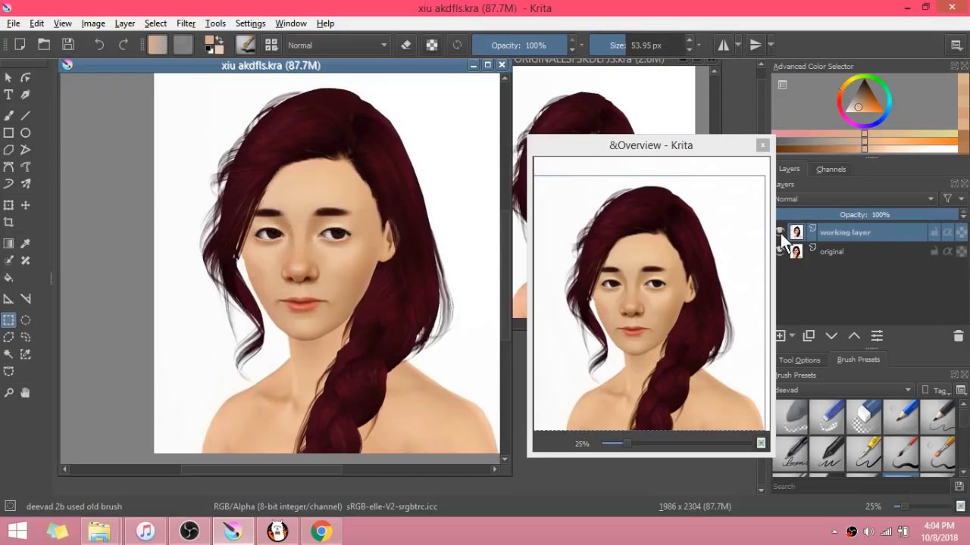
click(780, 233)
click(780, 233)
click(780, 233)
scroll(288, 249, up, 1)
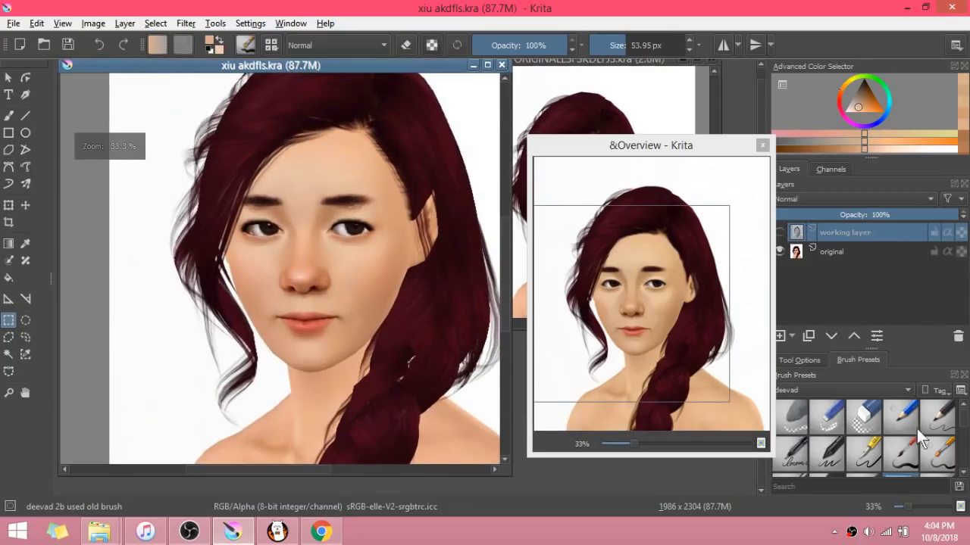
Step: Choose the deevad 2a deform preset with the Freehand Brush and try to deform the eye beside the loose hair strand
scroll(815, 428, down, 2)
click(788, 430)
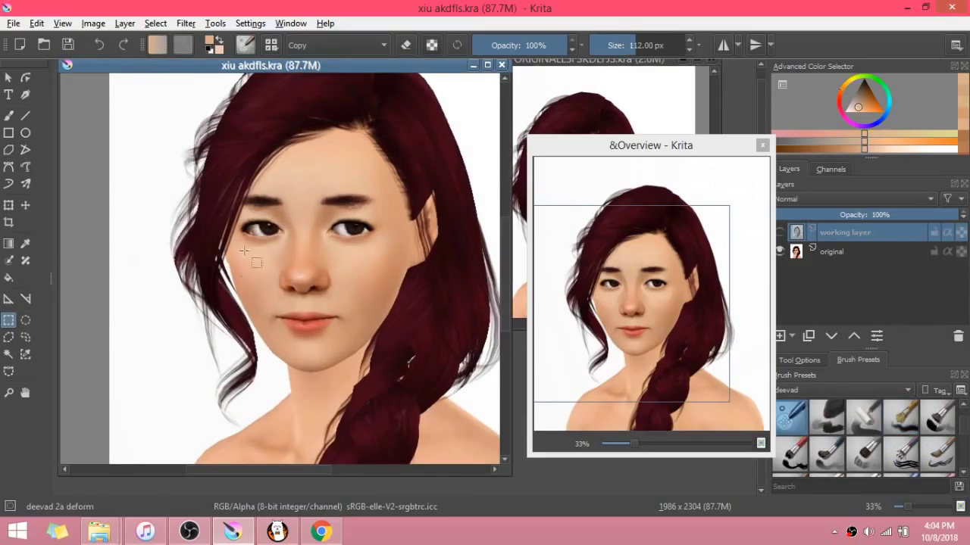
scroll(244, 251, up, 1)
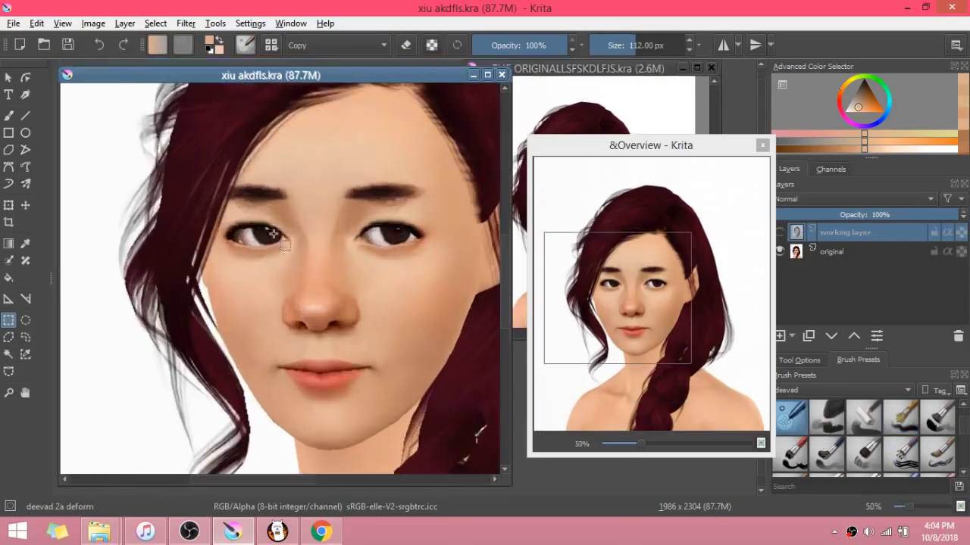
click(9, 117)
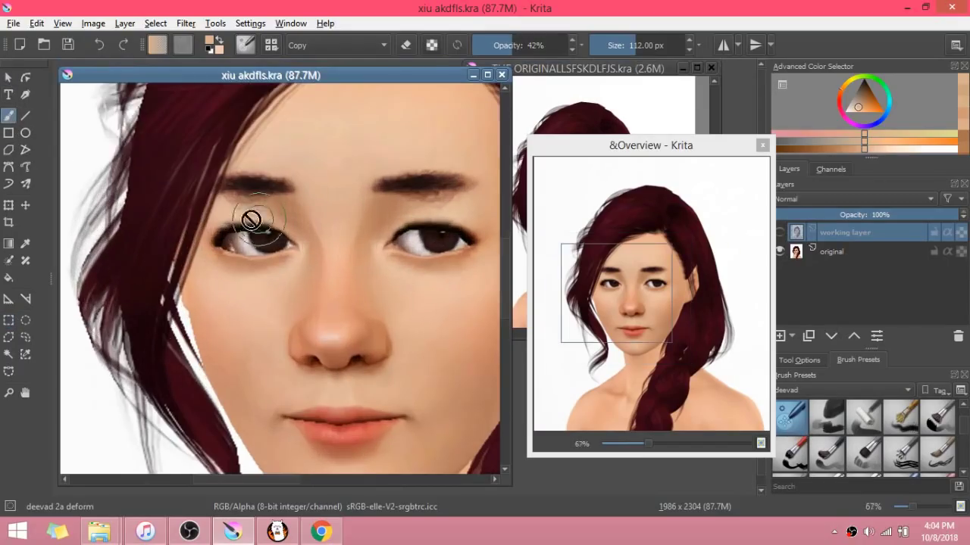
scroll(249, 221, up, 1)
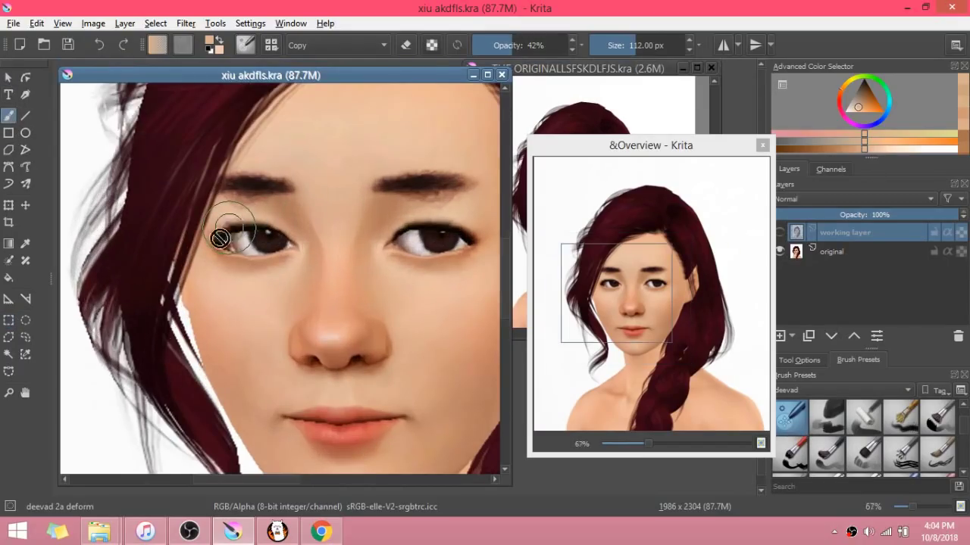
click(227, 236)
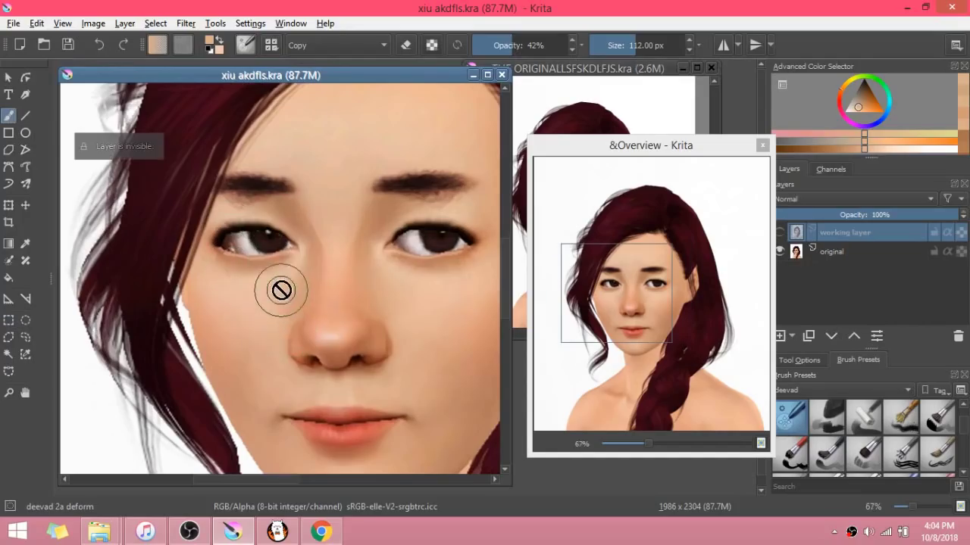
Step: Show the working layer and reshape the eye beside the loose hair strand with a 77.14 px deform brush at 42% opacity
click(780, 233)
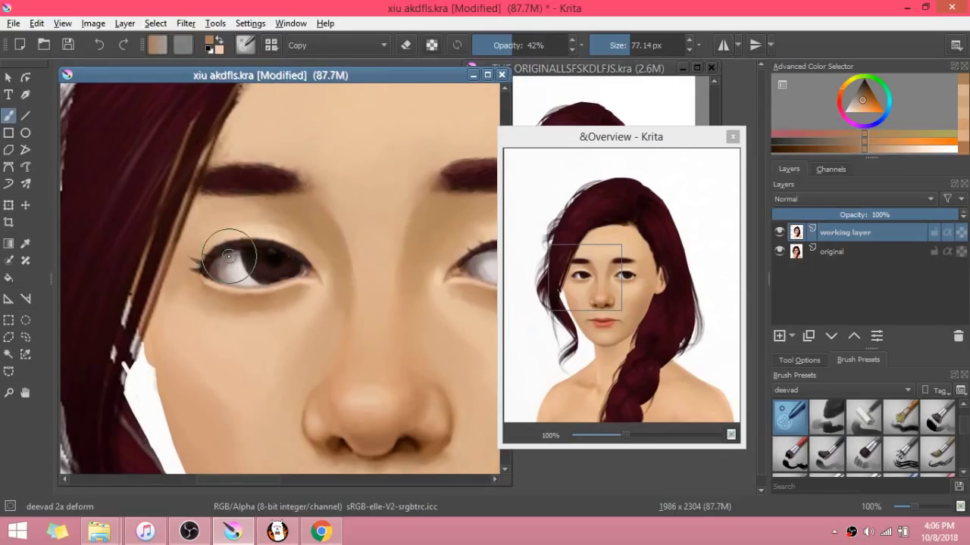
mouse_move(228, 256)
mouse_down()
mouse_move(228, 229)
mouse_move(263, 259)
mouse_up()
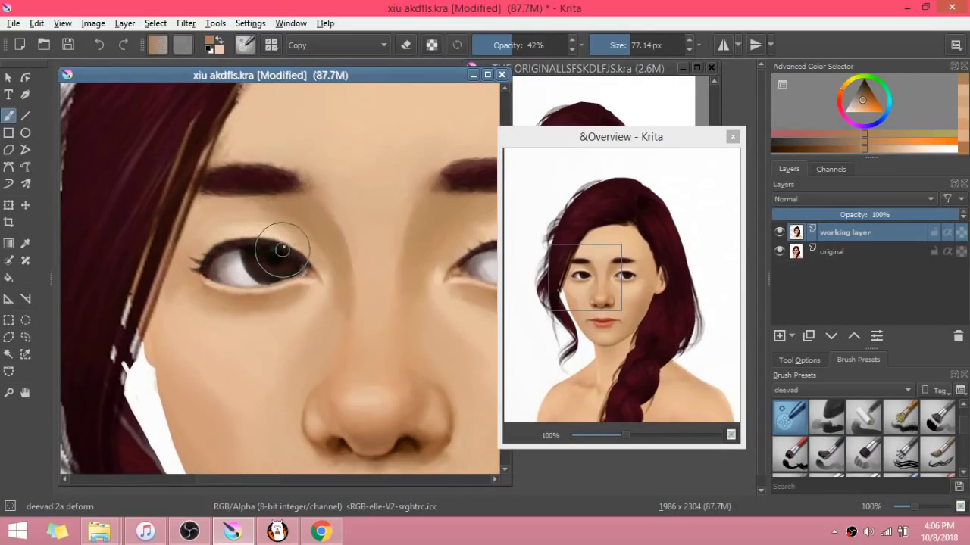
scroll(353, 285, down, 3)
scroll(440, 268, up, 3)
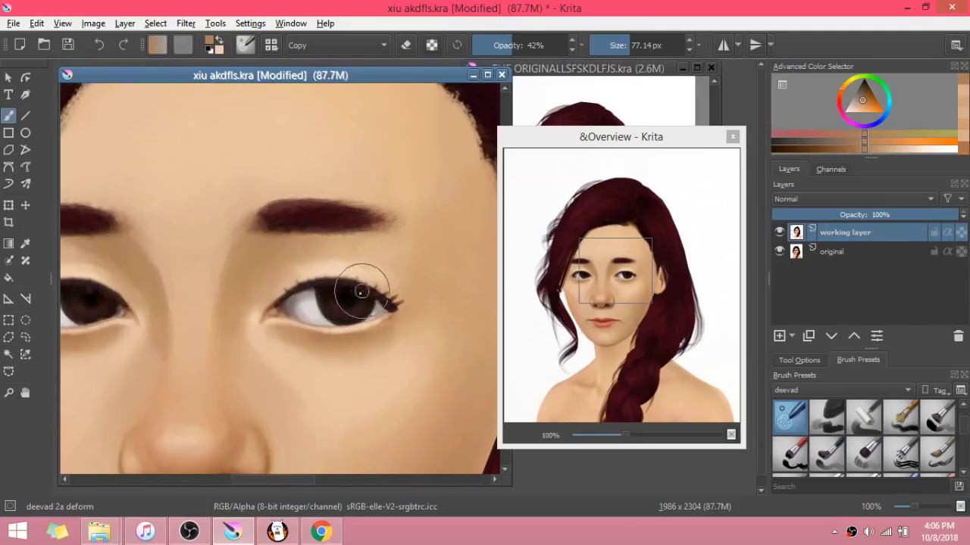
Step: Blend sampled brown into the shadow beneath the nostril with a 12.19 px brush at 26% opacity, and save the document
key(2)
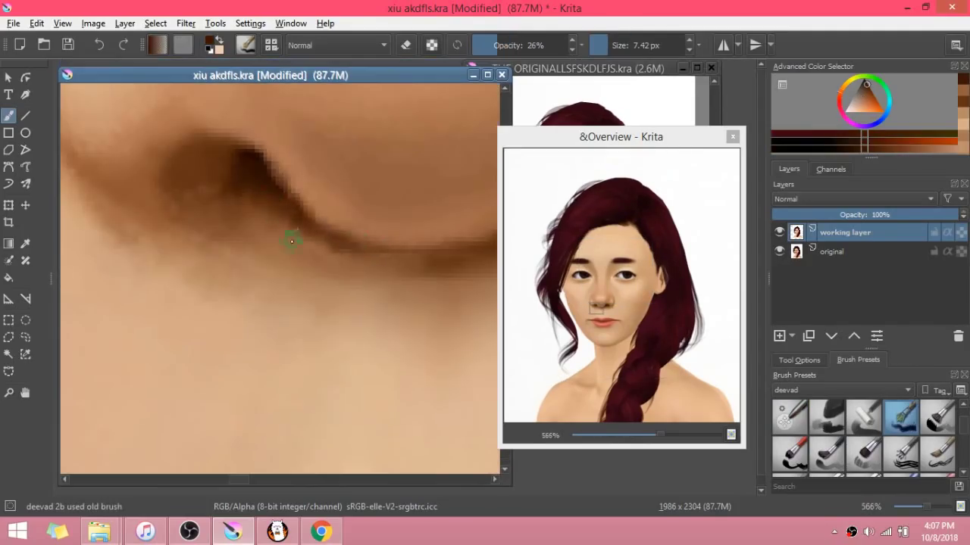
ctrl+click(291, 225)
mouse_move(282, 219)
shift+mouse_down()
mouse_move(300, 220)
mouse_move(268, 225)
shift+mouse_up()
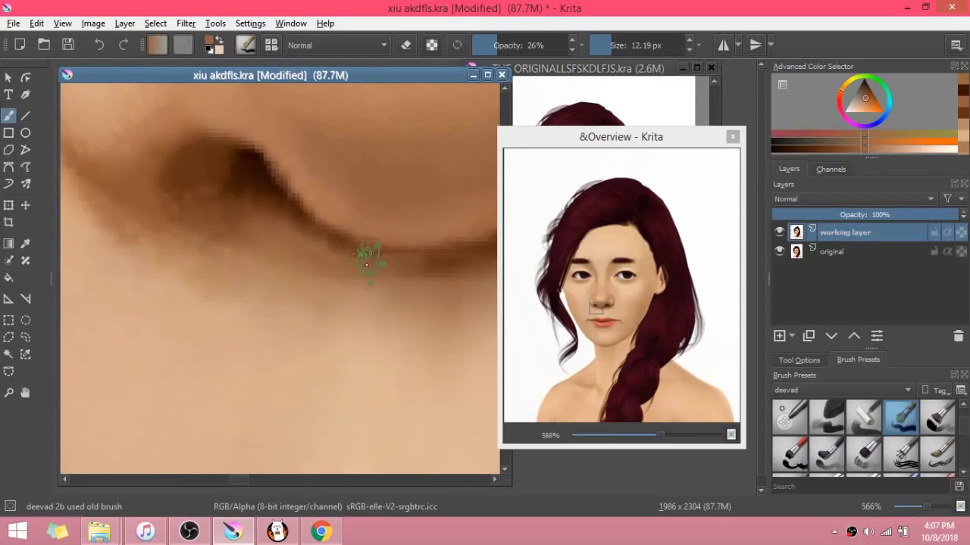
scroll(303, 227, down, 7)
key(ctrl+s)
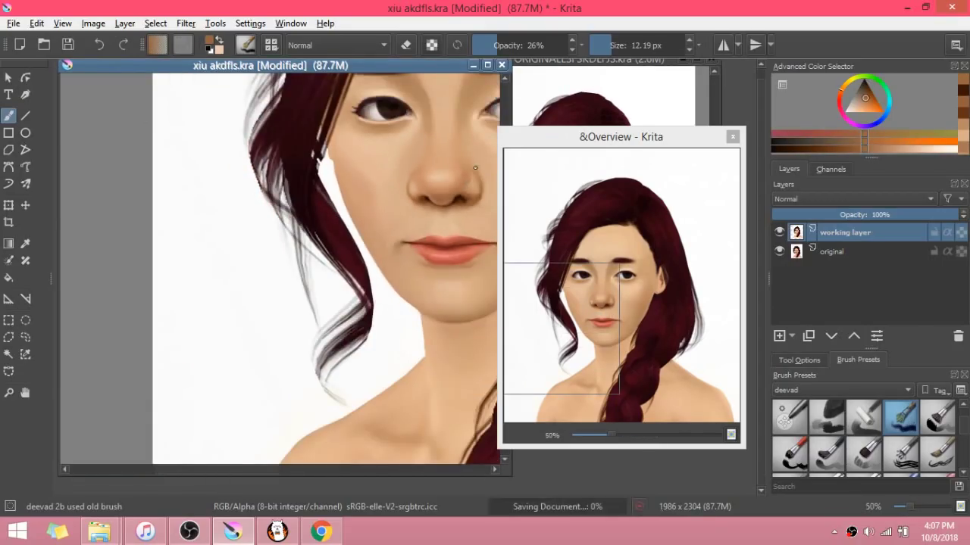
Step: Set the brush opacity to 53% and blend sampled shadow tones into the edges of both nostrils at 12.19 px
scroll(479, 173, up, 4)
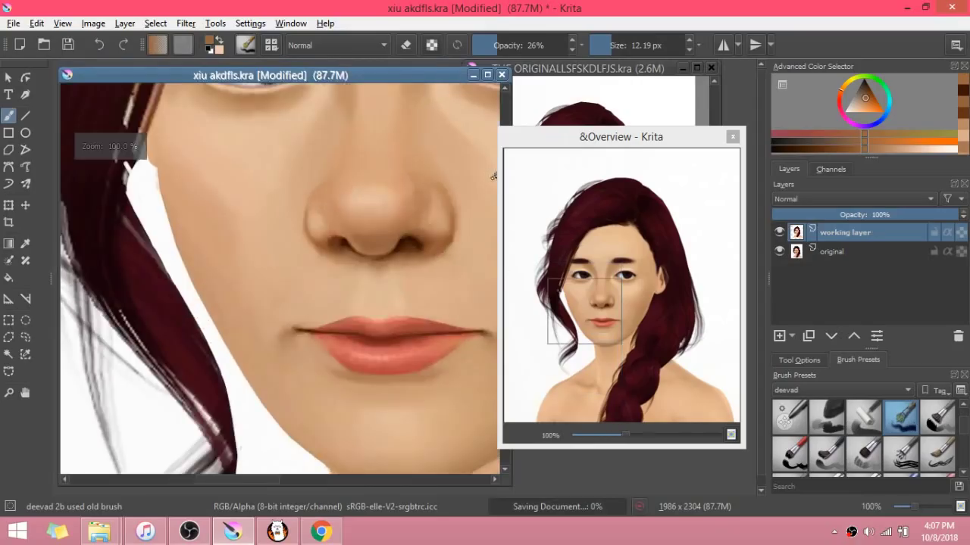
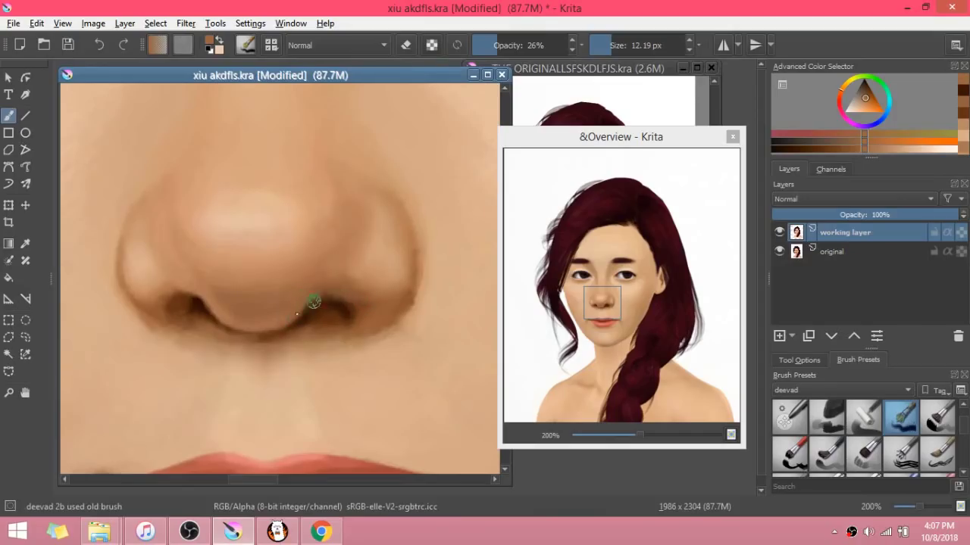
drag(497, 50, 523, 53)
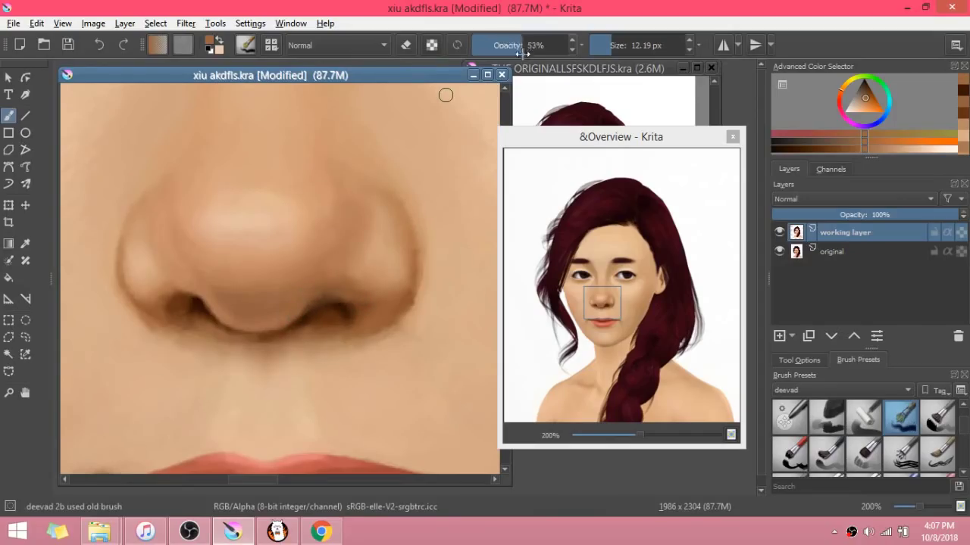
drag(323, 318, 296, 312)
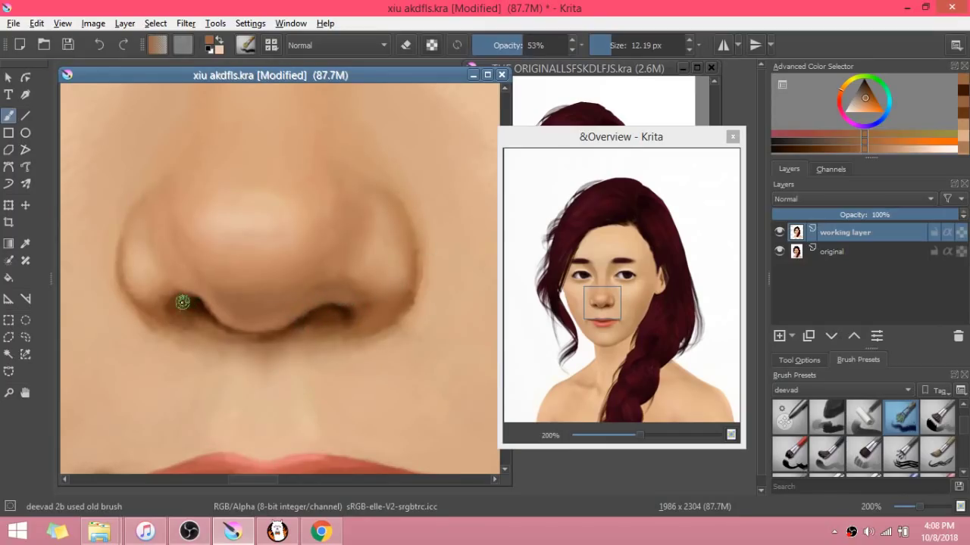
ctrl+click(184, 285)
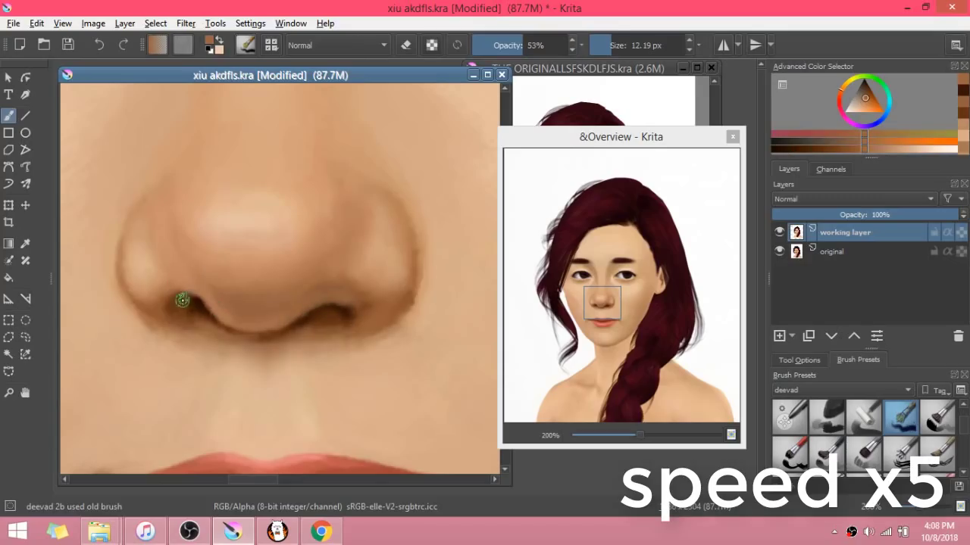
ctrl+click(181, 301)
mouse_move(189, 297)
mouse_down()
mouse_move(213, 305)
mouse_move(178, 303)
mouse_up()
Step: Soften the upper edge of the nostril farther from the loose strand with sampled skin tones, and save the document
ctrl+click(318, 292)
mouse_move(344, 305)
mouse_down()
mouse_move(361, 303)
mouse_move(357, 279)
mouse_move(344, 281)
mouse_up()
ctrl+click(349, 269)
ctrl+click(362, 285)
scroll(348, 282, down, 4)
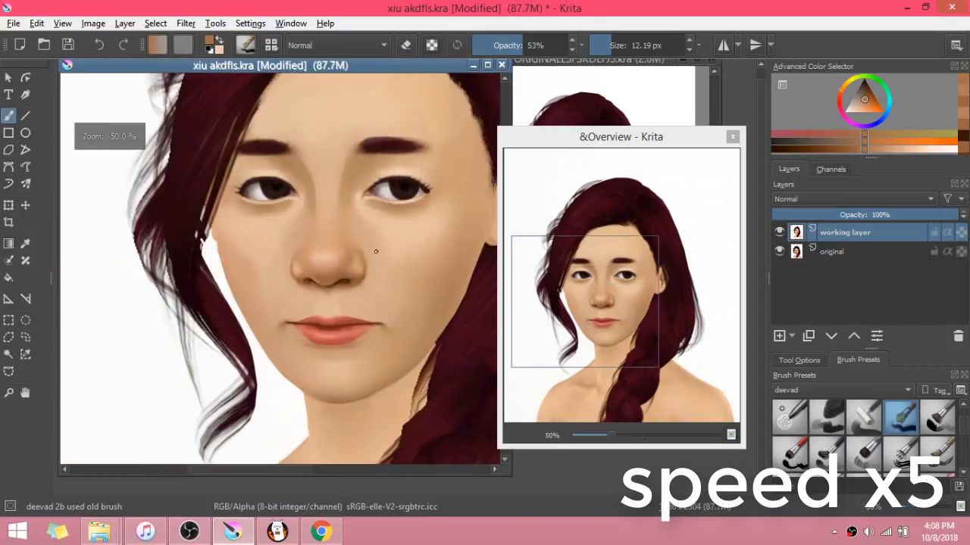
key(ctrl+s)
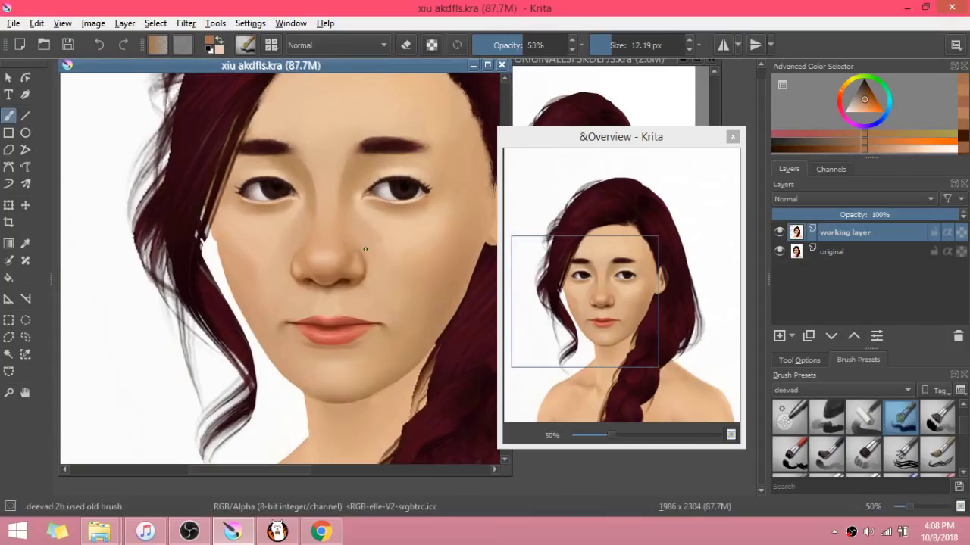
Step: Sample the shadow tone beneath the nose tip, check the cheek shading, and save the document
scroll(345, 256, up, 5)
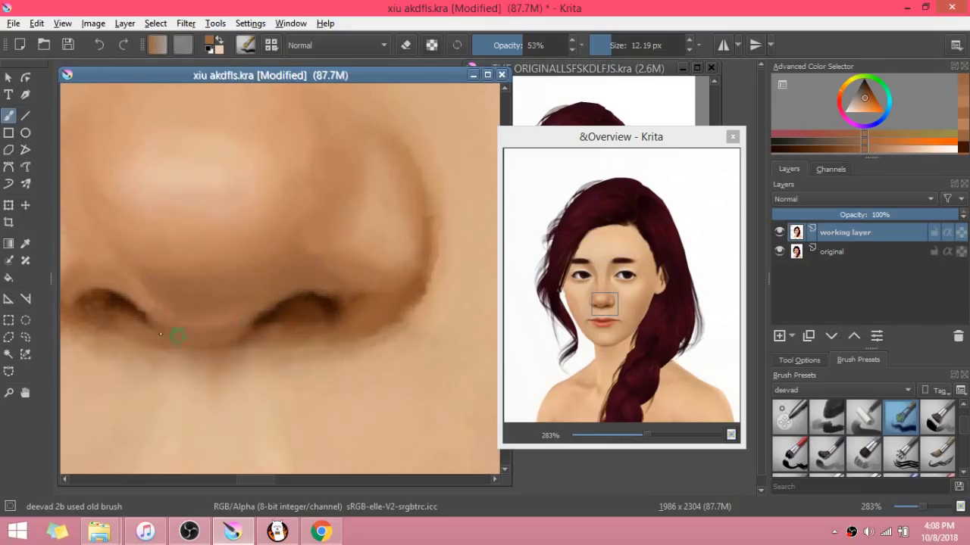
ctrl+click(185, 352)
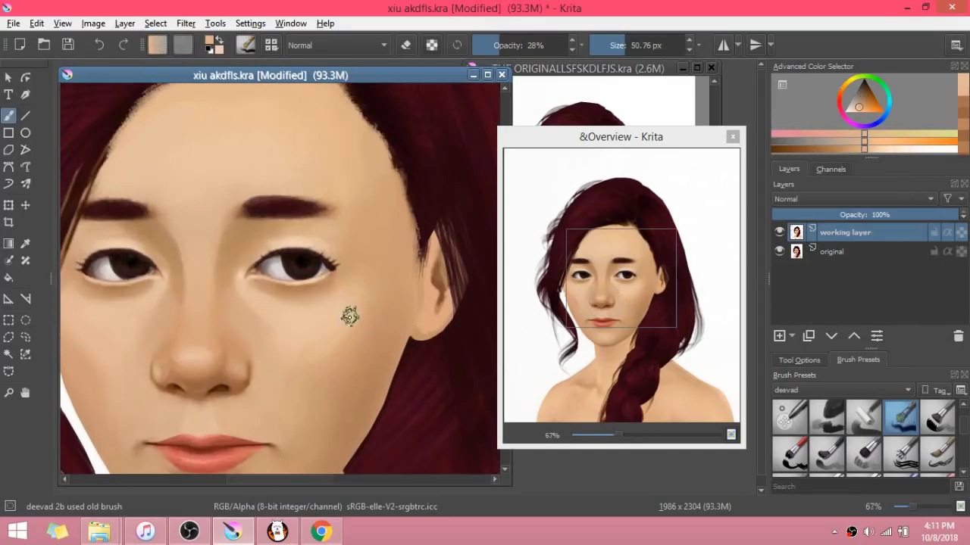
scroll(353, 347, up, 2)
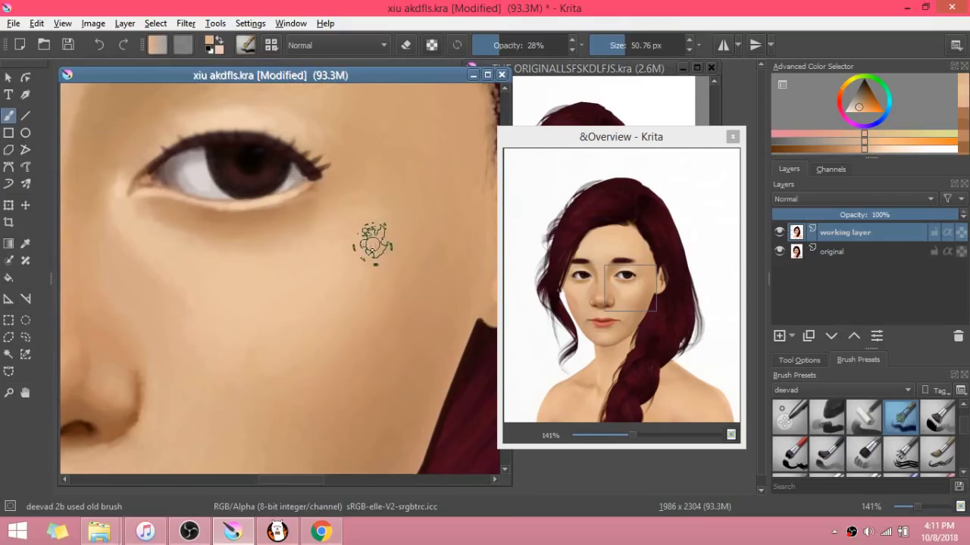
scroll(370, 316, down, 5)
key(ctrl+s)
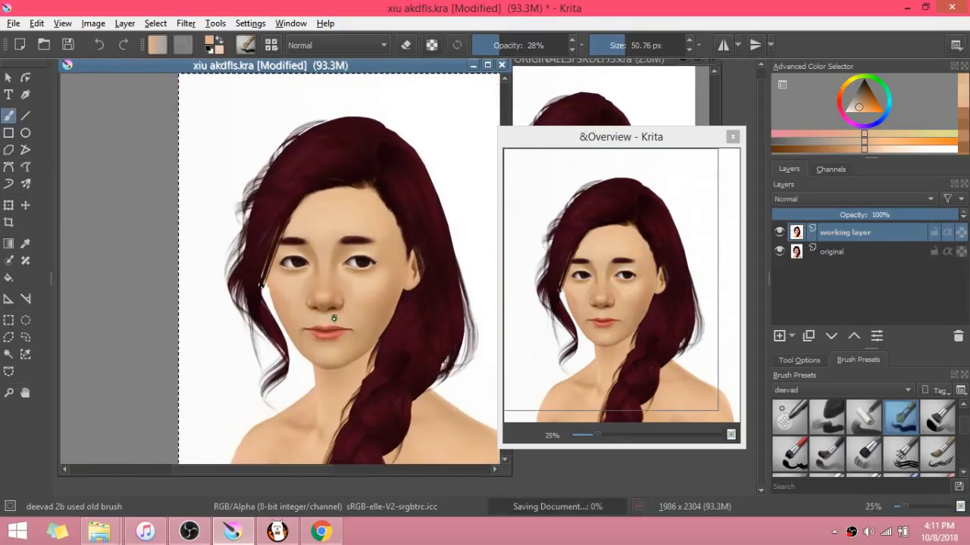
Step: Pick a colour in the colour selector and apply the Fill tool to the background beside the hair
scroll(436, 299, up, 2)
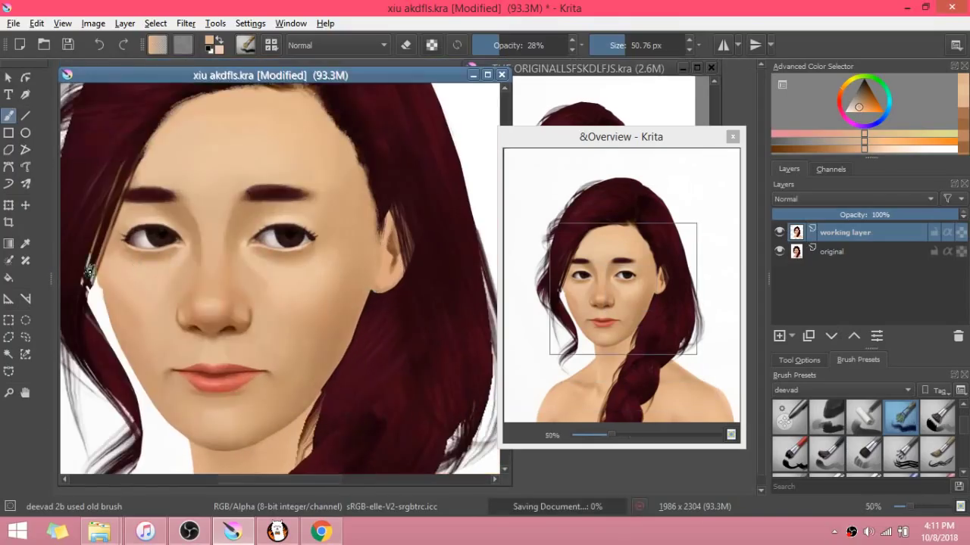
scroll(190, 289, down, 2)
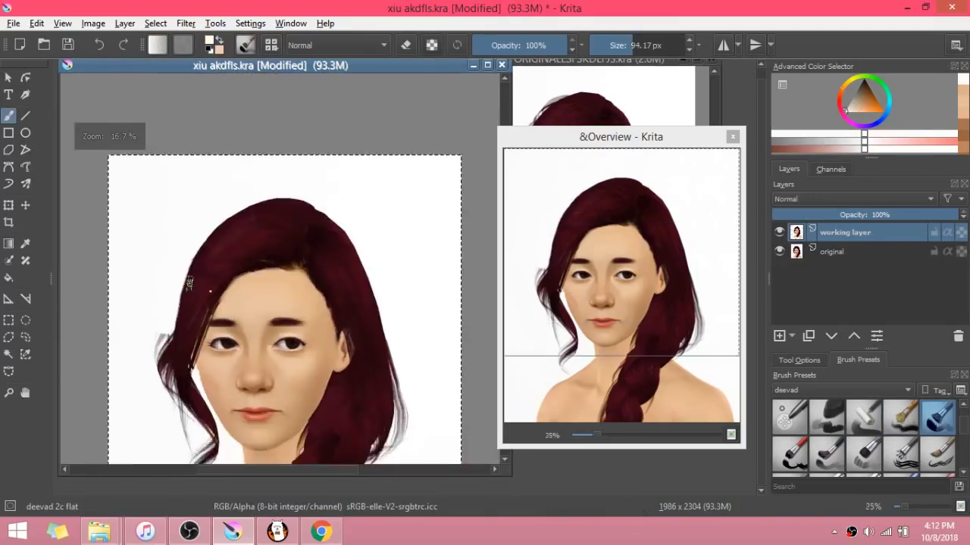
scroll(198, 385, up, 1)
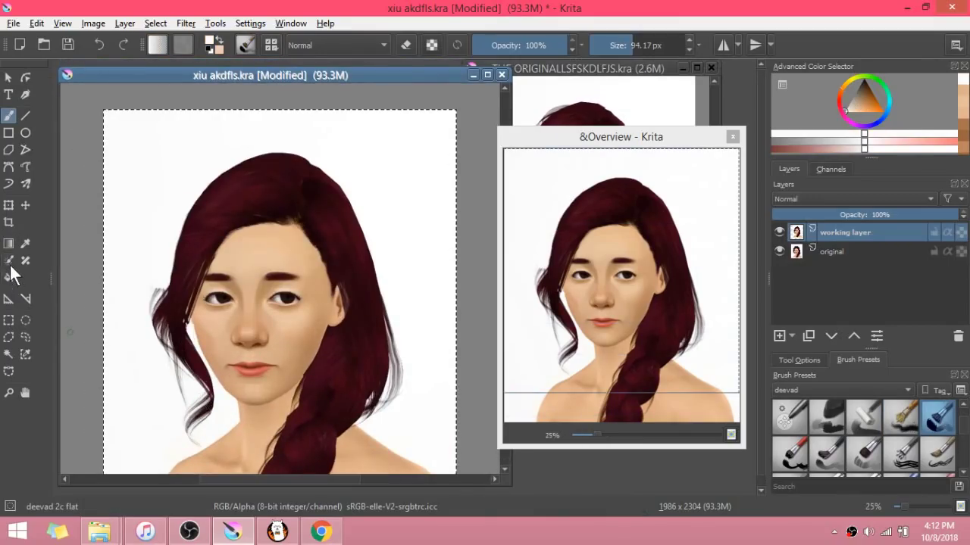
click(8, 277)
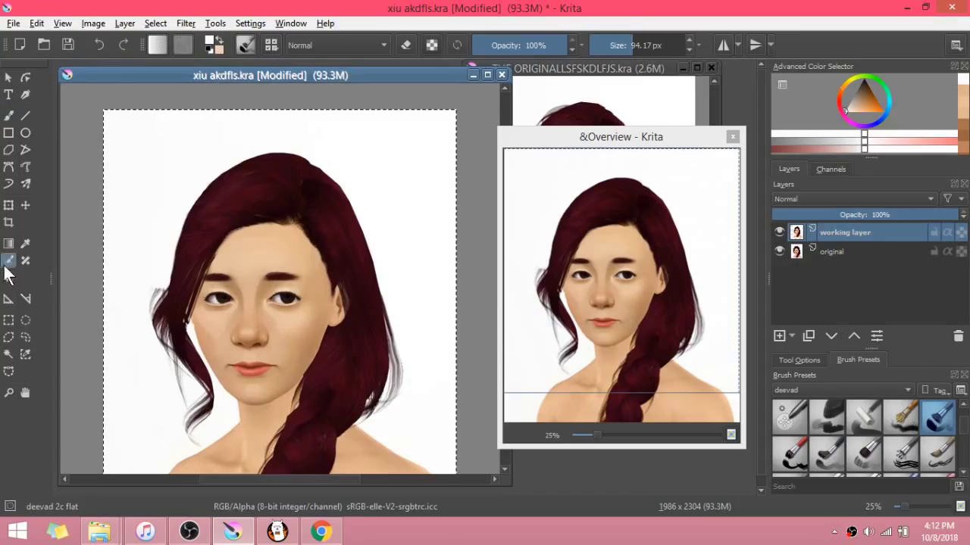
click(864, 113)
click(430, 278)
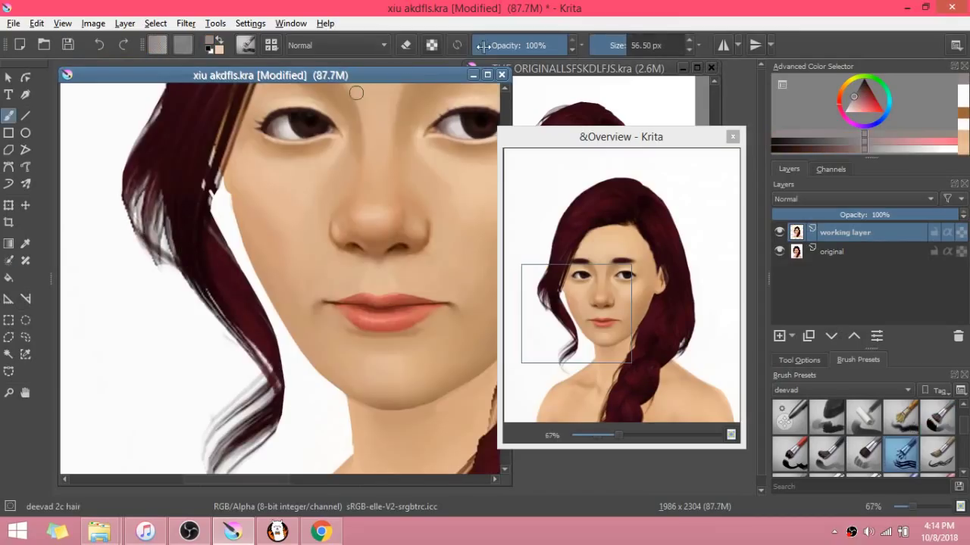
Step: Paint over the loose strand's wispy outer edge with the deevad 2c hair brush at 23% opacity and 63.28 px
drag(482, 46, 494, 46)
drag(638, 45, 629, 45)
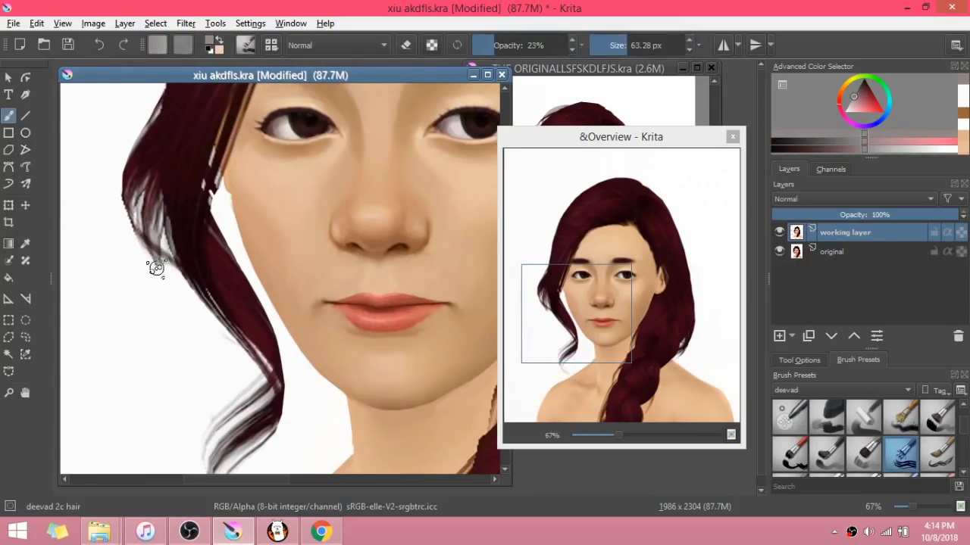
mouse_move(153, 268)
mouse_down()
mouse_move(135, 195)
mouse_move(165, 262)
mouse_up()
drag(137, 182, 168, 268)
mouse_move(140, 208)
mouse_down()
mouse_move(184, 288)
mouse_move(226, 335)
mouse_up()
key(ctrl+z)
drag(163, 236, 225, 329)
drag(189, 291, 244, 361)
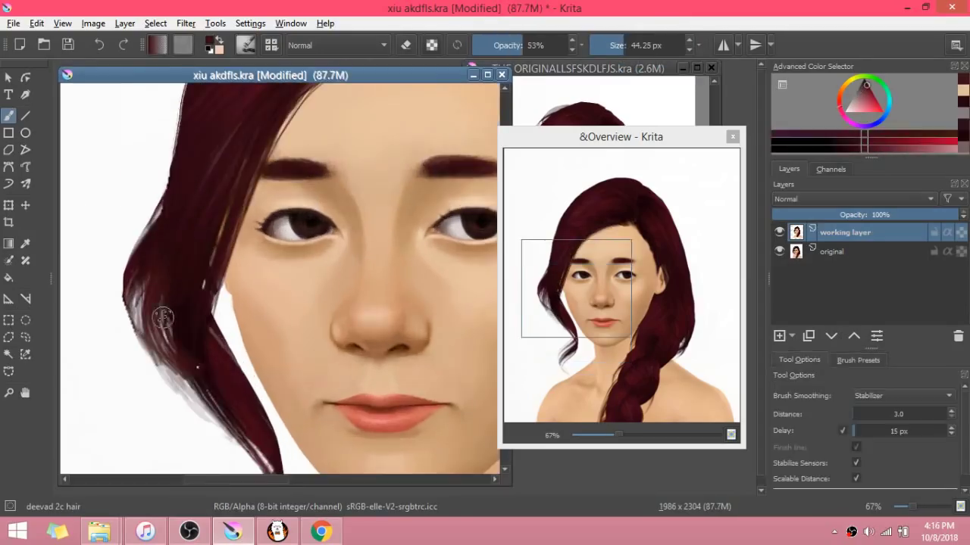
Step: Paint dark red hair down the length of the loose strand with a 44.25 px brush at 53% opacity
mouse_move(162, 314)
mouse_down()
mouse_move(147, 273)
mouse_move(187, 372)
mouse_move(155, 344)
mouse_move(144, 276)
mouse_move(154, 319)
mouse_move(140, 305)
mouse_move(266, 424)
mouse_move(152, 338)
mouse_move(252, 424)
mouse_move(166, 360)
mouse_move(265, 438)
mouse_up()
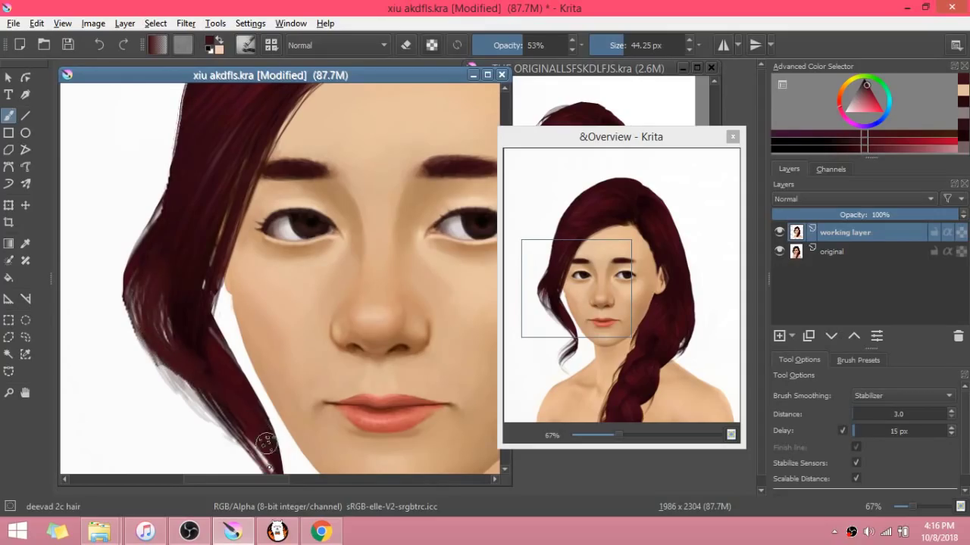
scroll(327, 344, down, 3)
scroll(329, 396, up, 3)
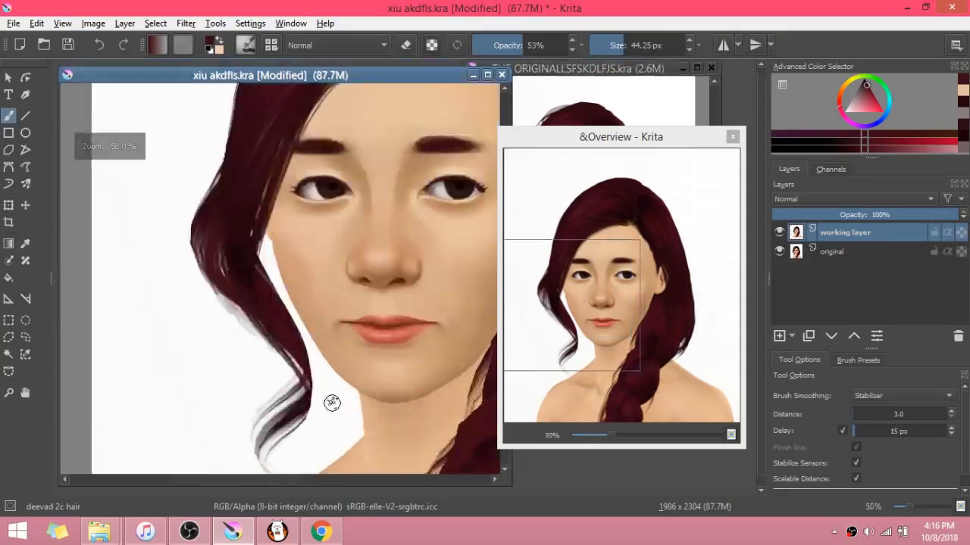
Step: Cover the grey fringe along the loose strand's outer edge with sampled background white, and rework that edge with a newly sampled colour
ctrl+click(180, 282)
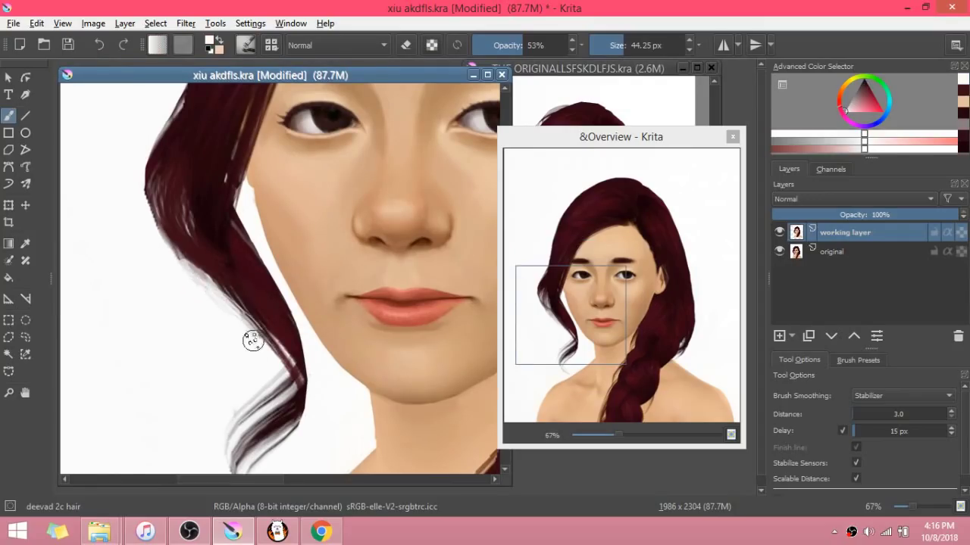
drag(165, 261, 287, 373)
scroll(296, 356, down, 1)
scroll(305, 366, up, 1)
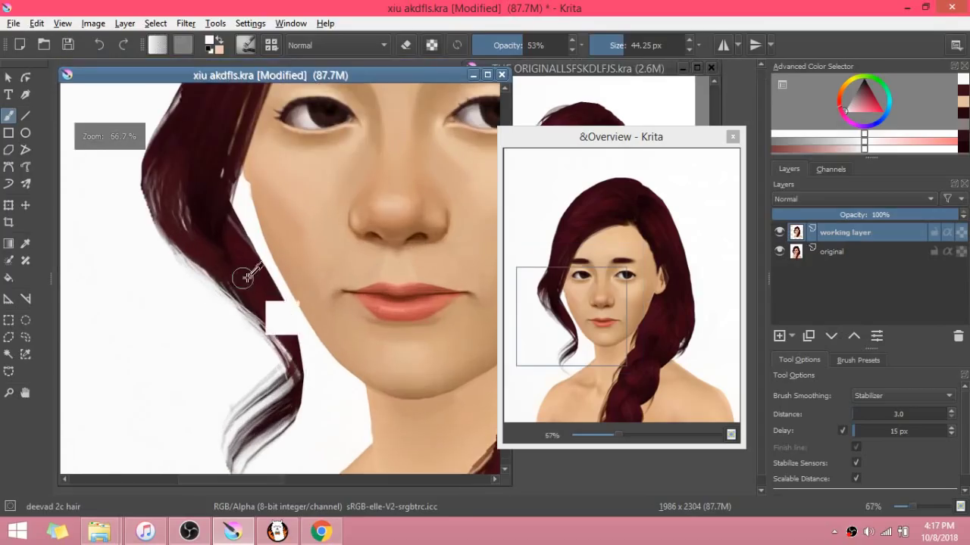
ctrl+click(242, 280)
mouse_move(203, 255)
mouse_down()
mouse_move(276, 360)
mouse_move(243, 332)
mouse_move(228, 291)
mouse_move(293, 364)
mouse_move(246, 301)
mouse_move(267, 326)
mouse_up()
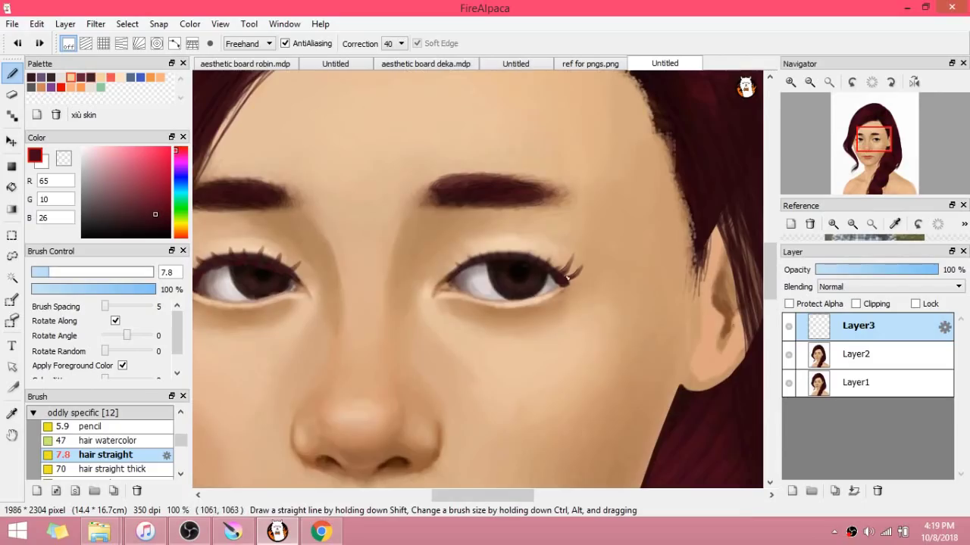
Step: In FireAlpaca, undo the last lash strokes at the outer corner of the eye nearest the ear
scroll(631, 276, up, 3)
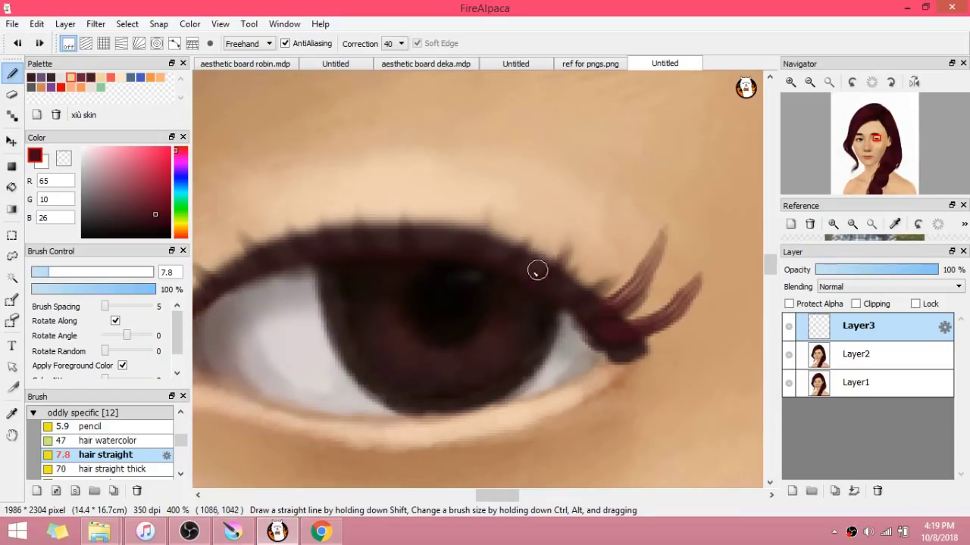
scroll(596, 197, down, 5)
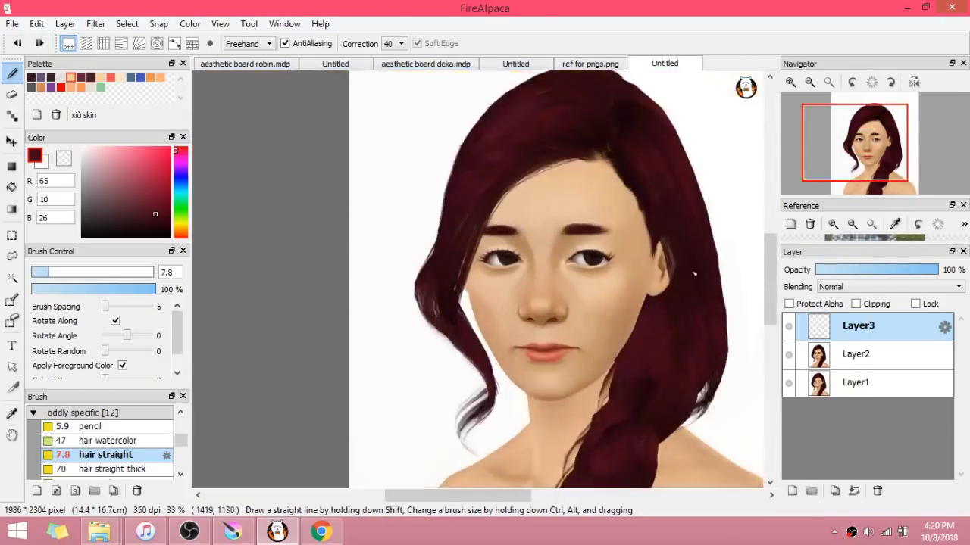
scroll(596, 256, up, 7)
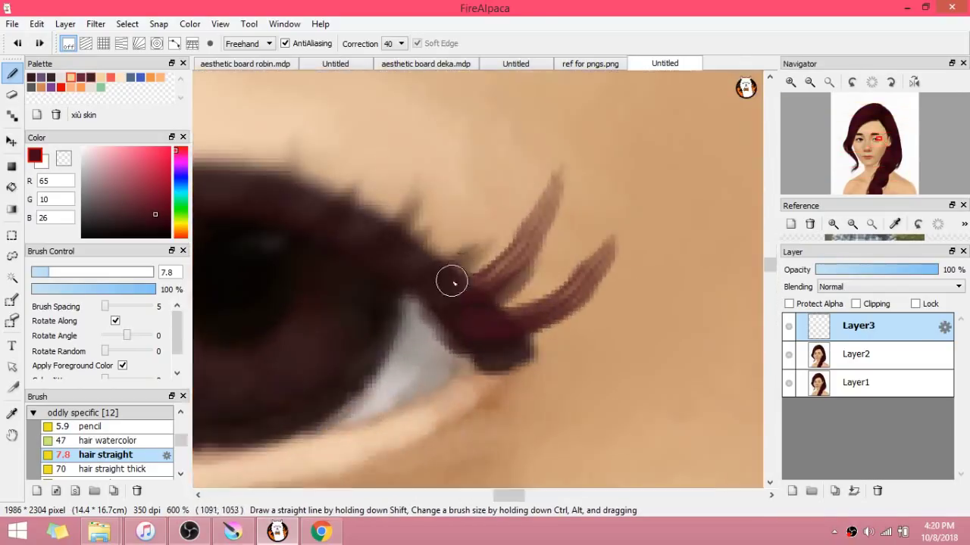
mouse_move(529, 242)
mouse_down()
mouse_move(478, 321)
mouse_move(547, 311)
mouse_move(529, 249)
mouse_move(473, 291)
mouse_move(501, 264)
mouse_up()
key(ctrl+z)
key(ctrl+z)
key(ctrl+z)
key(ctrl+z)
key(ctrl+z)
scroll(456, 307, down, 1)
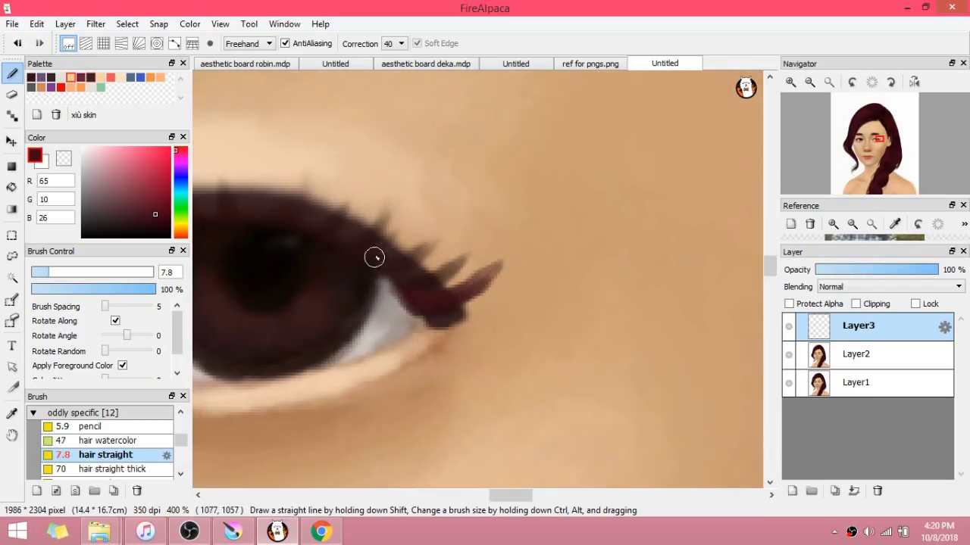
Step: Draw dark red upper lashes near the outer corner of the eye with the 7.8 px hair straight brush
drag(398, 256, 459, 213)
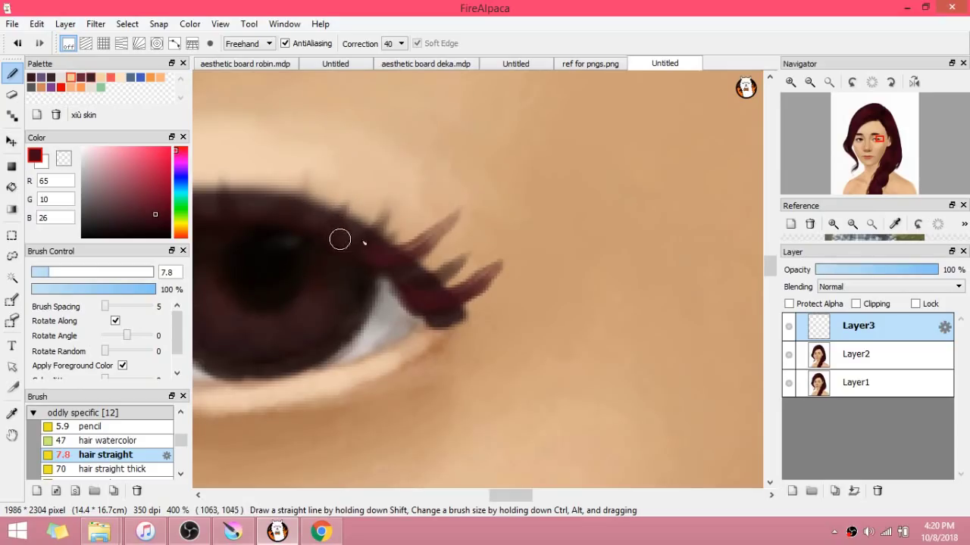
drag(362, 221, 390, 152)
drag(340, 236, 383, 188)
drag(382, 268, 431, 225)
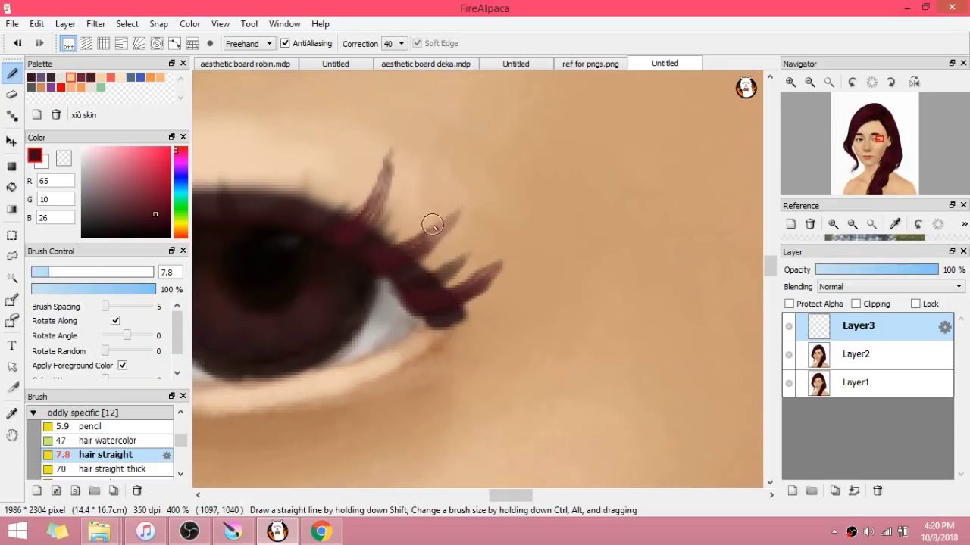
Step: Draw upper lashes toward the inner corner of the same eye with the hair straight brush
scroll(386, 231, up, 1)
scroll(368, 209, down, 1)
scroll(348, 200, down, 5)
scroll(303, 184, up, 5)
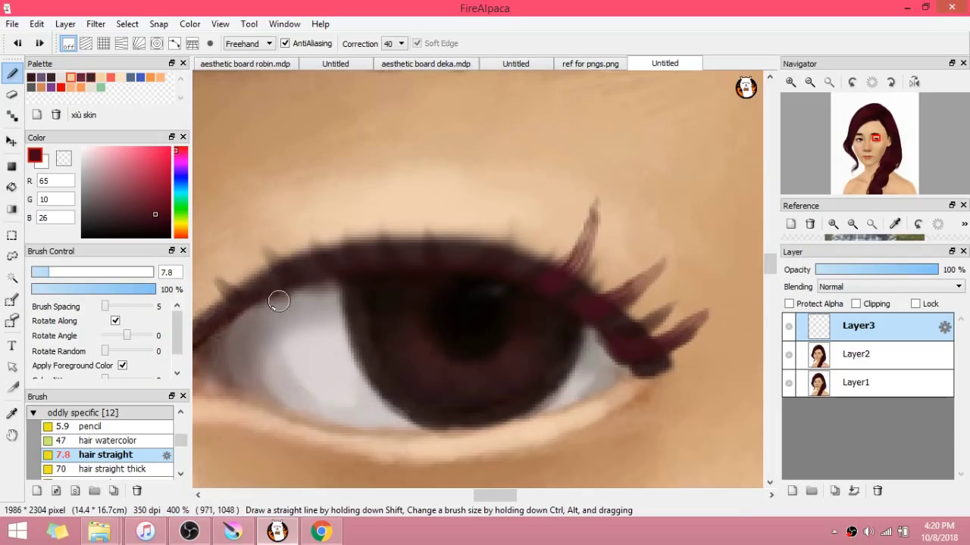
drag(262, 309, 203, 271)
drag(336, 279, 250, 240)
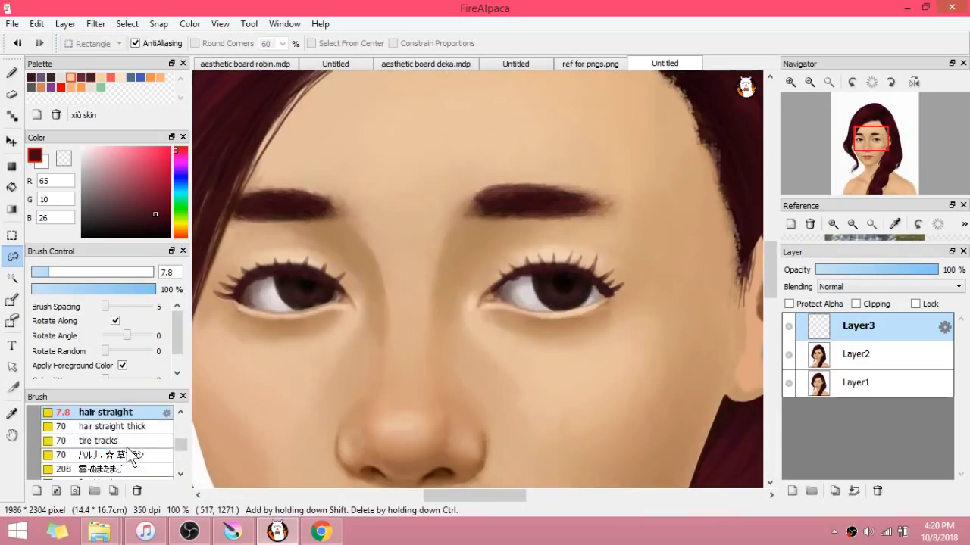
Step: Paint soft strands down the hairline from the forehead to the ear with the hair watercolor brush at 47 px and 9% opacity
scroll(127, 447, down, 3)
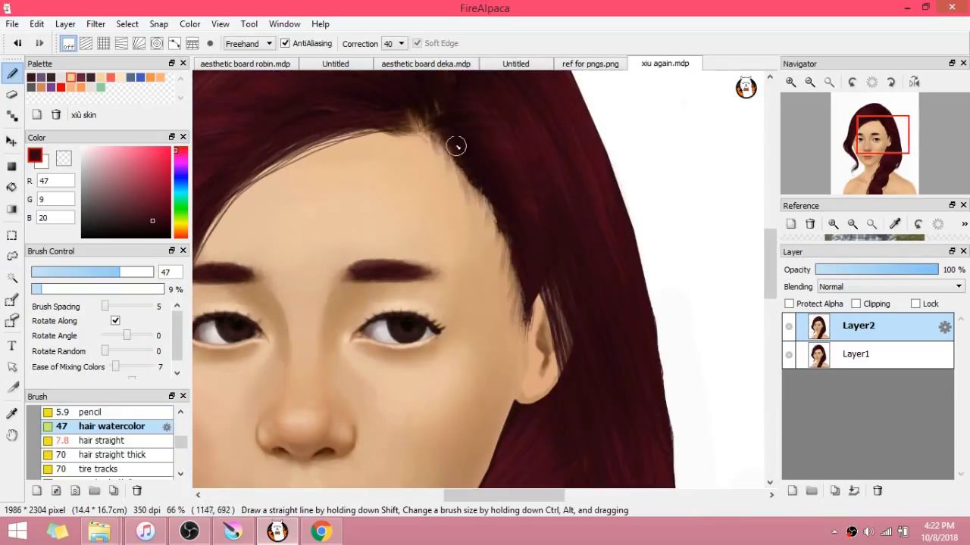
mouse_move(484, 175)
mouse_down()
mouse_move(510, 231)
mouse_move(521, 297)
mouse_up()
drag(518, 253, 516, 302)
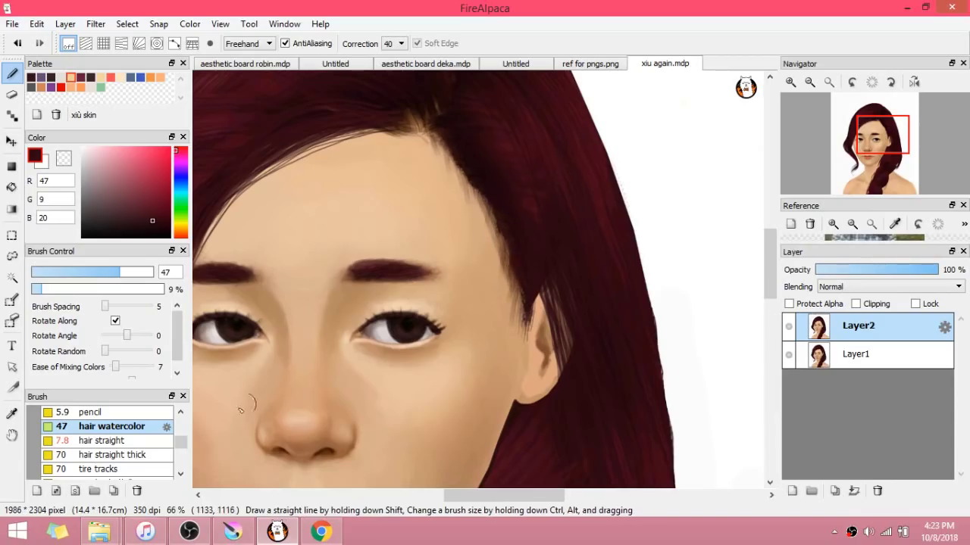
Step: Paint a dark strand in front of the ear with the hair watercolor brush at 27 px and 57% opacity, redoing the first attempt
scroll(121, 436, up, 1)
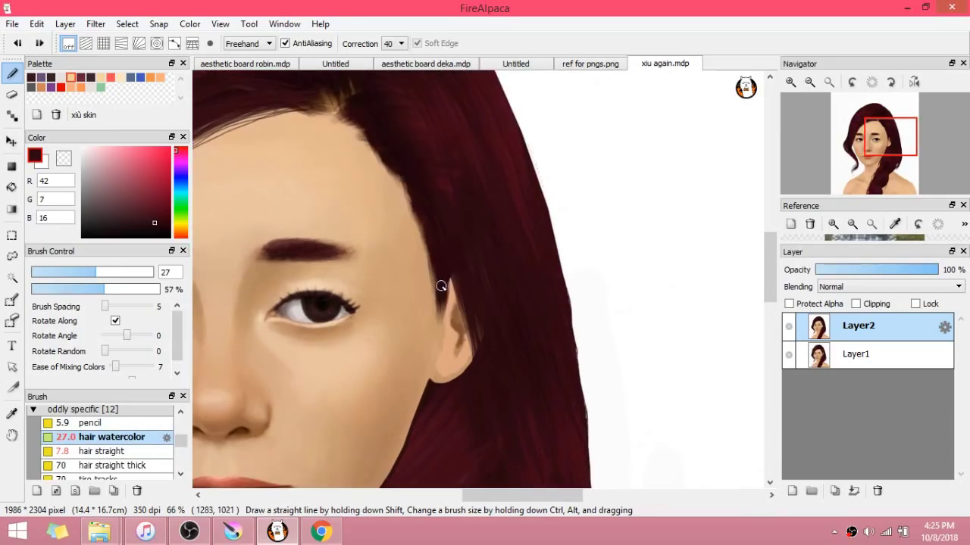
drag(441, 286, 444, 367)
key(ctrl+z)
key(ctrl+z)
drag(439, 288, 444, 353)
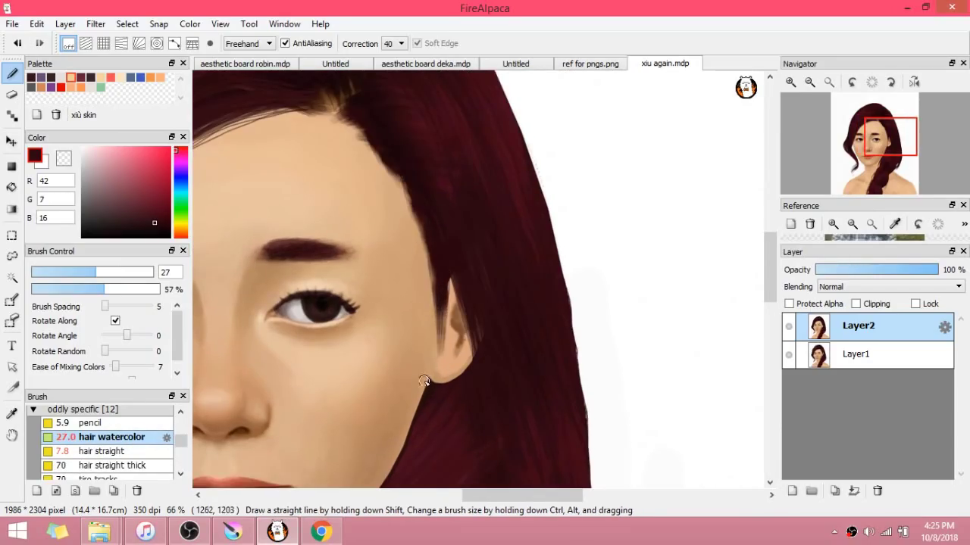
Step: Try a 27 px hair watercolor stroke over the light roots at the parting, undo it and sample the dark hair colour there
scroll(445, 349, up, 1)
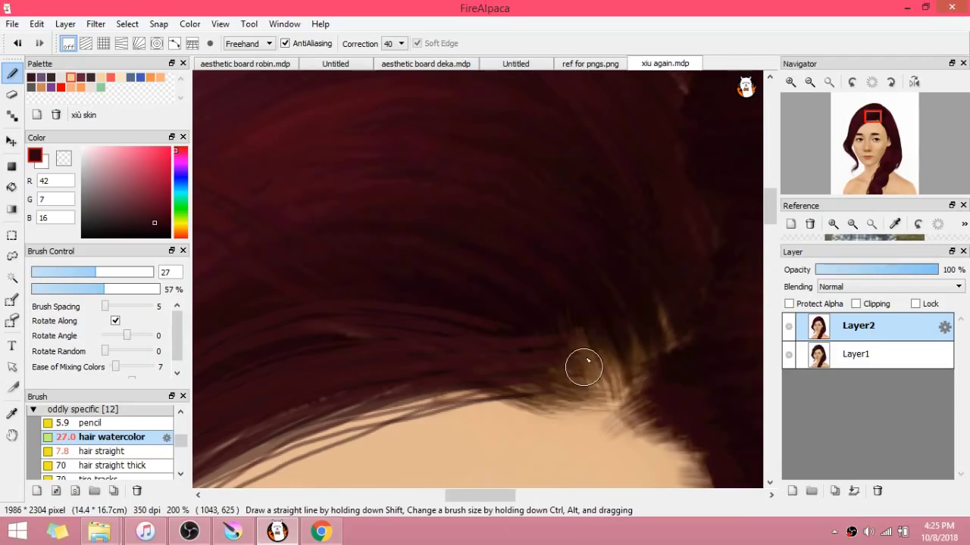
mouse_move(583, 367)
mouse_down()
mouse_move(578, 356)
mouse_move(602, 386)
mouse_move(628, 394)
mouse_up()
key(ctrl+z)
alt+click(582, 359)
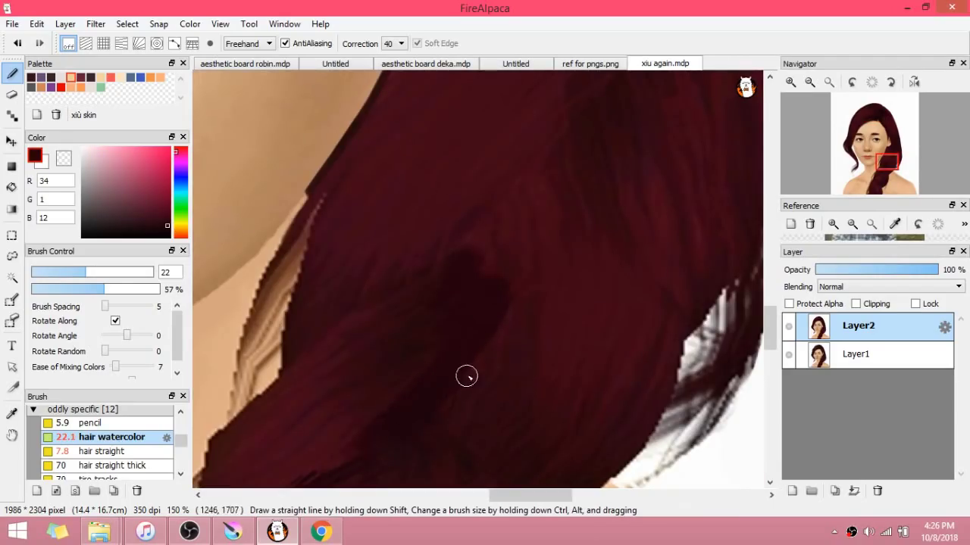
Step: Paint dark red along the rounded hair edge above the shoulder with the hair watercolor brush at 15 px and 64% opacity
scroll(456, 331, down, 3)
scroll(432, 407, up, 2)
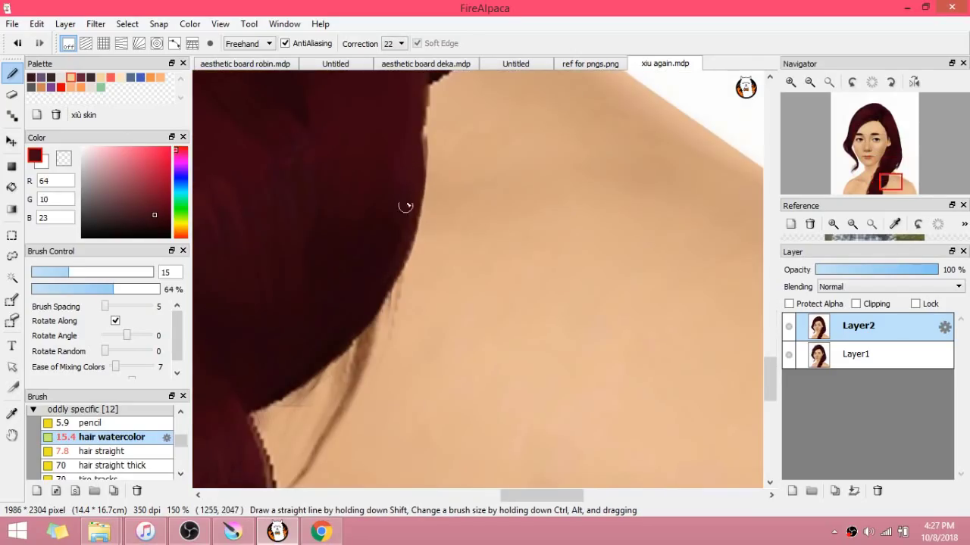
drag(400, 270, 369, 328)
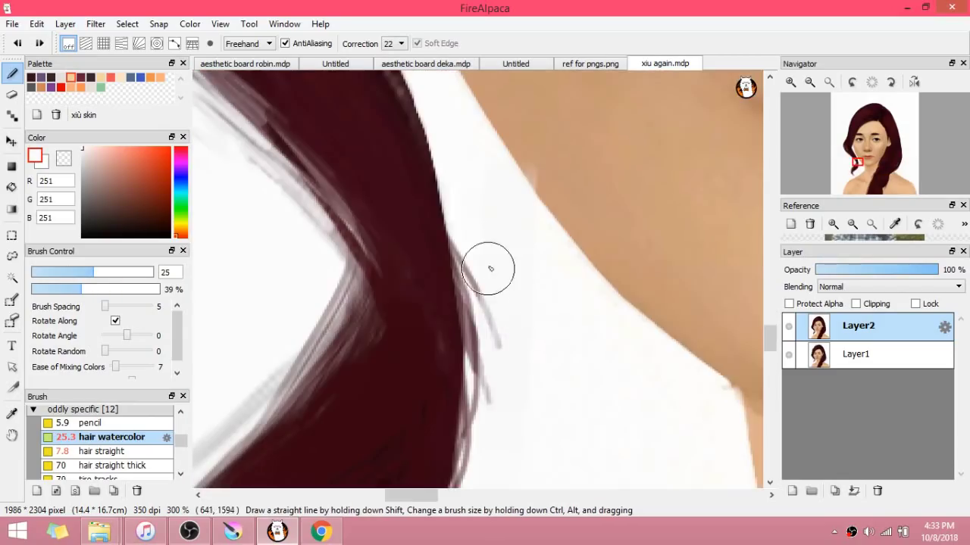
Step: Clean stray strands off the face-side edge of the loose curl with near-white hair watercolor strokes at 25 px and 39% opacity
mouse_move(498, 407)
mouse_down()
mouse_move(475, 211)
mouse_move(455, 370)
mouse_up()
scroll(478, 227, down, 3)
scroll(487, 280, up, 2)
mouse_move(487, 300)
mouse_down()
mouse_move(390, 456)
mouse_move(472, 346)
mouse_move(409, 452)
mouse_move(381, 467)
mouse_move(471, 364)
mouse_move(368, 474)
mouse_up()
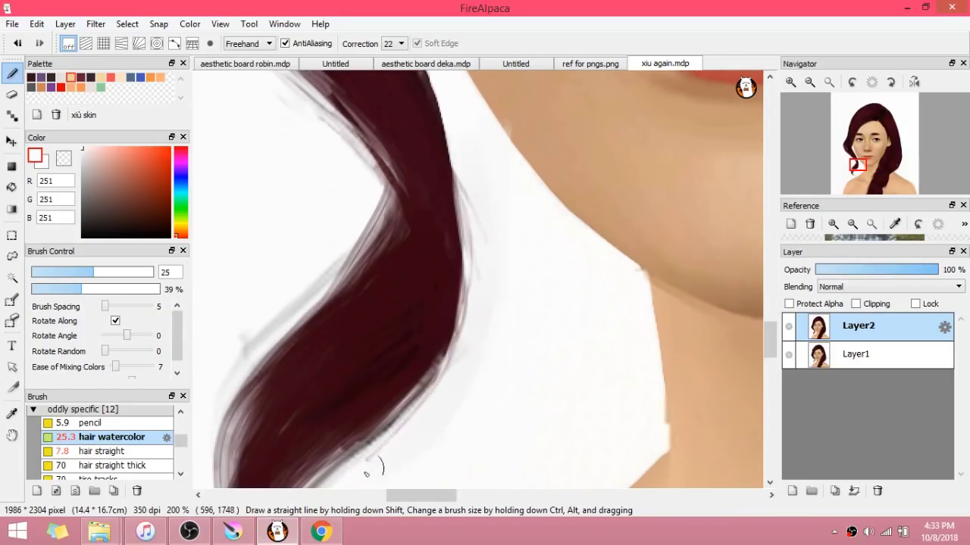
drag(455, 382, 413, 416)
mouse_move(455, 385)
mouse_down()
mouse_move(482, 334)
mouse_move(495, 207)
mouse_up()
drag(487, 197, 493, 370)
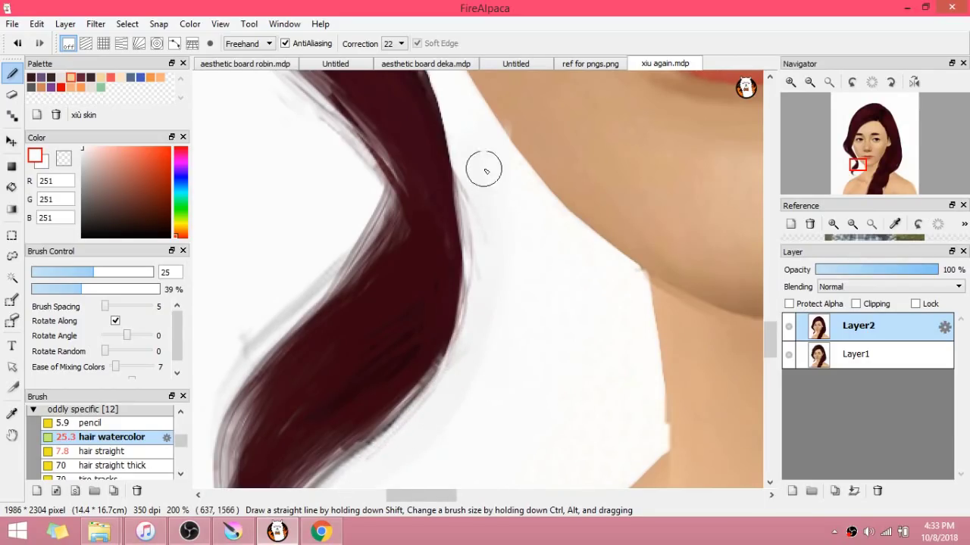
drag(484, 161, 485, 266)
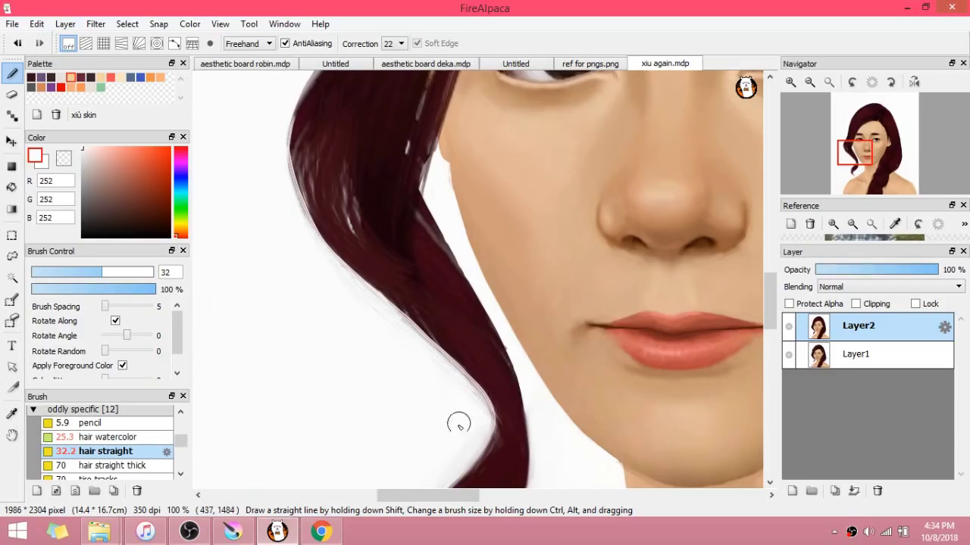
scroll(458, 425, down, 3)
scroll(521, 414, up, 4)
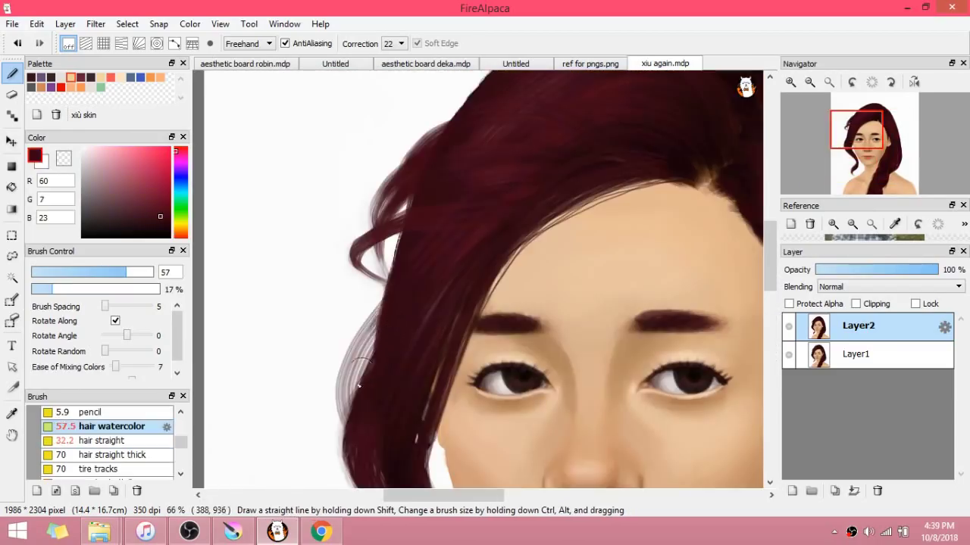
drag(386, 295, 347, 353)
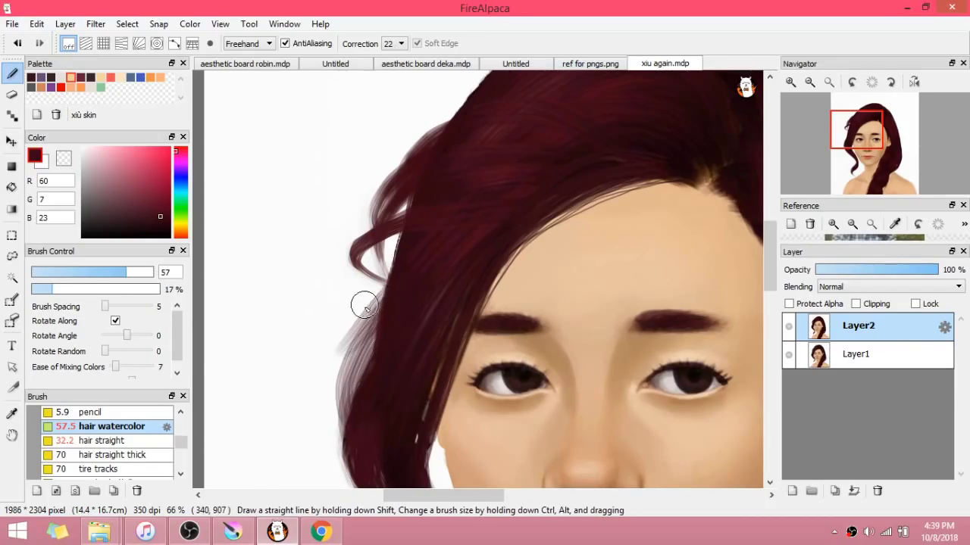
key(ctrl+z)
mouse_move(392, 293)
mouse_down()
mouse_move(354, 344)
mouse_move(362, 394)
mouse_up()
key(ctrl+z)
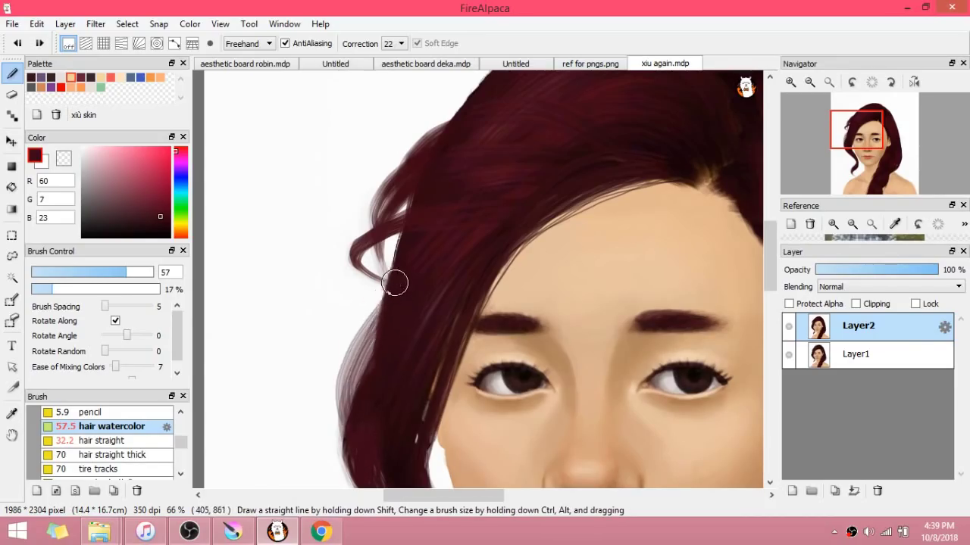
mouse_move(396, 279)
mouse_down()
mouse_move(351, 334)
mouse_move(342, 373)
mouse_up()
key(ctrl+z)
mouse_move(396, 281)
mouse_down()
mouse_move(343, 350)
mouse_move(368, 446)
mouse_up()
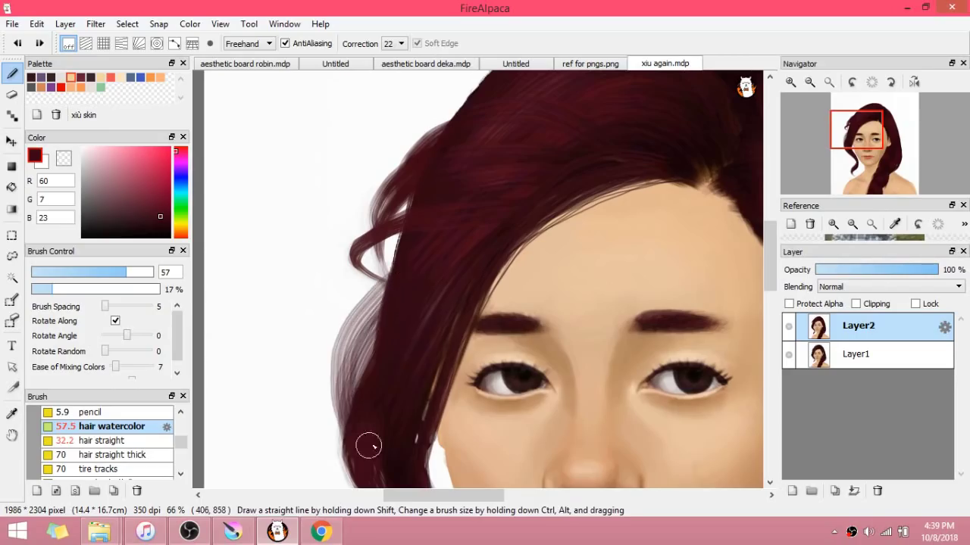
key(ctrl+z)
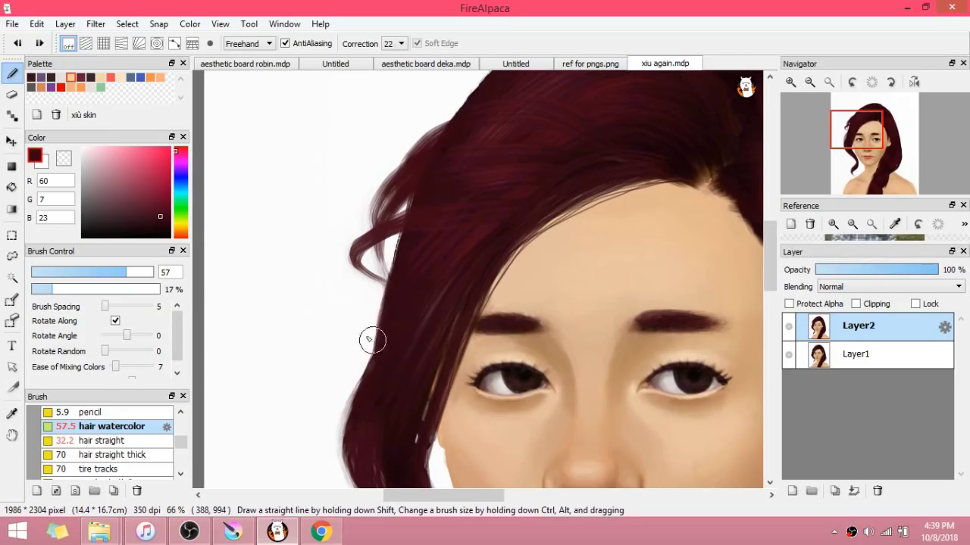
Step: Paint curved dark red strands outside the loose hair beside the eye with the hair watercolor brush at 57 px and 17% opacity
mouse_move(387, 318)
mouse_down()
mouse_move(351, 400)
mouse_move(360, 453)
mouse_up()
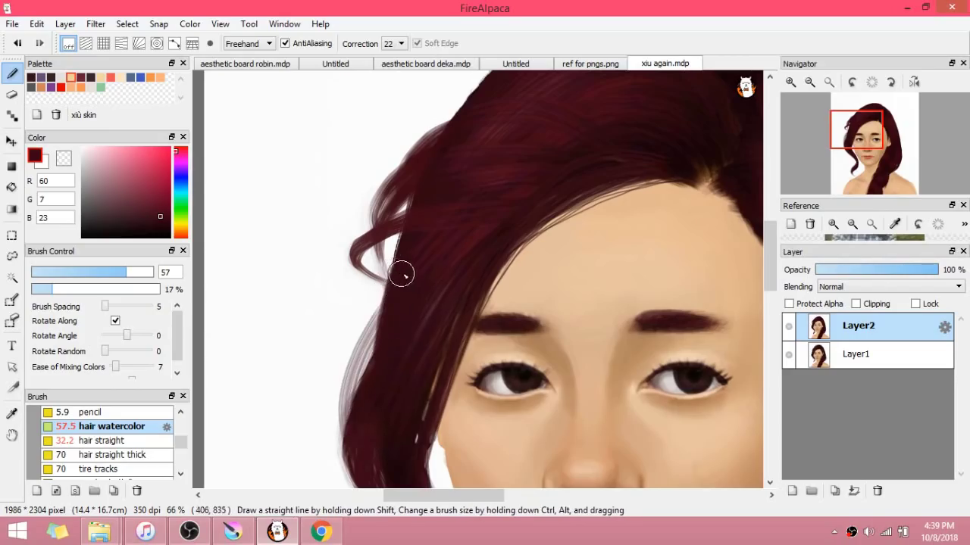
mouse_move(402, 274)
mouse_down()
mouse_move(335, 390)
mouse_move(354, 464)
mouse_up()
mouse_move(396, 313)
mouse_down()
mouse_move(347, 414)
mouse_move(360, 462)
mouse_up()
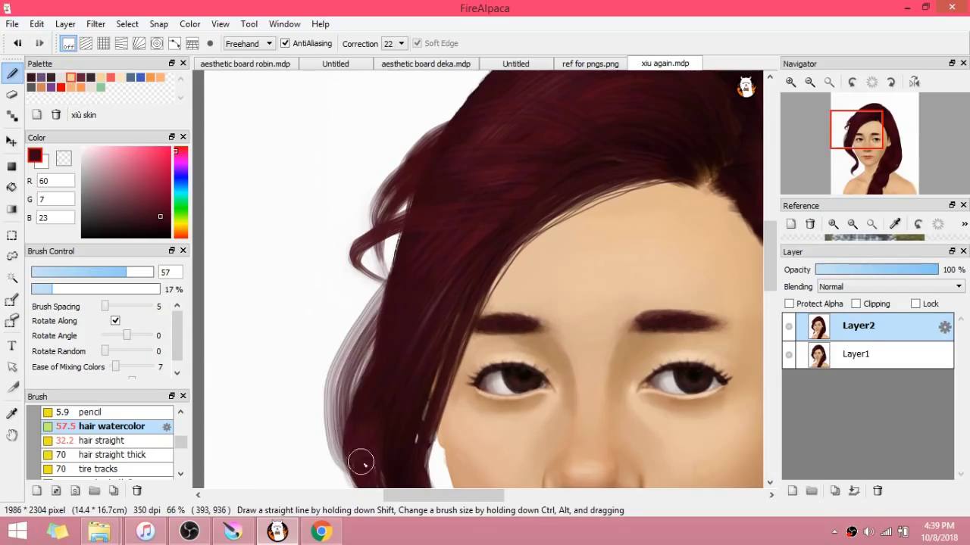
scroll(382, 355, down, 3)
scroll(405, 399, up, 3)
drag(354, 221, 307, 330)
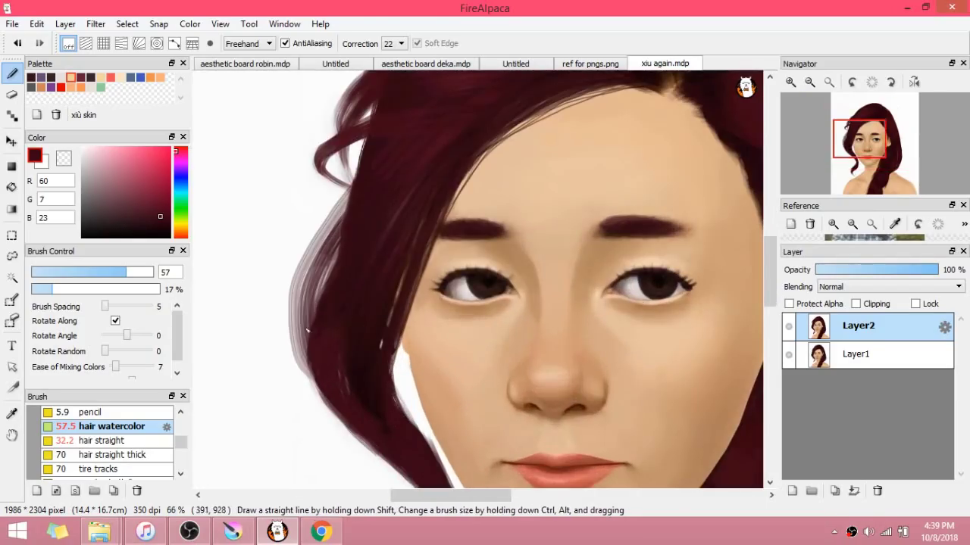
drag(322, 258, 338, 362)
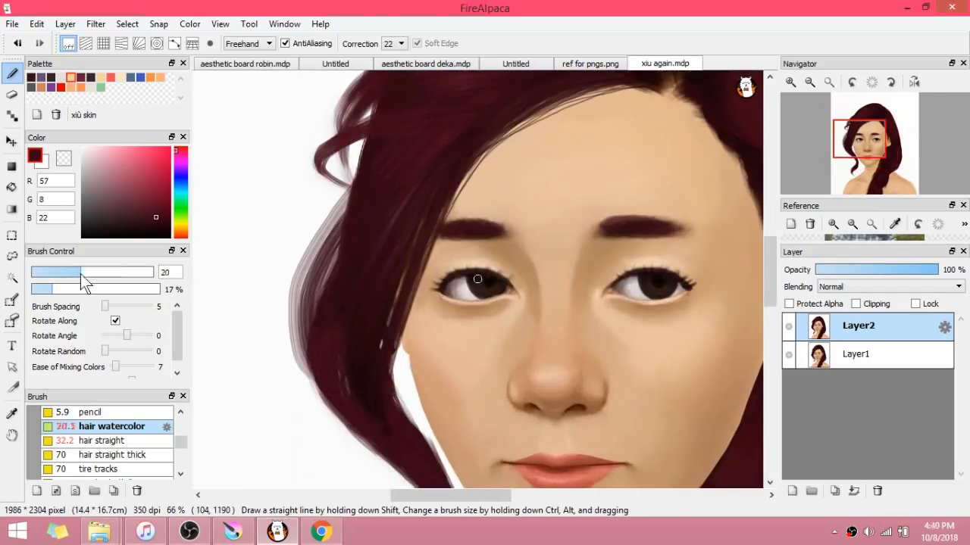
Step: Blend the upper part of the new outer strands with the hair watercolor brush at 20 px and 17% opacity
mouse_move(333, 238)
mouse_down()
mouse_move(296, 332)
mouse_move(325, 384)
mouse_move(303, 266)
mouse_move(361, 191)
mouse_move(319, 241)
mouse_up()
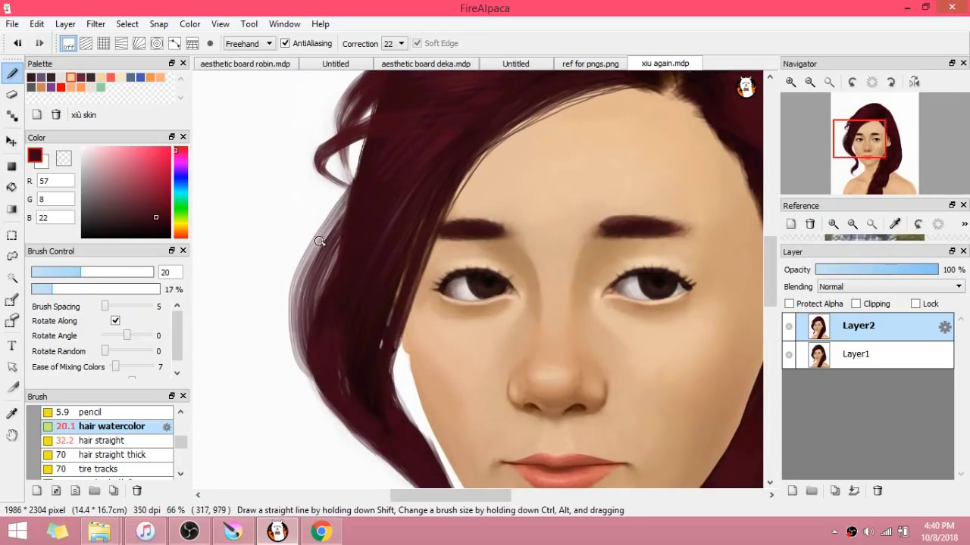
drag(353, 197, 294, 281)
mouse_move(352, 197)
mouse_down()
mouse_move(308, 277)
mouse_move(336, 246)
mouse_move(312, 249)
mouse_up()
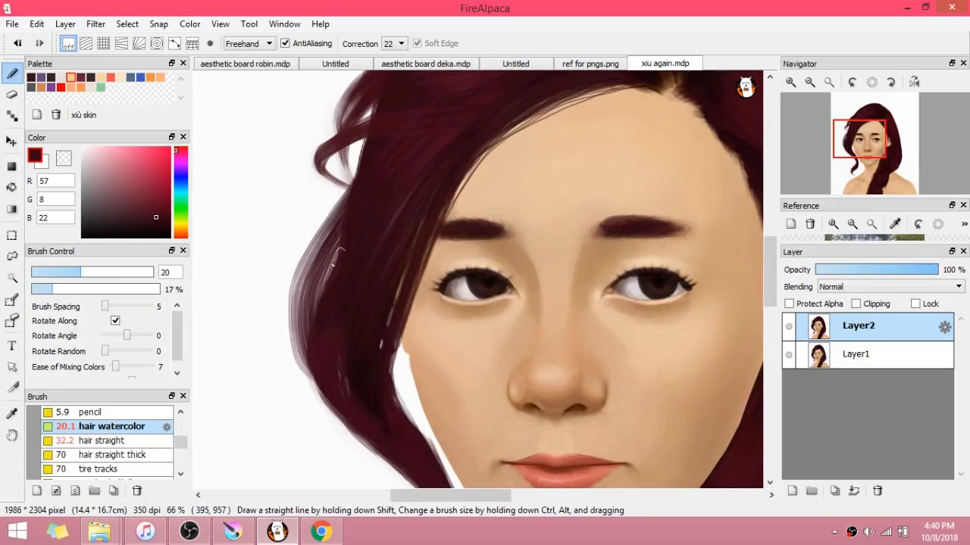
scroll(404, 338, down, 3)
scroll(442, 373, up, 1)
scroll(440, 371, up, 2)
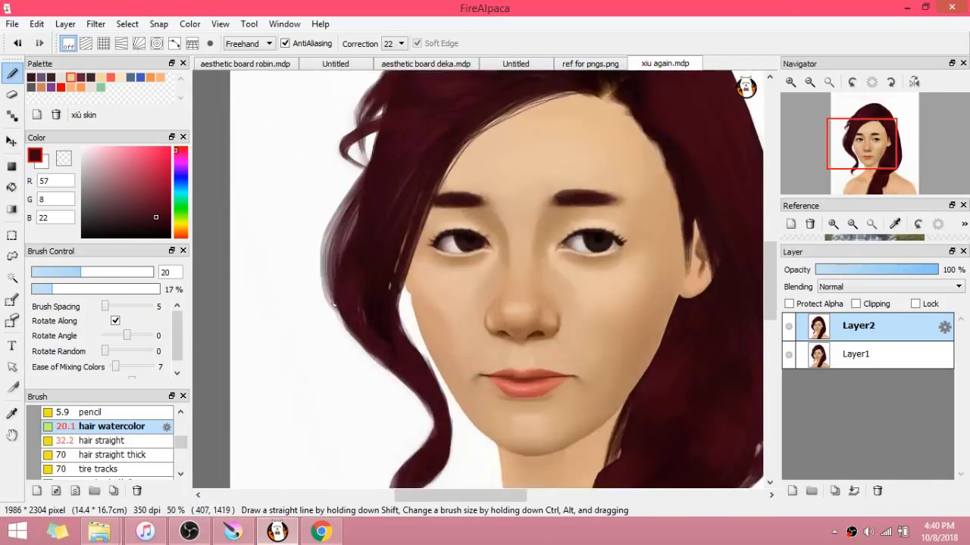
mouse_move(335, 259)
mouse_down()
mouse_move(380, 397)
mouse_move(464, 440)
mouse_move(388, 391)
mouse_move(335, 289)
mouse_move(361, 377)
mouse_move(460, 425)
mouse_up()
key(ctrl+z)
key(ctrl+z)
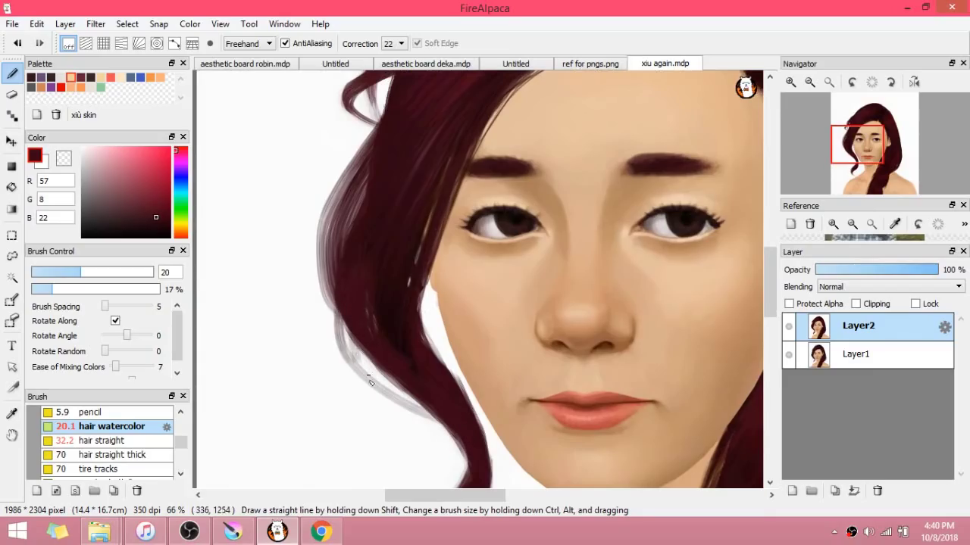
Step: Paint thin strands along the outer lower curve of the loose lock with the 20 px hair watercolor brush
mouse_move(347, 316)
mouse_down()
mouse_move(346, 350)
mouse_move(381, 390)
mouse_up()
mouse_move(352, 351)
mouse_down()
mouse_move(402, 407)
mouse_move(427, 414)
mouse_up()
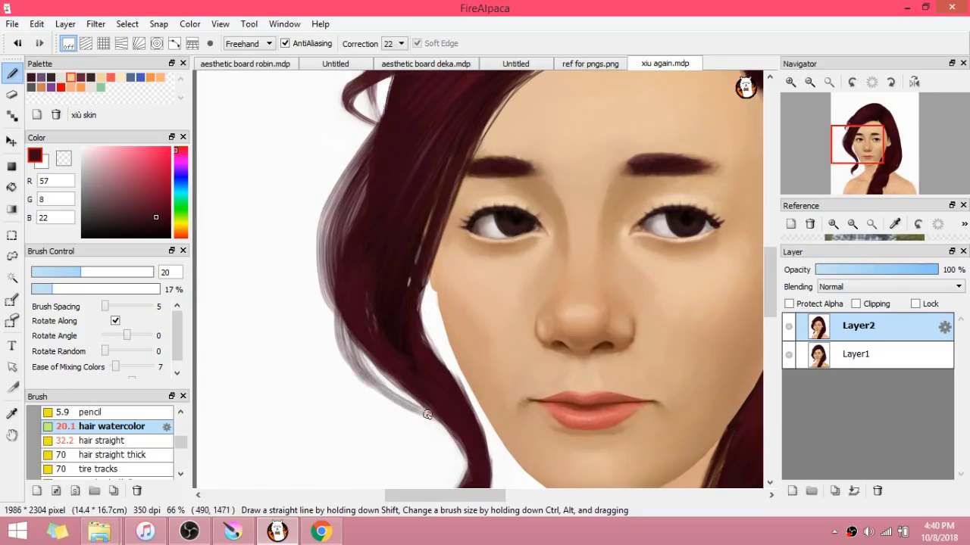
drag(366, 379, 344, 315)
Step: Hide and reshow Layer2 to compare the repaint with the original, and undo the last strand stroke
scroll(462, 322, down, 3)
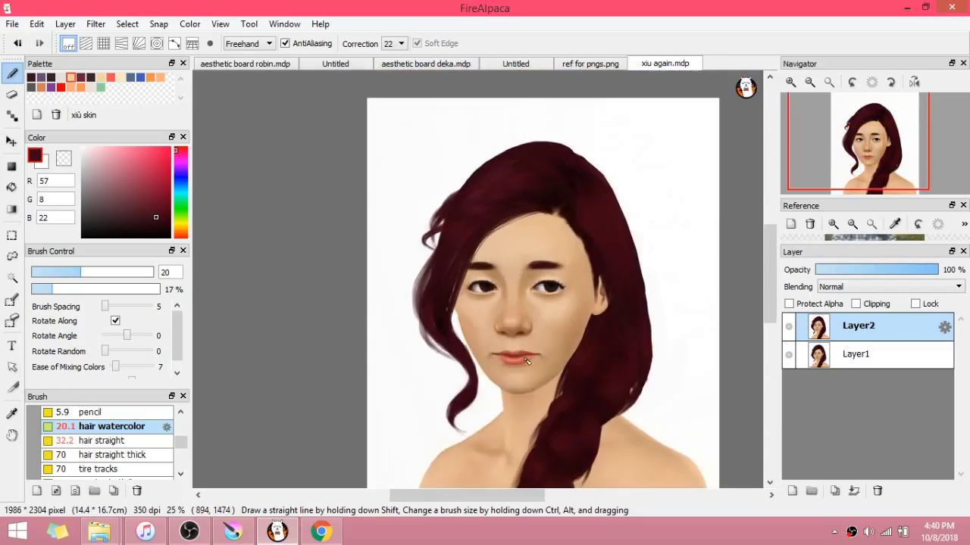
scroll(528, 362, up, 1)
click(790, 330)
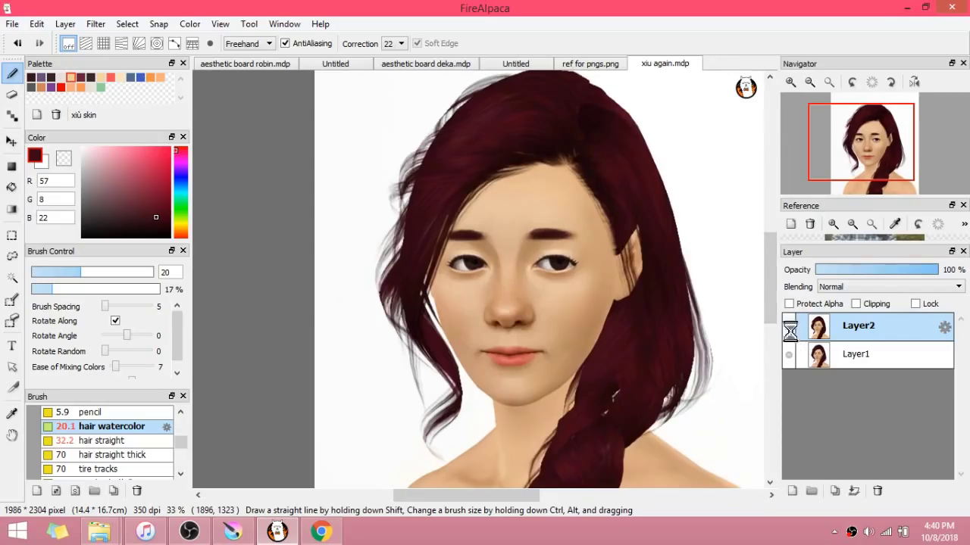
click(790, 330)
key(ctrl+z)
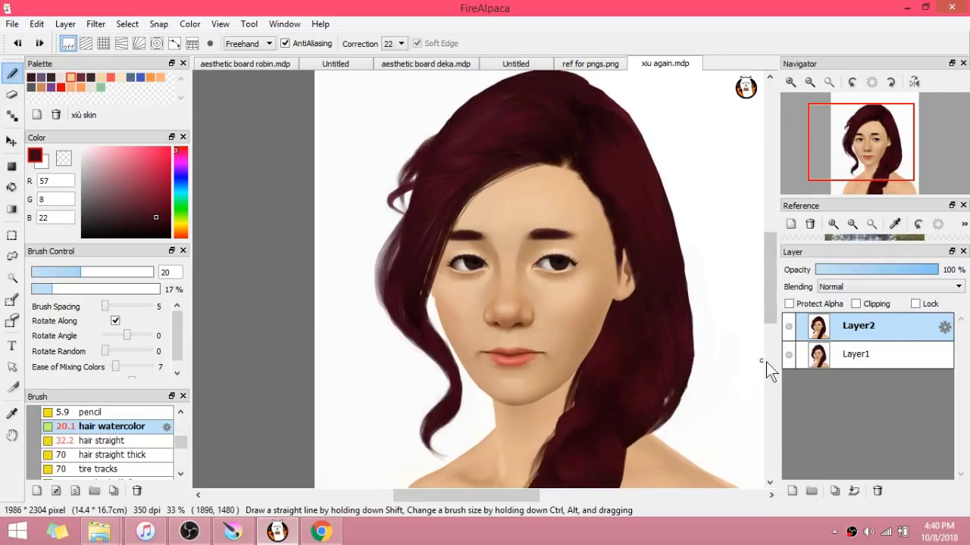
Step: Compare the whole repainted portrait with the original again by switching Layer2's visibility off and on
click(790, 328)
click(790, 329)
scroll(445, 389, down, 2)
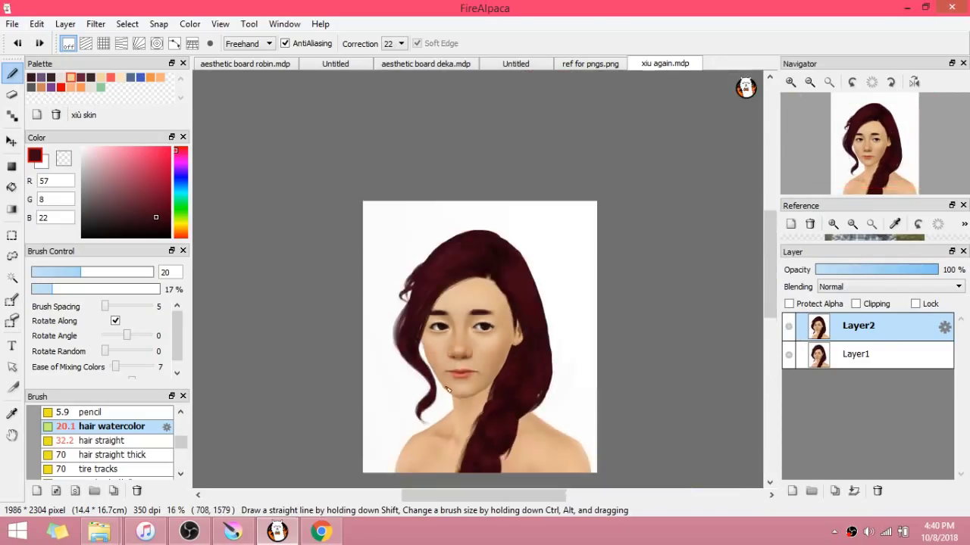
scroll(497, 337, up, 3)
click(891, 269)
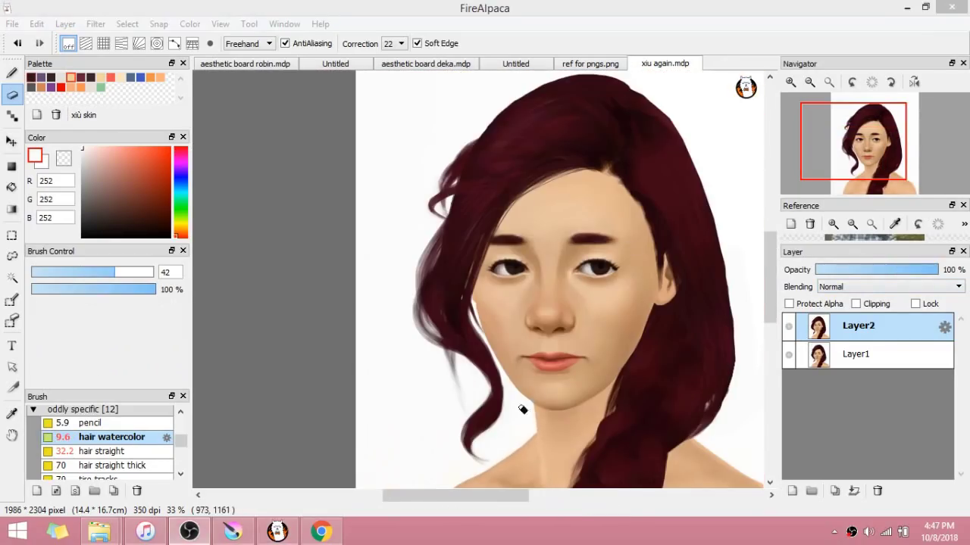
mouse_move(491, 500)
mouse_down()
mouse_move(539, 500)
mouse_move(524, 500)
mouse_up()
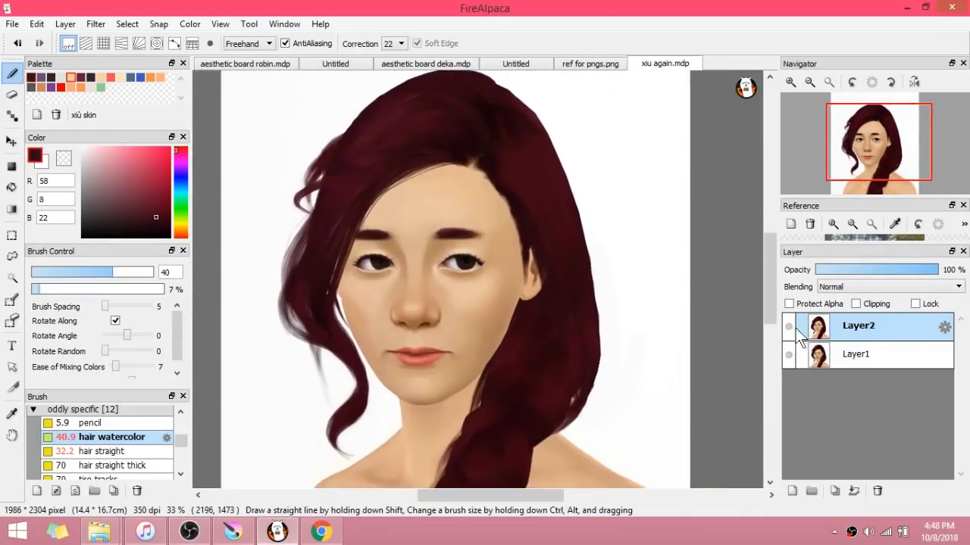
click(794, 328)
click(793, 328)
Step: Sample the dark red hair and paint soft strands down the outer hair edge beyond the ear with a large brush at 17% opacity
scroll(654, 354, up, 1)
right_click(540, 332)
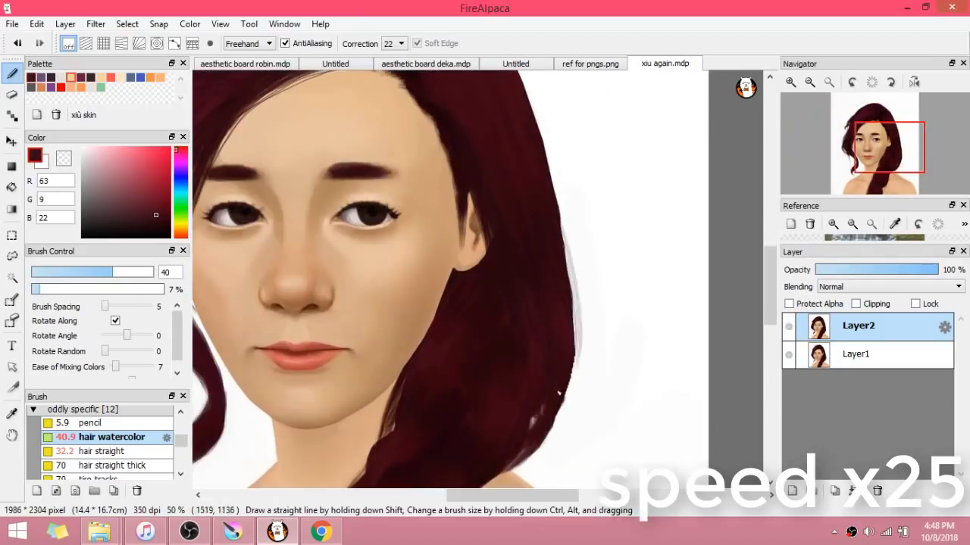
click(150, 272)
click(53, 288)
drag(567, 236, 554, 368)
Step: Sample the hair colour again and paint a long strand down the hair with a smaller hair watercolor brush
scroll(554, 368, up, 1)
right_click(500, 333)
click(94, 273)
mouse_move(503, 129)
mouse_down()
mouse_move(495, 368)
mouse_move(454, 458)
mouse_up()
Step: Sample another dark red from the hair and set the hair watercolor brush to 13.8 px for fine strands
click(125, 272)
scroll(324, 329, down, 1)
right_click(584, 283)
scroll(500, 333, up, 1)
click(64, 272)
scroll(485, 303, down, 1)
scroll(489, 329, up, 1)
scroll(490, 328, down, 4)
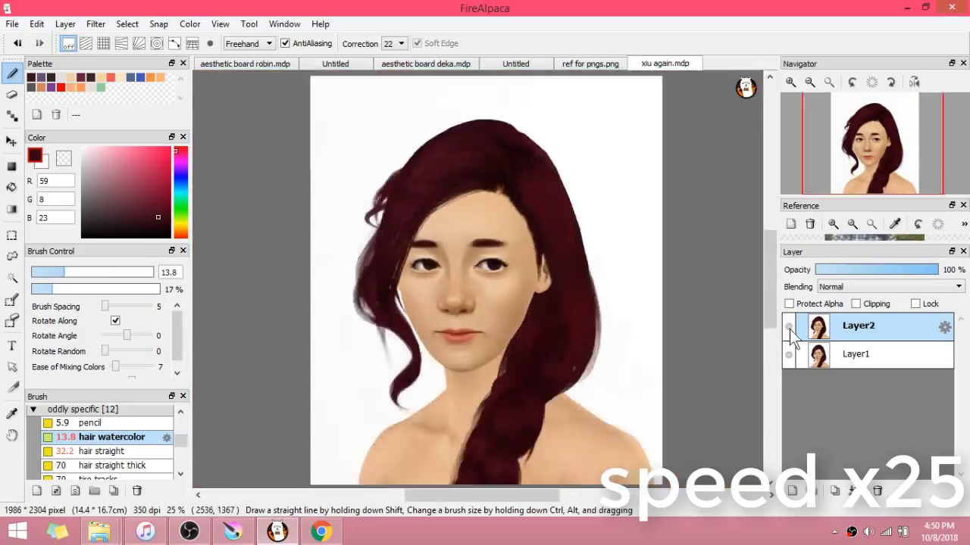
Step: Paint a sweeping dark red strand across the hair with an enlarged hair watercolor brush, and reduce the brush size again
scroll(409, 144, up, 4)
click(108, 272)
mouse_move(564, 159)
mouse_down()
mouse_move(477, 217)
mouse_move(393, 296)
mouse_up()
click(63, 273)
Step: Add a new layer and paint a bright red highlight (206, 28, 67) on the crown with the 117 px hair watercolor brush
click(792, 491)
click(157, 194)
click(107, 273)
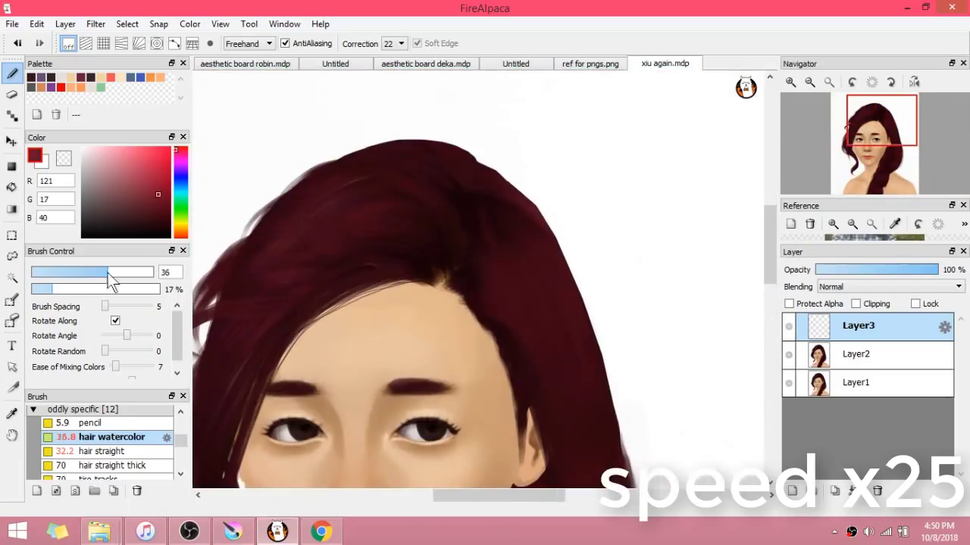
click(145, 272)
click(159, 164)
mouse_move(509, 252)
mouse_down()
mouse_move(497, 299)
mouse_move(522, 250)
mouse_move(506, 194)
mouse_up()
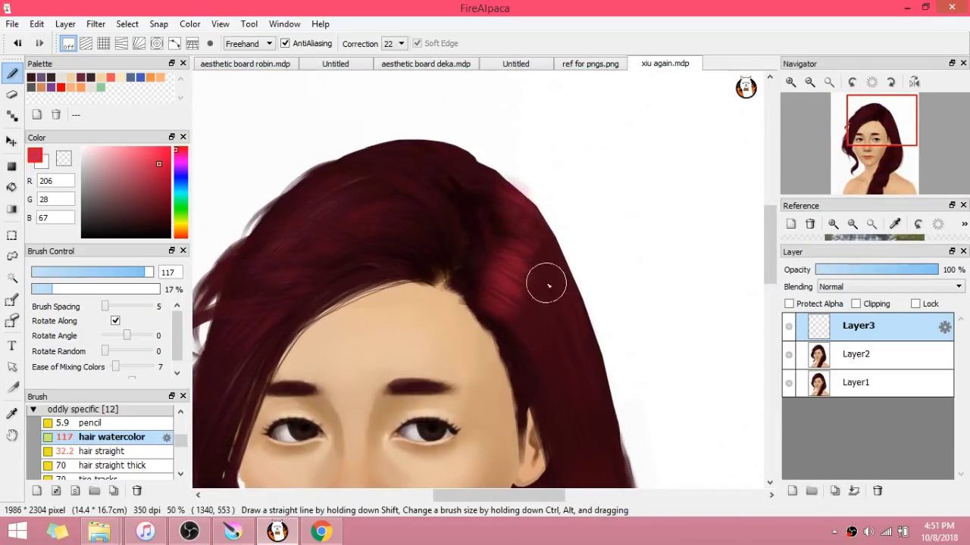
Step: Clip the highlight layer to the portrait layer beneath it
scroll(522, 288, down, 1)
click(856, 304)
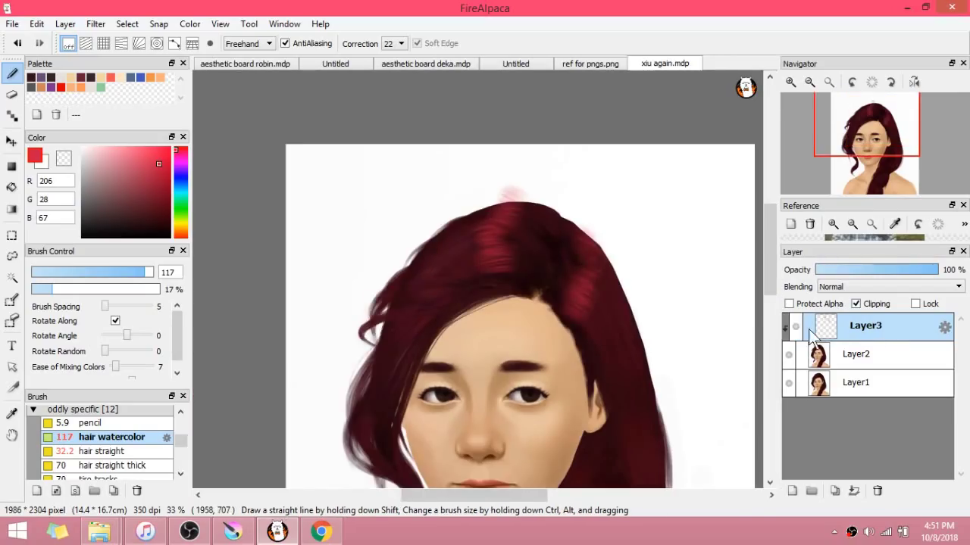
scroll(613, 216, down, 2)
scroll(621, 235, up, 2)
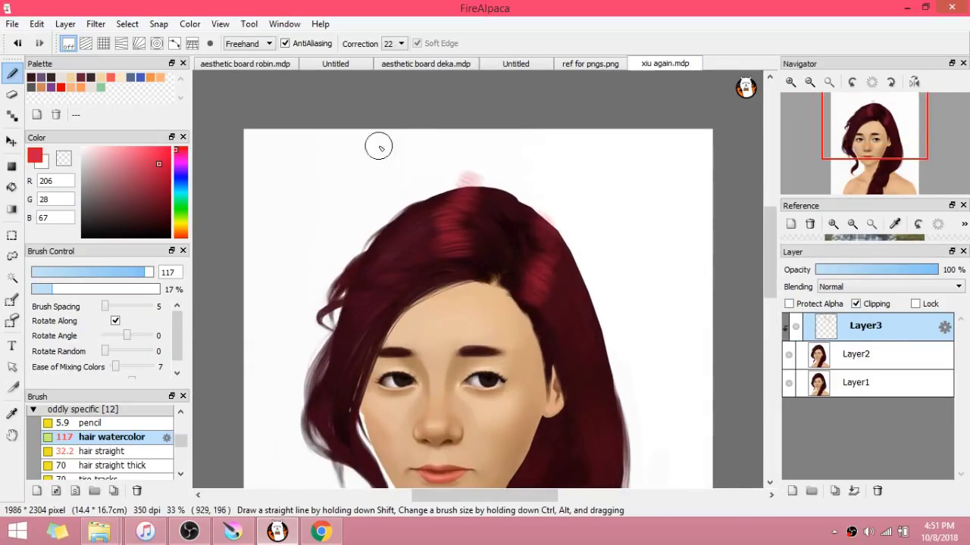
scroll(655, 307, down, 1)
scroll(660, 318, up, 1)
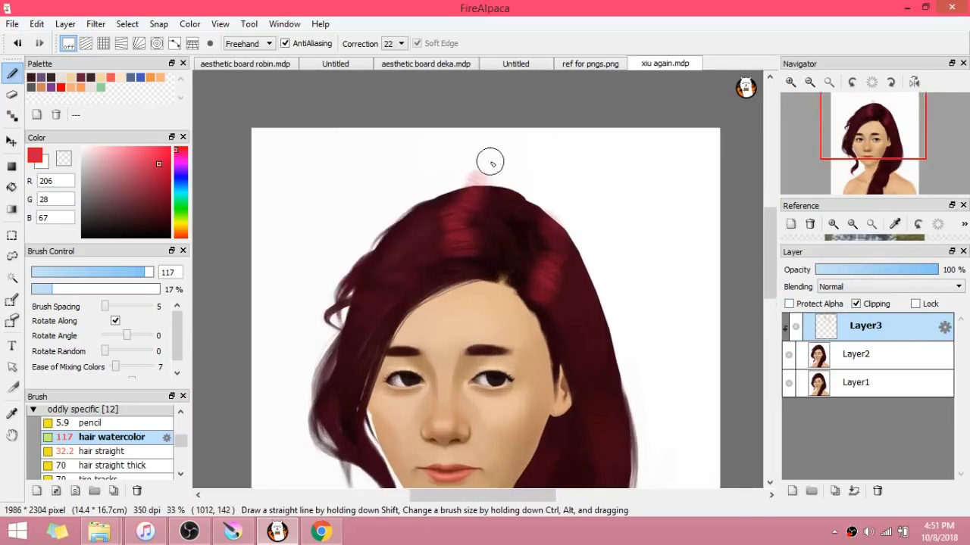
scroll(649, 270, down, 1)
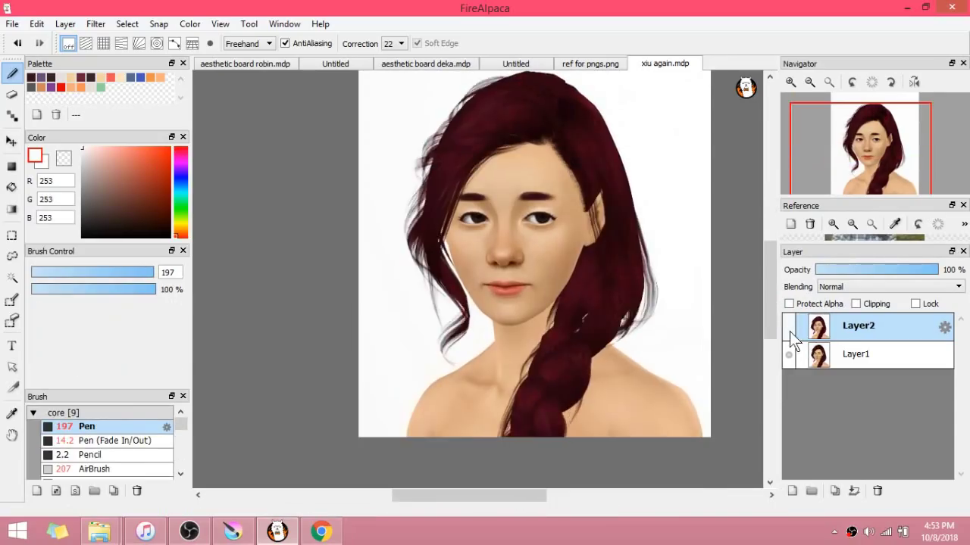
Step: Compare the portrait with and without the hair touch-ups by repeatedly hiding and showing Layer2
click(790, 331)
click(789, 331)
click(790, 331)
click(789, 331)
click(790, 331)
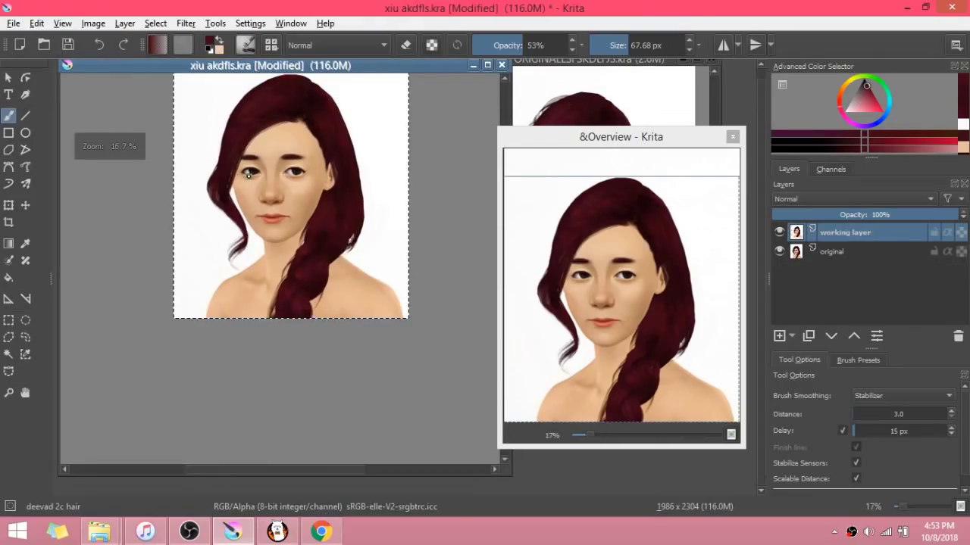
Step: Switch to Krita, paste the portrait as a new layer and smooth the shoulder skin with the deevad 2b used old brush at 40% opacity
key(ctrl+v)
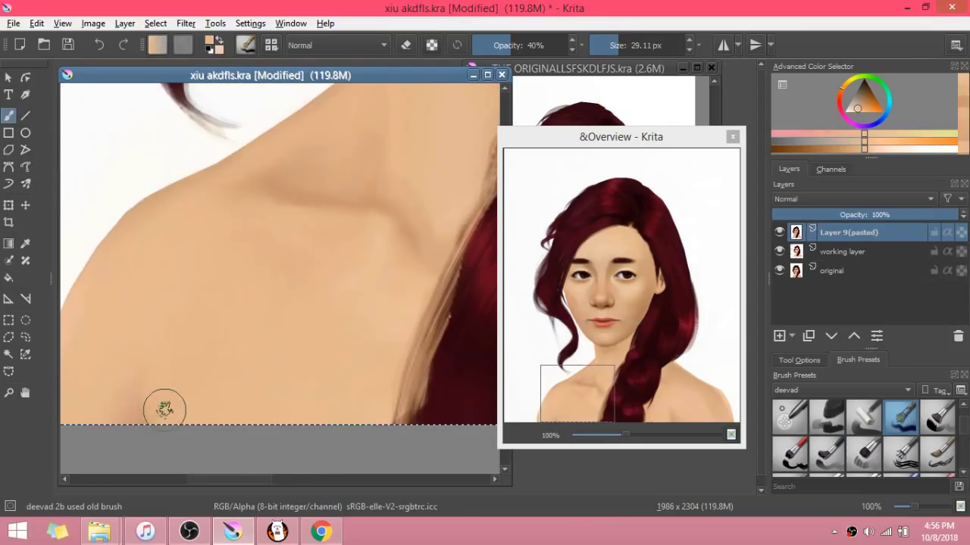
drag(164, 409, 147, 392)
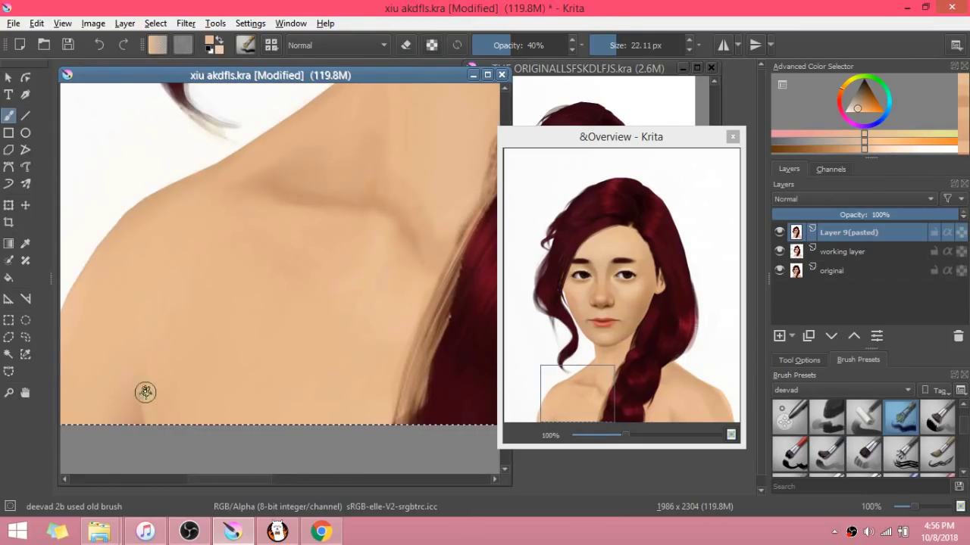
scroll(309, 334, up, 1)
scroll(322, 347, down, 5)
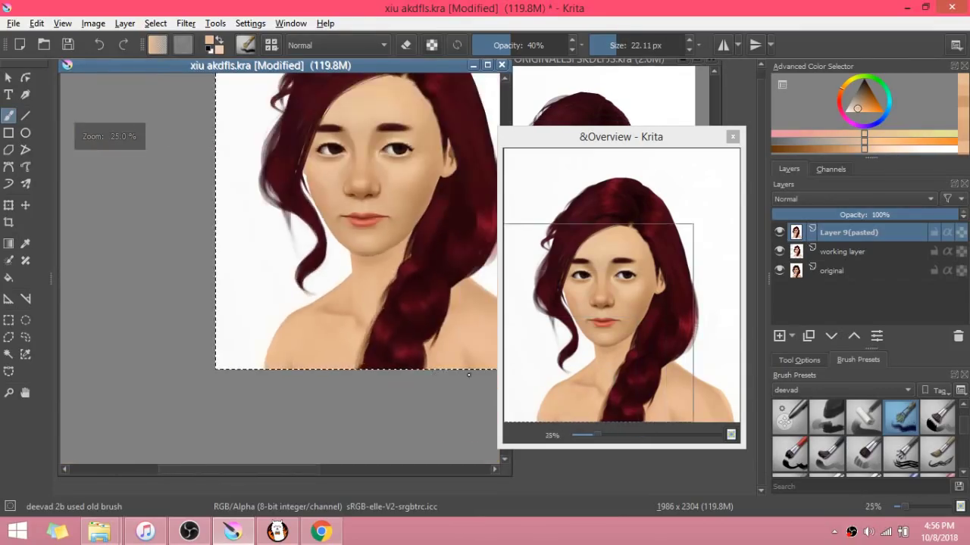
scroll(462, 373, up, 4)
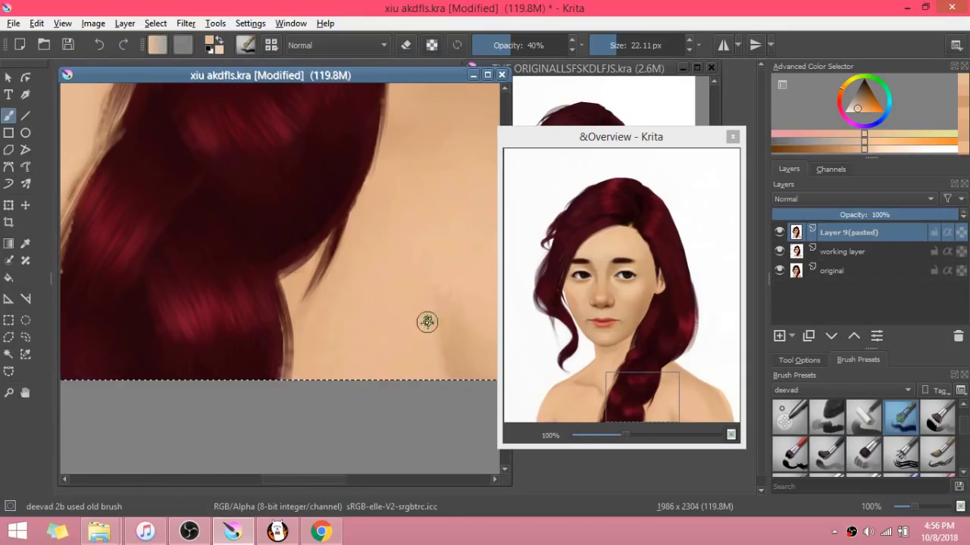
scroll(417, 244, down, 3)
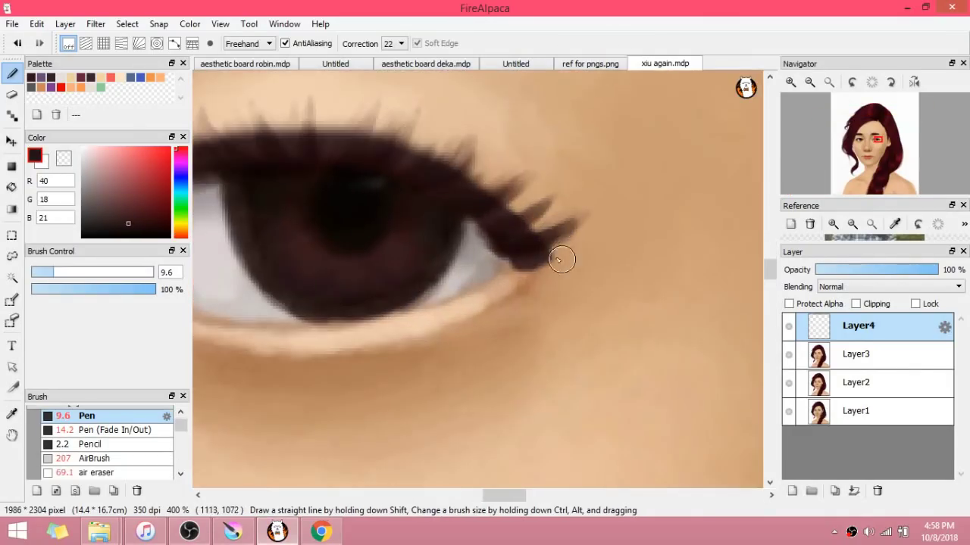
Step: Switch to FireAlpaca, set the Pencil brush to 7.7 px and draw dark winged eyeliner (40, 18, 21) at the eye's outer corner on Layer4
scroll(561, 259, down, 5)
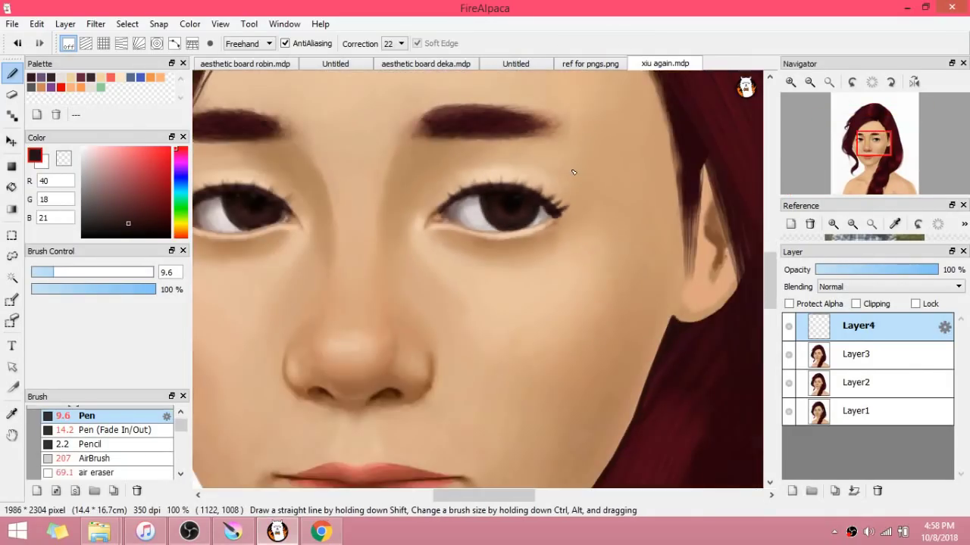
scroll(569, 177, up, 4)
click(113, 429)
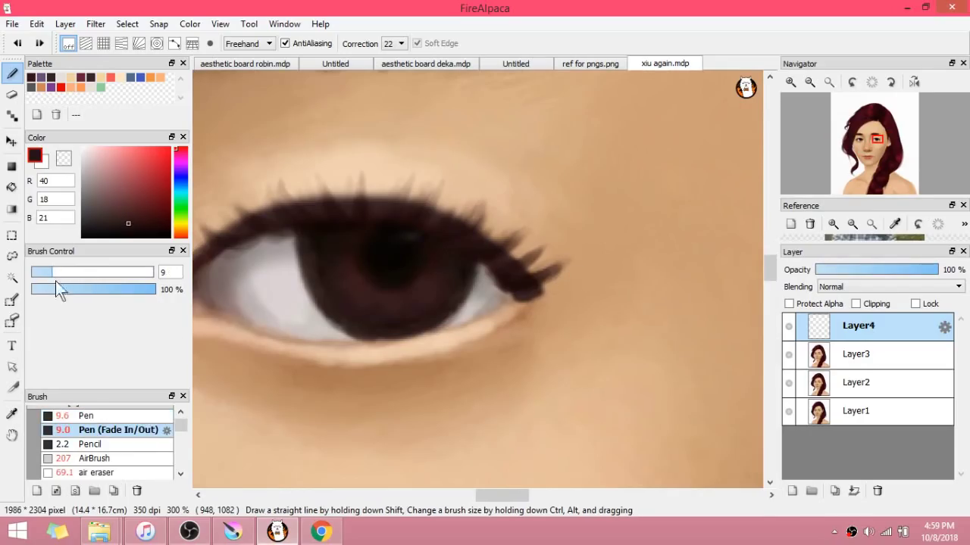
click(166, 441)
click(621, 362)
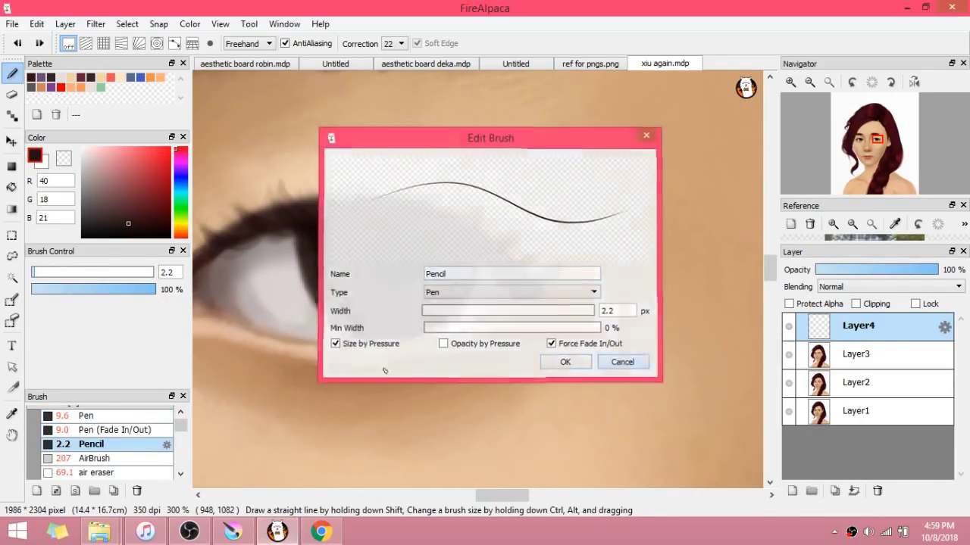
drag(34, 274, 49, 275)
drag(567, 281, 520, 287)
key(ctrl+z)
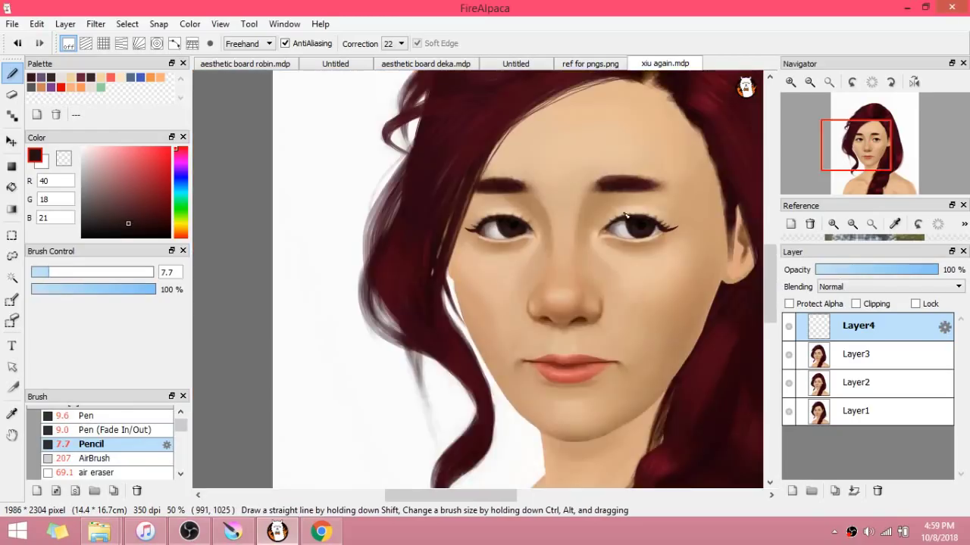
scroll(615, 217, up, 4)
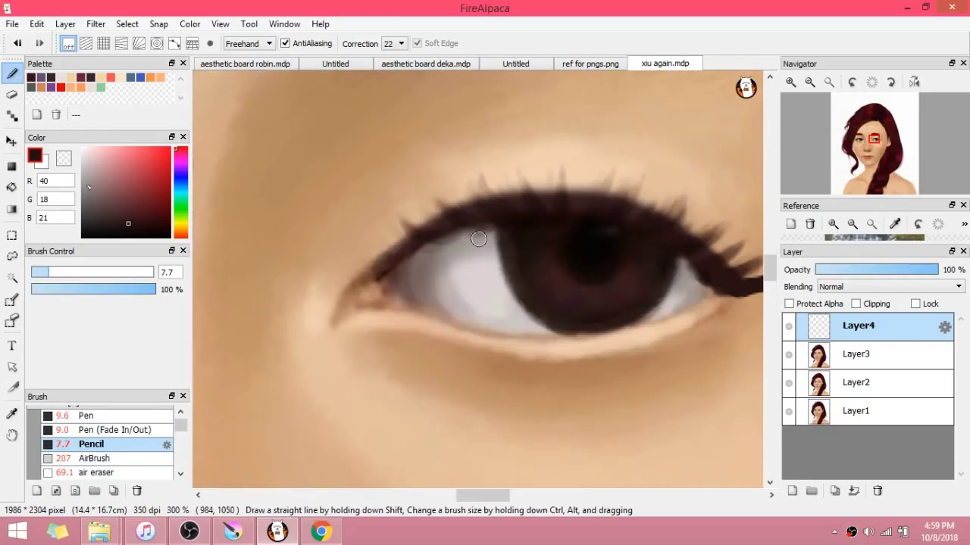
Step: Select the freckles by piper brush, reduce it to about 15 px and try dark speckles on the upper eyelid
click(11, 95)
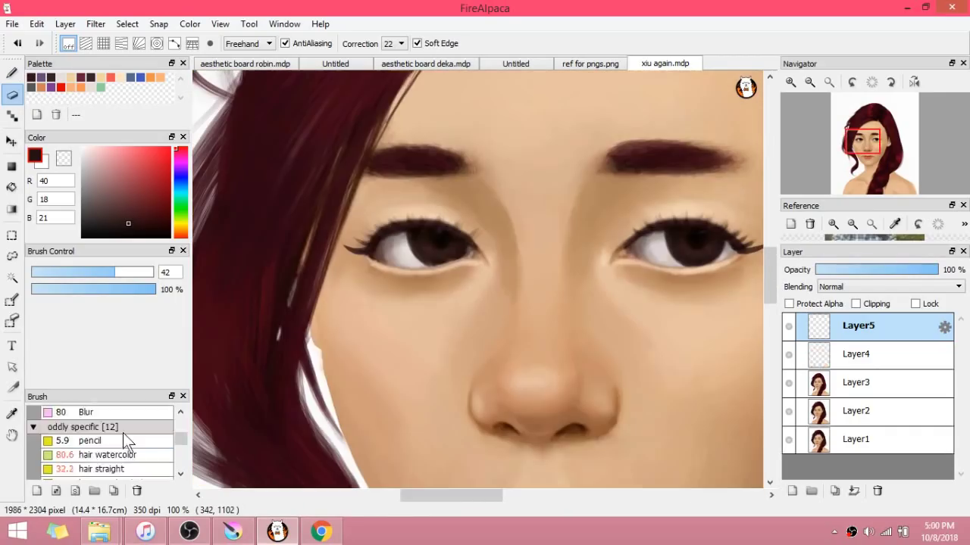
scroll(125, 435, down, 4)
scroll(133, 439, down, 3)
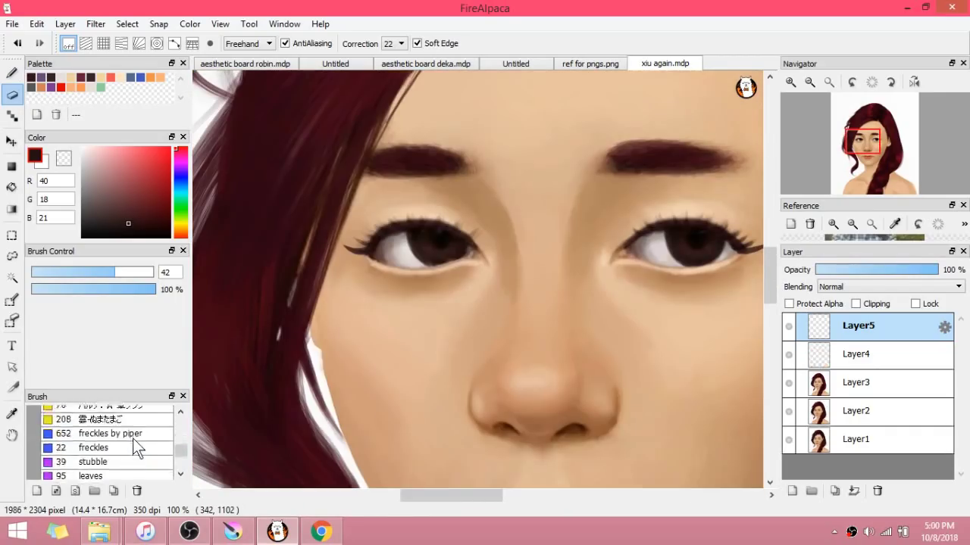
click(132, 426)
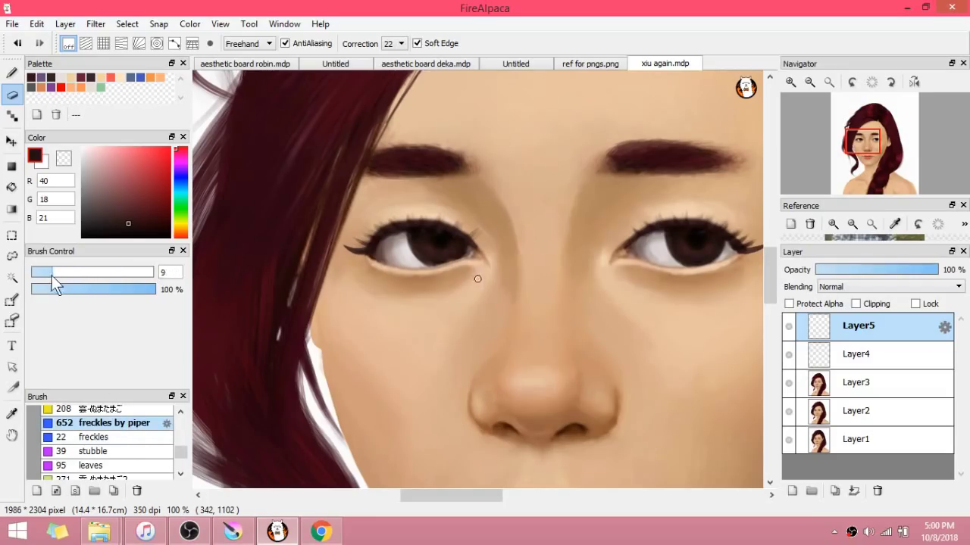
drag(51, 276, 72, 279)
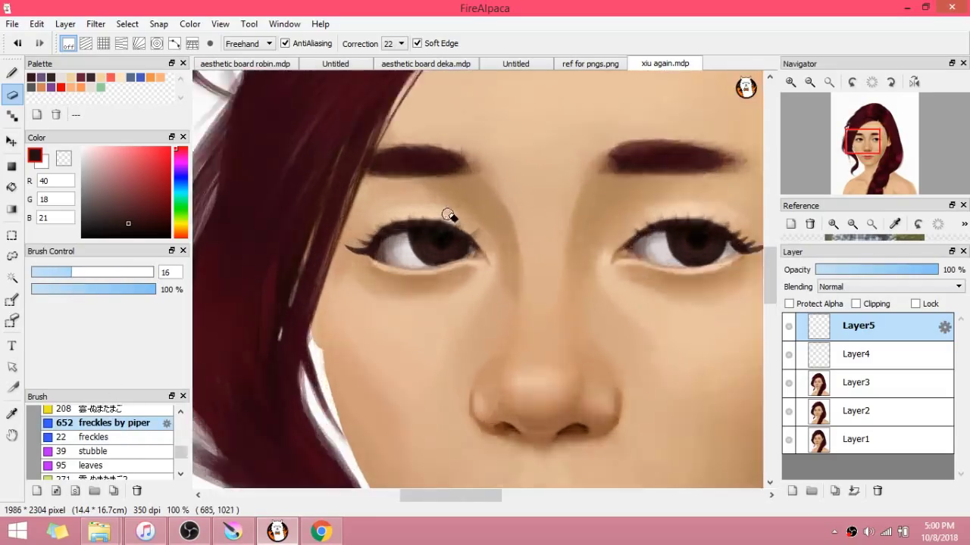
scroll(448, 216, up, 2)
key(b)
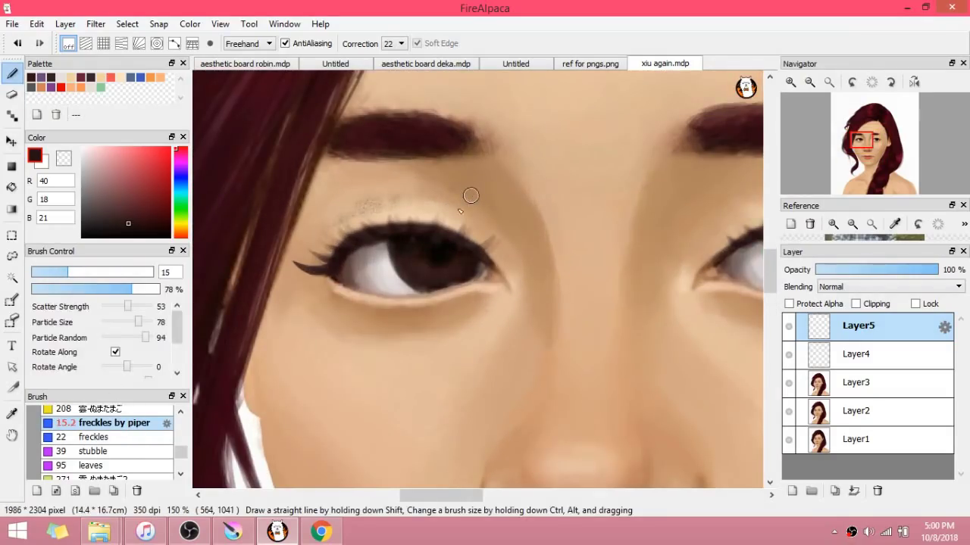
key(ctrl+z)
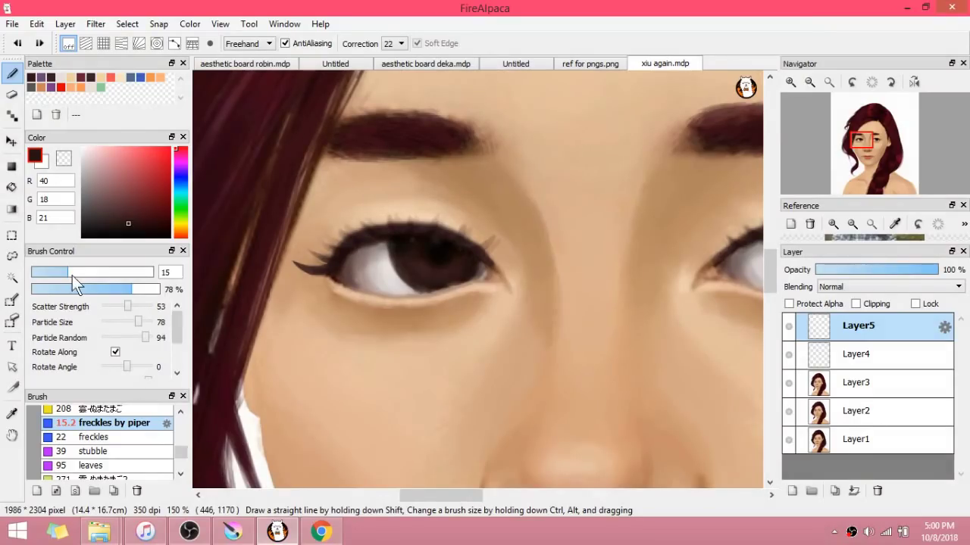
Step: Pick a pale pink (242, 221, 223) and paint fine shimmer speckles over the upper eyelids on Layer5
click(88, 152)
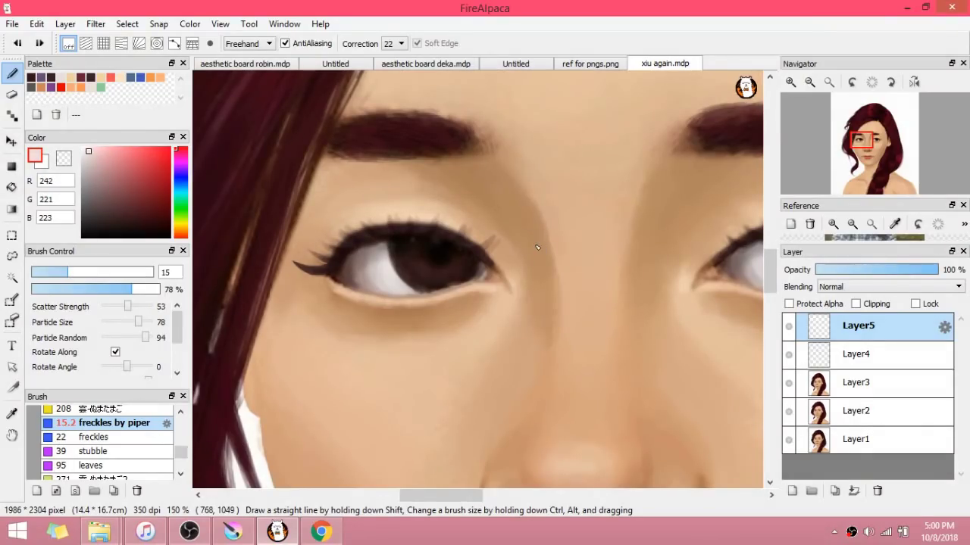
key(ctrl+z)
key(ctrl+y)
drag(494, 244, 410, 292)
Step: Add a new layer above the eyeliner layer and select the 散布水彩ブラシ (はとまめ) brush at 17.6 px
click(860, 352)
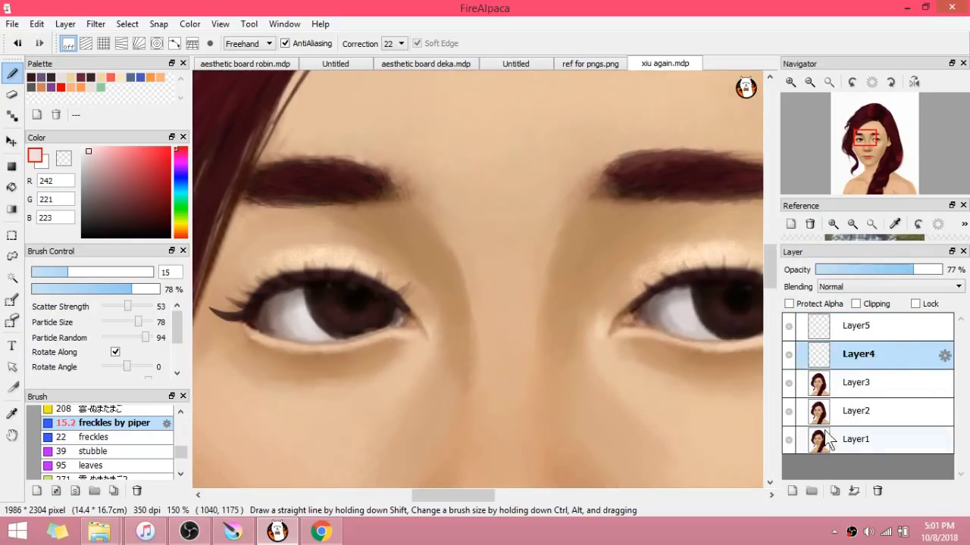
click(791, 491)
scroll(106, 451, down, 2)
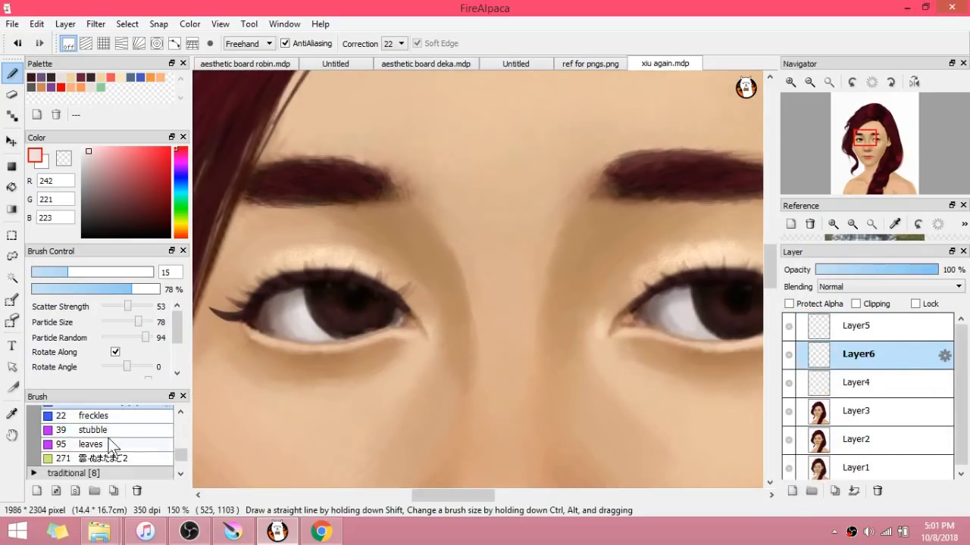
scroll(115, 432, up, 5)
scroll(118, 428, up, 3)
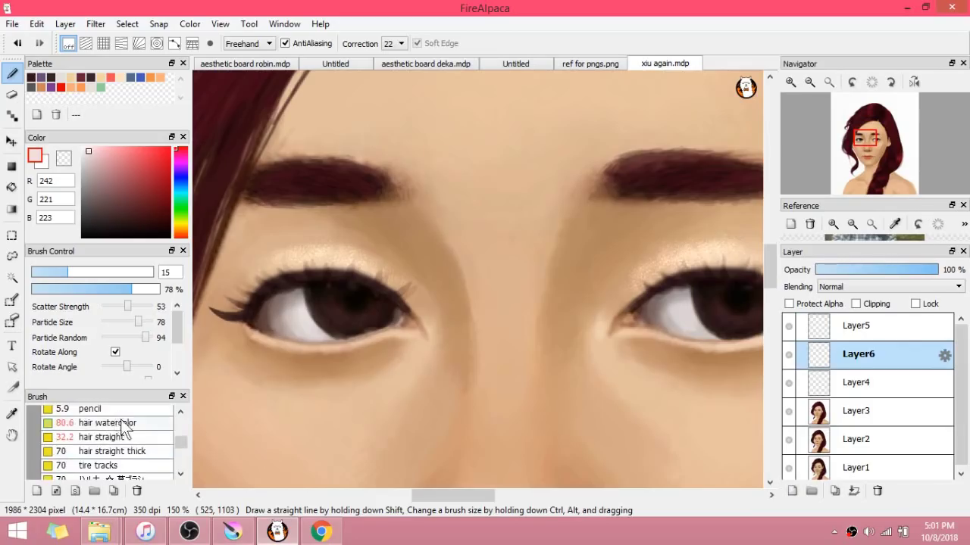
scroll(122, 422, up, 6)
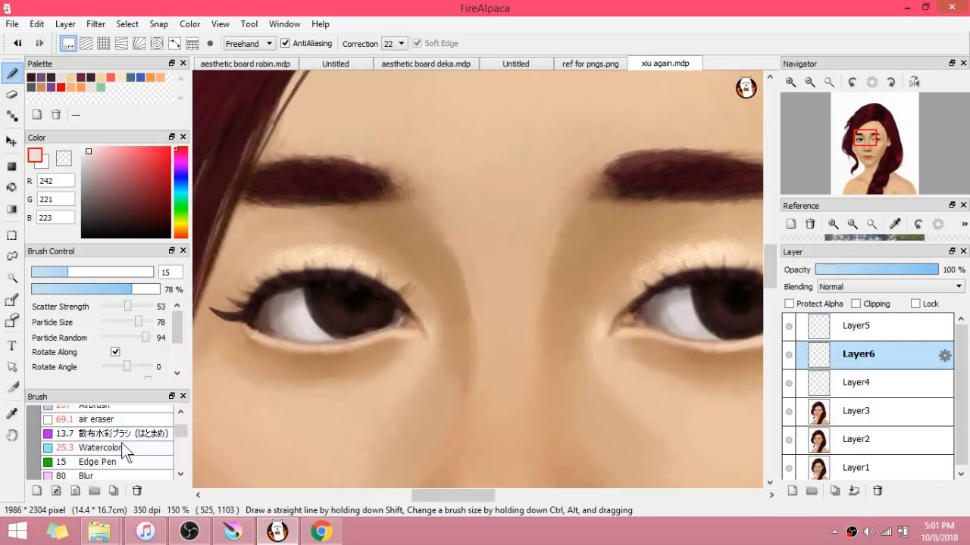
click(122, 434)
drag(89, 271, 43, 274)
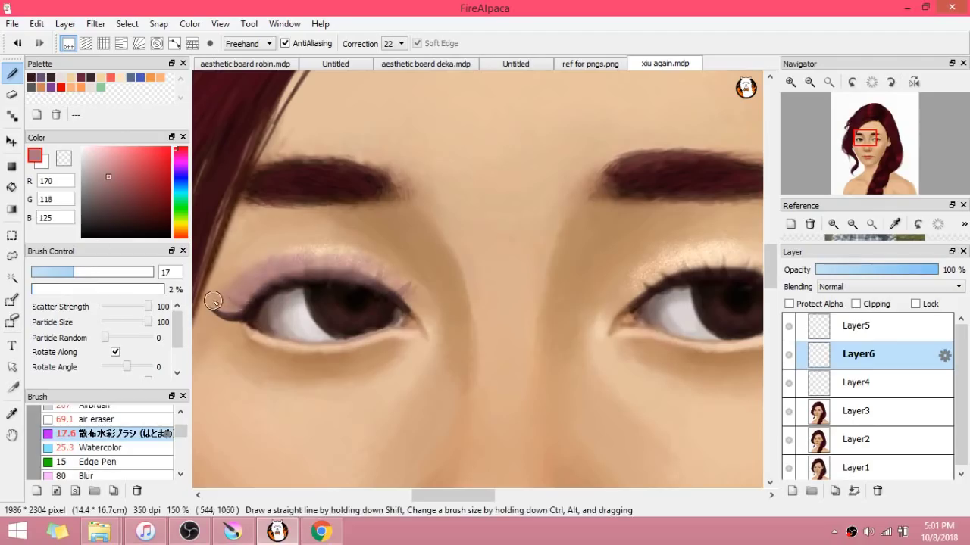
Step: Paint soft mauve eyeshadow (170, 118, 125) over both upper eyelids on Layer6
drag(212, 300, 260, 298)
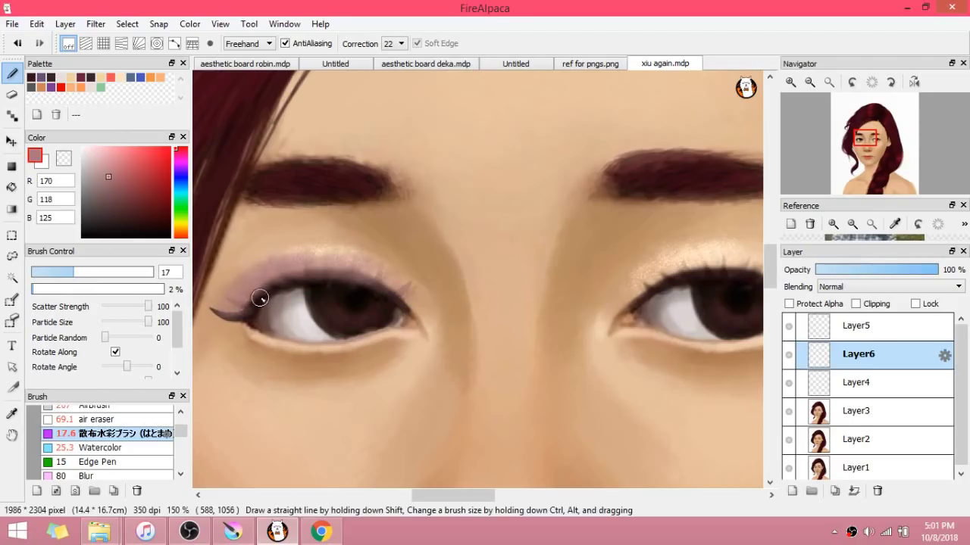
drag(354, 251, 384, 268)
scroll(406, 244, down, 2)
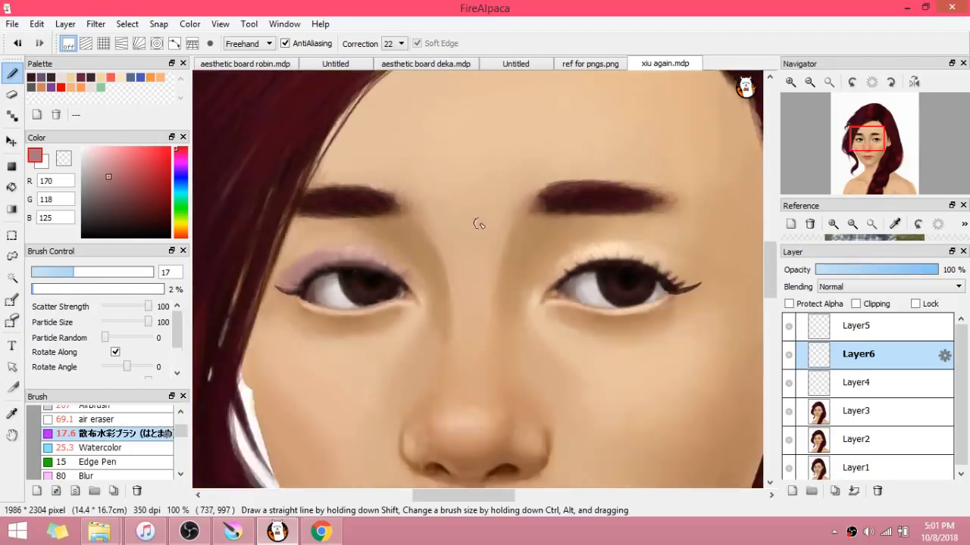
scroll(619, 271, up, 2)
drag(595, 266, 563, 251)
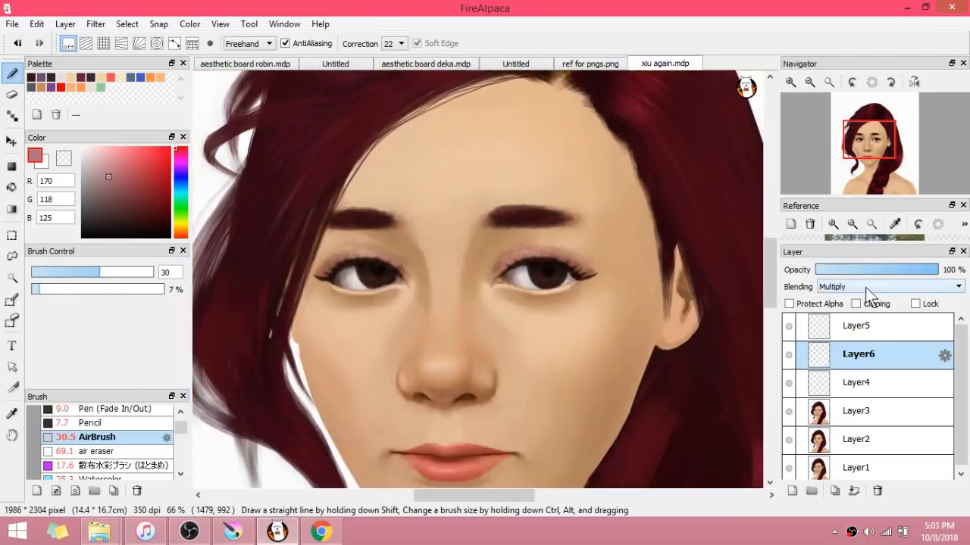
scroll(560, 280, down, 1)
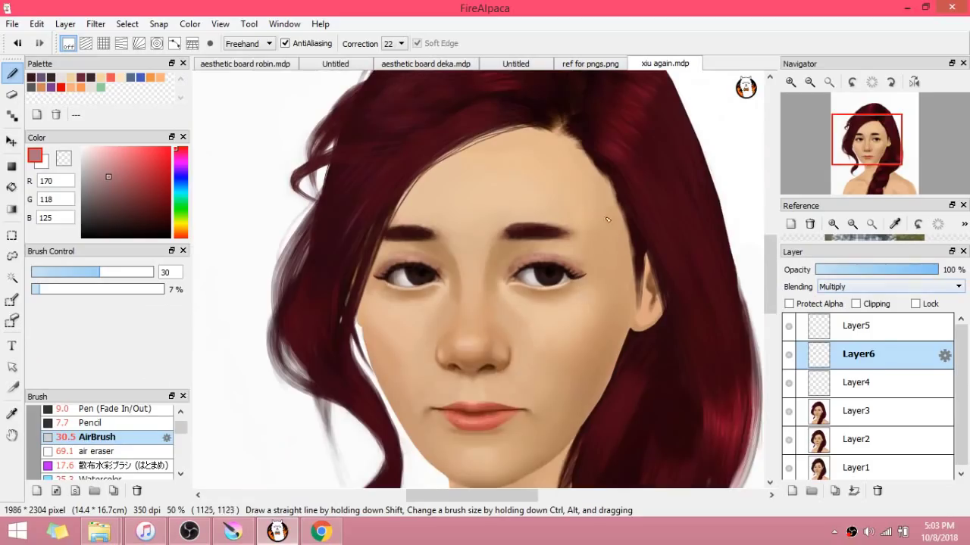
scroll(522, 265, up, 1)
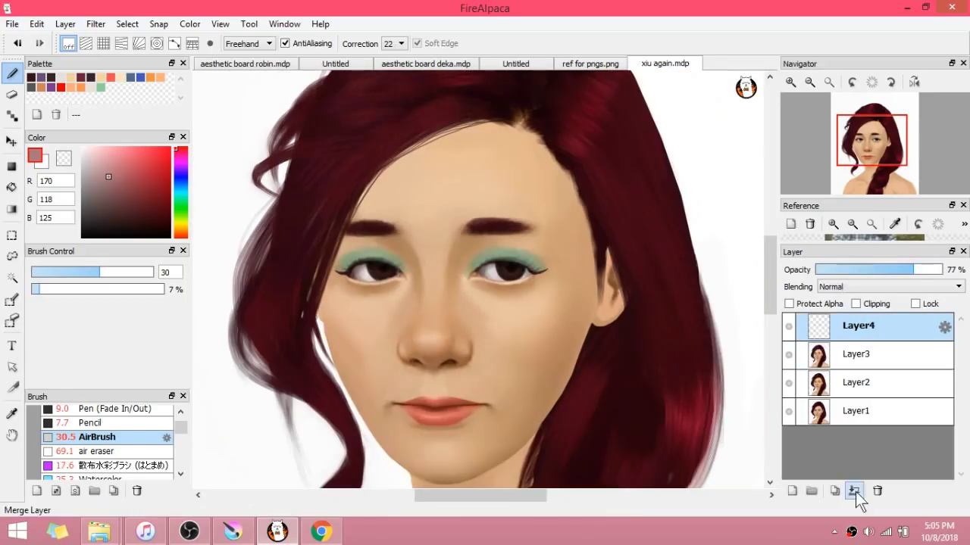
Step: Undo the eyeshadow layer's merge and merge the eyeliner layer (Layer4) down into Layer3
key(ctrl+z)
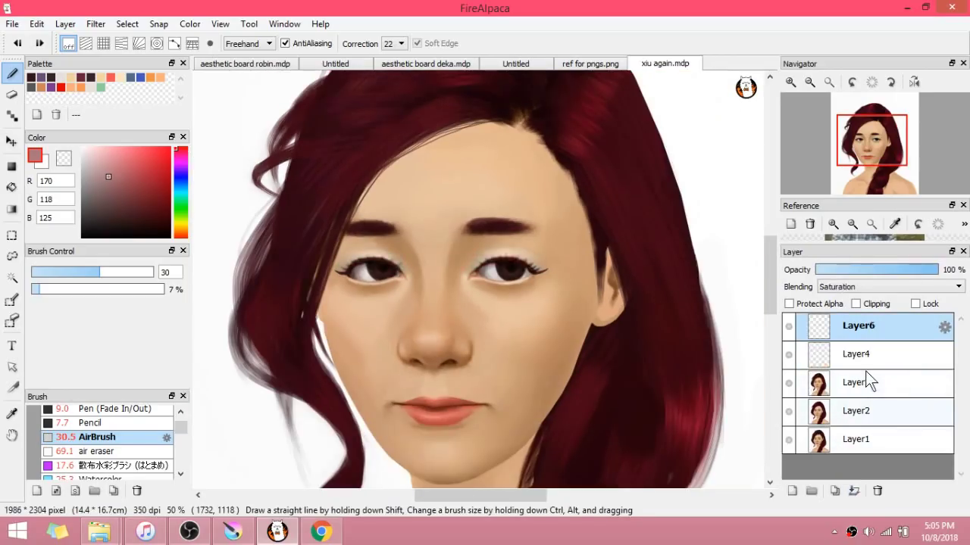
click(863, 347)
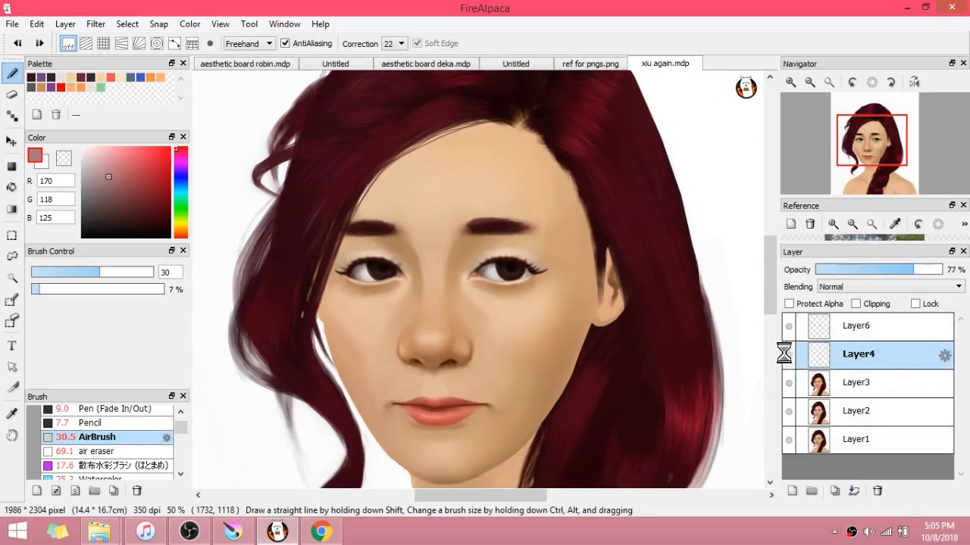
click(855, 491)
click(856, 325)
click(855, 491)
key(ctrl+z)
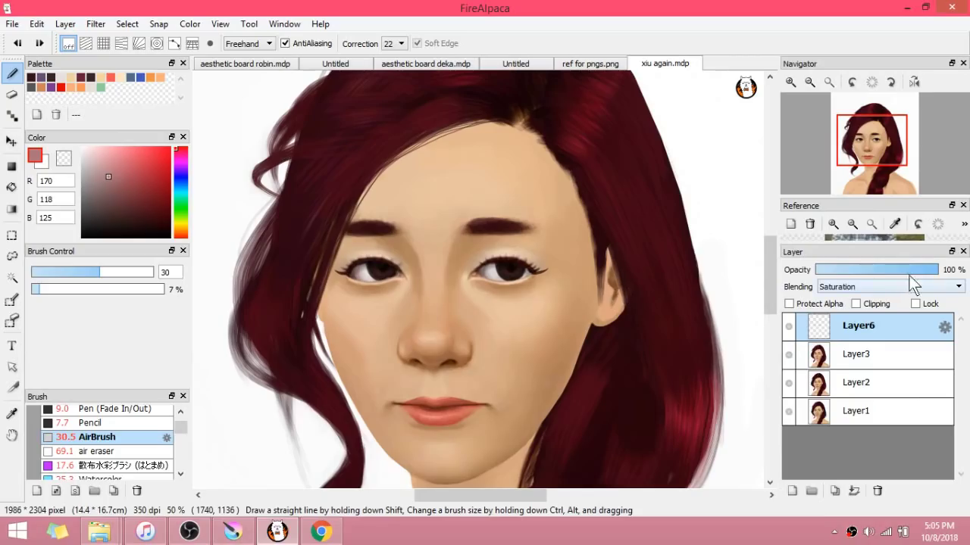
Step: Merge the Saturation eyeshadow layer down into Layer3 and add a new empty layer on top
drag(908, 274, 867, 271)
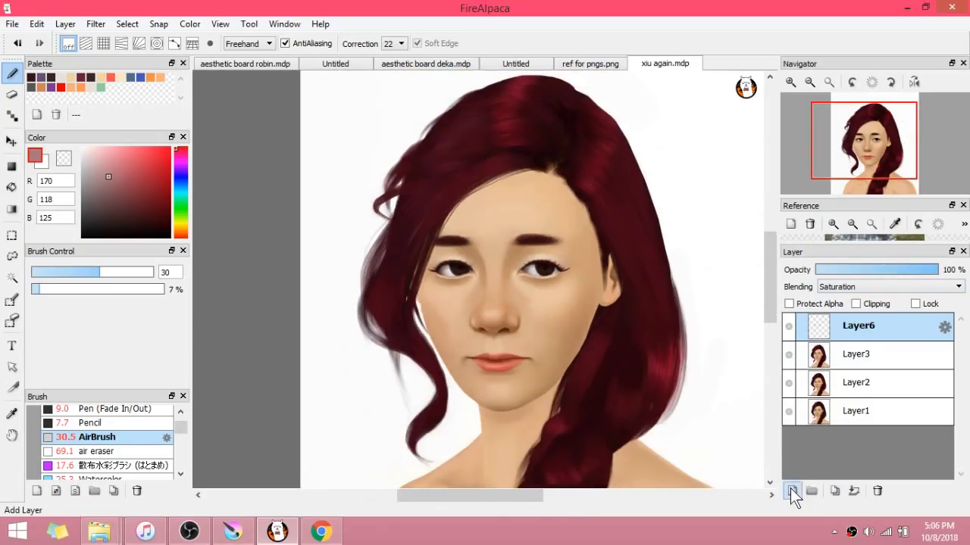
click(855, 491)
click(792, 491)
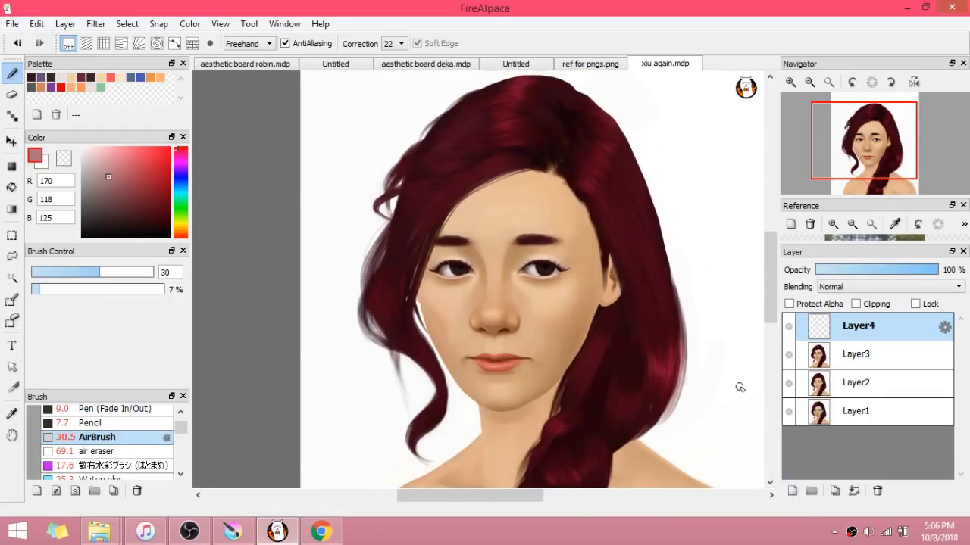
scroll(408, 266, up, 2)
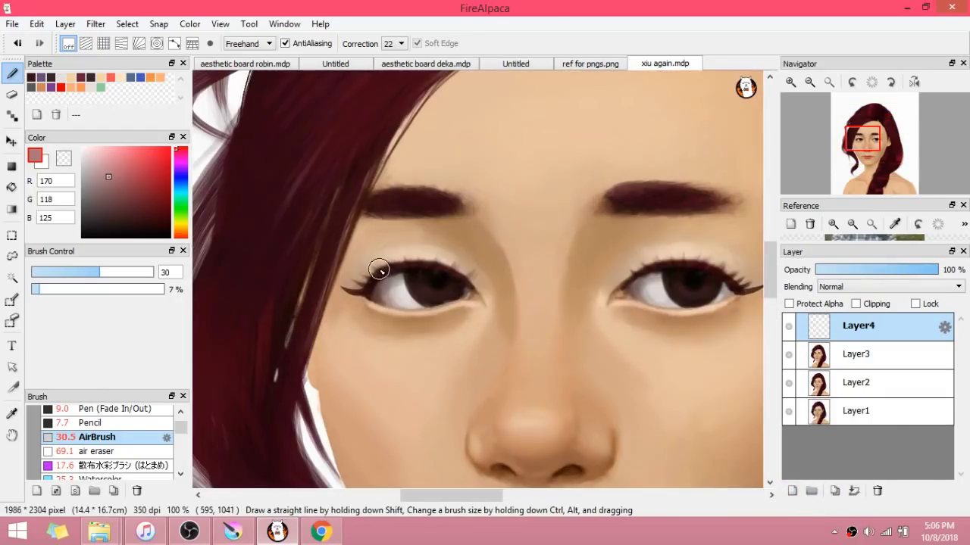
scroll(393, 267, up, 2)
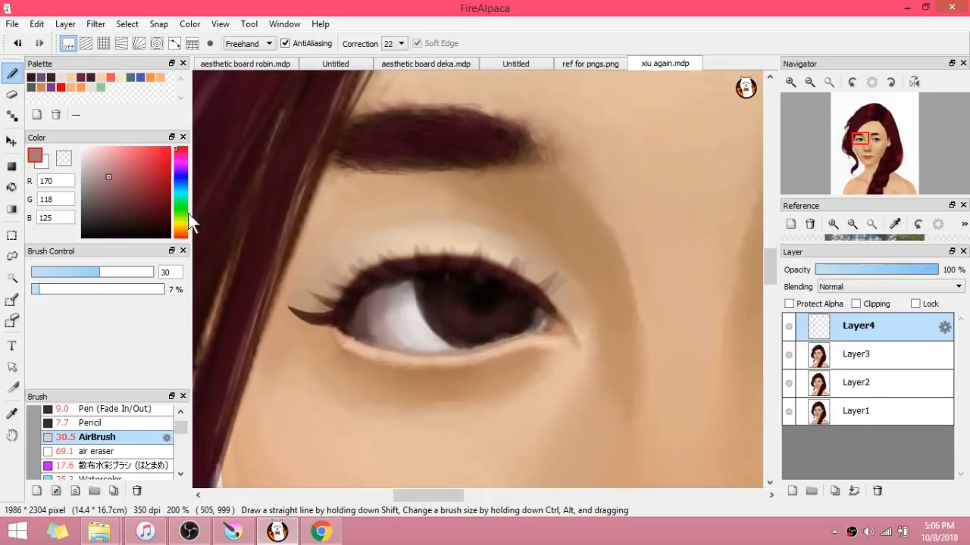
Step: Airbrush plum eyeshadow (129, 20, 75) over both upper eyelids on Layer4 and set the layer to Multiply at 84% opacity
click(184, 158)
drag(185, 158, 185, 154)
drag(148, 185, 157, 192)
mouse_move(297, 312)
mouse_down()
mouse_move(368, 275)
mouse_move(470, 254)
mouse_up()
scroll(346, 310, down, 3)
scroll(567, 299, up, 3)
mouse_move(704, 305)
mouse_down()
mouse_move(591, 270)
mouse_move(680, 301)
mouse_move(644, 284)
mouse_up()
scroll(642, 283, down, 2)
scroll(642, 282, down, 2)
scroll(594, 284, up, 3)
scroll(659, 314, down, 3)
click(871, 287)
click(869, 306)
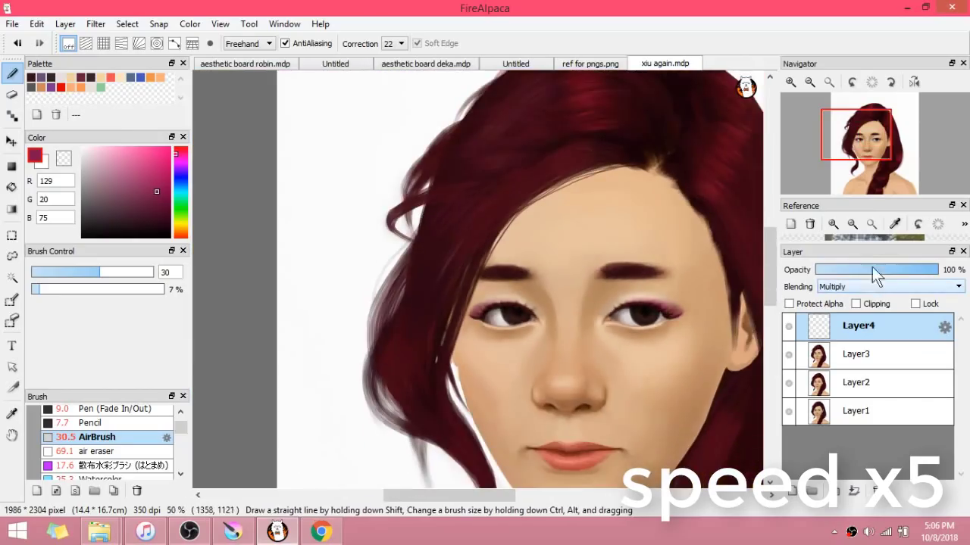
drag(873, 270, 922, 271)
Step: Blend mauve eyeshadow into the outer eyelids with the Watercolor brush at 14.6 px and 9% opacity
click(102, 477)
scroll(394, 341, down, 1)
scroll(456, 325, up, 4)
click(66, 272)
click(170, 209)
mouse_move(359, 313)
mouse_down()
mouse_move(384, 303)
mouse_move(397, 321)
mouse_up()
click(51, 289)
drag(51, 289, 42, 290)
key(ctrl+z)
key(ctrl+z)
mouse_move(383, 309)
mouse_down()
mouse_move(350, 315)
mouse_move(398, 311)
mouse_move(468, 262)
mouse_up()
right_click(366, 297)
scroll(478, 269, down, 2)
scroll(594, 286, down, 1)
scroll(720, 292, up, 1)
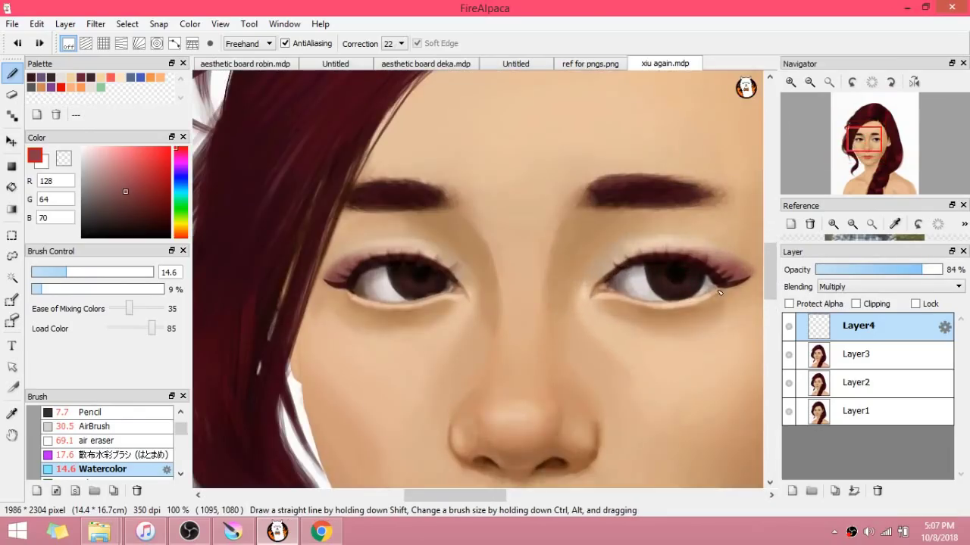
Step: Deepen the outer eyelids with plum (145, 59, 88) on a Multiply layer and soften the eyeshadow with a filter and a larger eraser
click(846, 289)
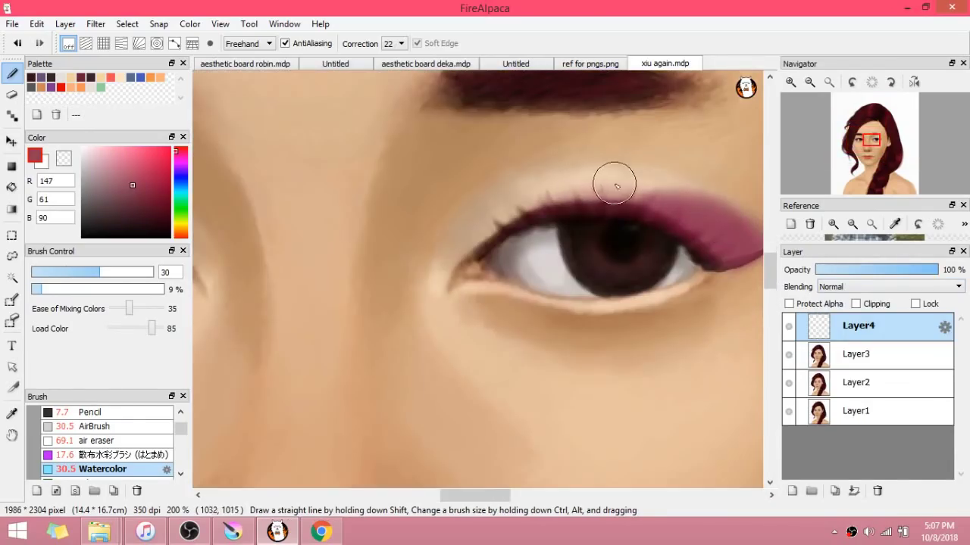
alt+click(656, 194)
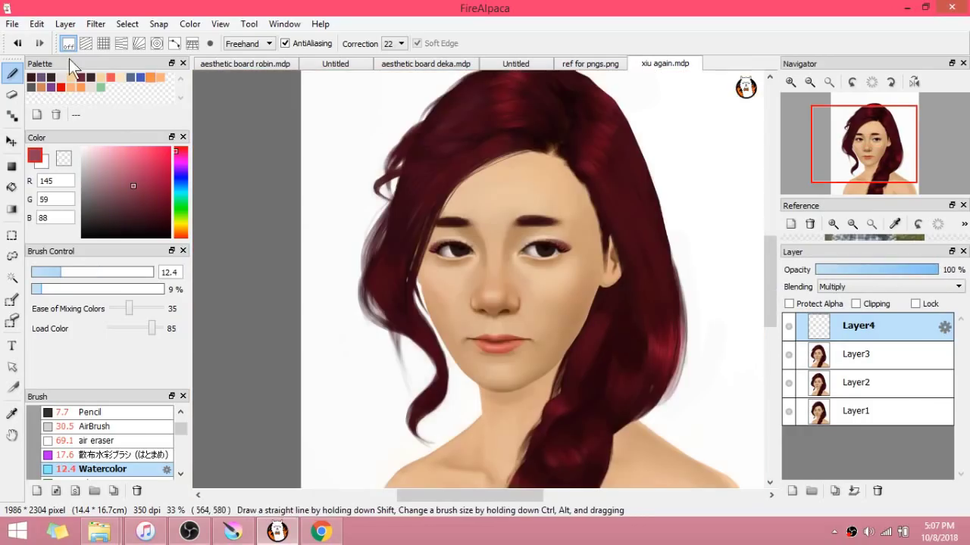
click(90, 26)
click(161, 130)
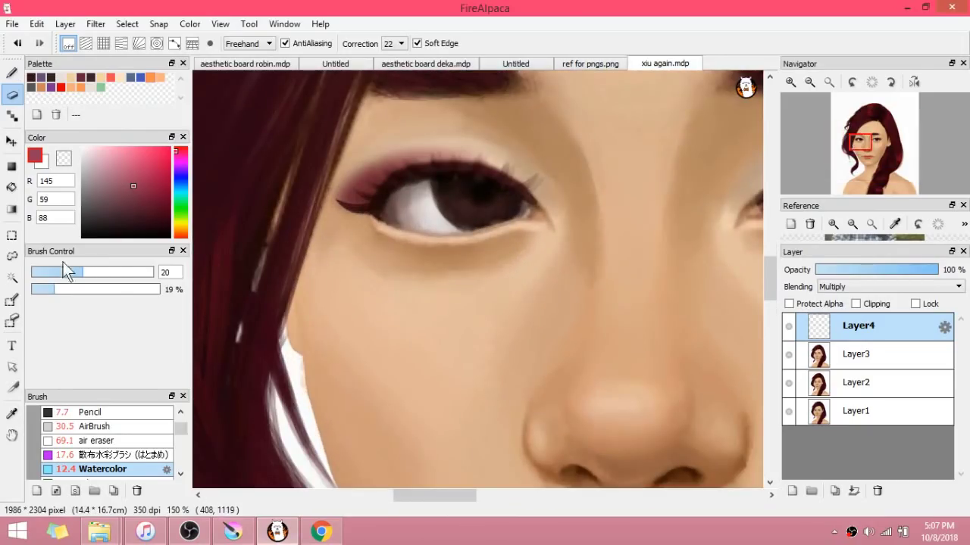
drag(67, 270, 116, 272)
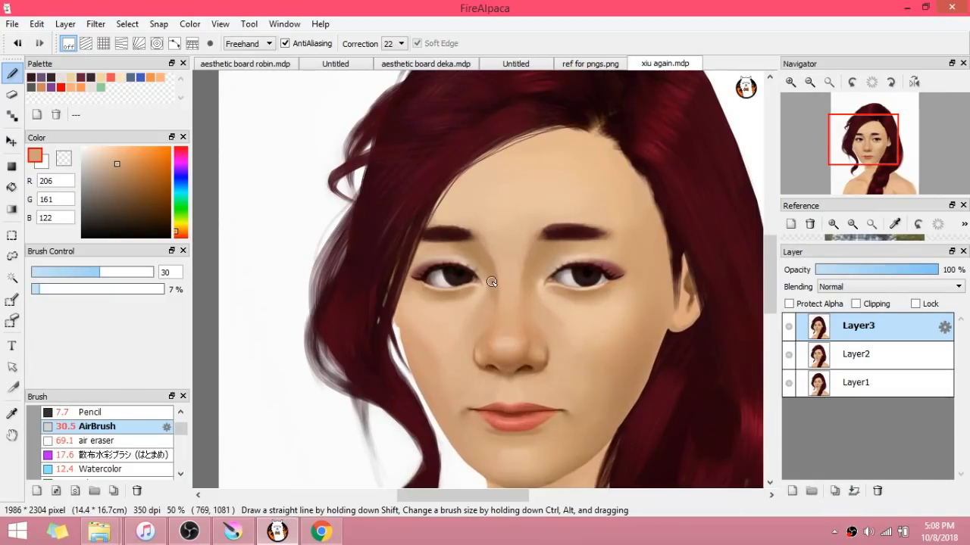
Step: Add a Multiply layer at 58% opacity and shade the lower lash lines in brown (121, 54, 57) with the 12.4 px Watercolor brush
click(792, 491)
scroll(573, 304, up, 4)
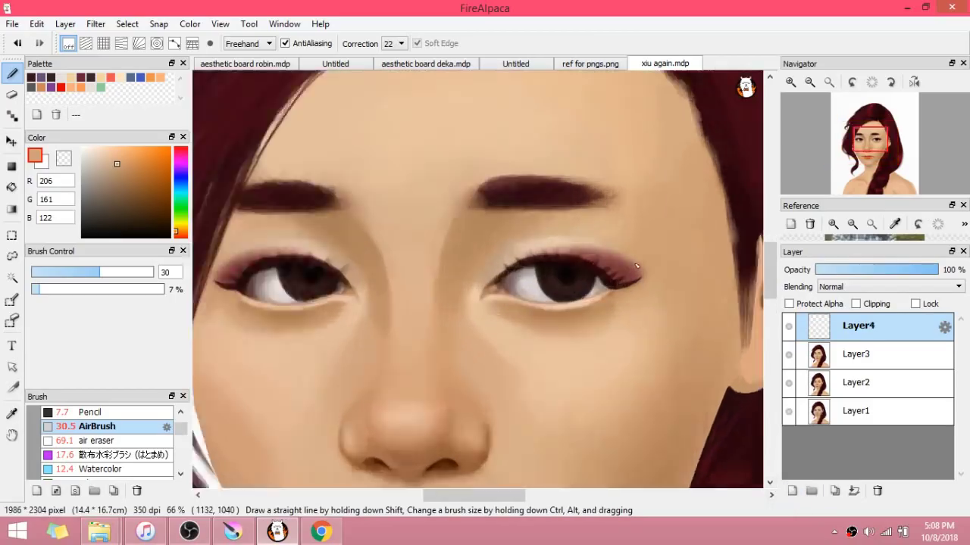
alt+click(624, 273)
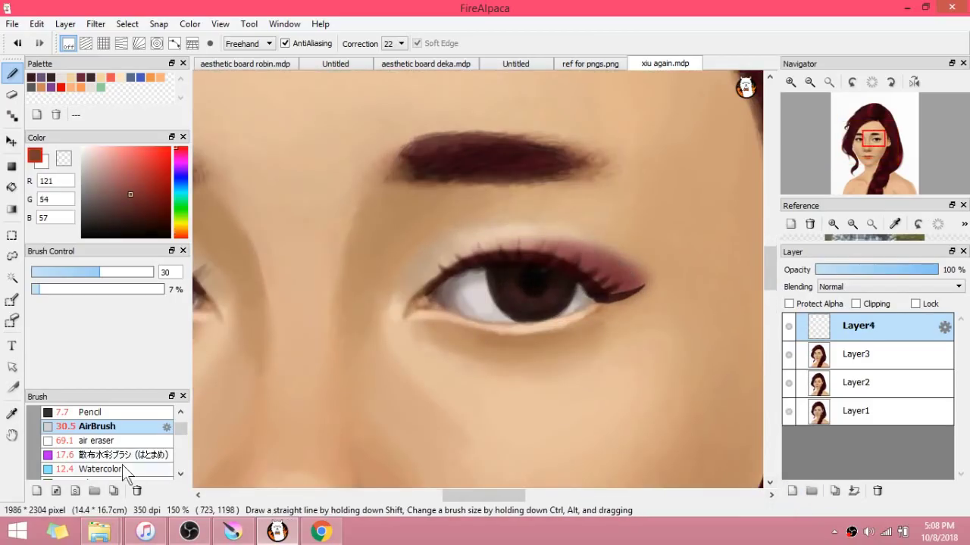
click(121, 470)
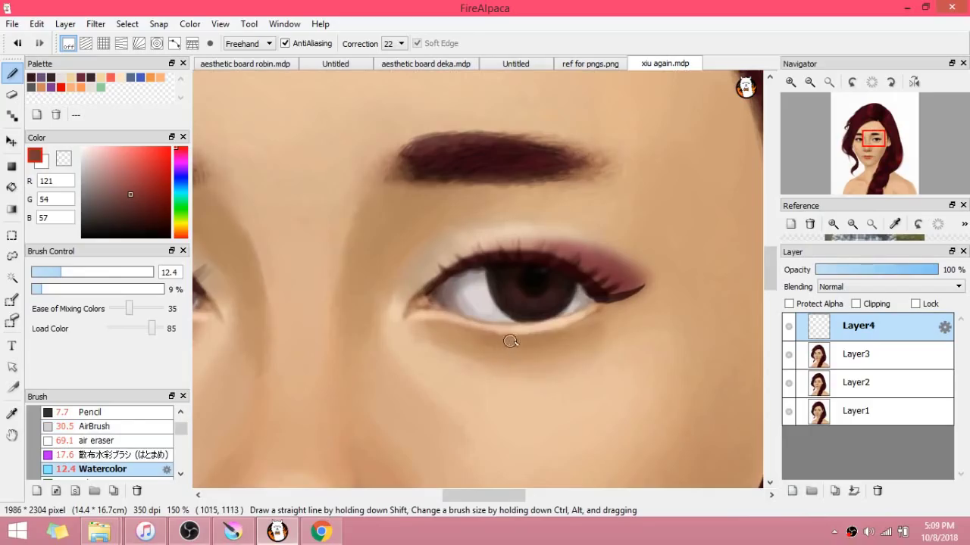
drag(511, 341, 587, 319)
drag(587, 318, 605, 307)
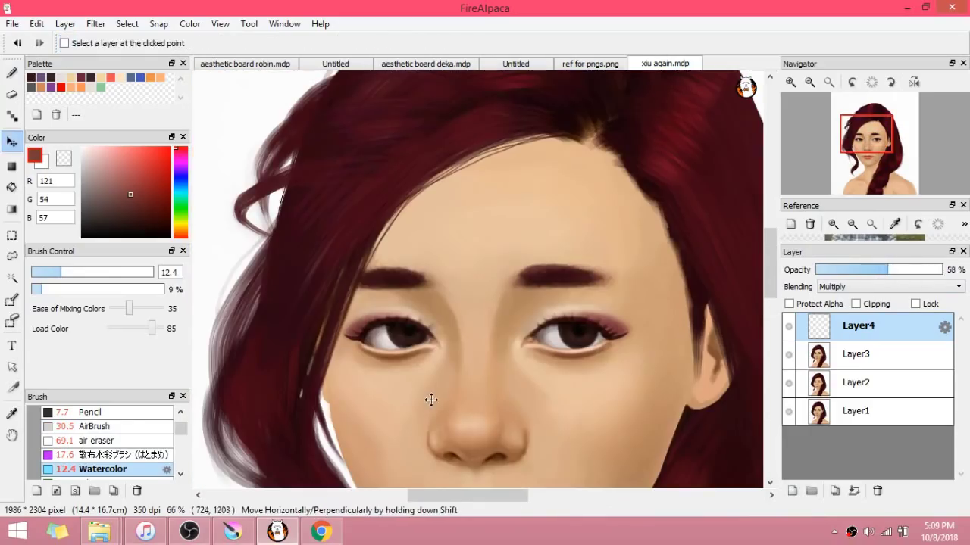
drag(431, 401, 433, 403)
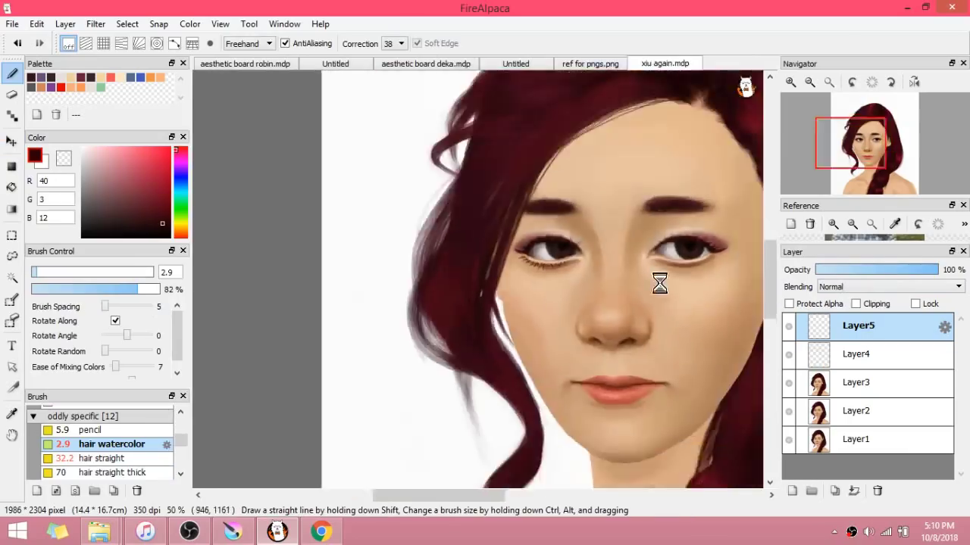
Step: Copy the lower lashes from Layer5 onto a new layer and transform them to fit under the other eye
scroll(658, 281, up, 3)
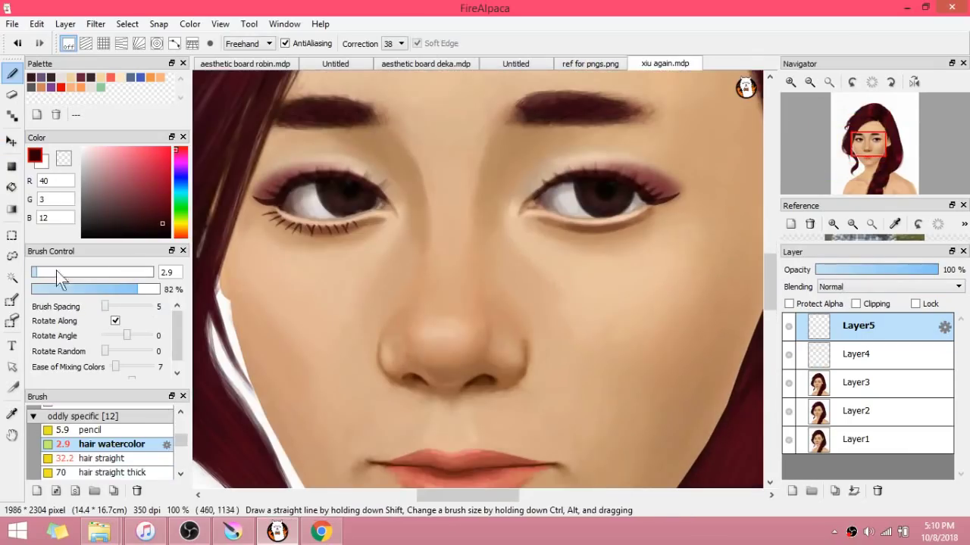
click(12, 256)
mouse_move(235, 165)
mouse_down()
mouse_move(396, 272)
mouse_move(382, 153)
mouse_up()
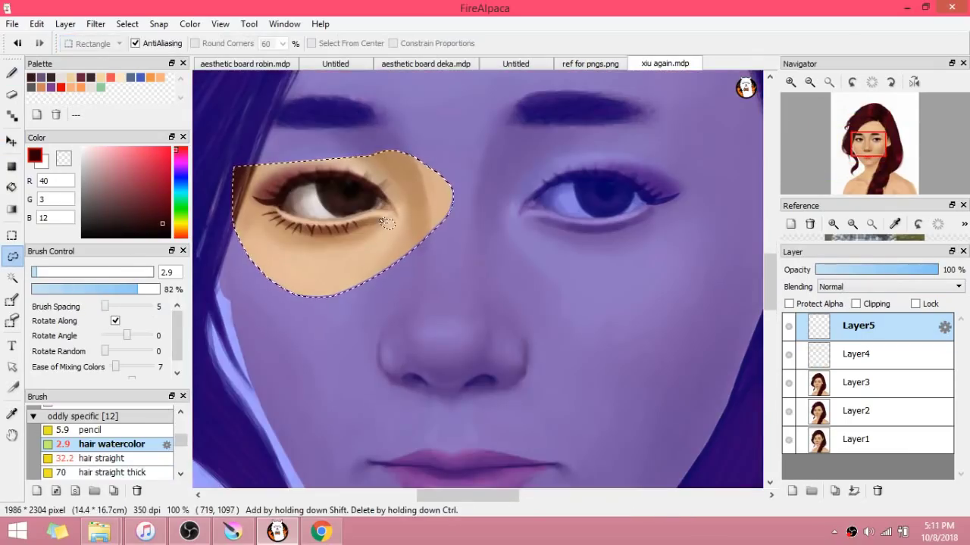
key(ctrl+shift+n)
key(ctrl+t)
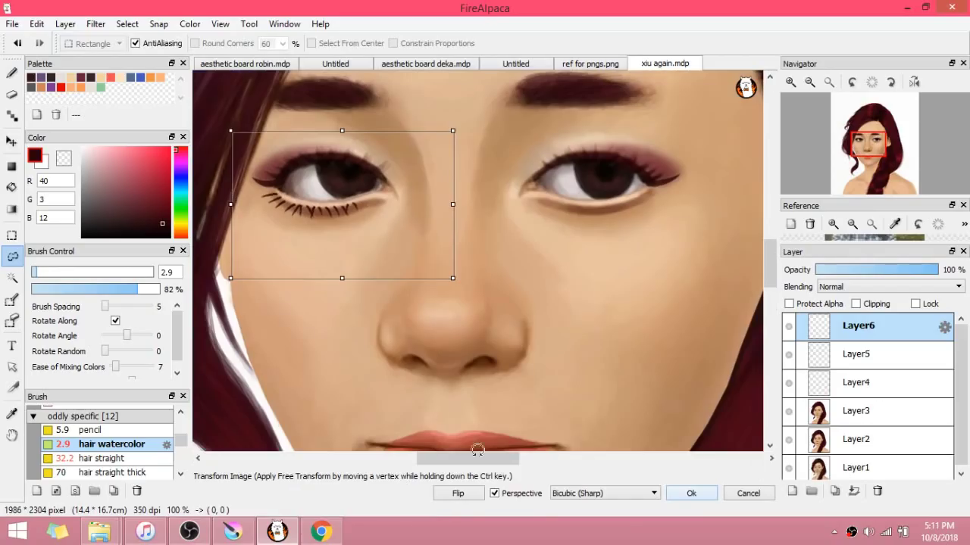
drag(377, 138, 607, 138)
drag(696, 160, 706, 175)
drag(647, 180, 686, 186)
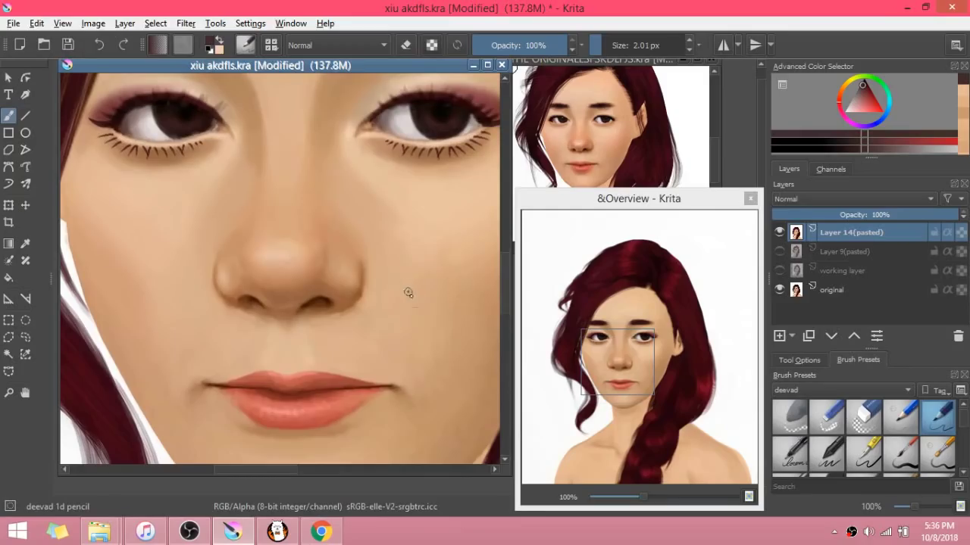
Step: Switch to Krita and compare the repainted face in Layer 14(pasted) with the original layer beneath it
scroll(420, 306, up, 3)
scroll(420, 306, down, 4)
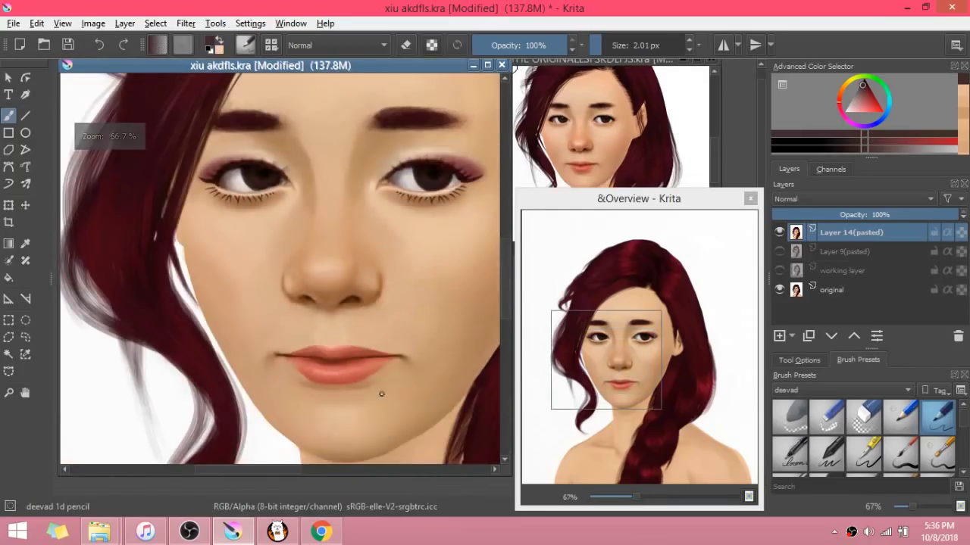
scroll(381, 393, down, 1)
scroll(426, 387, up, 2)
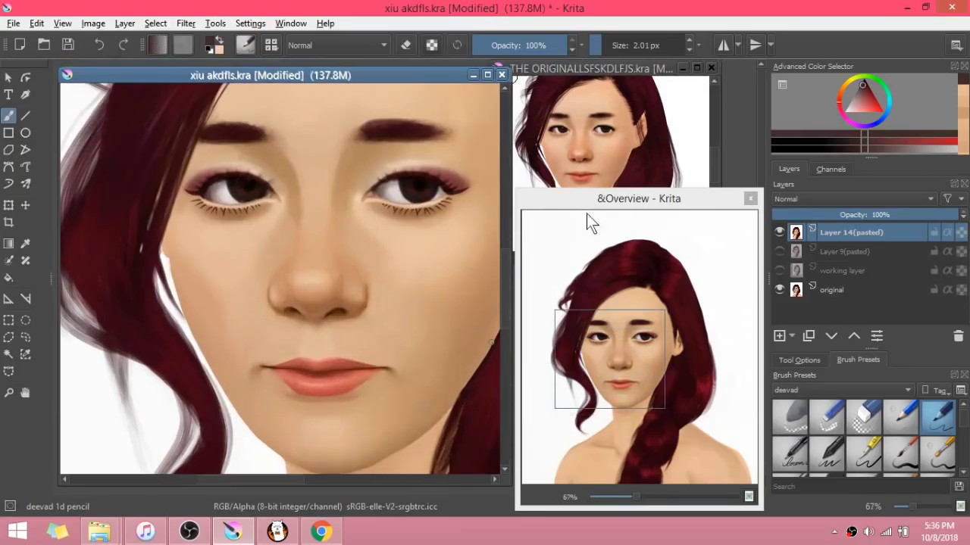
click(781, 231)
click(778, 290)
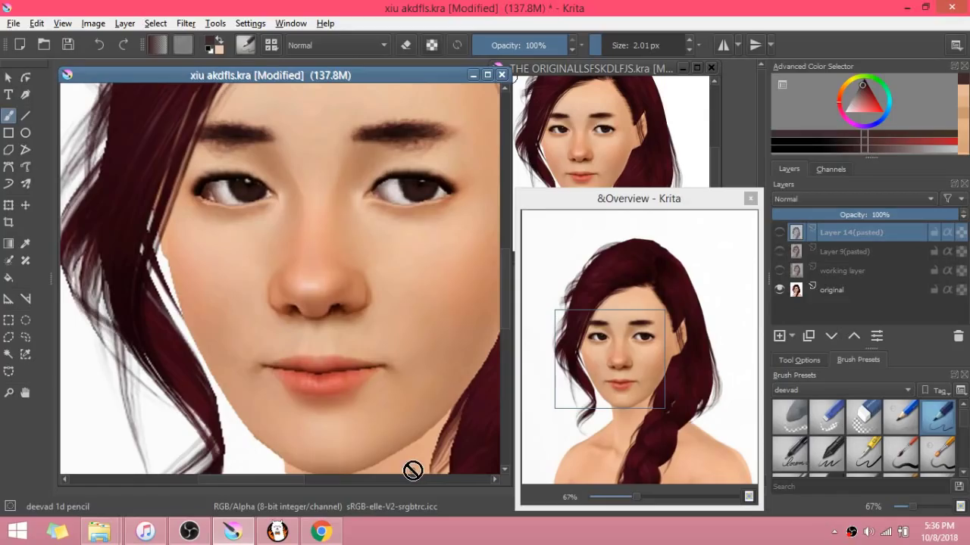
click(778, 234)
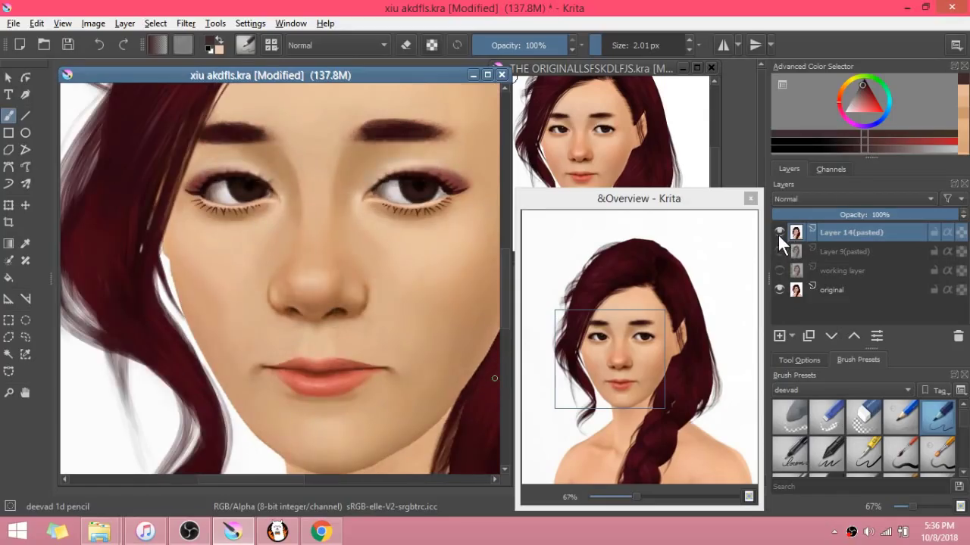
click(778, 234)
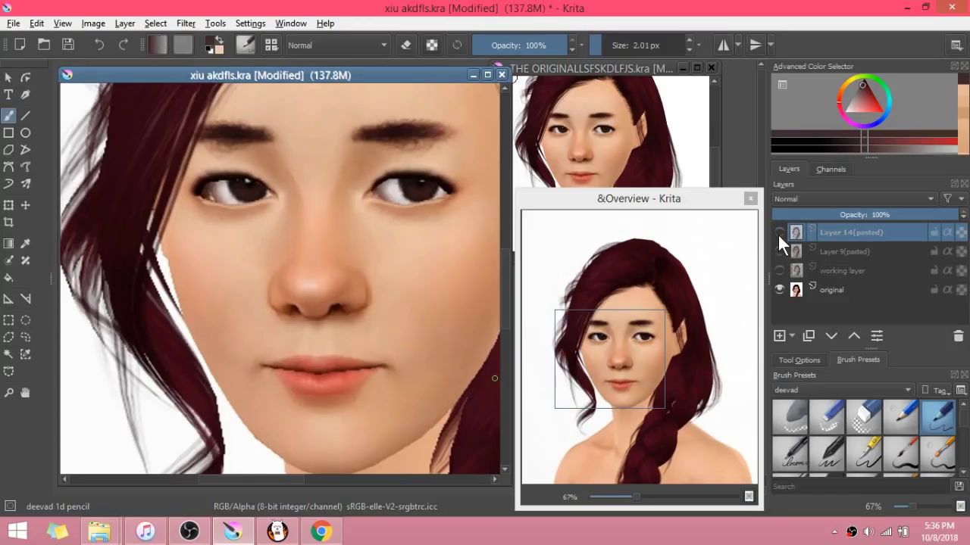
key(shift+Delete)
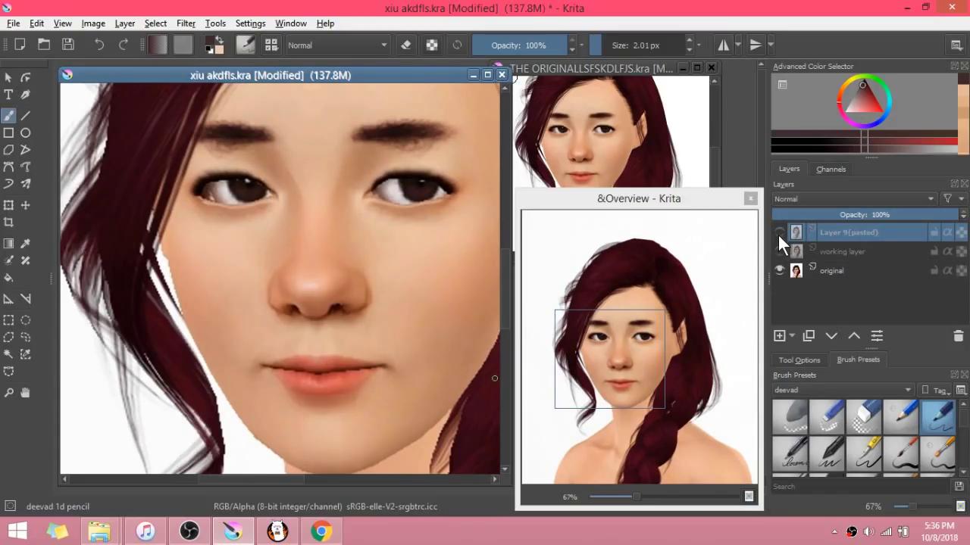
key(Insert)
key(ctrl+z)
key(ctrl+z)
Step: Toggle the visibility of Layer 14(pasted) repeatedly to examine the before-and-after differences in the face and hair
click(779, 231)
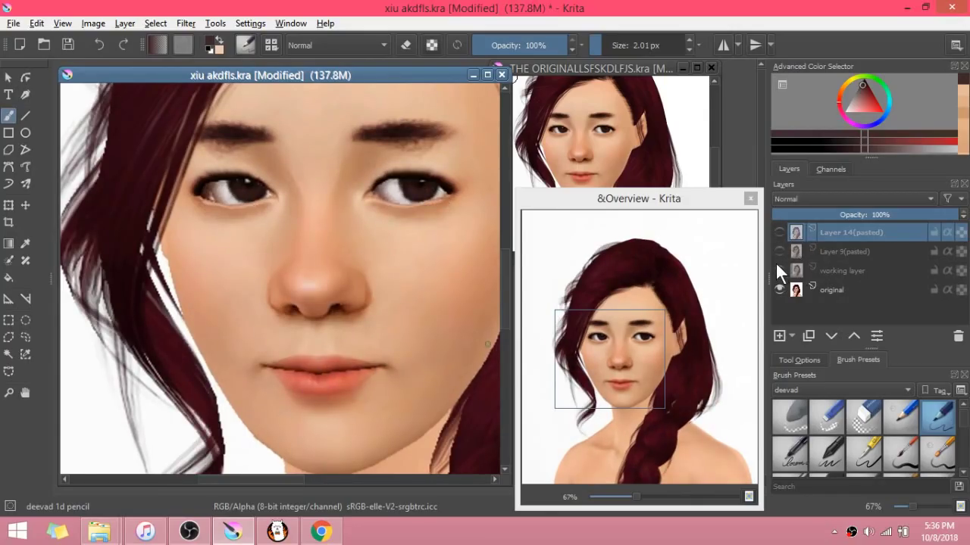
mouse_move(776, 264)
click(780, 230)
click(779, 227)
click(780, 229)
click(778, 227)
click(779, 229)
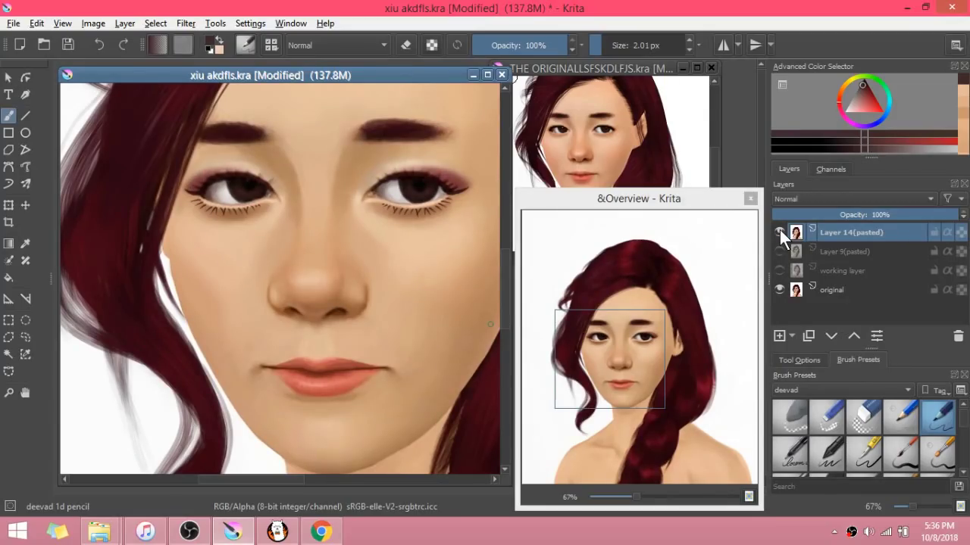
click(779, 229)
click(779, 229)
click(780, 229)
click(779, 229)
click(779, 230)
click(780, 230)
click(779, 230)
click(780, 229)
click(779, 230)
click(779, 230)
Step: Select the deevad 2a deform brush at 112 px
scroll(806, 447, down, 2)
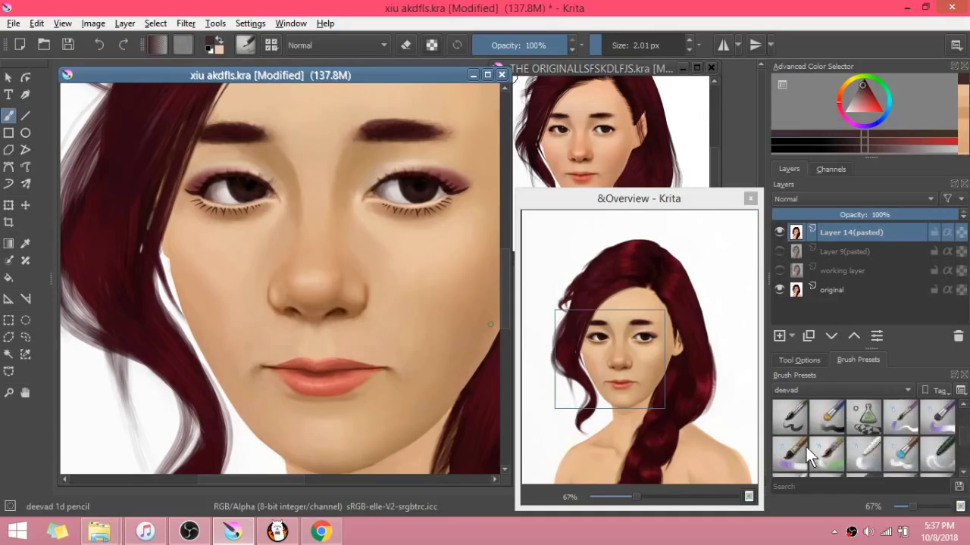
scroll(806, 447, down, 3)
click(794, 429)
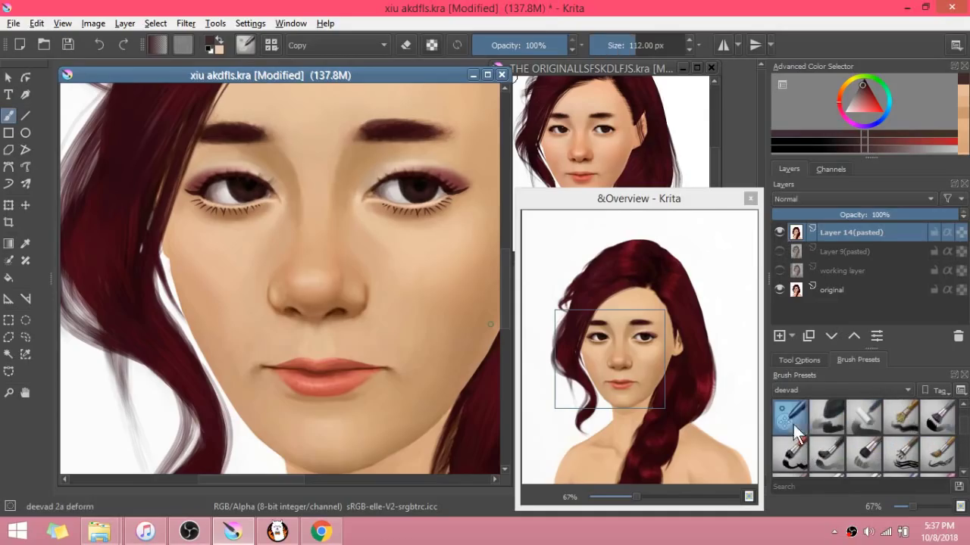
Step: Try pulling one eye's upper lid and corners strongly upward with the deform brush, and undo the distortion
scroll(204, 159, up, 2)
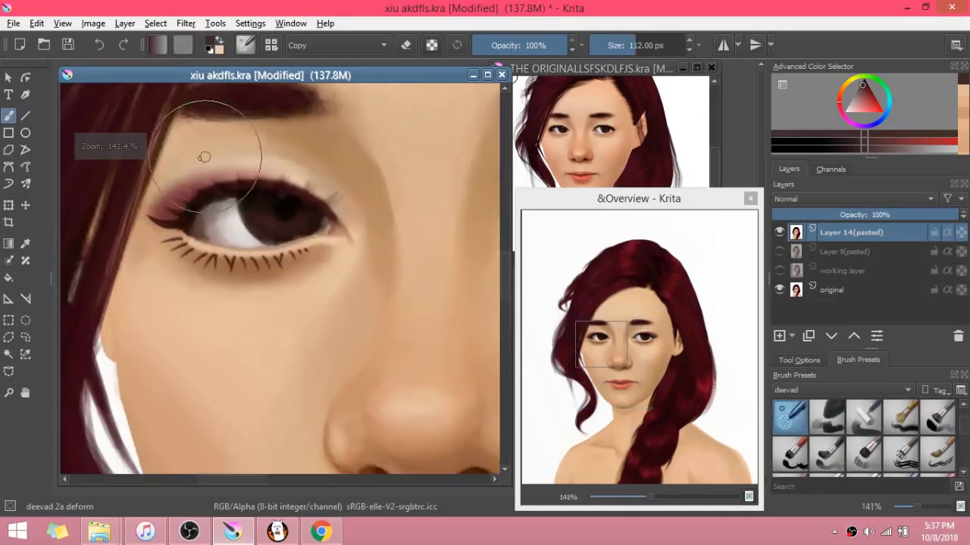
scroll(204, 160, down, 2)
scroll(206, 185, up, 1)
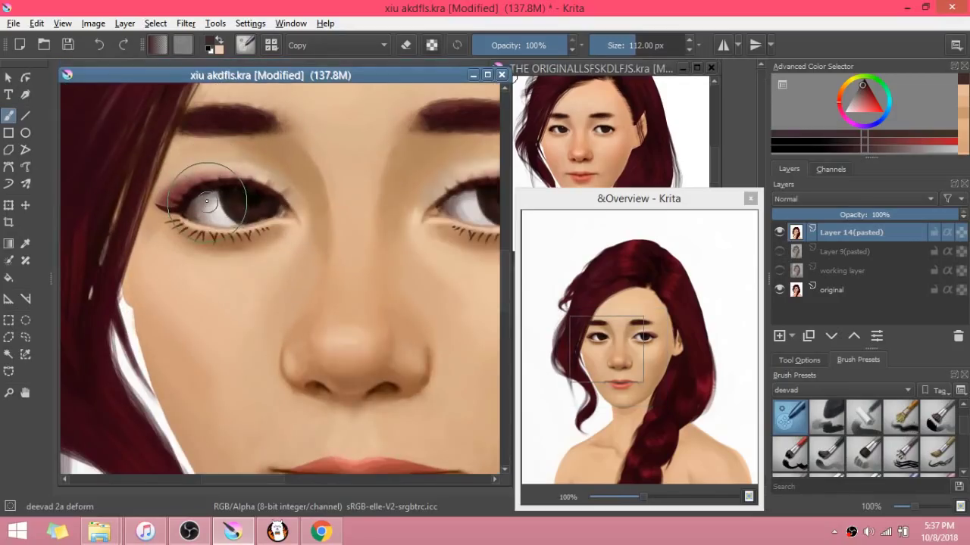
mouse_move(206, 201)
mouse_down()
mouse_move(220, 161)
mouse_move(216, 125)
mouse_up()
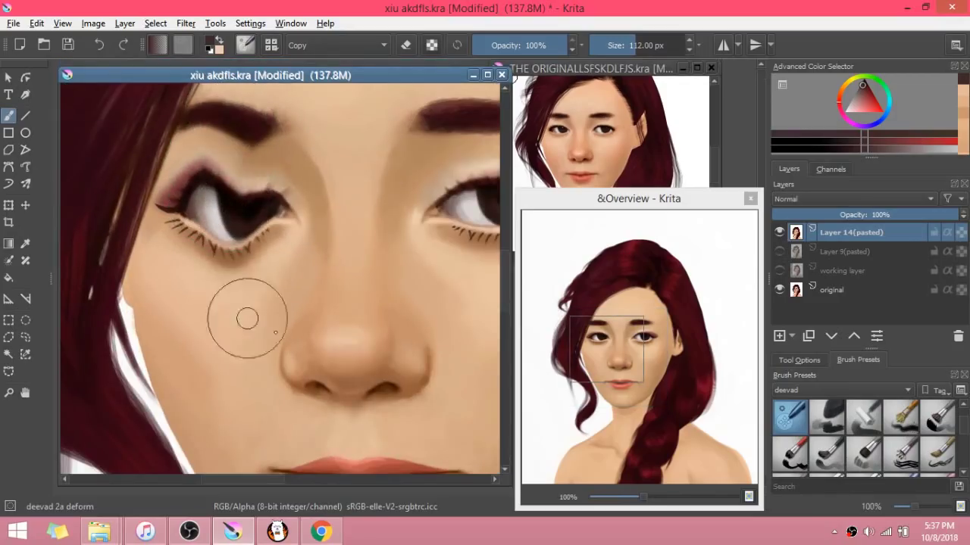
drag(286, 231, 286, 121)
drag(153, 239, 212, 170)
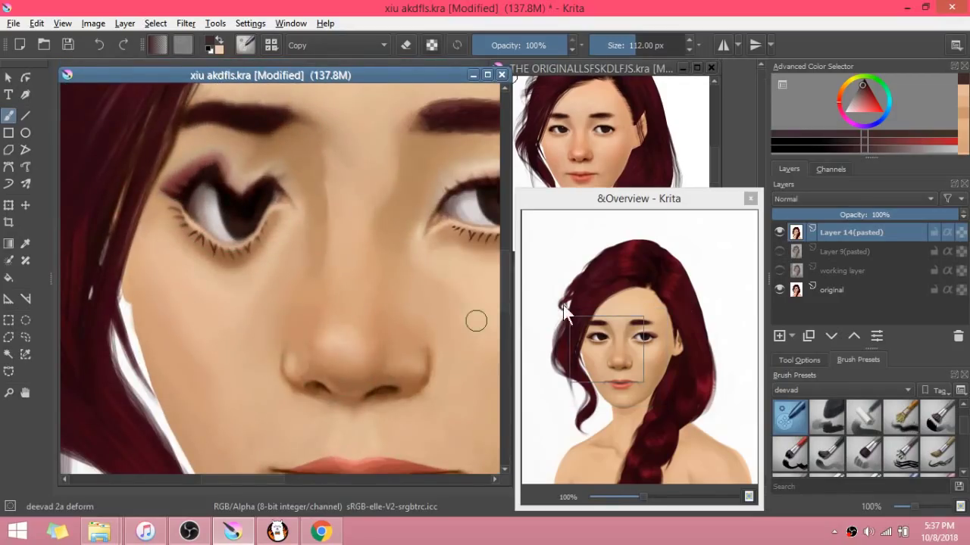
key(ctrl+z)
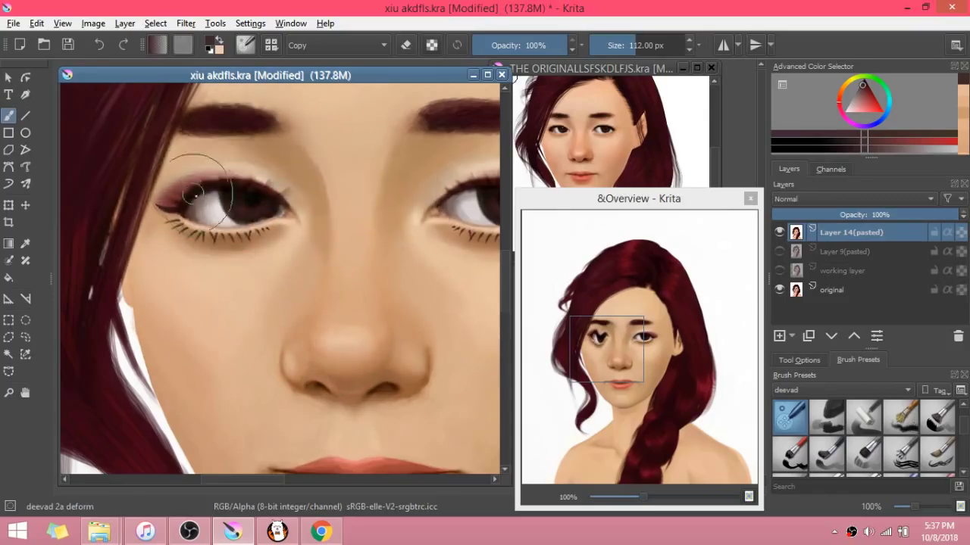
Step: Subtly reshape the upper lids of both eyes with the deform brush on Layer 14(pasted)
mouse_move(205, 190)
mouse_down()
mouse_move(200, 177)
mouse_move(236, 185)
mouse_up()
scroll(237, 184, up, 1)
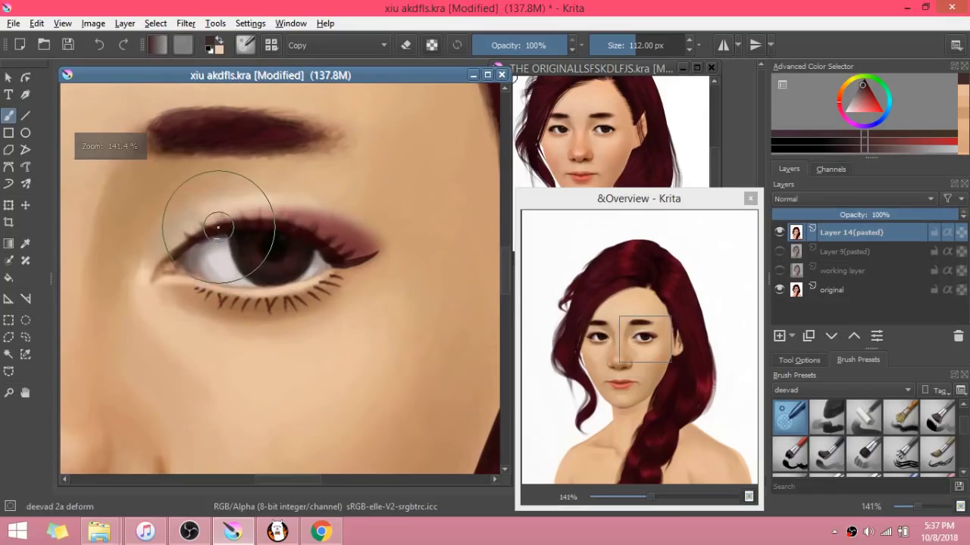
drag(263, 225, 271, 216)
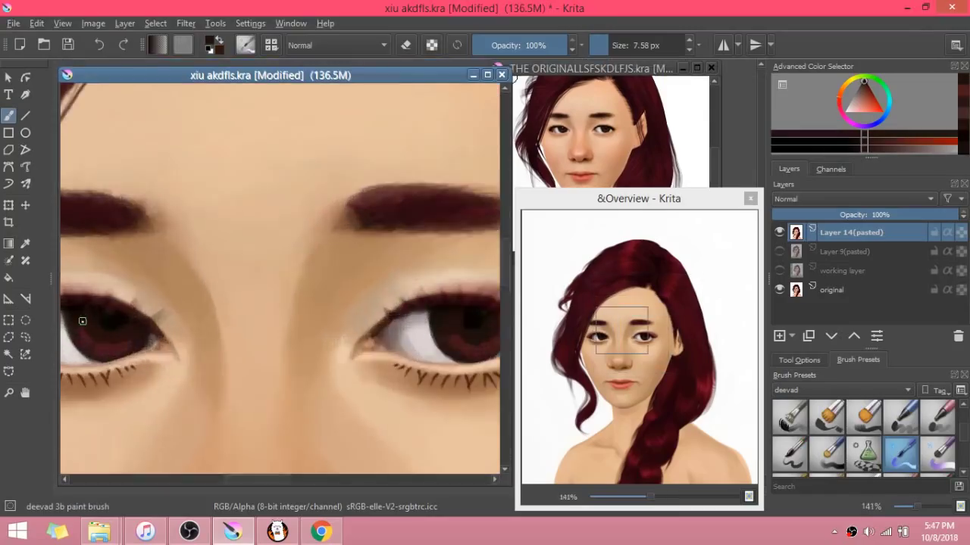
scroll(91, 310, up, 3)
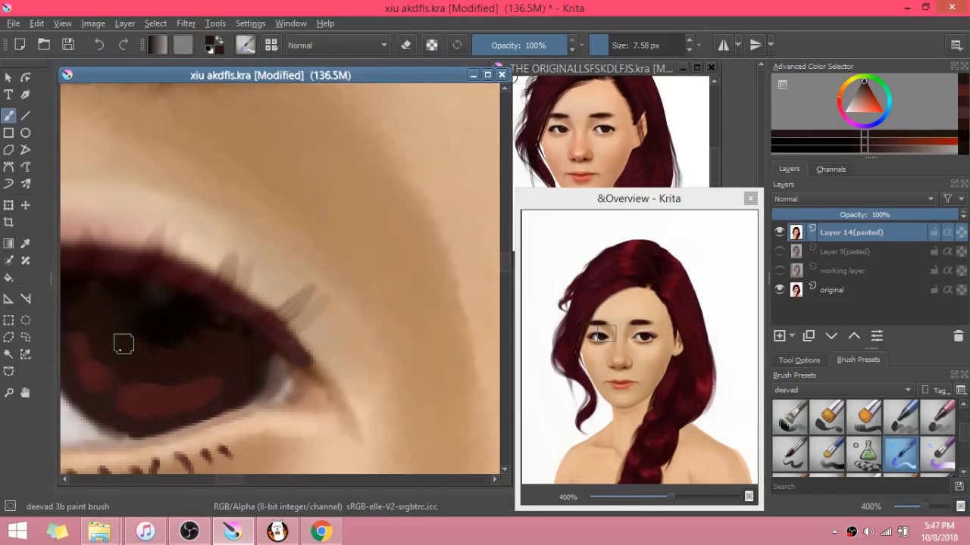
scroll(346, 297, down, 5)
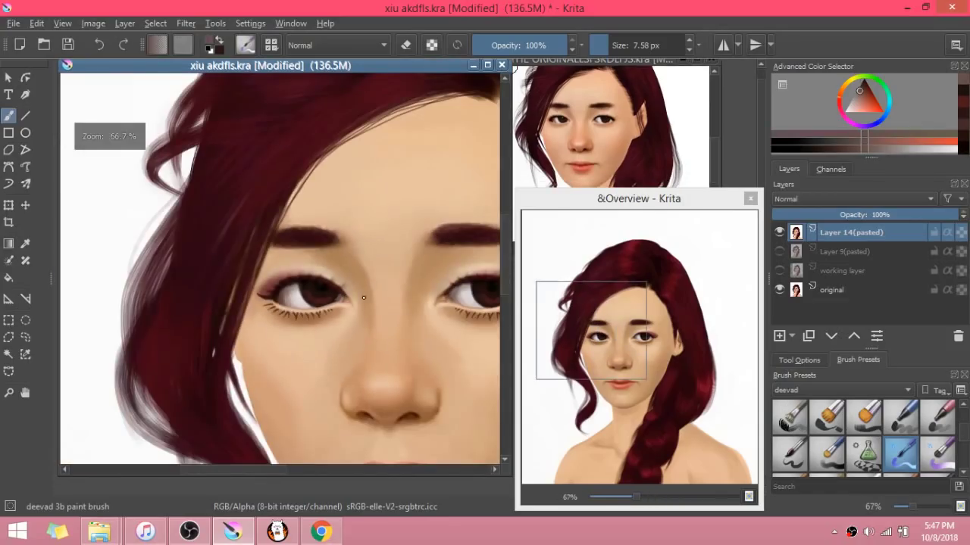
scroll(364, 298, up, 6)
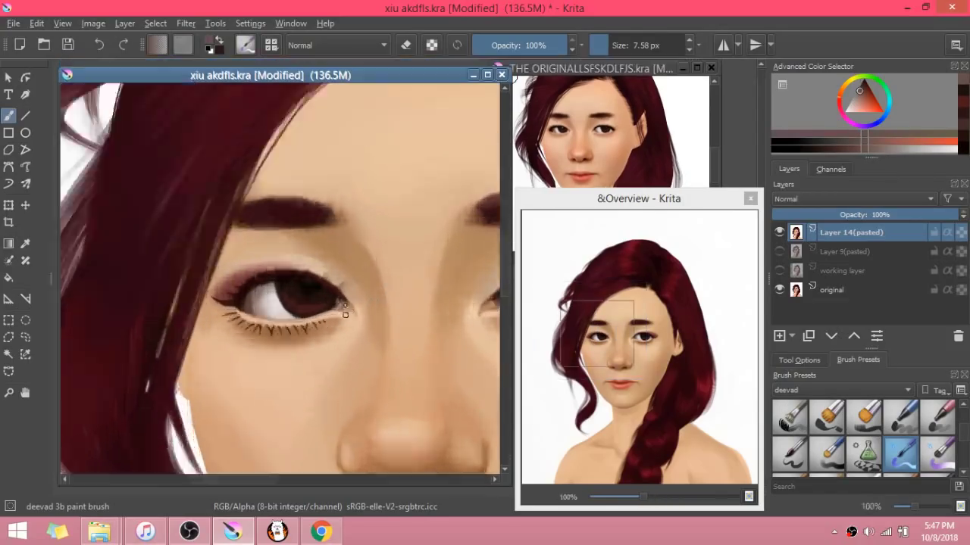
Step: Sample a dark iris tone and paint subtle reddish-brown reflections across the lower iris with the deevad 3b paint brush at 7.58 px
ctrl+click(273, 286)
scroll(275, 286, down, 4)
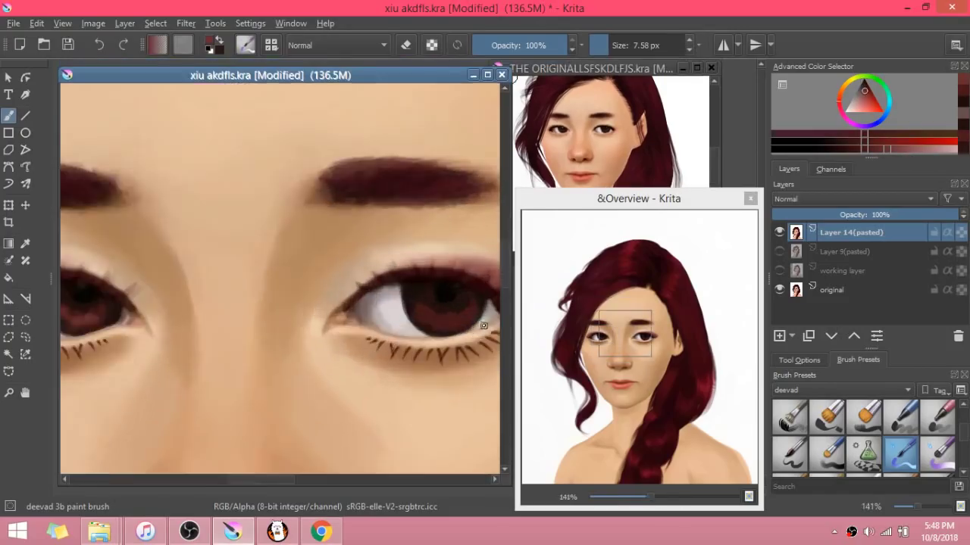
scroll(381, 320, up, 2)
drag(394, 326, 424, 325)
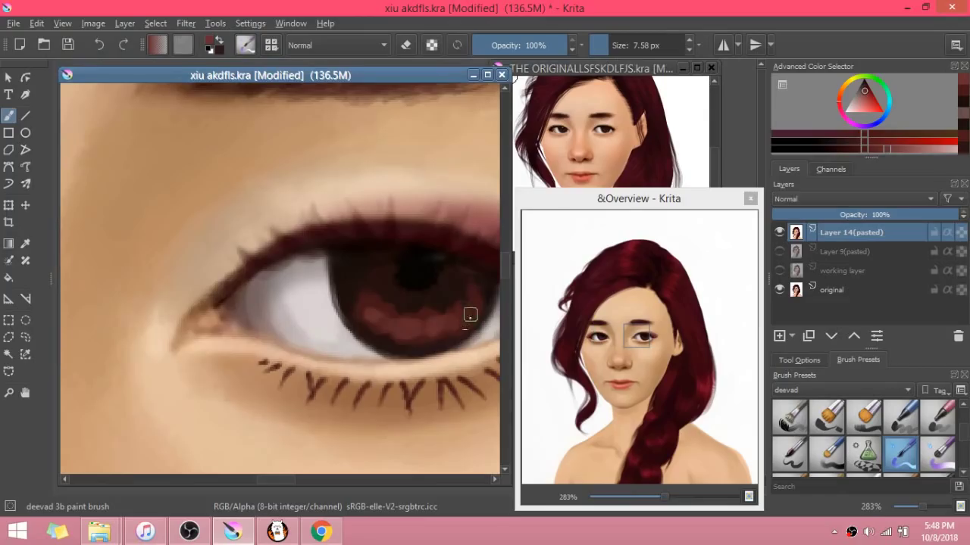
scroll(372, 345, down, 3)
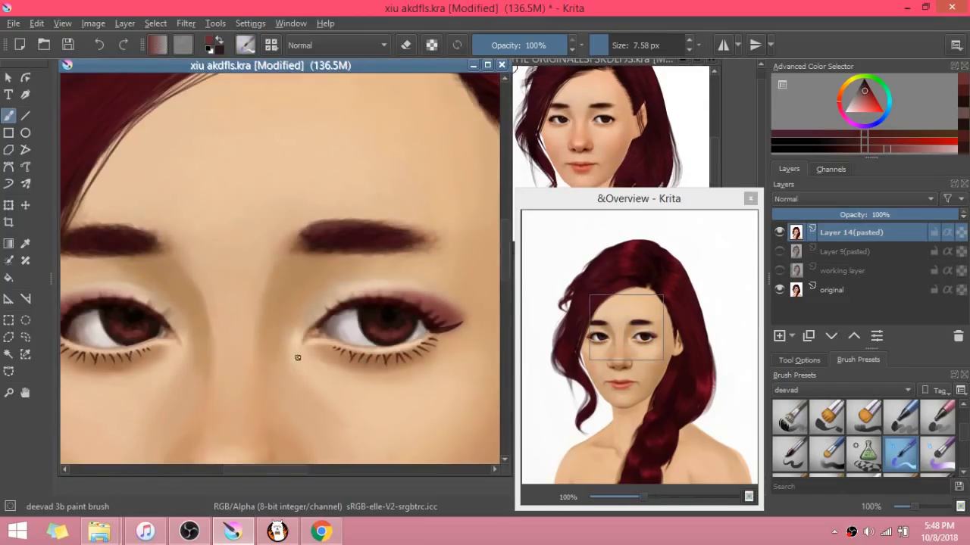
scroll(297, 358, up, 3)
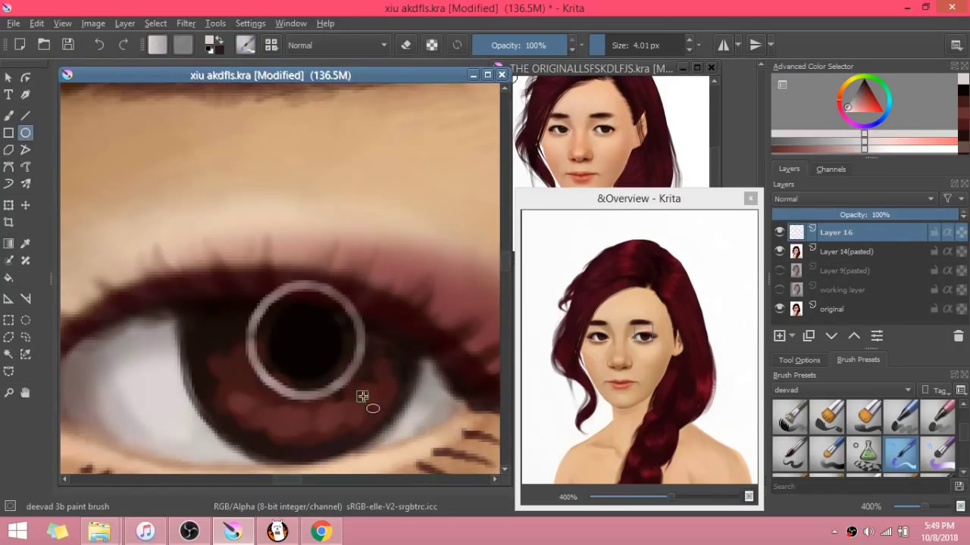
Step: Draw a light ellipse ring around the other eye's pupil on Layer 16, redoing it until it matches the first ring
scroll(357, 390, down, 3)
scroll(149, 384, down, 1)
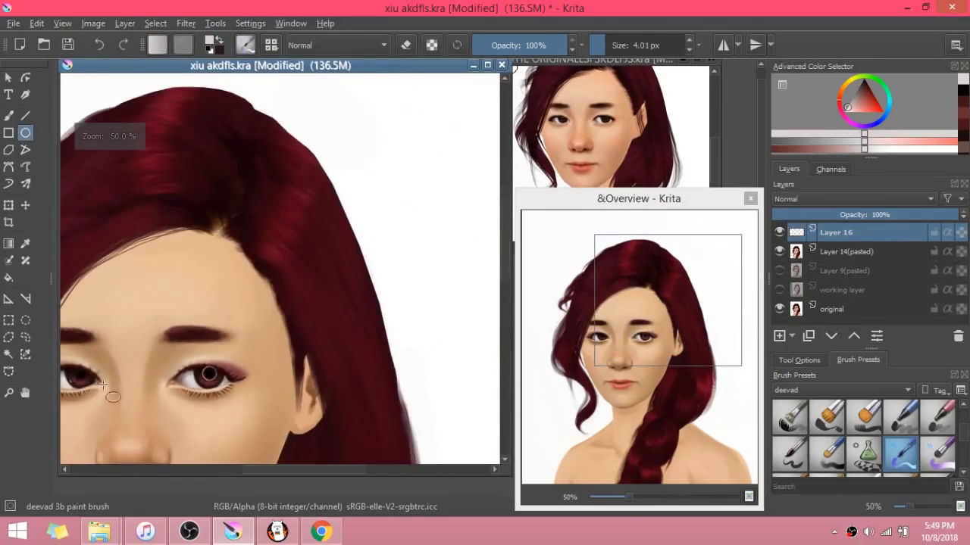
scroll(214, 426, down, 1)
scroll(215, 426, up, 5)
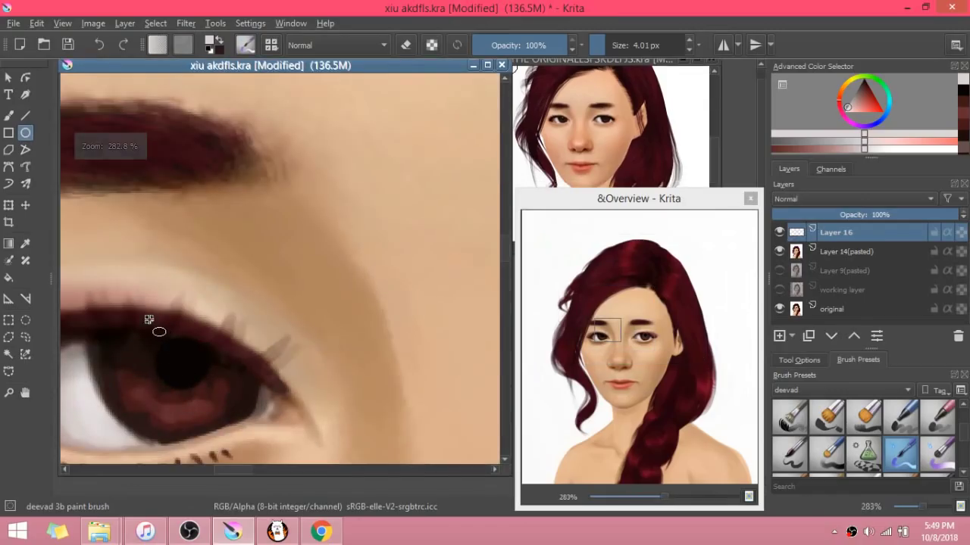
mouse_move(148, 320)
mouse_down()
mouse_move(251, 424)
mouse_move(140, 317)
mouse_up()
key(ctrl+z)
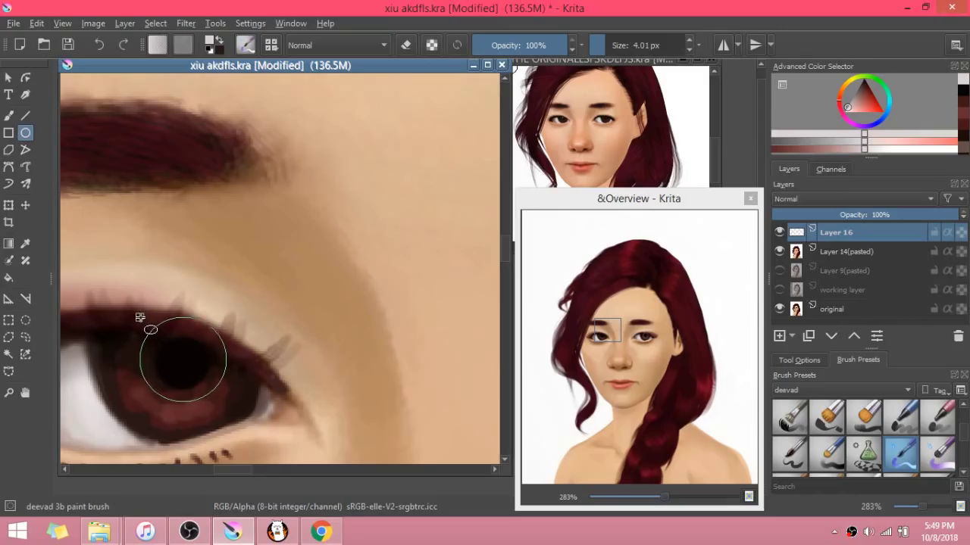
key(1)
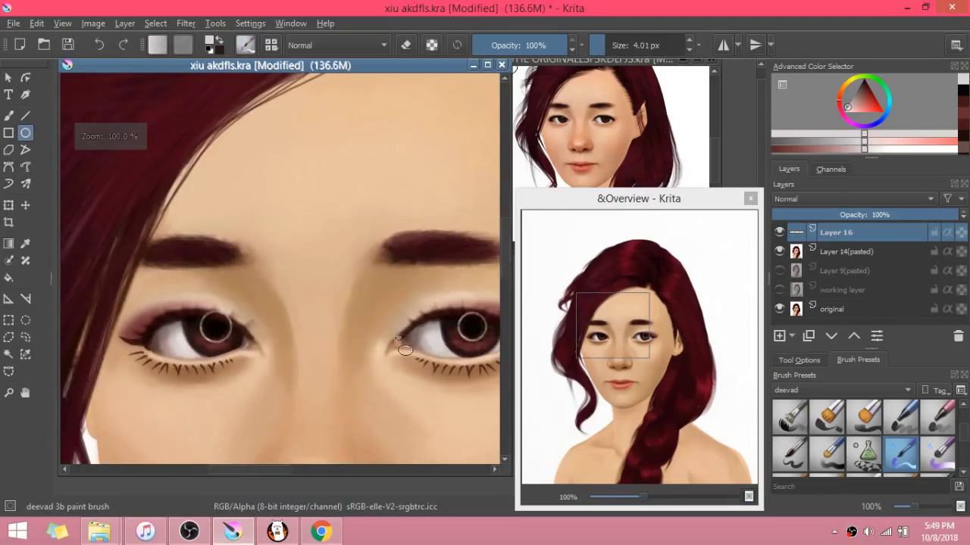
scroll(266, 313, down, 1)
scroll(265, 297, up, 4)
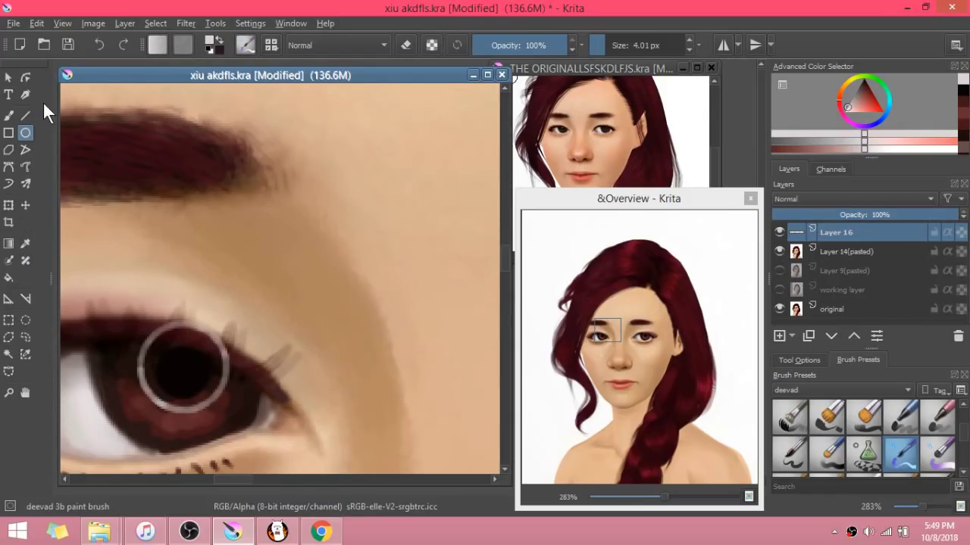
Step: Erase parts of the pupil ring on Layer 16 with the deevad 1a eraser thin brush at 8.72 px
click(7, 118)
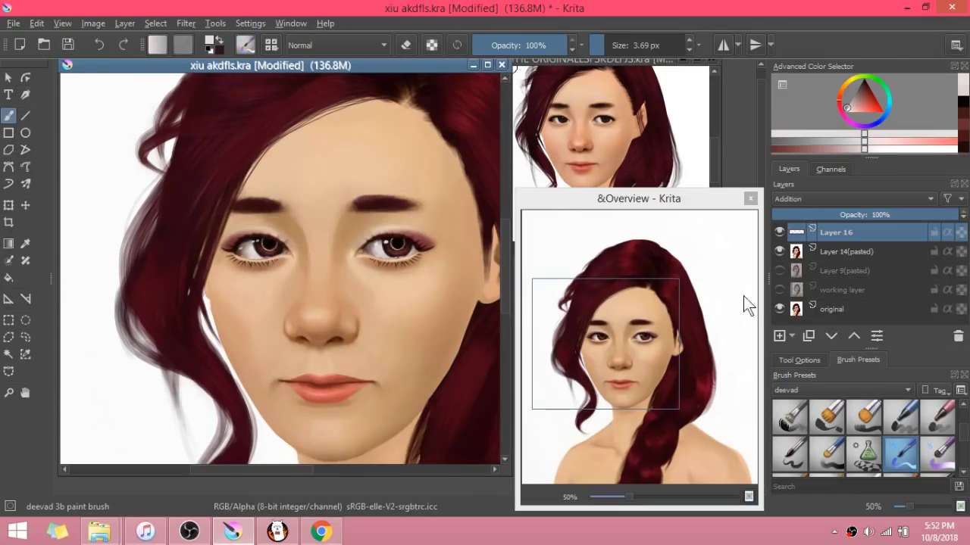
scroll(894, 448, up, 3)
click(806, 413)
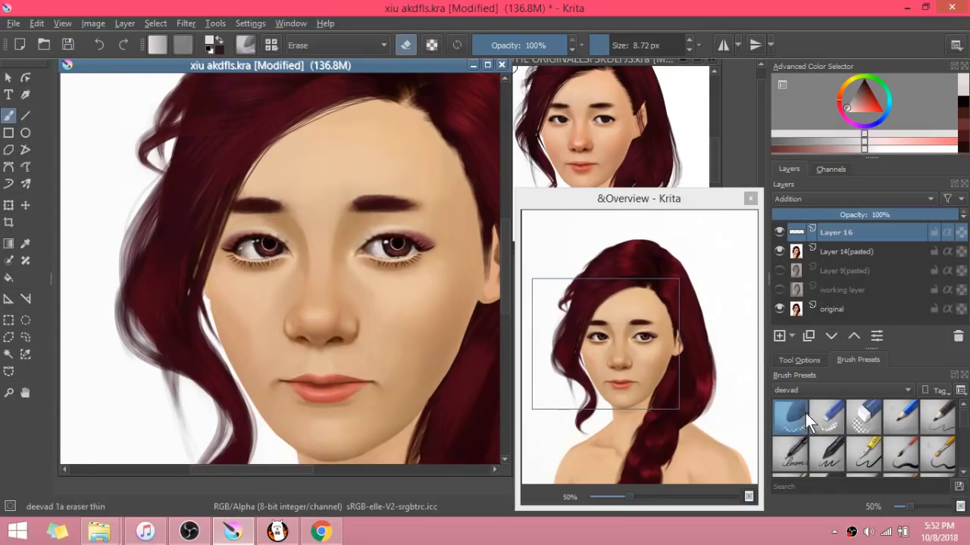
scroll(365, 268, up, 3)
drag(385, 258, 488, 262)
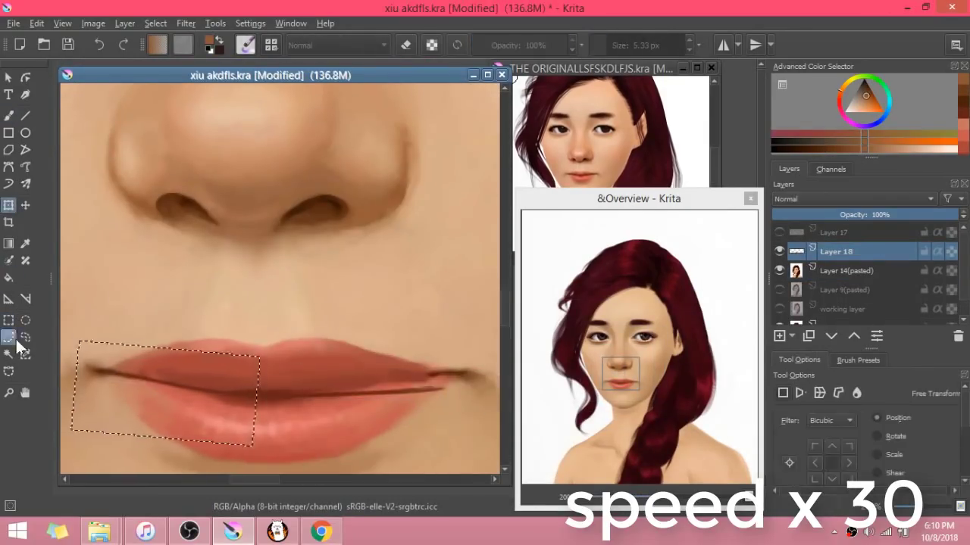
Step: Finish the transform of the selected mouth half on Layer 18 and merge the layer into Layer 14(pasted)
click(8, 320)
click(9, 116)
key(ctrl+e)
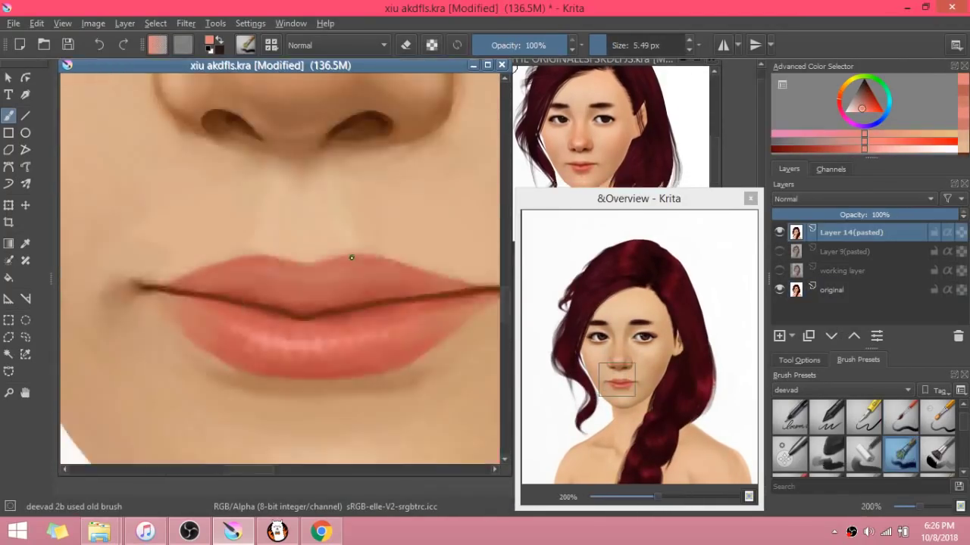
Step: Choose the deevad 2a deform brush, undo the last lip edit, and apply a Gaussian blur to Layer 20
click(790, 455)
click(99, 26)
click(383, 266)
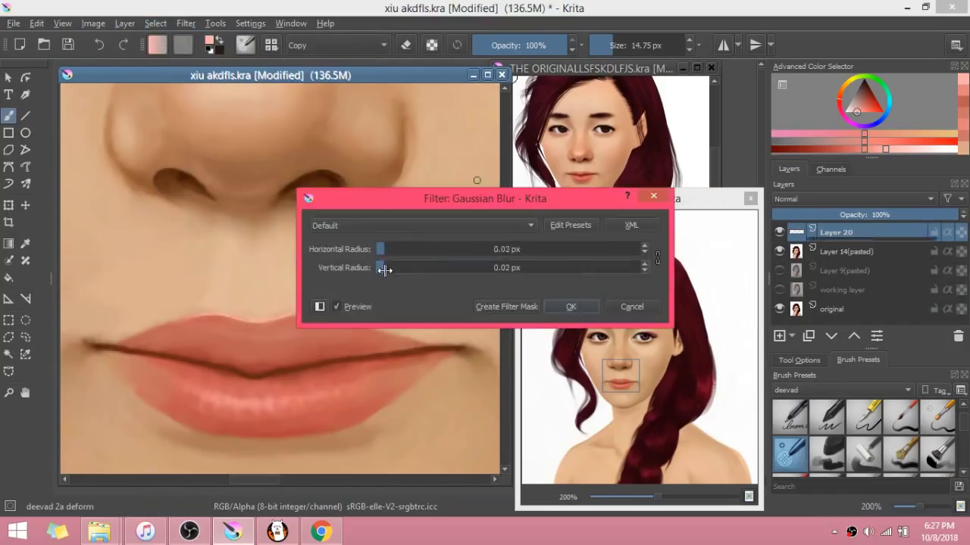
click(571, 306)
Step: Duplicate Layer 20 and adjust the hue, saturation and lightness of the copied upper-lip highlight
click(811, 337)
click(9, 205)
click(9, 320)
key(ctrl+u)
click(580, 348)
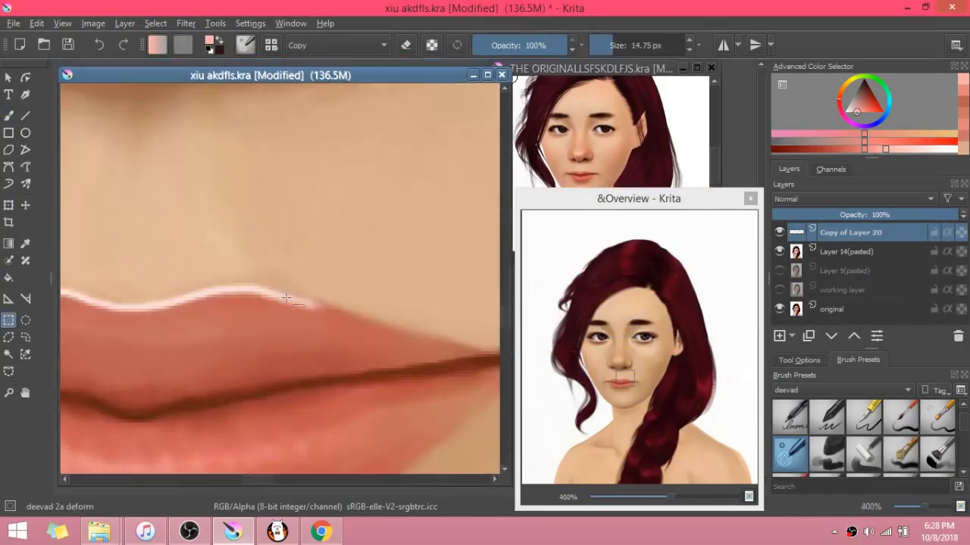
Step: Select a rectangular area around the upper-lip highlight on Copy of Layer 20 and open a hue, saturation and lightness adjustment for it
click(901, 417)
click(8, 116)
click(8, 321)
drag(162, 301, 478, 398)
key(ctrl+u)
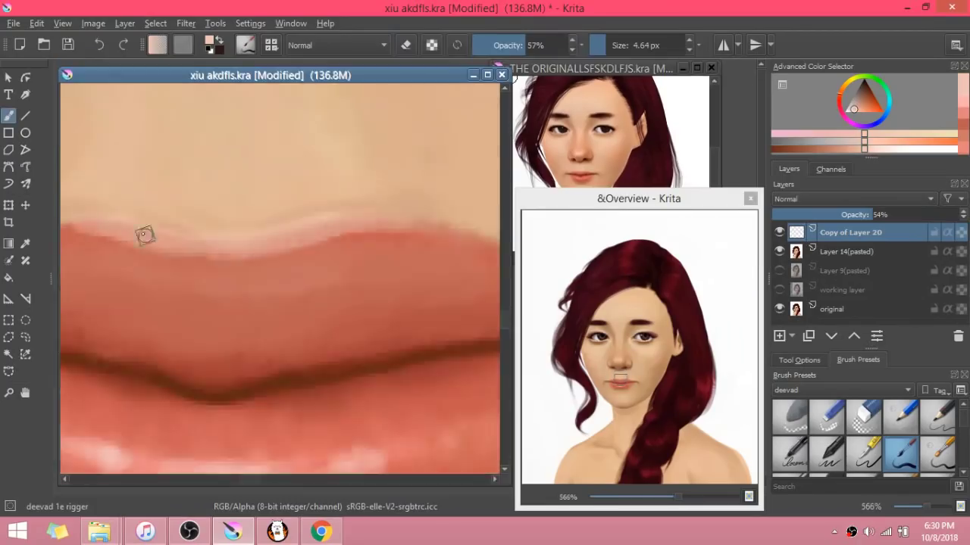
Step: Transform the white upper-lip highlight on Copy of Layer 20 to fit the lip's cupid's bow
scroll(145, 236, down, 3)
click(8, 207)
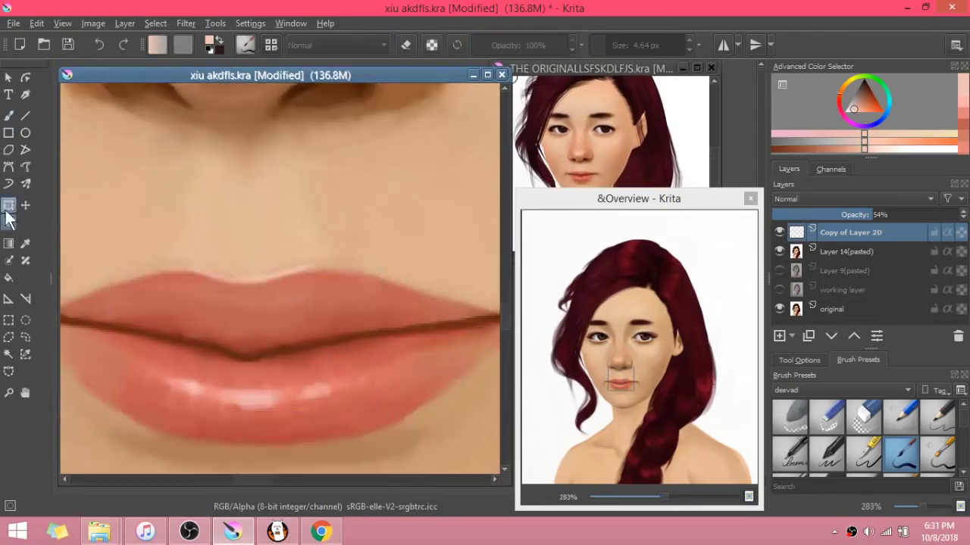
scroll(244, 348, down, 3)
click(8, 321)
Step: Blend the skin around the lip edges on Layer 14(pasted) with the deevad 2b used old brush at 39% opacity
click(850, 252)
click(900, 417)
scroll(212, 333, up, 3)
click(8, 115)
ctrl+click(245, 177)
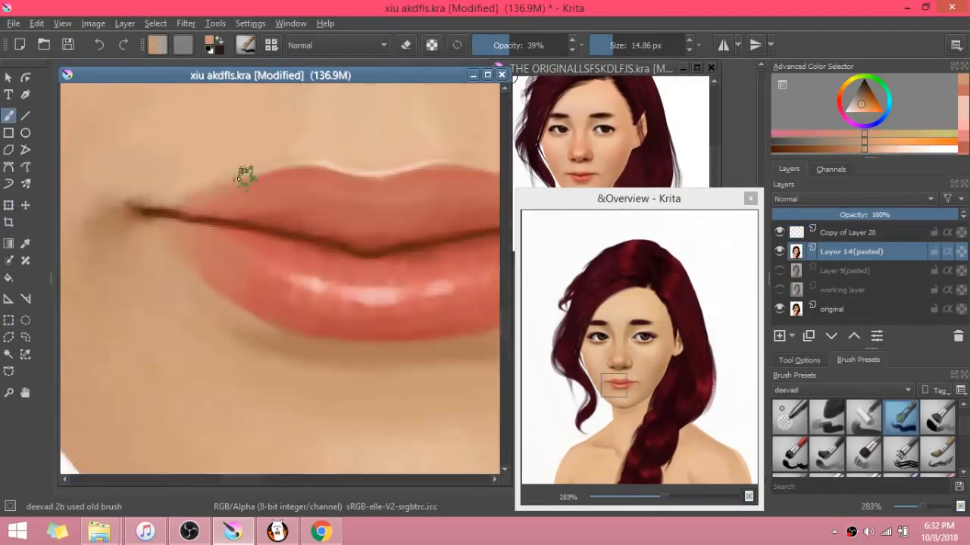
scroll(364, 379, down, 4)
scroll(390, 390, up, 4)
scroll(863, 440, down, 3)
Step: Paint light pink highlight strokes across the lower lip on a new Layer 21 with the Wet Paint brush at 100% opacity
click(901, 454)
click(503, 45)
click(566, 45)
click(779, 335)
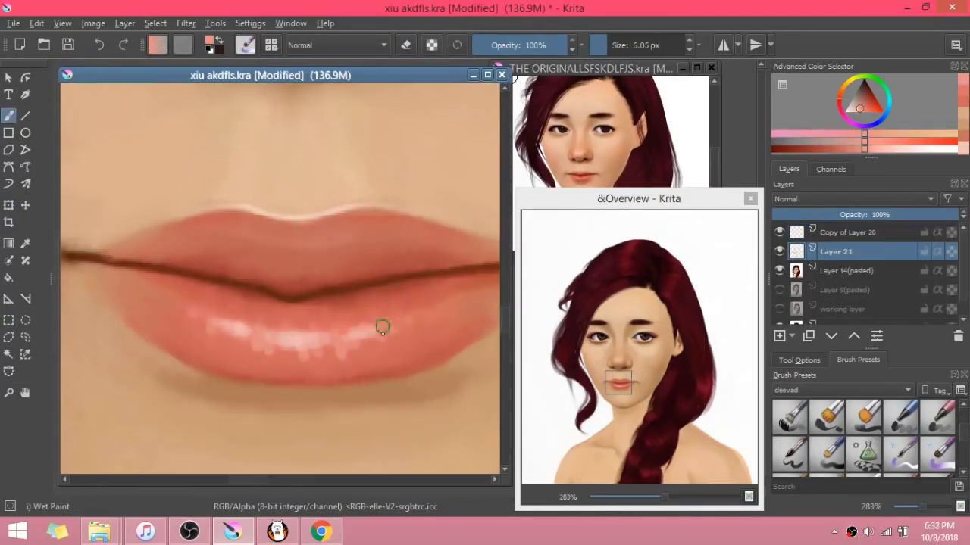
drag(383, 329, 332, 336)
mouse_move(168, 331)
mouse_down()
mouse_move(156, 321)
mouse_move(220, 361)
mouse_move(230, 356)
mouse_up()
scroll(230, 296, up, 2)
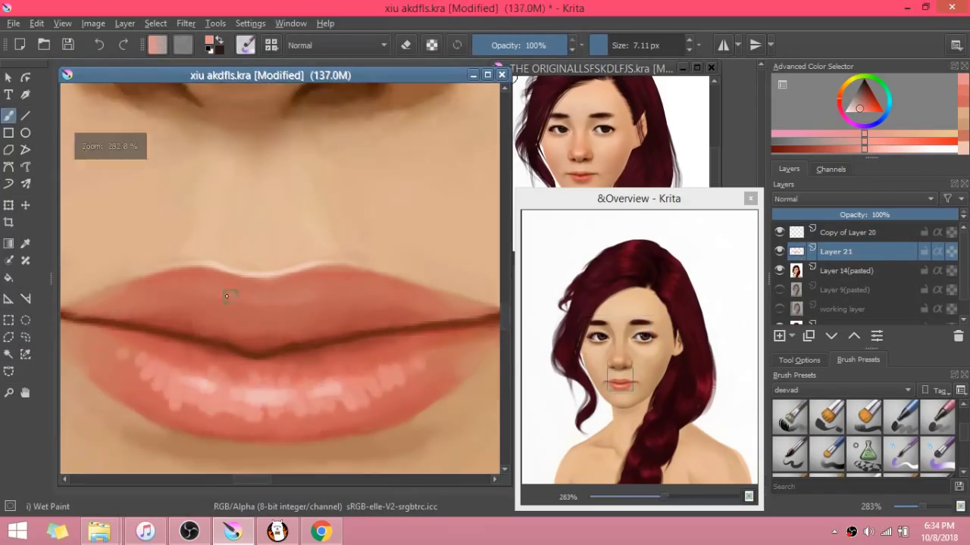
drag(296, 341, 322, 349)
Step: Set the brush opacity to 66%, then soften Layer 21 by lowering its opacity and merge it into Layer 14(pasted)
click(534, 45)
scroll(308, 260, down, 1)
scroll(307, 303, down, 2)
drag(872, 215, 841, 214)
key(ctrl+e)
scroll(445, 324, down, 3)
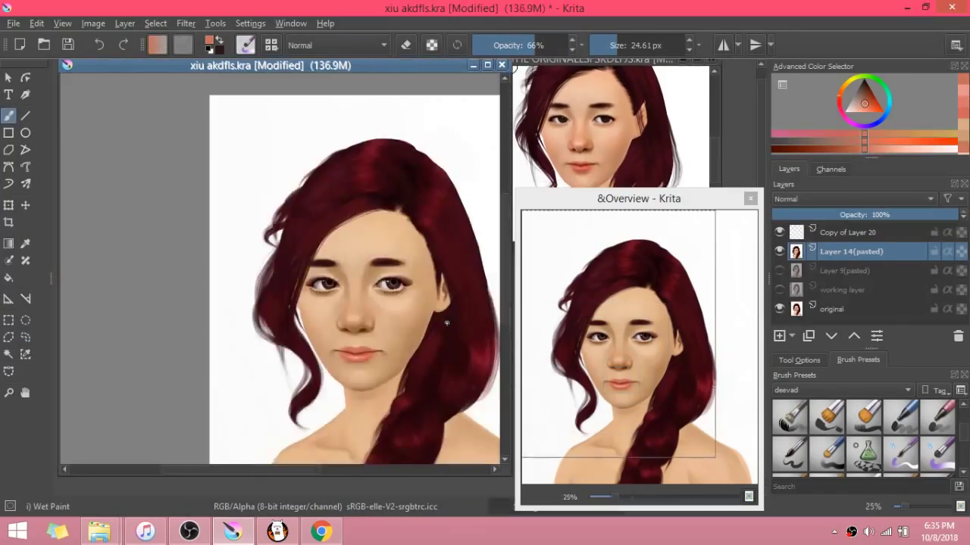
Step: Shade the lips on a new Layer 22 with the Wet Paint brush, and merge it down at reduced opacity
click(780, 335)
scroll(381, 353, up, 5)
drag(381, 353, 295, 204)
scroll(280, 281, down, 1)
ctrl+click(271, 294)
scroll(350, 243, down, 3)
click(877, 214)
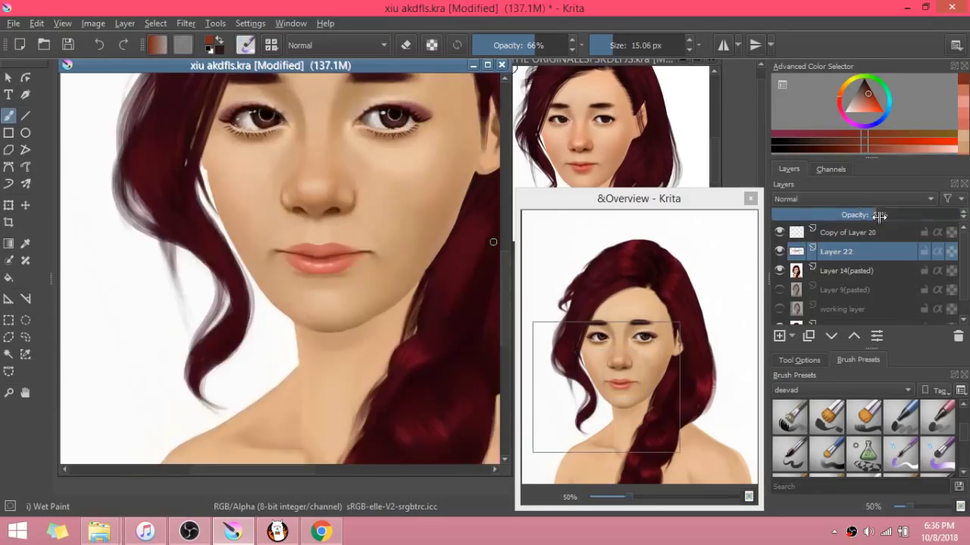
key(ctrl+e)
Step: Paint a fine dark red edge along the bottom of the lower lip on a new Layer 23 at 97% brush opacity
scroll(362, 228, up, 2)
click(779, 335)
scroll(379, 318, up, 1)
click(562, 46)
scroll(228, 288, up, 2)
ctrl+click(177, 310)
drag(163, 286, 177, 292)
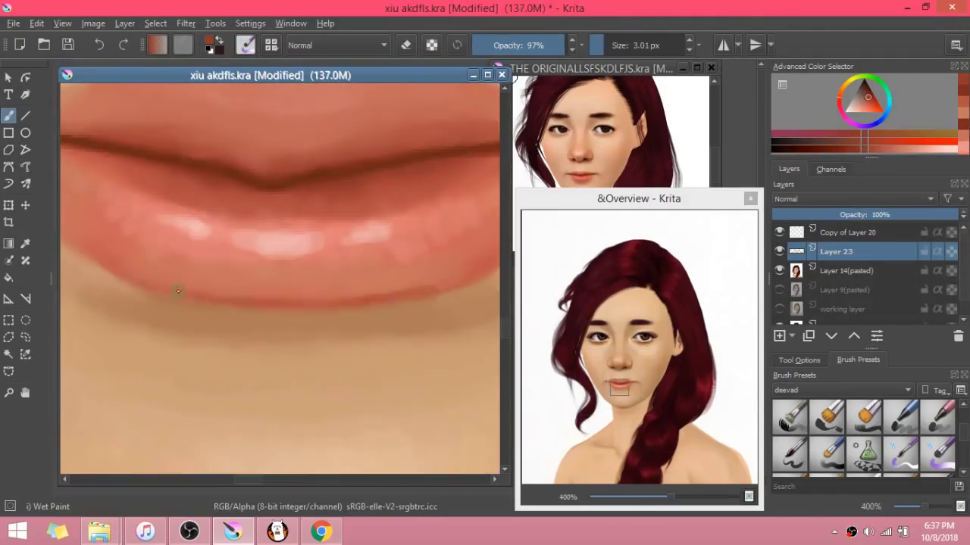
scroll(348, 234, down, 2)
Step: Set Layer 23's blending mode to Color HSI and reduce the layer's opacity
scroll(348, 234, down, 3)
click(885, 199)
click(777, 205)
click(777, 268)
click(776, 290)
click(800, 343)
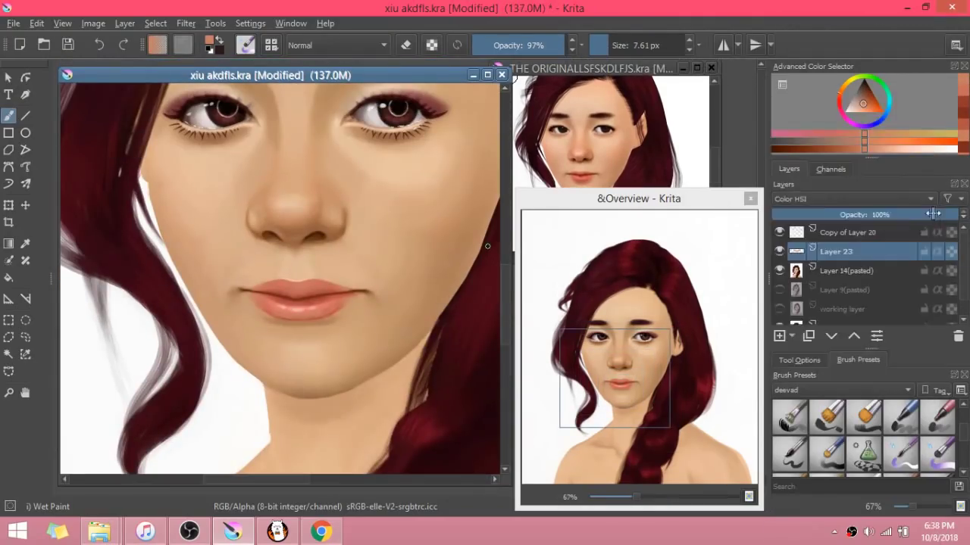
click(847, 214)
scroll(303, 265, down, 2)
right_click(848, 251)
click(841, 146)
Step: Cover the lips with solid coral pink on a new Layer 24 using the Wet Paint brush at 48.60 px
scroll(288, 280, up, 4)
click(515, 158)
click(779, 336)
scroll(276, 276, up, 2)
drag(349, 303, 179, 296)
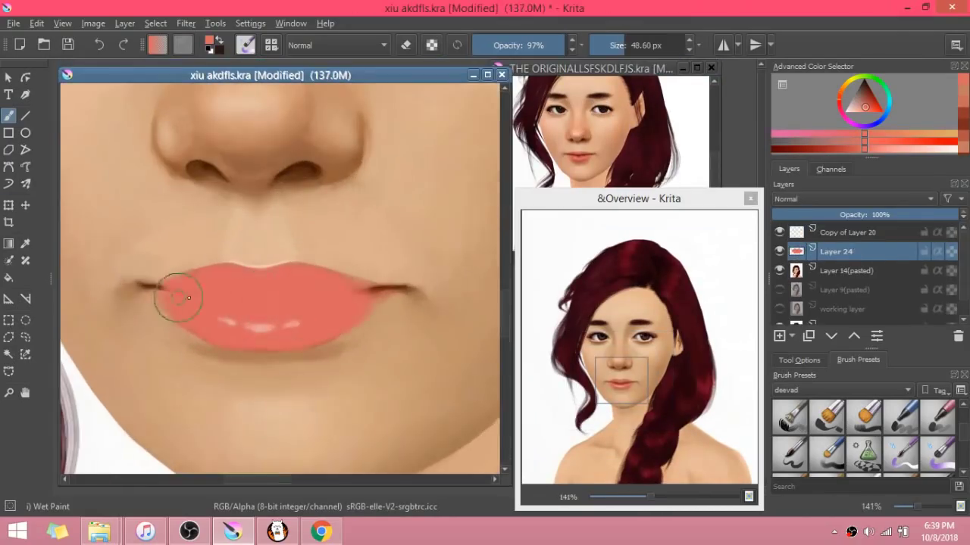
Step: Adjust the lip colour on Layer 24 with HSV/HSL Adjustment at hue 4, saturation -25 and lightness -23
scroll(280, 296, down, 3)
click(630, 331)
key(ctrl+u)
drag(534, 248, 541, 248)
drag(534, 267, 558, 268)
mouse_move(534, 287)
mouse_down()
mouse_move(511, 285)
mouse_move(544, 267)
mouse_up()
click(630, 331)
key(ctrl+u)
drag(593, 353, 563, 351)
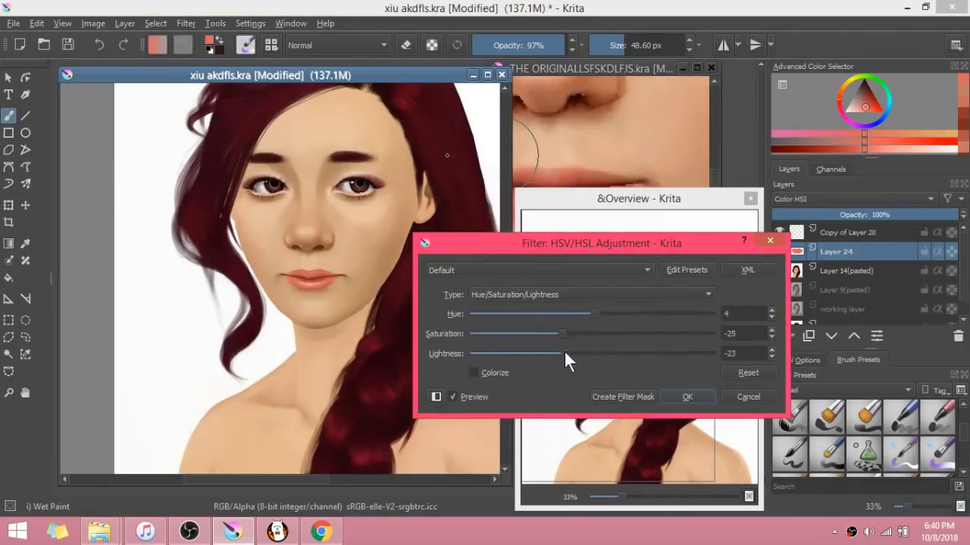
click(686, 396)
Step: Compare the lips with the original portrait, refine the colour on Layer 24, and choose the deevad 1a eraser thin brush
click(531, 154)
scroll(324, 277, up, 3)
drag(303, 318, 333, 328)
scroll(333, 328, up, 1)
click(790, 417)
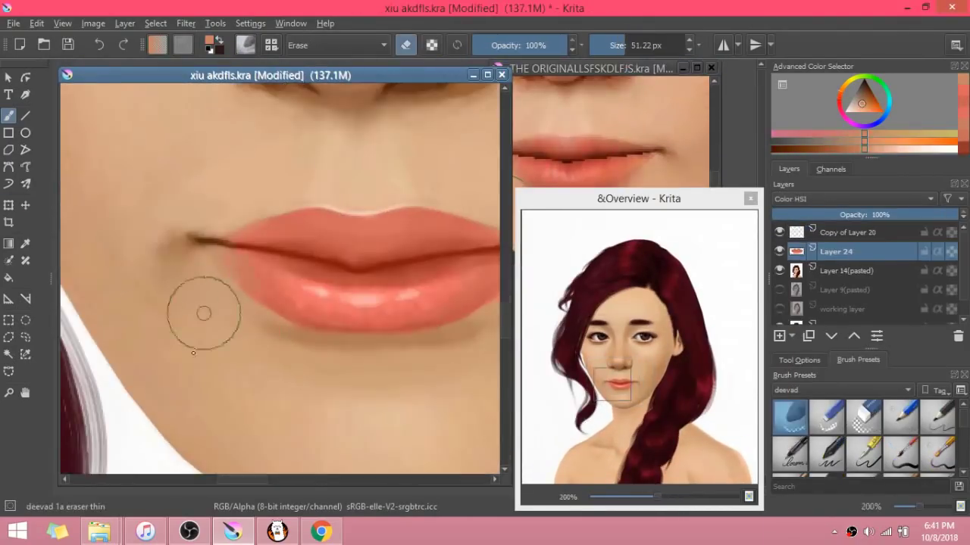
Step: Paint dark shading between the lips on a new Layer 25 with the deevad 4a airbrush at 41% opacity
click(779, 335)
click(790, 454)
click(510, 46)
scroll(280, 295, down, 1)
scroll(280, 296, down, 2)
Step: Set Layer 25's blending mode to Multiply and apply an HSV/HSL adjustment to its shading
click(885, 198)
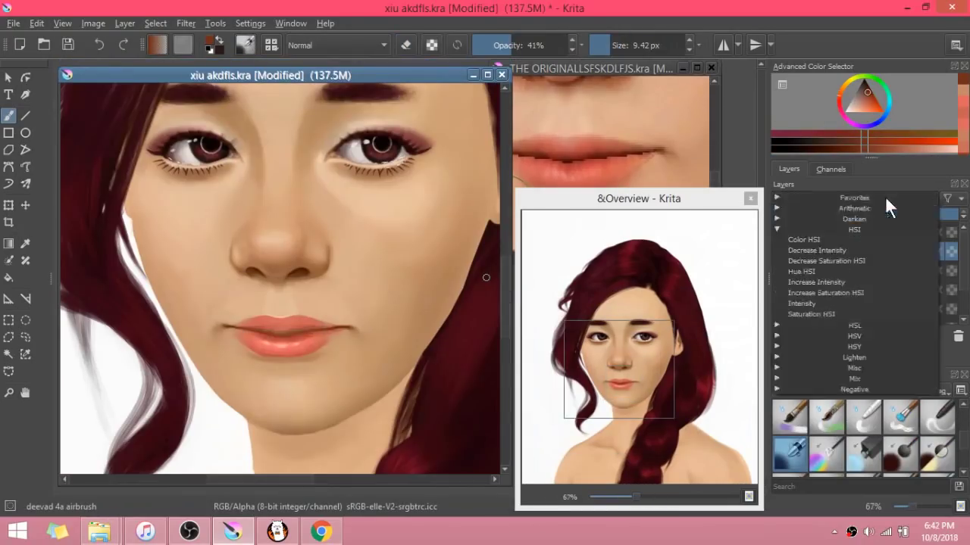
click(825, 283)
click(186, 24)
click(687, 396)
Step: Smear the mouth shading on Layer 25 with the deevad 3f smear brush at 21.72 px and 100% opacity
scroll(280, 295, up, 2)
scroll(303, 303, down, 1)
scroll(379, 318, up, 1)
scroll(847, 440, up, 2)
click(900, 455)
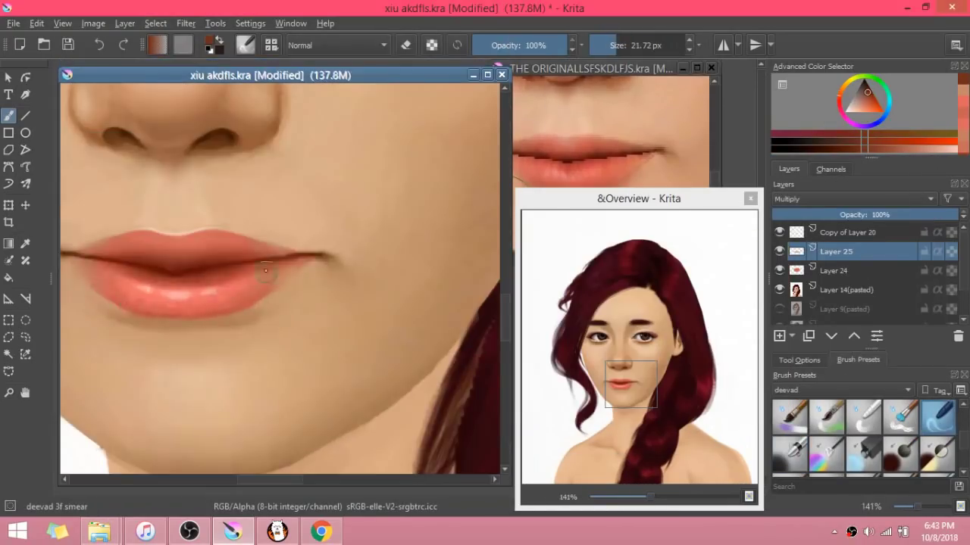
Step: Touch up the upper-lip highlight on Copy of Layer 20 using a colour sampled from the lips
scroll(280, 280, down, 4)
click(847, 232)
scroll(280, 228, up, 4)
ctrl+click(188, 299)
scroll(258, 303, up, 1)
Step: Sample a coral tone from the original portrait's lips and apply it to the lips on Layer 24
click(836, 270)
scroll(280, 280, down, 5)
scroll(243, 379, up, 4)
ctrl+click(617, 156)
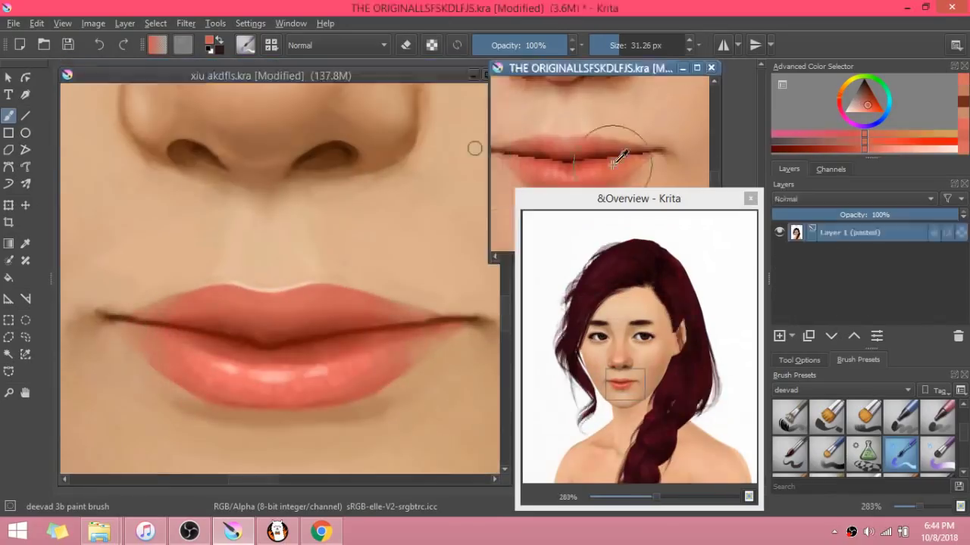
click(416, 309)
Step: Set the lip colour layer's blending mode to Color HSI and apply an HSV/HSL adjustment with saturation 12
click(885, 198)
click(828, 206)
scroll(239, 408, down, 4)
key(ctrl+u)
drag(591, 334, 605, 334)
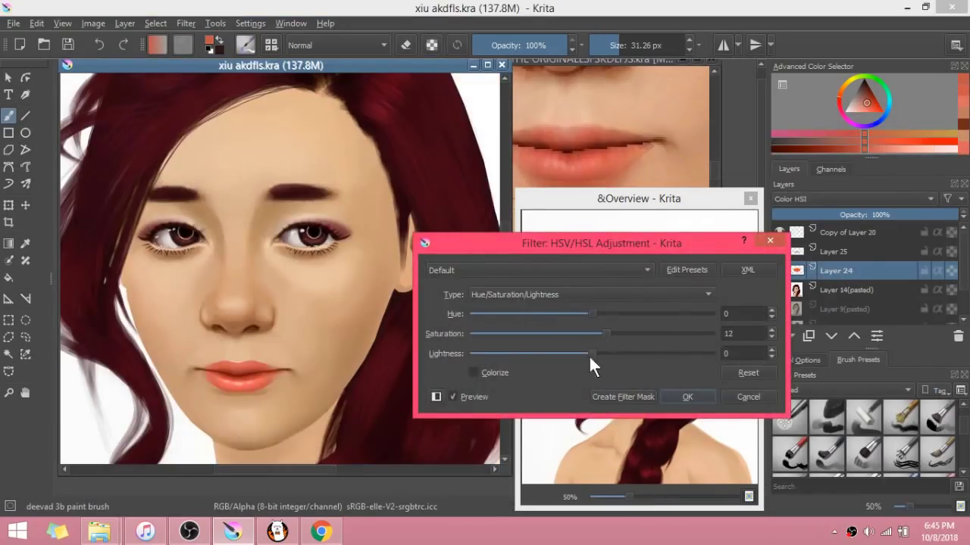
click(687, 396)
Step: Deepen the coral colour of the lips on a new Layer 27 with the deevad 4d adjust multiply brush at 35.02 px
scroll(239, 378, up, 3)
click(779, 336)
scroll(871, 455, down, 2)
click(900, 455)
ctrl+click(226, 309)
scroll(261, 303, up, 1)
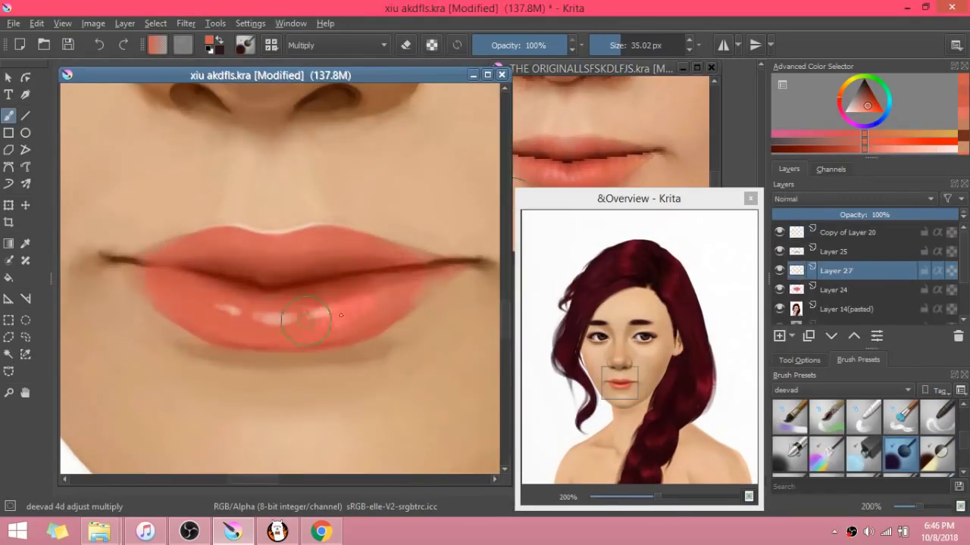
scroll(262, 303, down, 3)
Step: Change Layer 27's blending mode and move it below Layer 24
click(855, 199)
click(836, 290)
click(807, 198)
drag(856, 271, 855, 297)
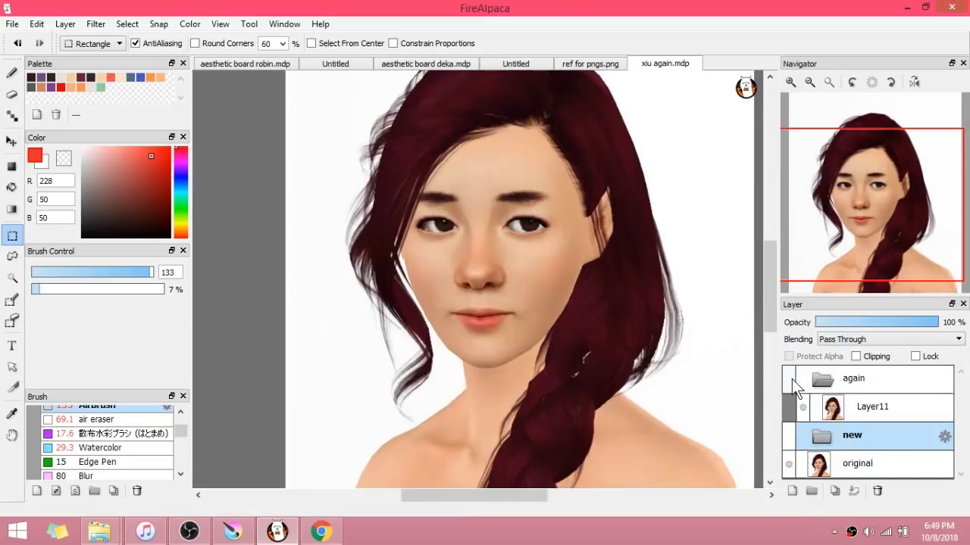
Step: Switch to FireAlpaca and toggle the again folder's visibility repeatedly to compare the repainted portrait with the original
click(789, 379)
click(790, 379)
click(790, 379)
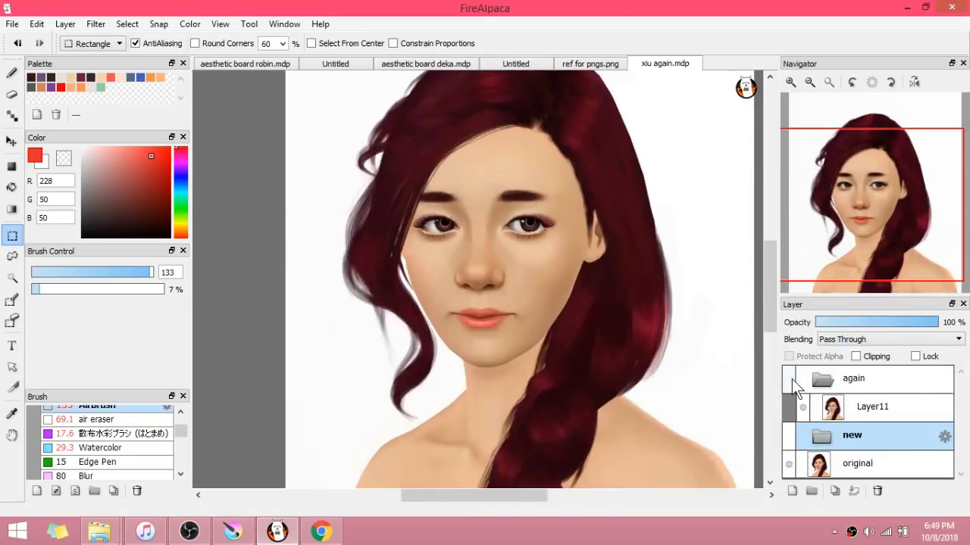
click(789, 379)
click(789, 379)
click(789, 379)
click(789, 379)
click(791, 380)
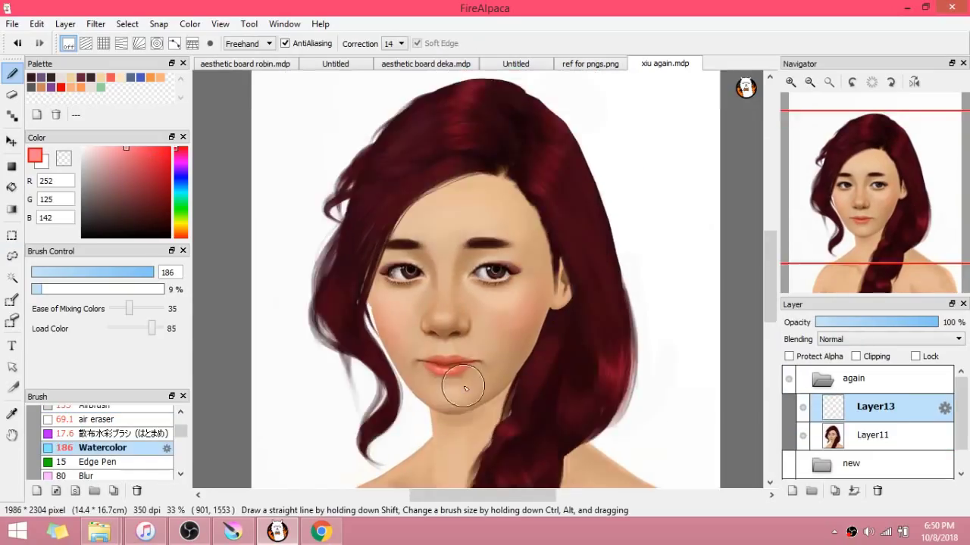
Step: Paint a soft red blush (RGB 255, 0, 35) over the nose on Layer13 with the Watercolor brush at size 110
scroll(447, 379, down, 3)
scroll(409, 288, up, 4)
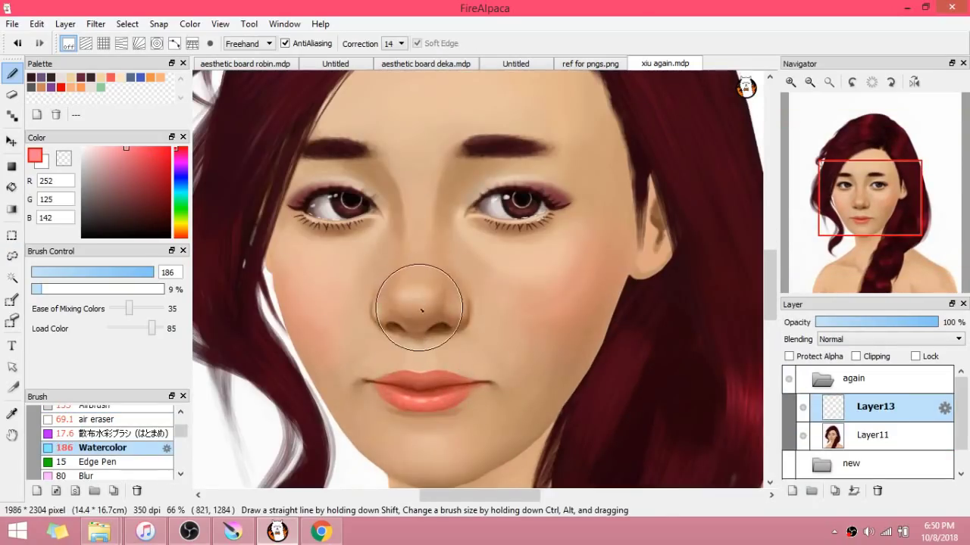
drag(421, 309, 397, 310)
key(ctrl+z)
drag(156, 154, 160, 148)
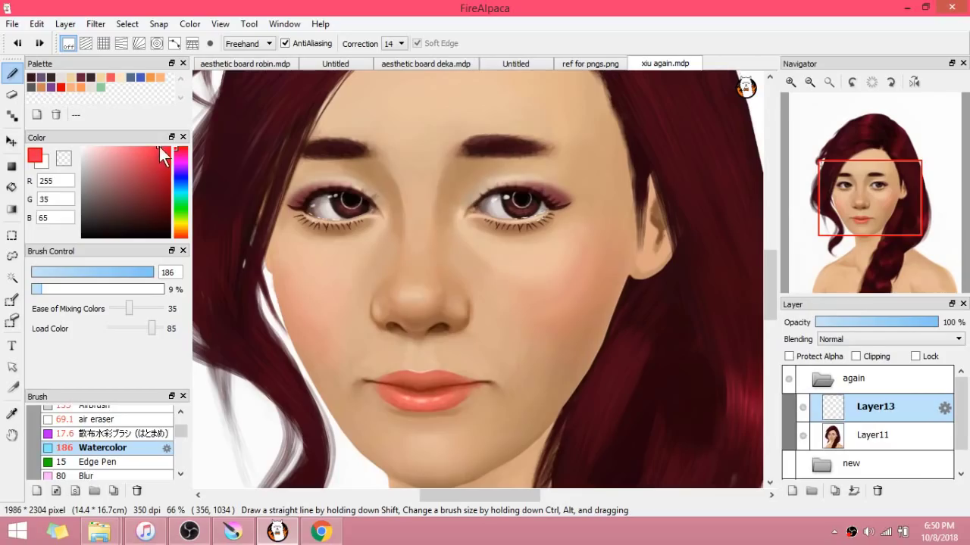
click(791, 491)
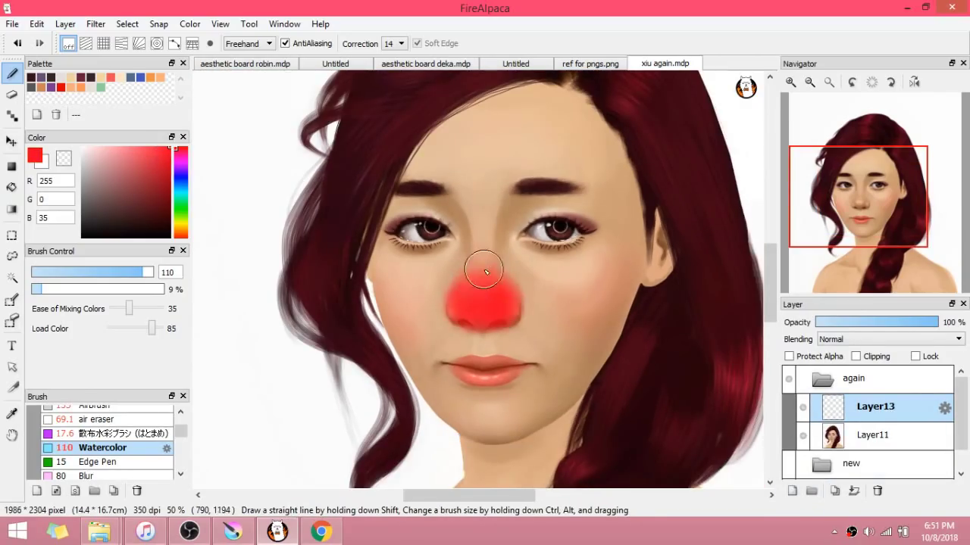
drag(483, 270, 487, 259)
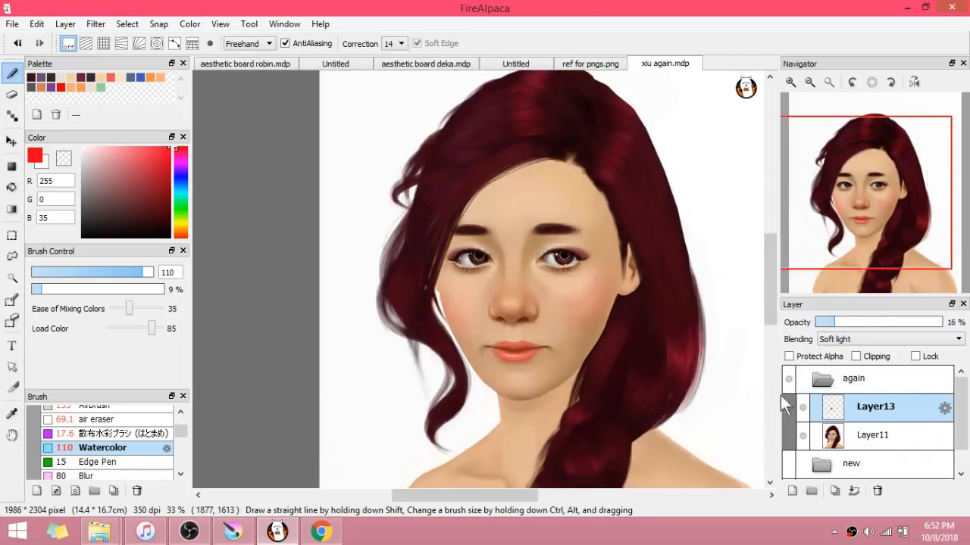
Step: Paint a purple shadow (RGB 113, 46, 95) along the braid's edge over the shoulder on Layer15 with the Watercolor brush at size 136
scroll(690, 329, down, 1)
scroll(720, 354, down, 1)
scroll(733, 362, up, 3)
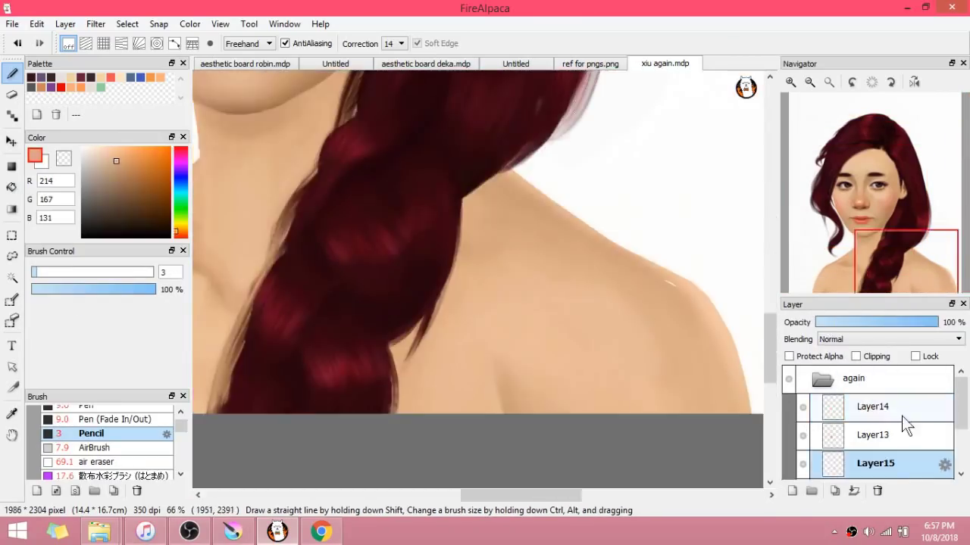
click(157, 214)
drag(158, 215, 170, 238)
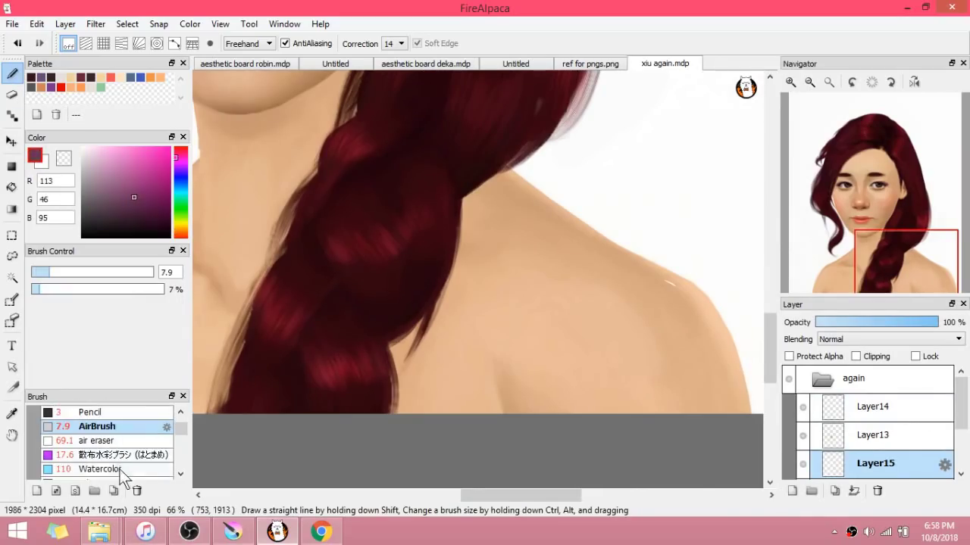
click(118, 469)
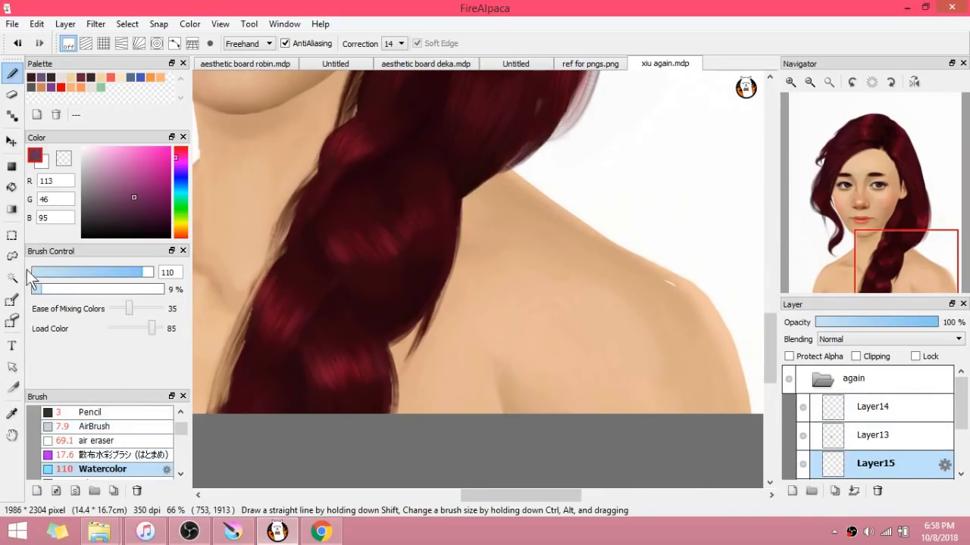
mouse_move(110, 274)
mouse_down()
mouse_move(158, 286)
mouse_move(151, 283)
mouse_up()
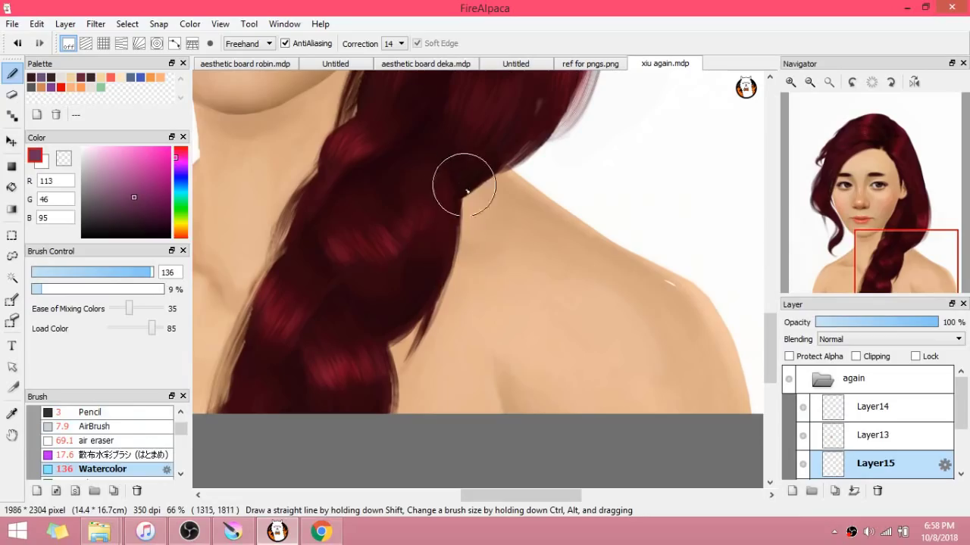
mouse_move(463, 199)
mouse_down()
mouse_move(432, 322)
mouse_move(453, 233)
mouse_move(405, 340)
mouse_up()
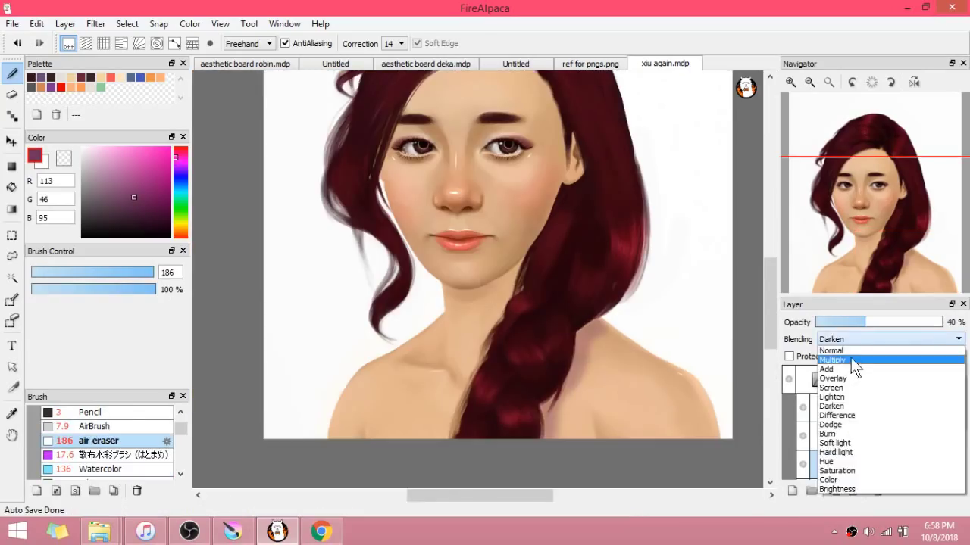
Step: Set Layer15's blending mode to Multiply, lower its saturation strongly and raise its opacity above 40%
click(855, 368)
key(ctrl+u)
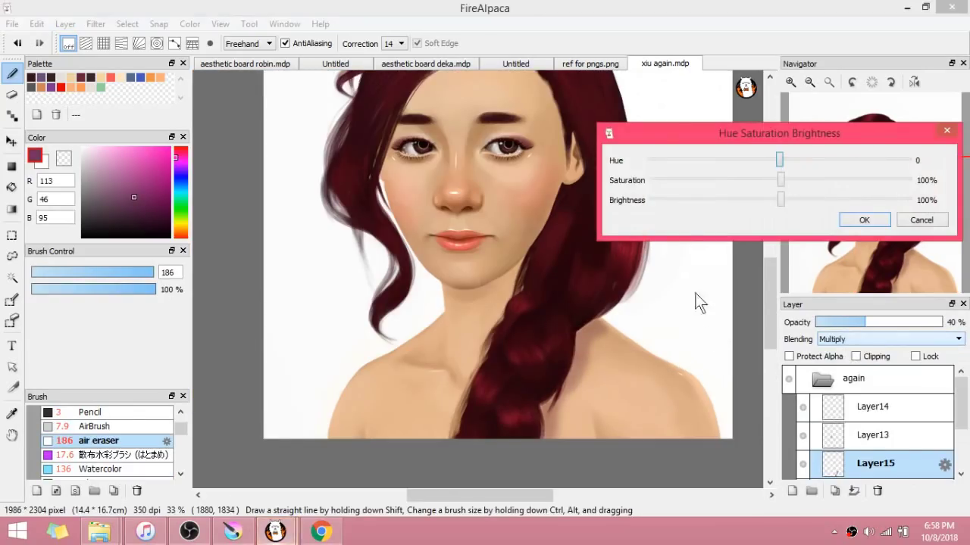
drag(775, 178, 665, 187)
click(861, 220)
drag(867, 322, 892, 321)
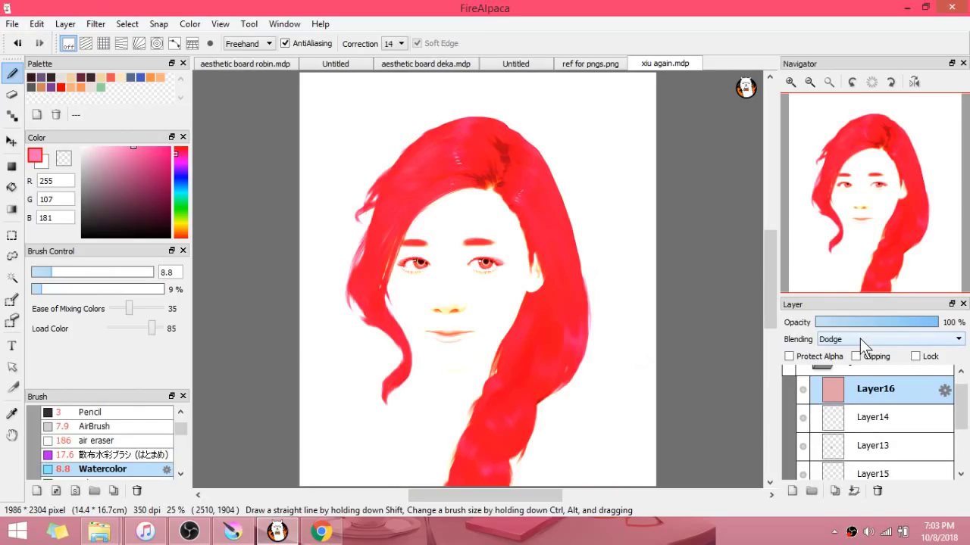
Step: Set the pink Layer16's blending mode to Soft light and toggle its visibility to compare the tint
scroll(862, 341, down, 2)
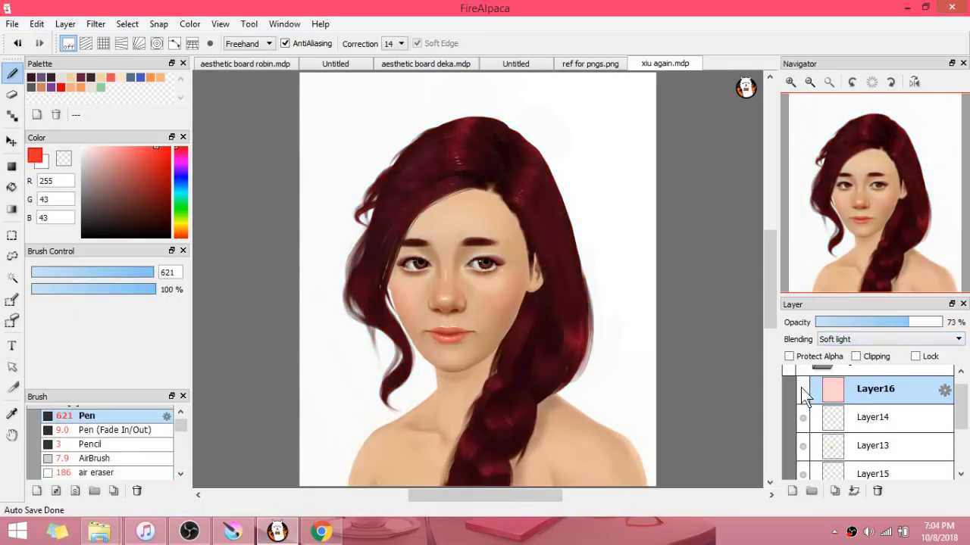
click(800, 387)
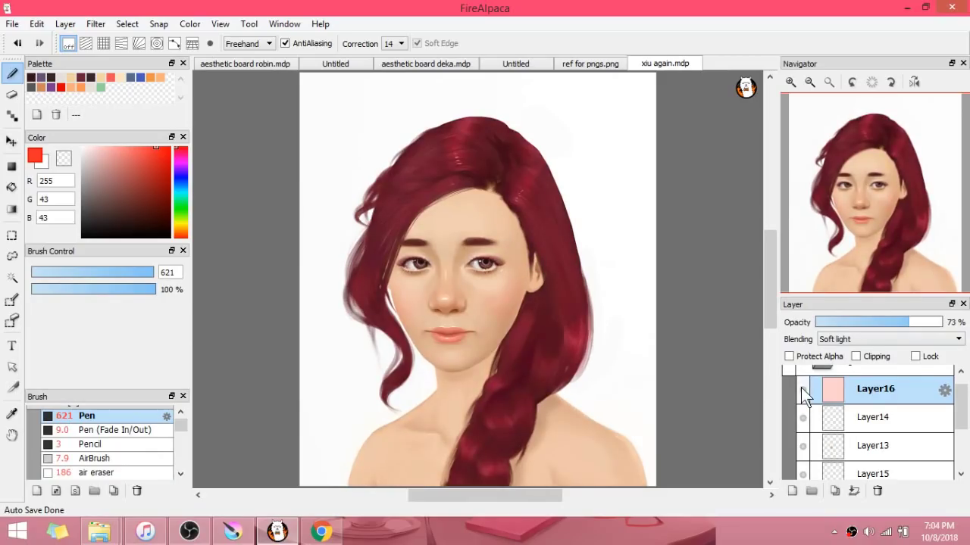
click(802, 388)
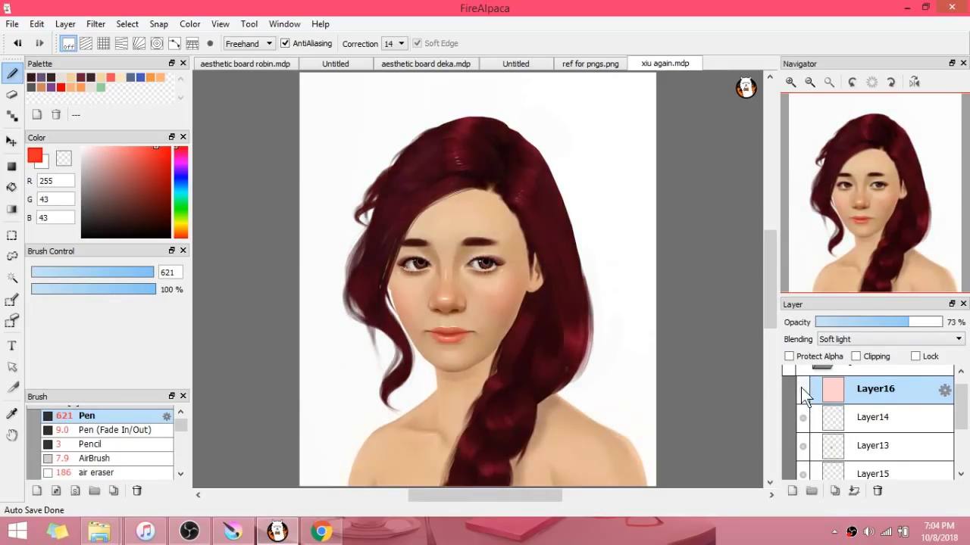
click(803, 388)
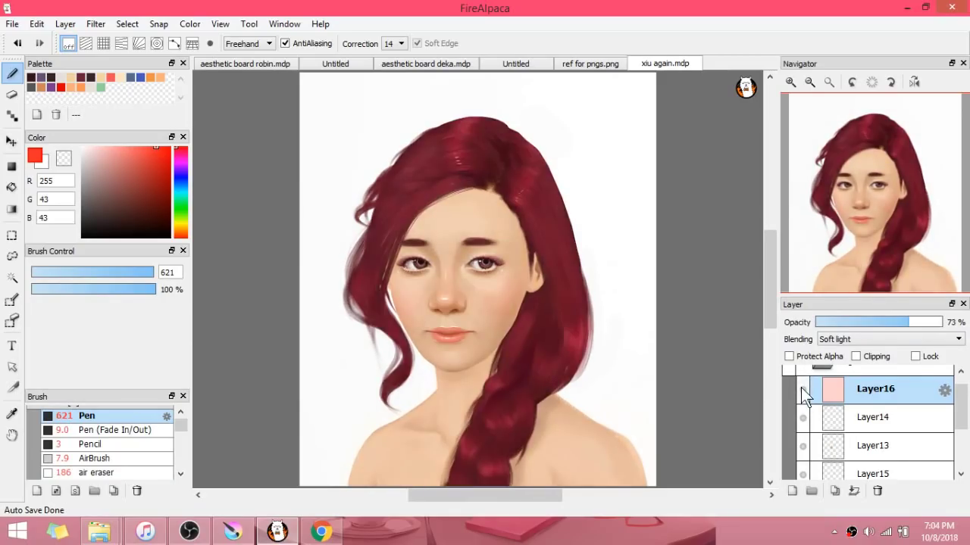
click(801, 387)
click(801, 387)
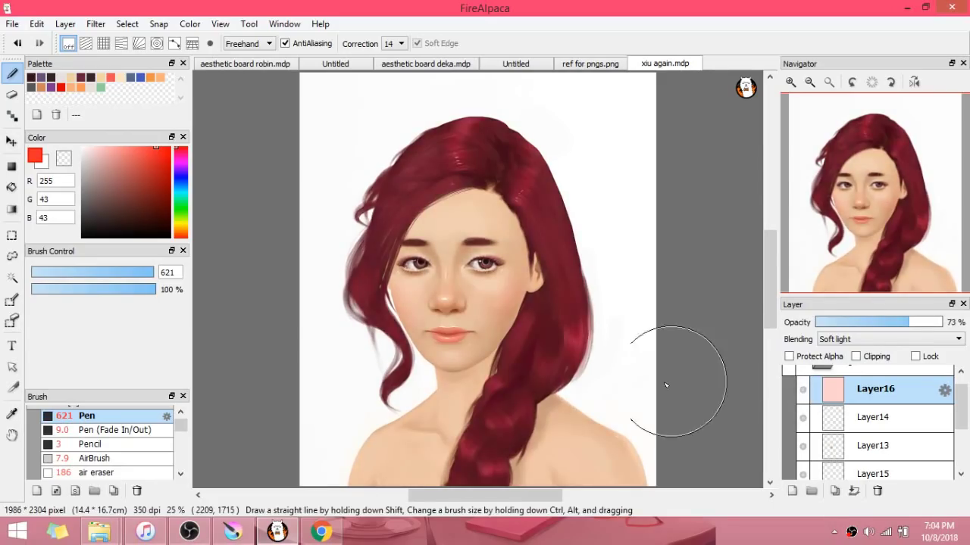
Step: Sample the off-white background beside the shoulder as the brush colour and hide Layer16
alt+click(627, 400)
scroll(143, 458, down, 1)
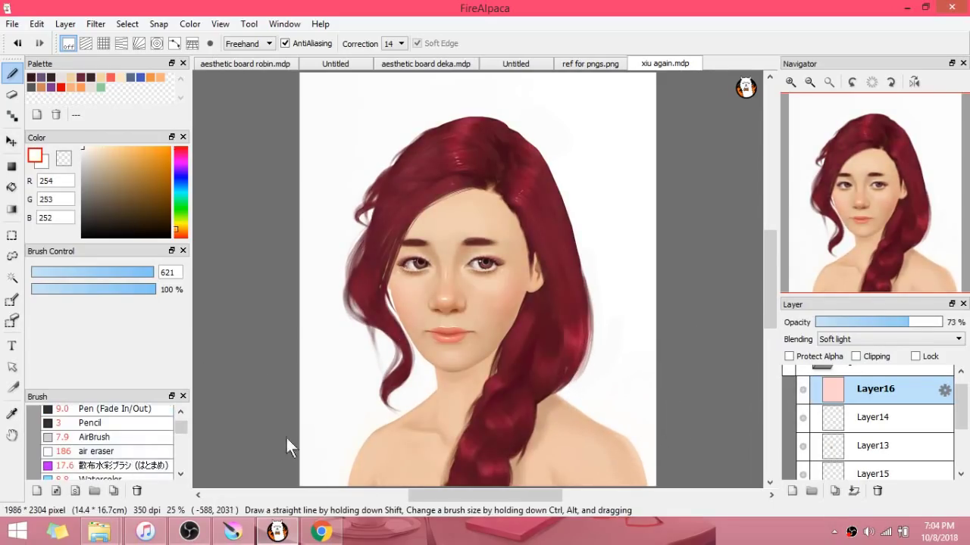
click(802, 389)
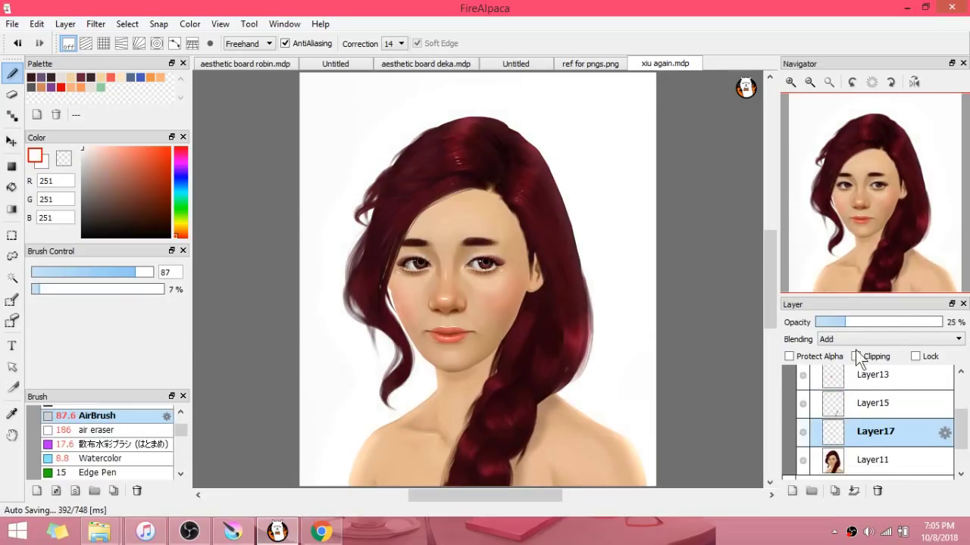
Step: Change Layer17's blending mode to Normal and toggle its visibility to compare the effect
click(874, 339)
click(869, 353)
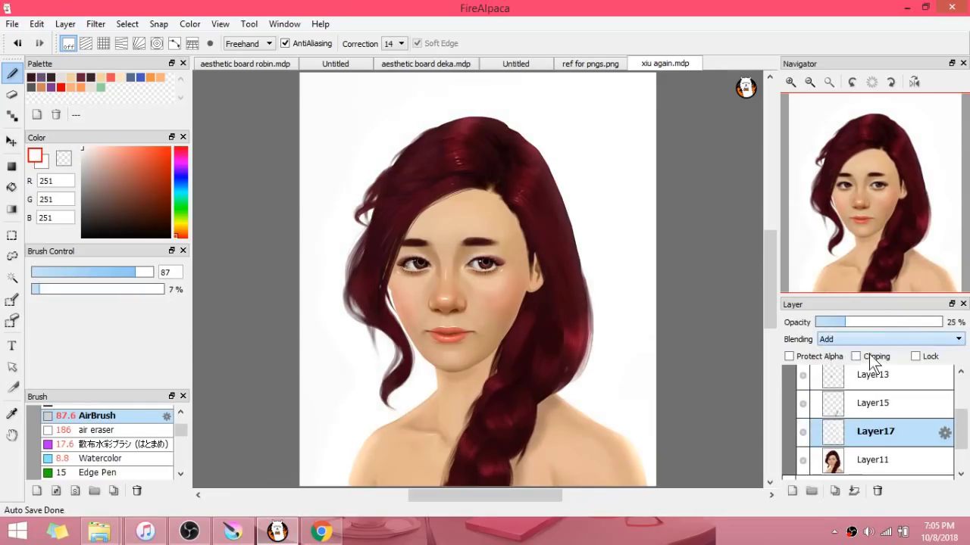
click(803, 436)
click(803, 436)
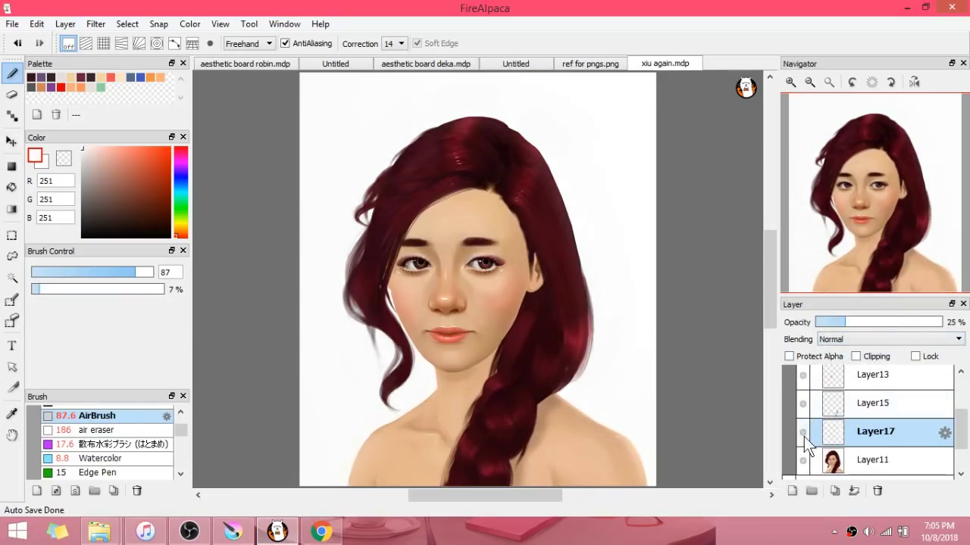
click(802, 433)
click(803, 432)
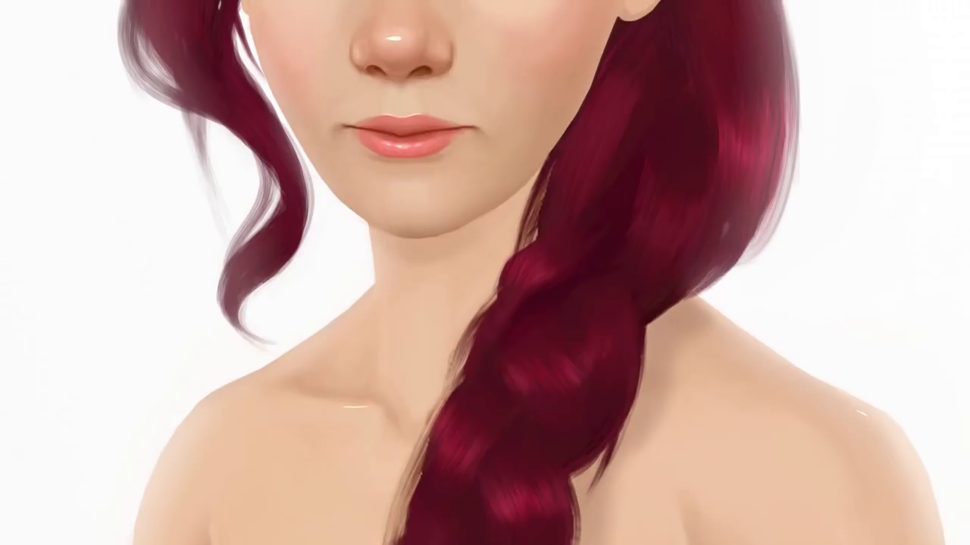